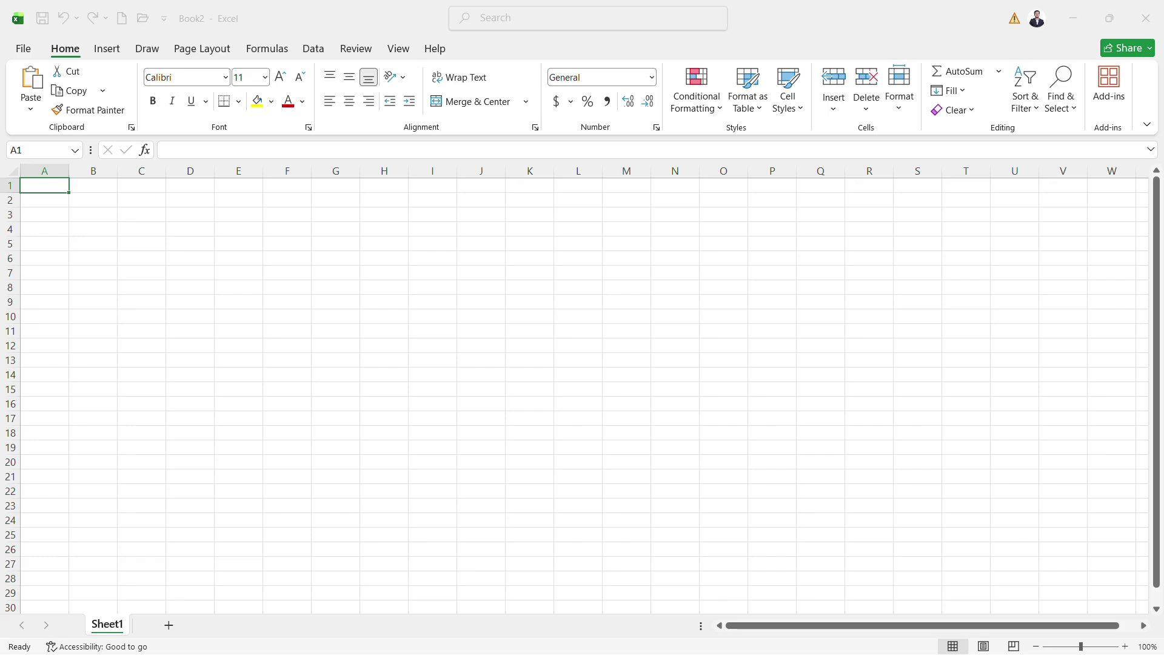
{"action": "left_click", "coordinate": [652, 78]}
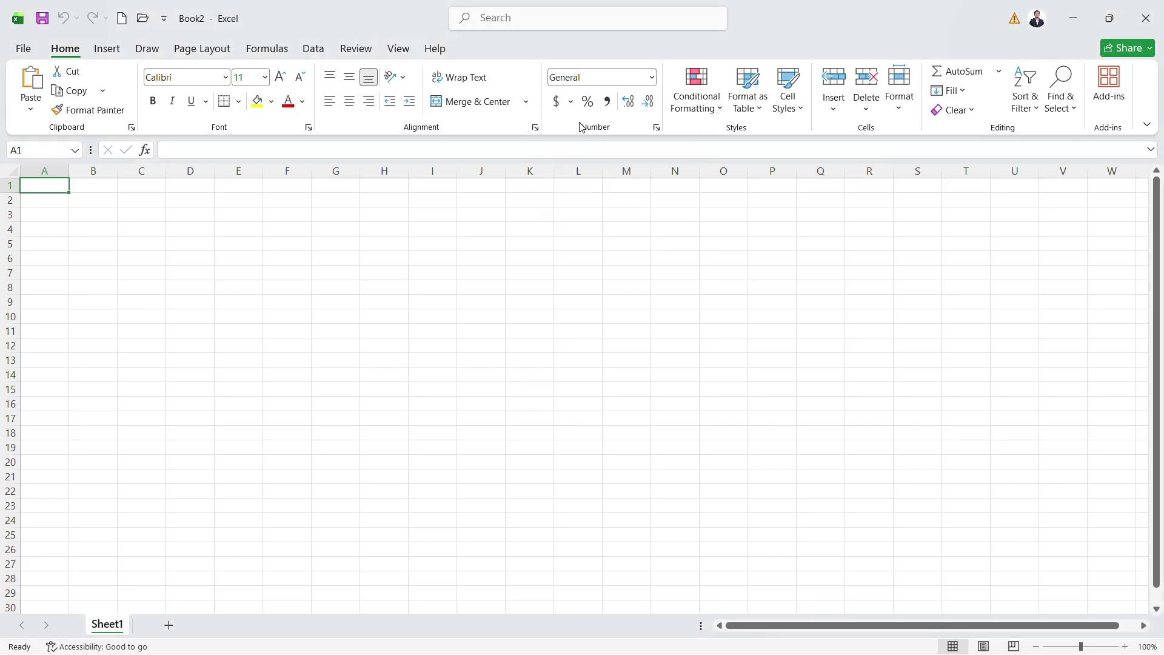
{"action": "left_click", "coordinate": [591, 77]}
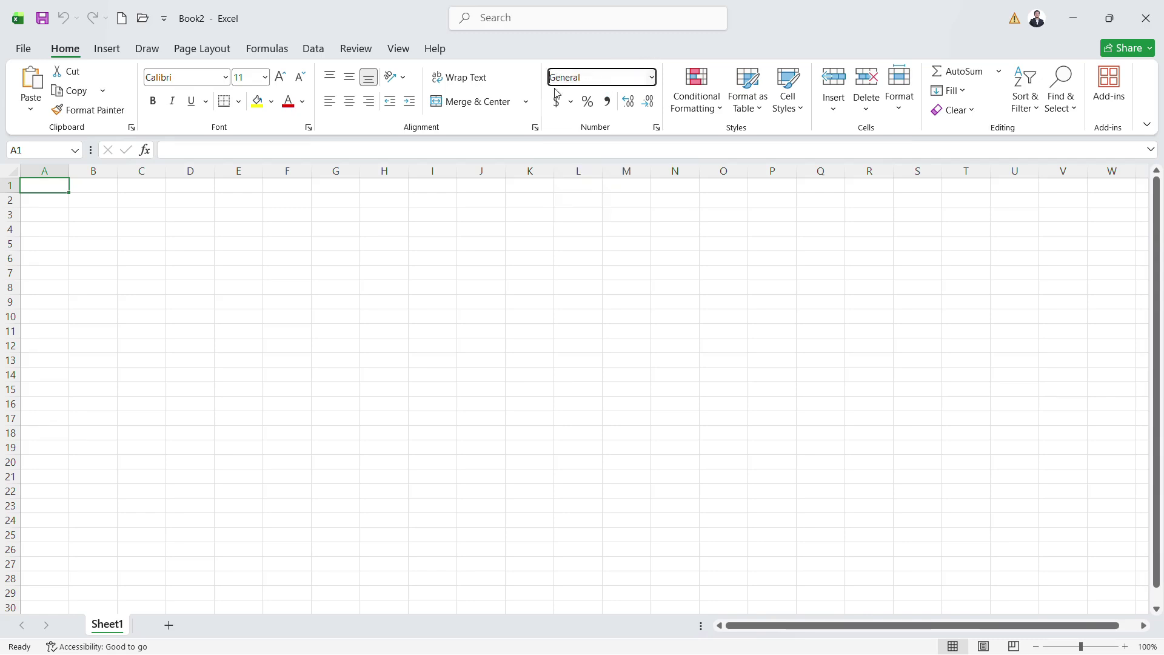
{"action": "left_click", "coordinate": [167, 246]}
{"action": "scroll", "coordinate": [192, 309], "scroll_direction": "up", "scroll_amount": 14, "text": "ctrl"}
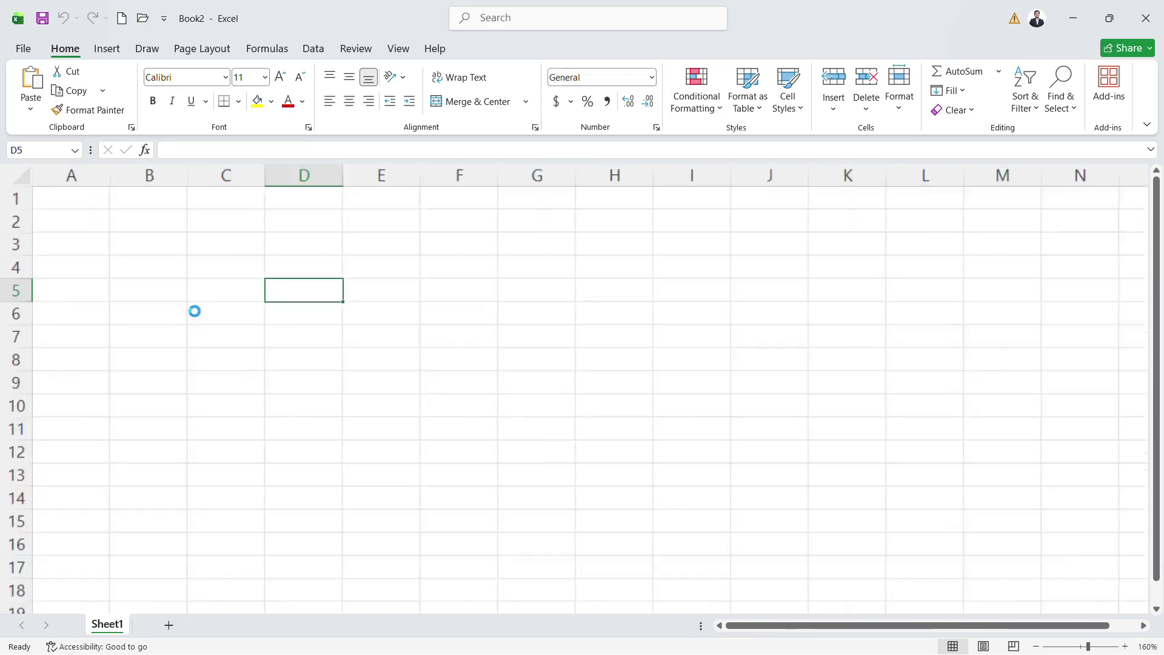
{"action": "left_click", "coordinate": [146, 233]}
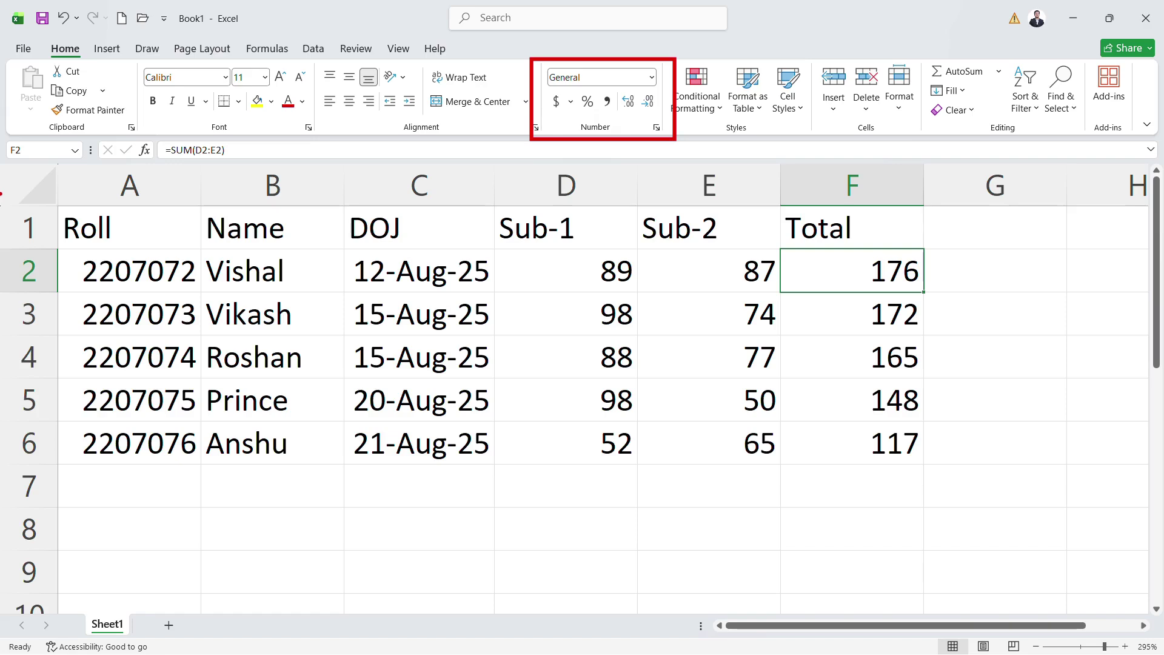
{"action": "mouse_move", "coordinate": [56, 200]}
{"action": "left_mouse_down"}
{"action": "mouse_move", "coordinate": [525, 367]}
{"action": "mouse_move", "coordinate": [920, 457]}
{"action": "mouse_move", "coordinate": [948, 488]}
{"action": "left_mouse_up"}
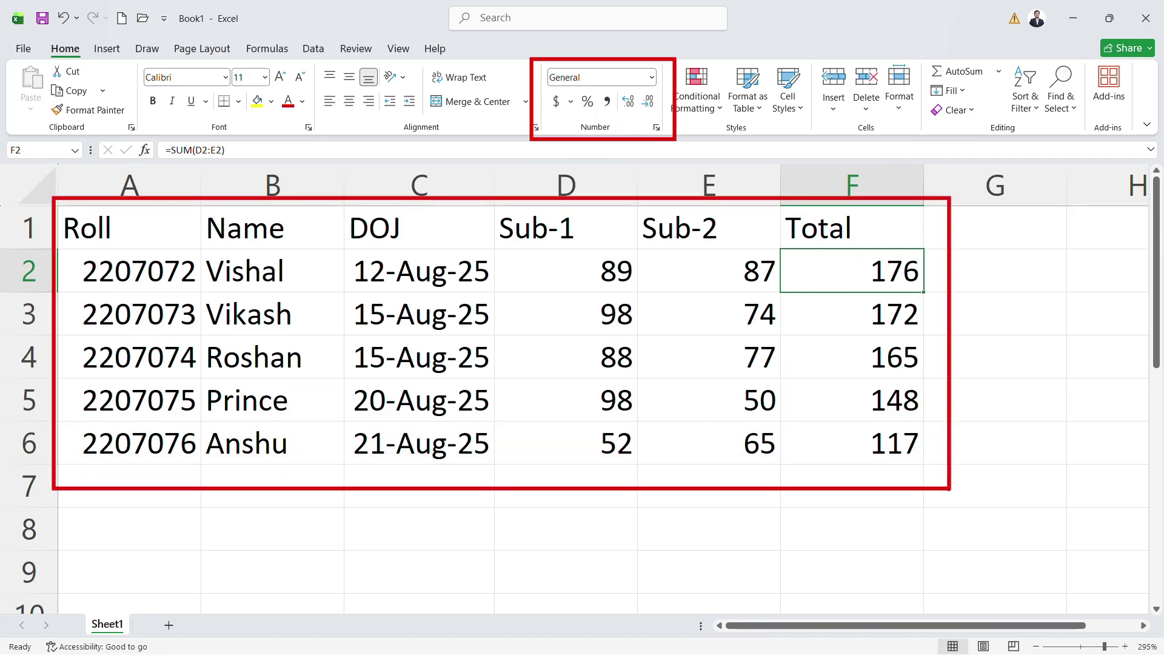
{"action": "key", "text": "Escape"}
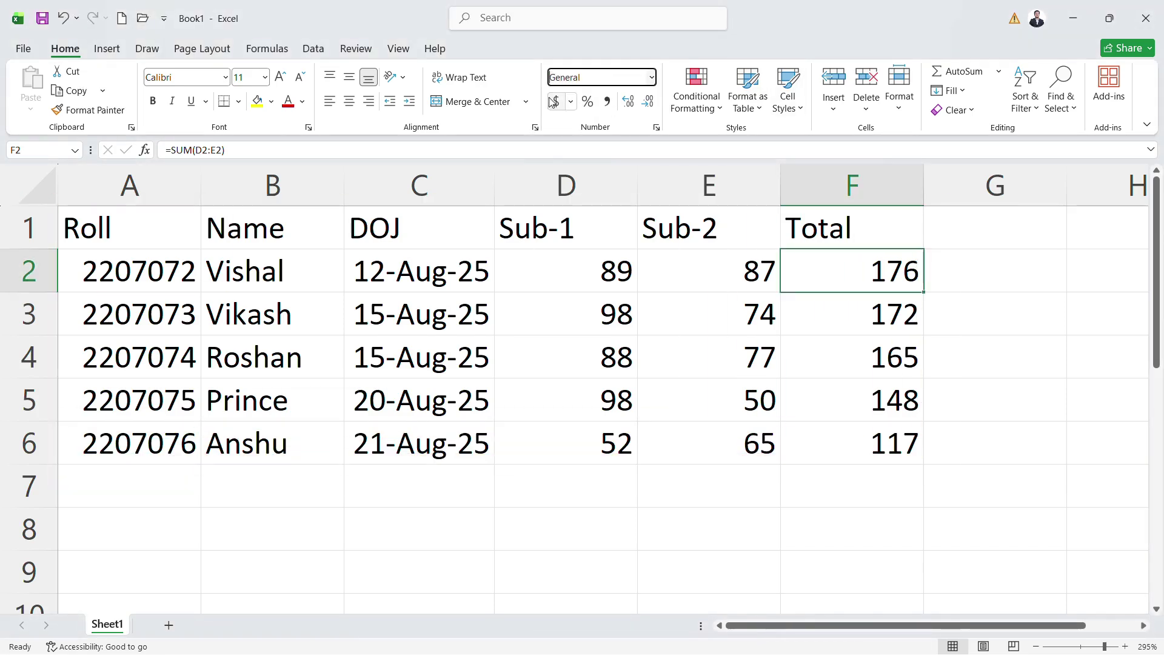
Step: Examine the number format assigned to sample cells in the Roll, Name, DOJ and Sub-1 columns
{"action": "left_click", "coordinate": [513, 324]}
{"action": "left_click", "coordinate": [433, 271]}
{"action": "left_click", "coordinate": [277, 270]}
{"action": "left_click", "coordinate": [152, 235]}
{"action": "left_click", "coordinate": [159, 354]}
{"action": "left_click", "coordinate": [567, 229]}
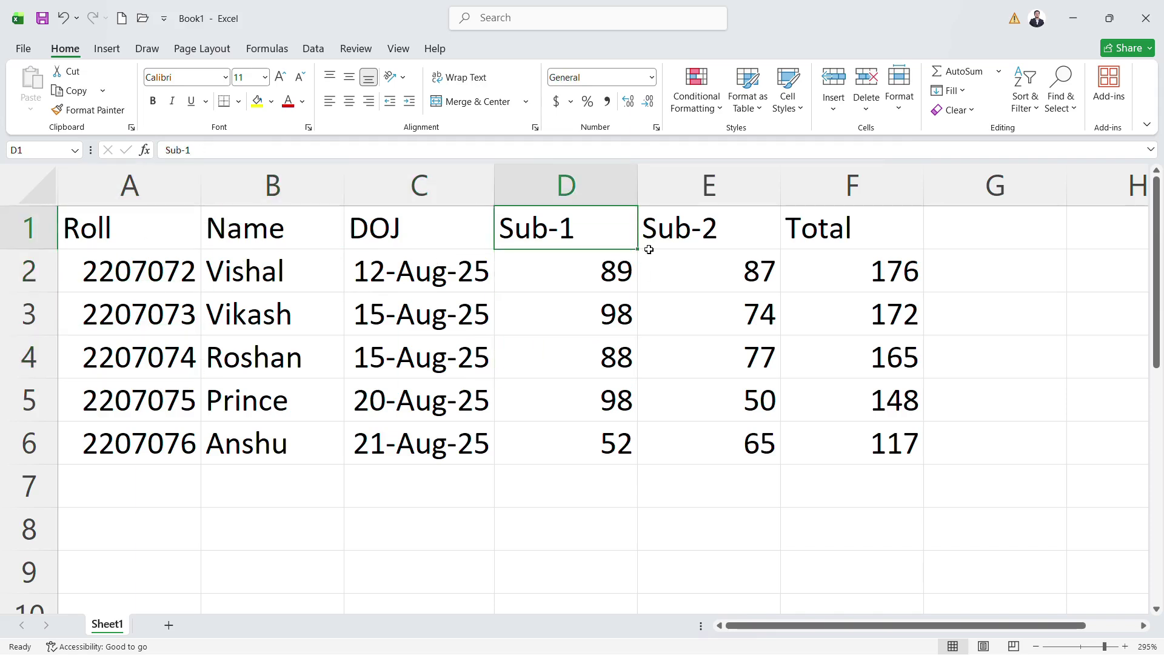
{"action": "left_click", "coordinate": [605, 76]}
{"action": "left_click", "coordinate": [433, 258]}
{"action": "left_click", "coordinate": [303, 271]}
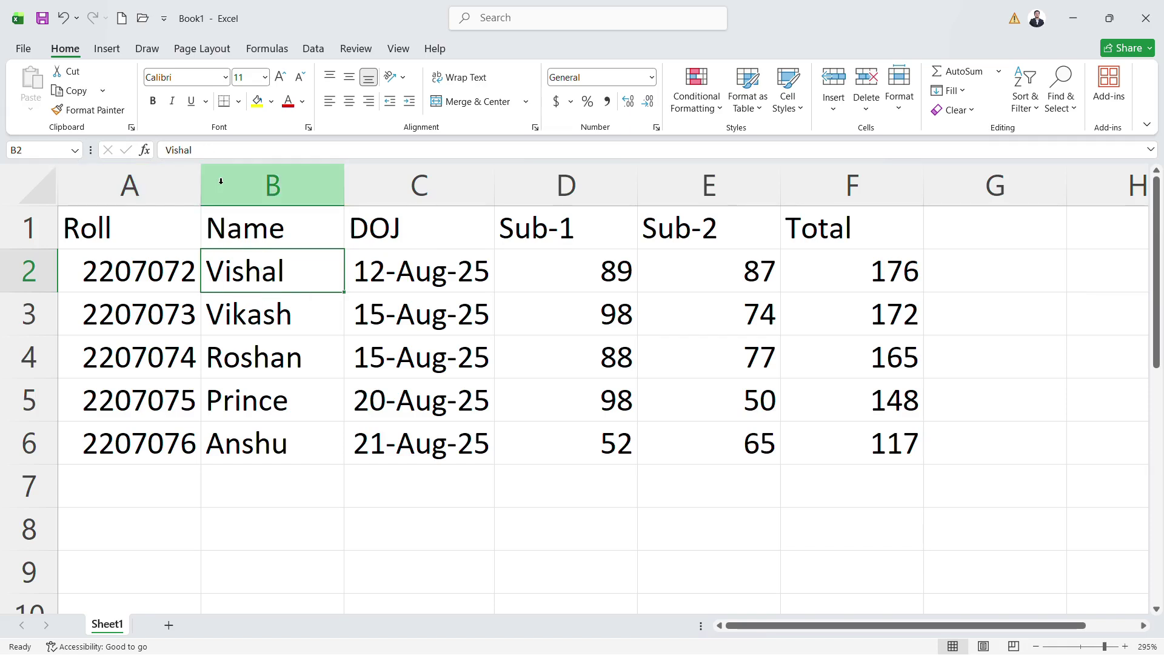
Step: Widen the Roll, Name and DOJ columns of the student table
{"action": "left_click_drag", "start_coordinate": [200, 185], "coordinate": [231, 185]}
{"action": "left_click_drag", "start_coordinate": [374, 186], "coordinate": [410, 186]}
{"action": "left_click", "coordinate": [158, 279]}
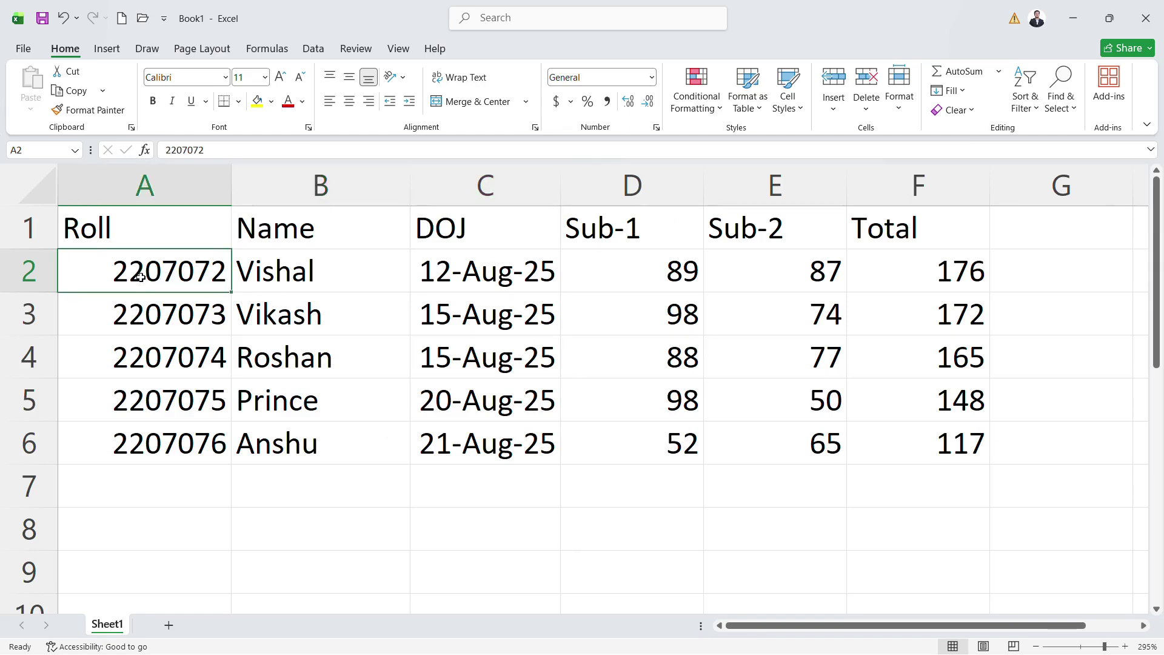
{"action": "left_click", "coordinate": [290, 277]}
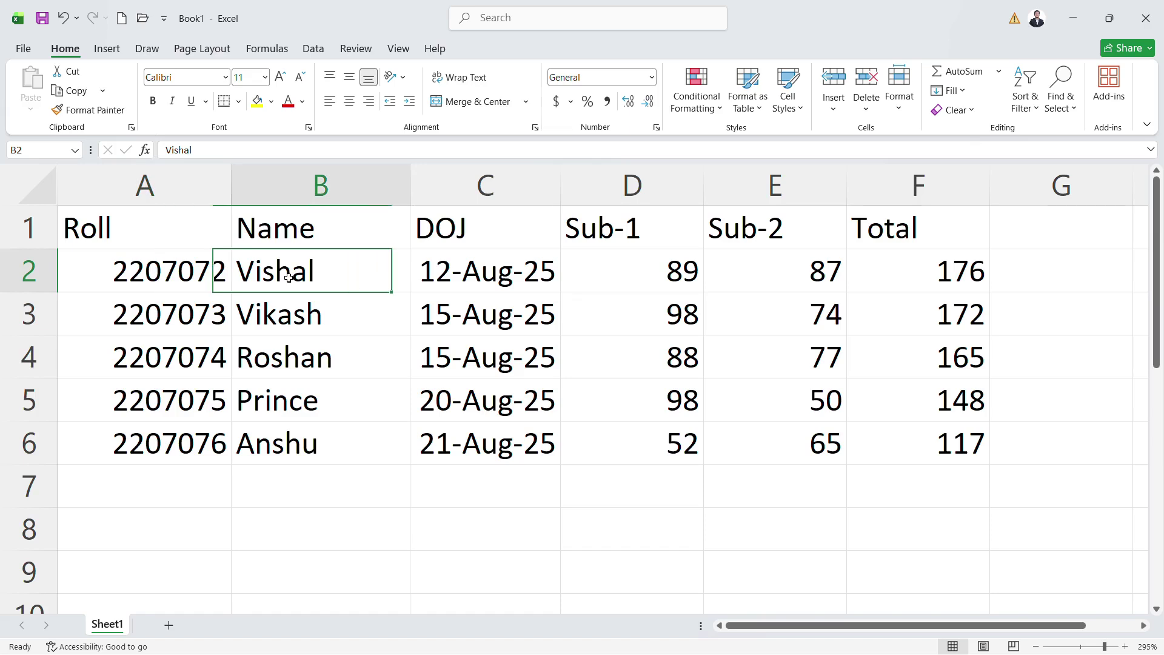
{"action": "left_click", "coordinate": [464, 270]}
{"action": "left_click_drag", "start_coordinate": [560, 185], "coordinate": [604, 185]}
Step: Compare the number formats of the name and DOJ cells with those of the roll numbers in A2:A6
{"action": "left_click", "coordinate": [674, 259]}
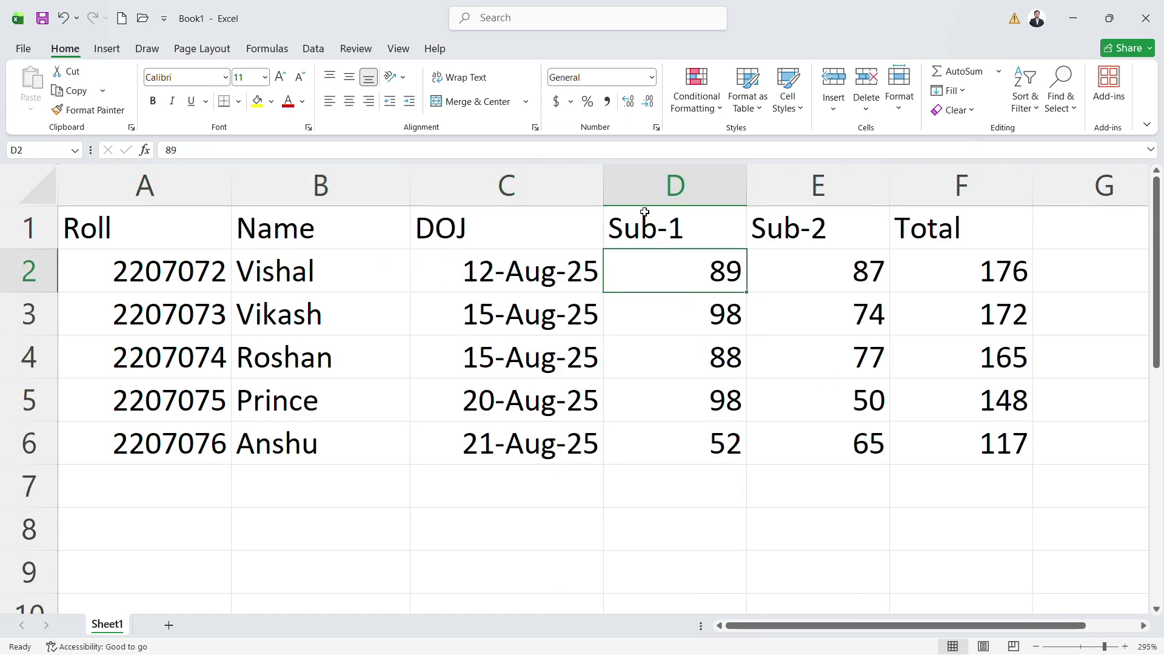
{"action": "left_click", "coordinate": [667, 238]}
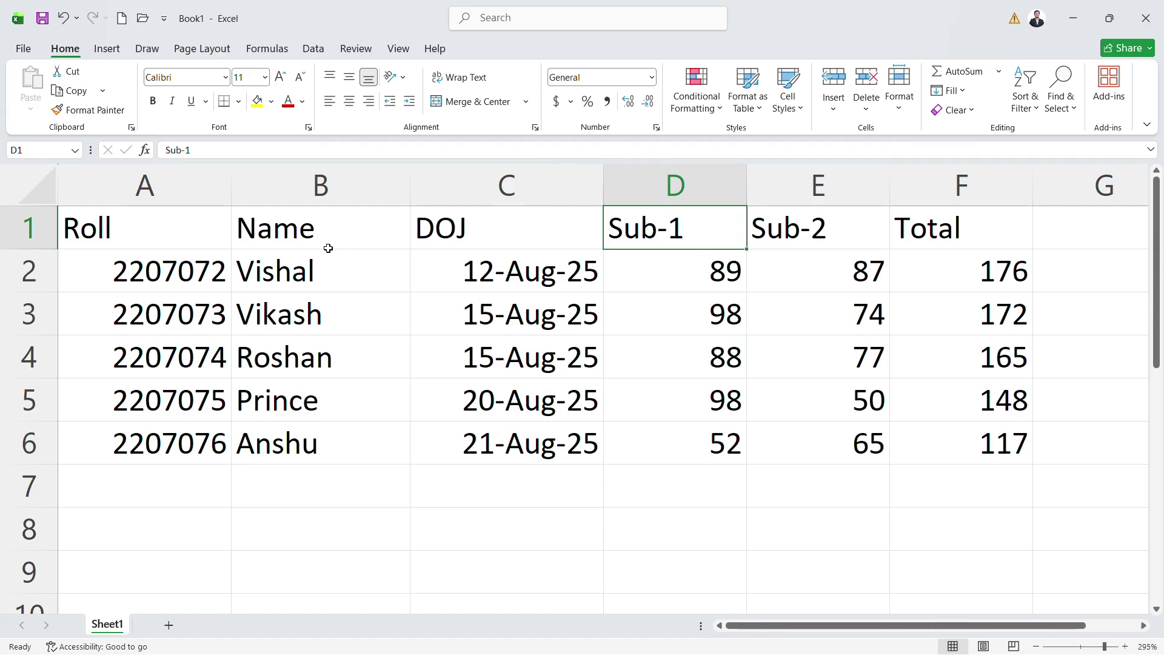
{"action": "left_click", "coordinate": [197, 273]}
{"action": "left_click", "coordinate": [307, 281]}
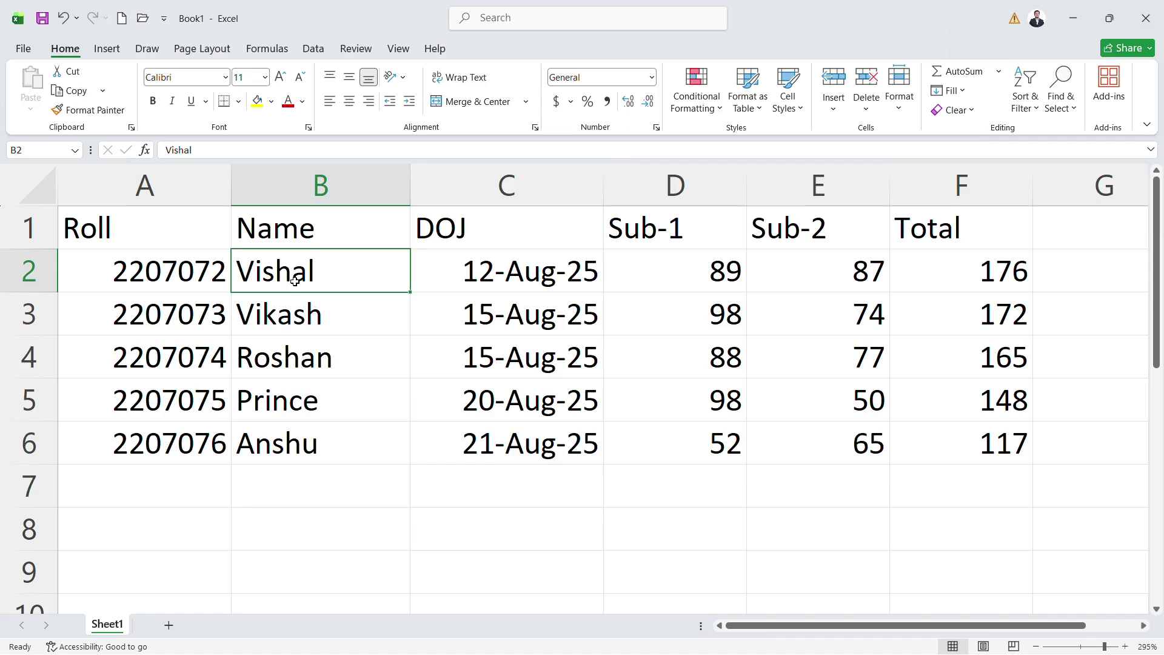
{"action": "left_click", "coordinate": [480, 279]}
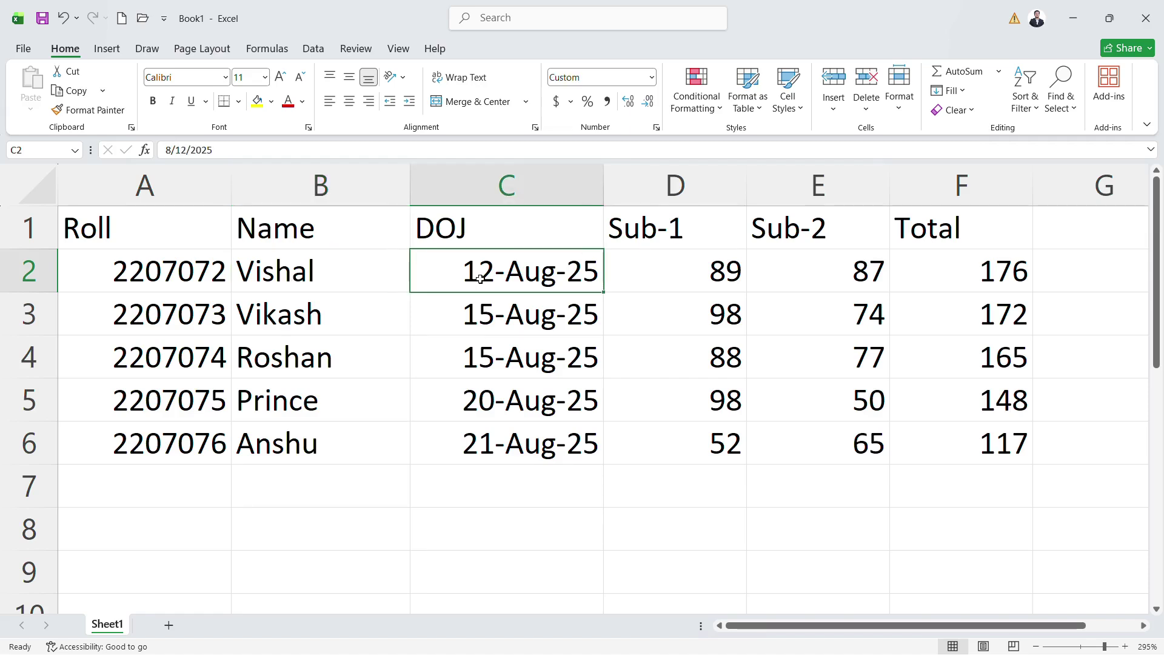
{"action": "left_click", "coordinate": [326, 297]}
{"action": "left_click", "coordinate": [239, 267]}
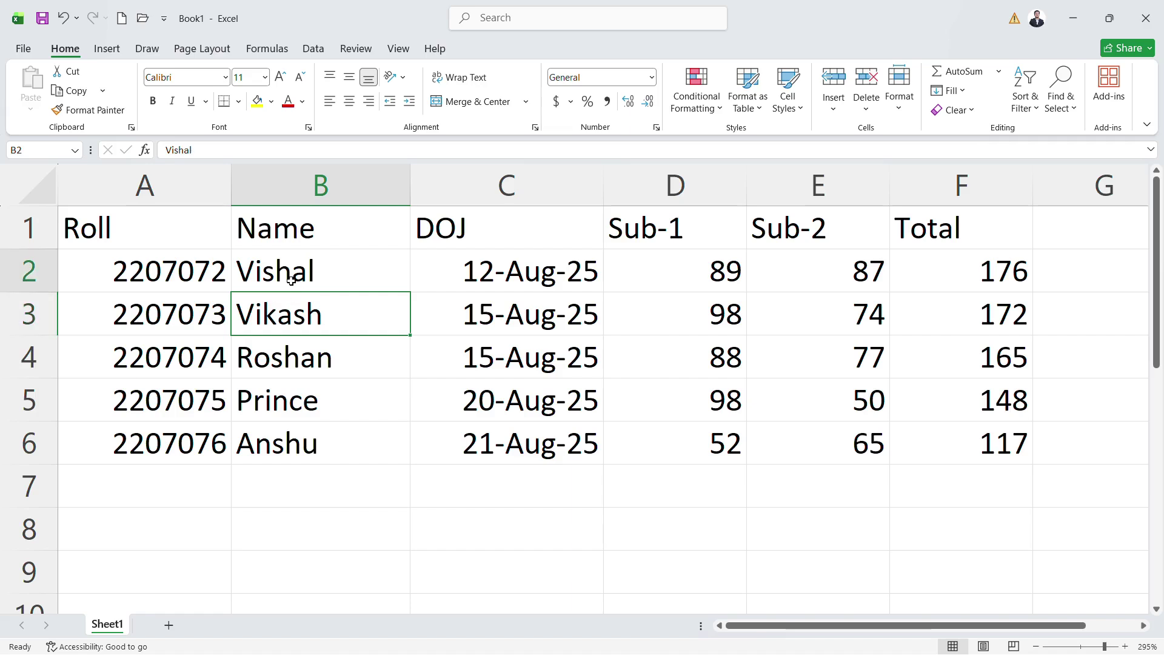
{"action": "left_click", "coordinate": [158, 273]}
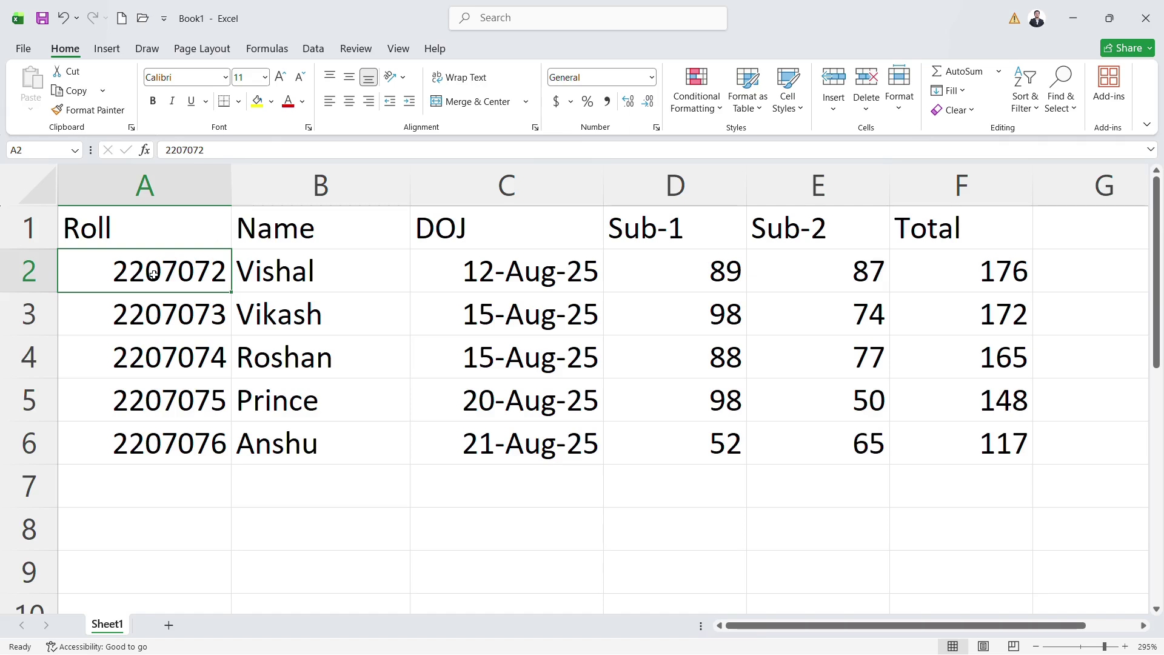
{"action": "left_click_drag", "start_coordinate": [154, 274], "coordinate": [186, 441]}
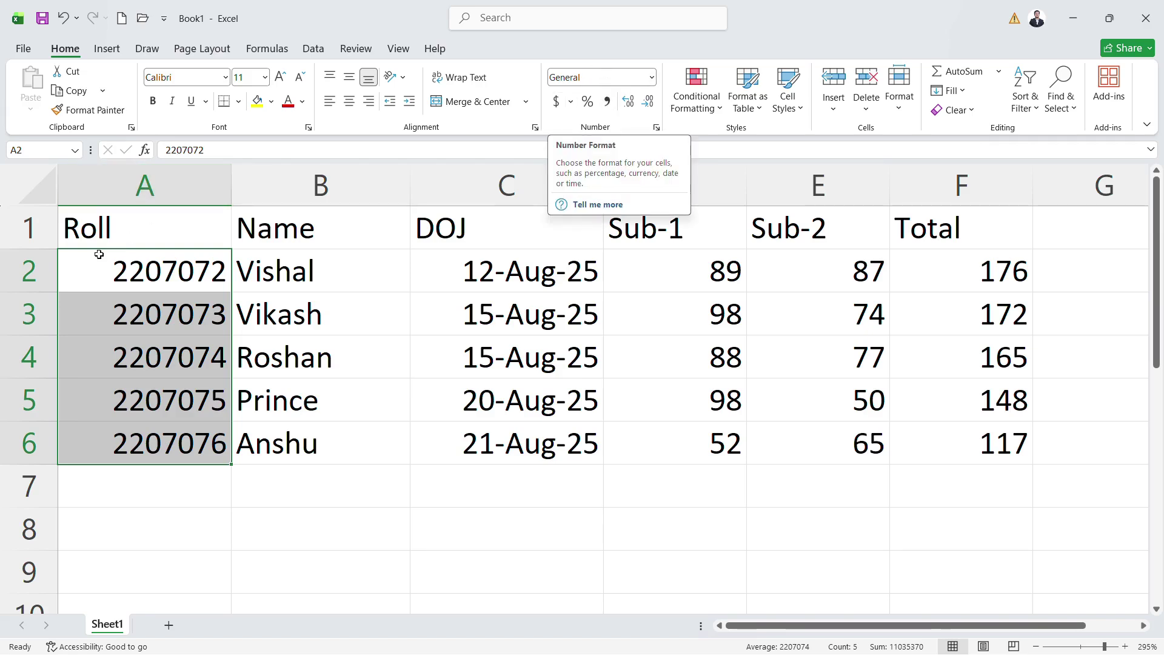
{"action": "left_click", "coordinate": [148, 274]}
{"action": "left_click", "coordinate": [285, 485]}
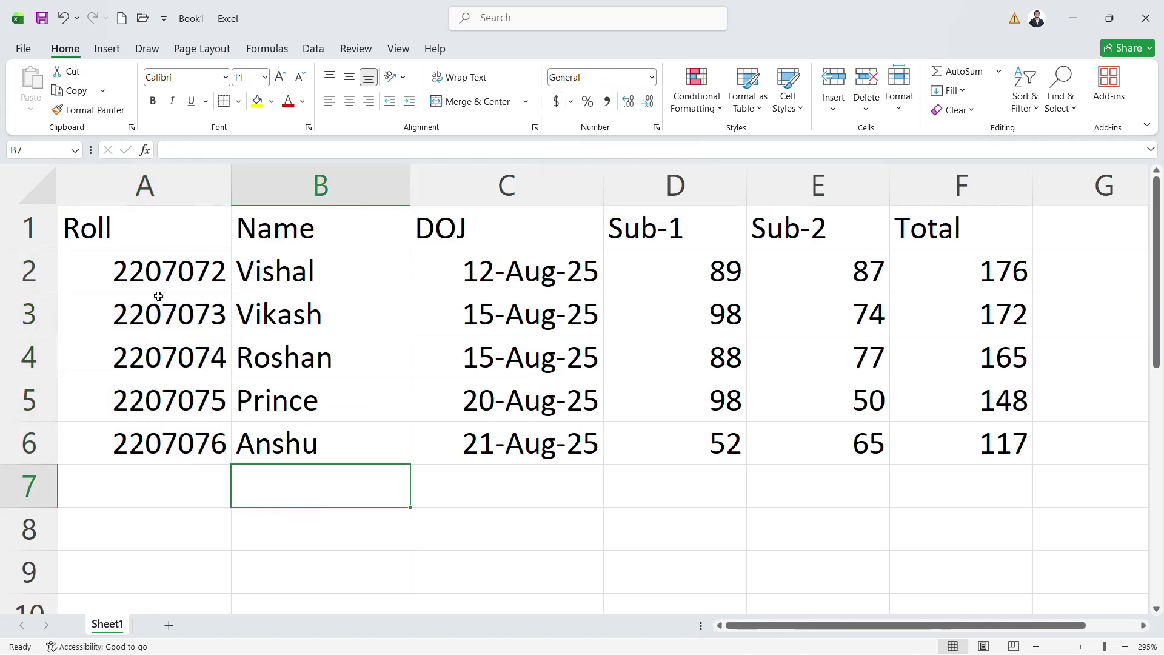
{"action": "left_click", "coordinate": [149, 272]}
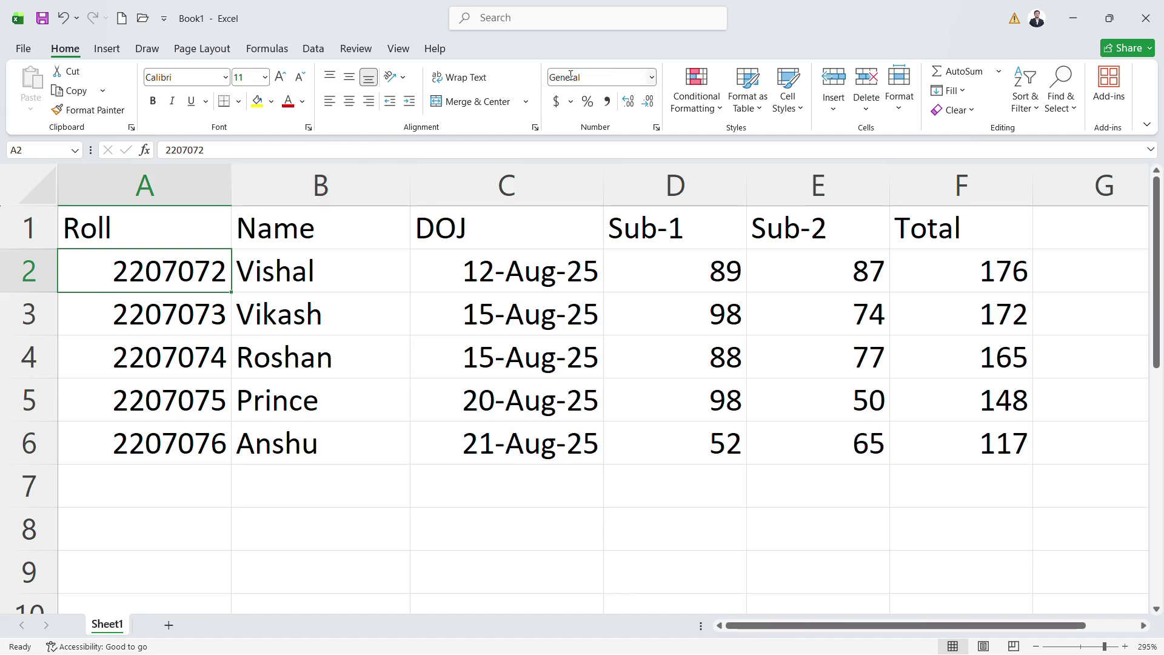
{"action": "left_click_drag", "start_coordinate": [136, 267], "coordinate": [131, 443]}
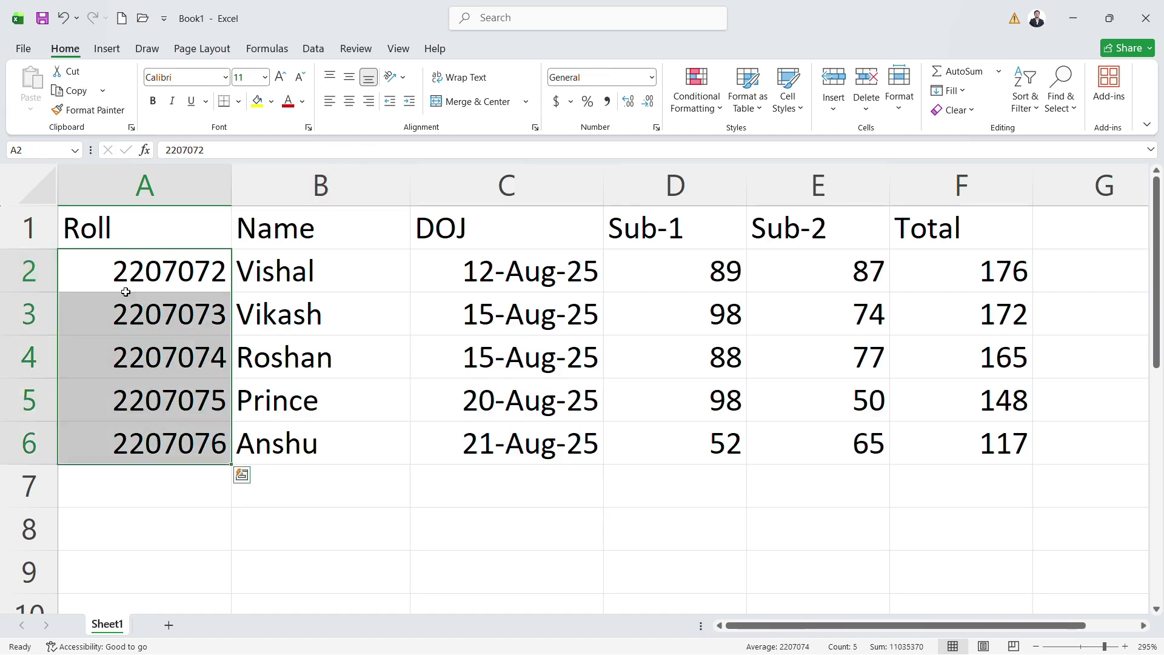
Step: Try replacing the first roll number in A2 with a text name under the General format, and undo the entry
{"action": "left_click", "coordinate": [132, 256]}
{"action": "type", "text": "Anshu"}
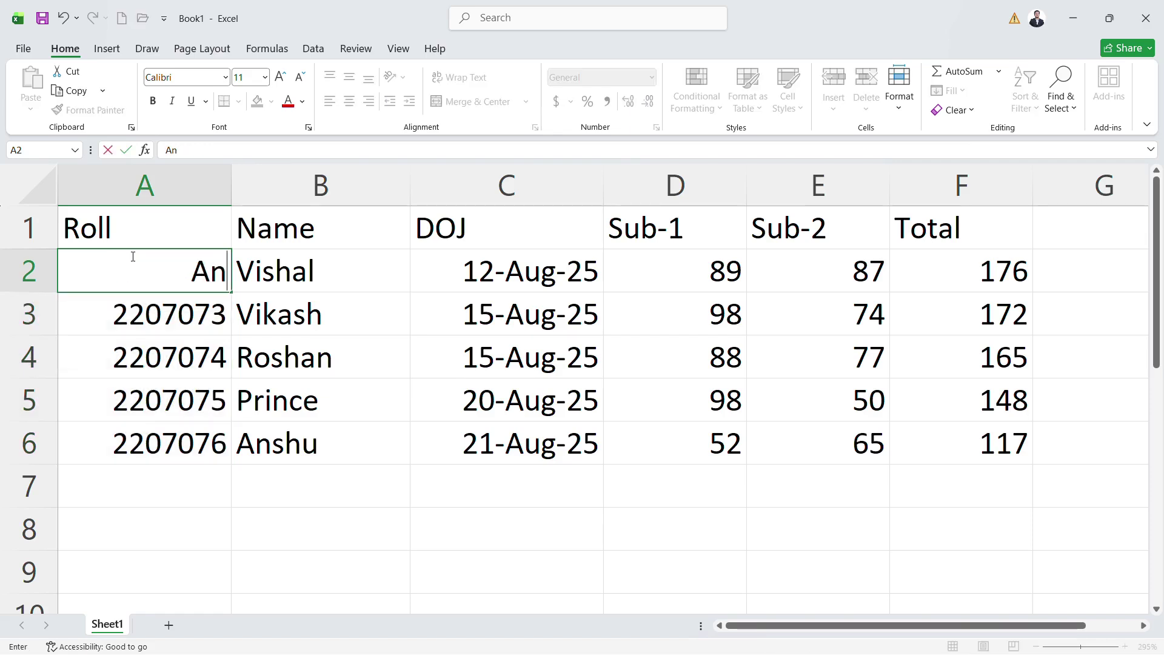
{"action": "key", "text": "Return"}
{"action": "left_click", "coordinate": [131, 256]}
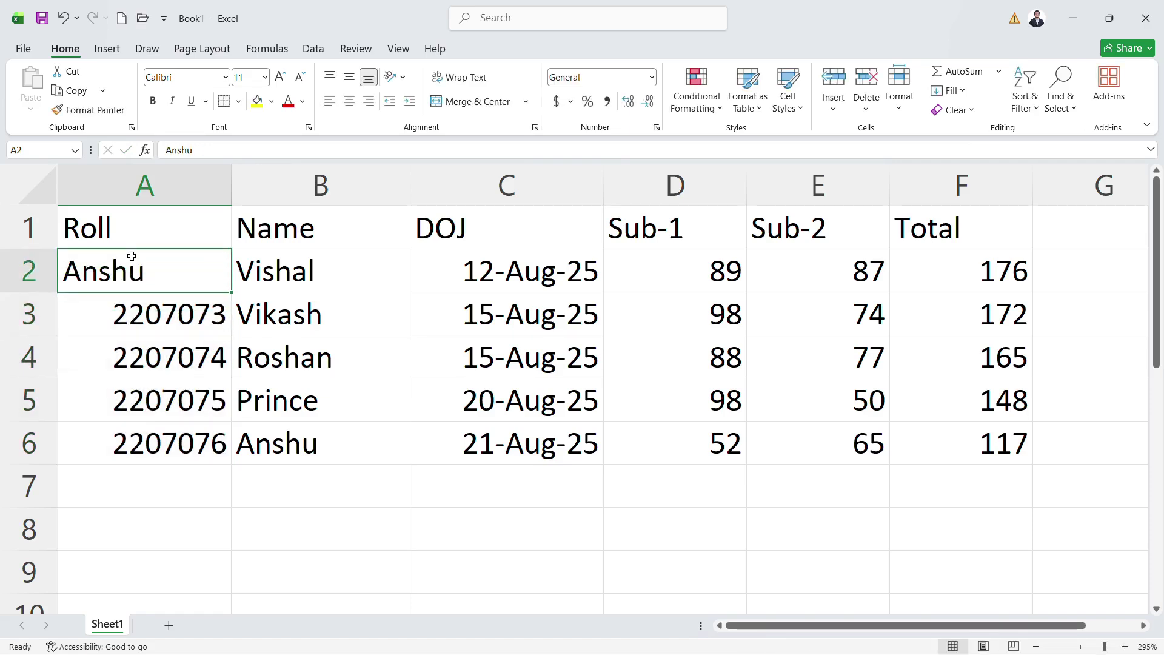
{"action": "key", "text": "ctrl+z"}
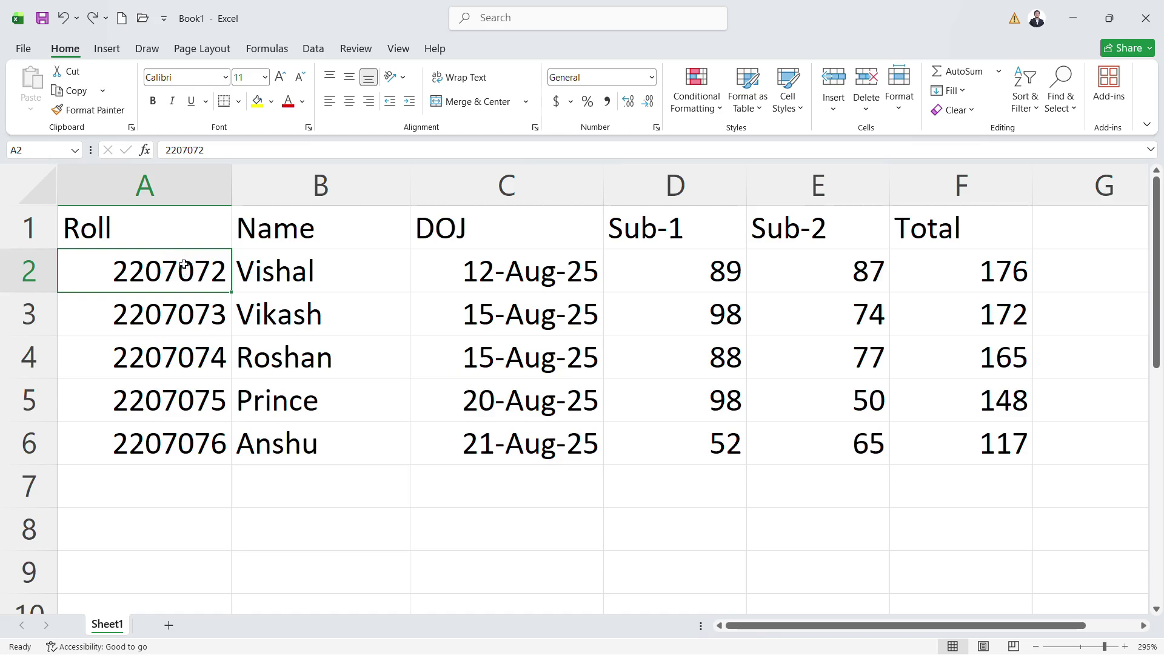
Step: Apply the Number format to the roll numbers in A2:A6 and widen column A
{"action": "mouse_move", "coordinate": [160, 276]}
{"action": "left_mouse_down"}
{"action": "mouse_move", "coordinate": [170, 441]}
{"action": "mouse_move", "coordinate": [178, 424]}
{"action": "left_mouse_up"}
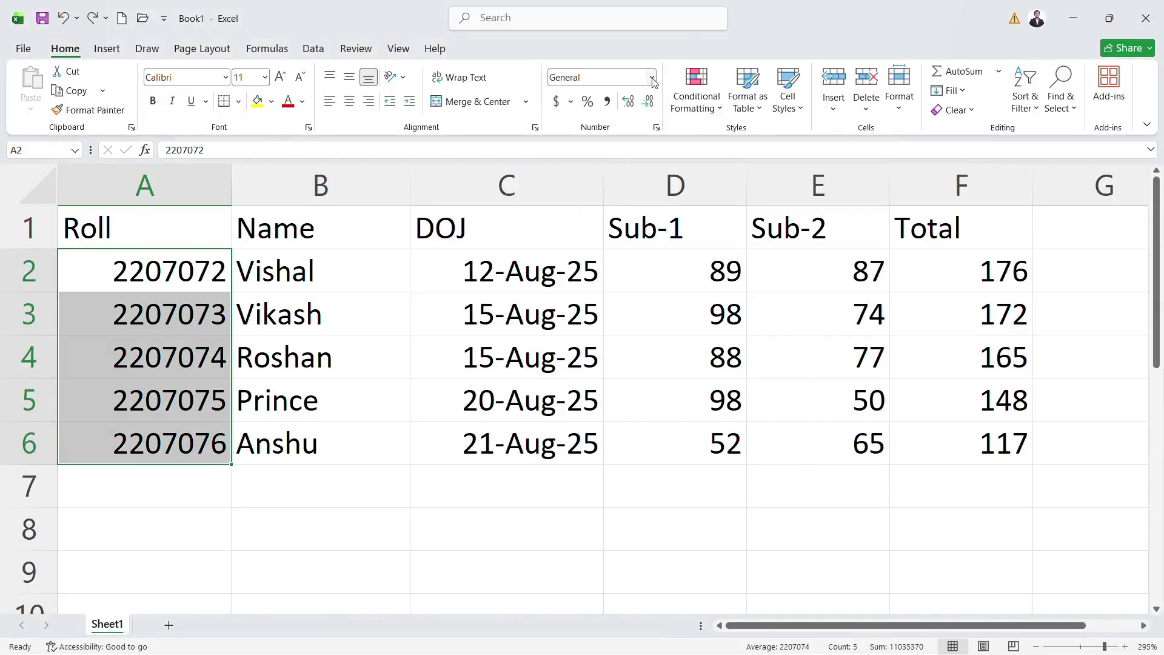
{"action": "left_click", "coordinate": [652, 77]}
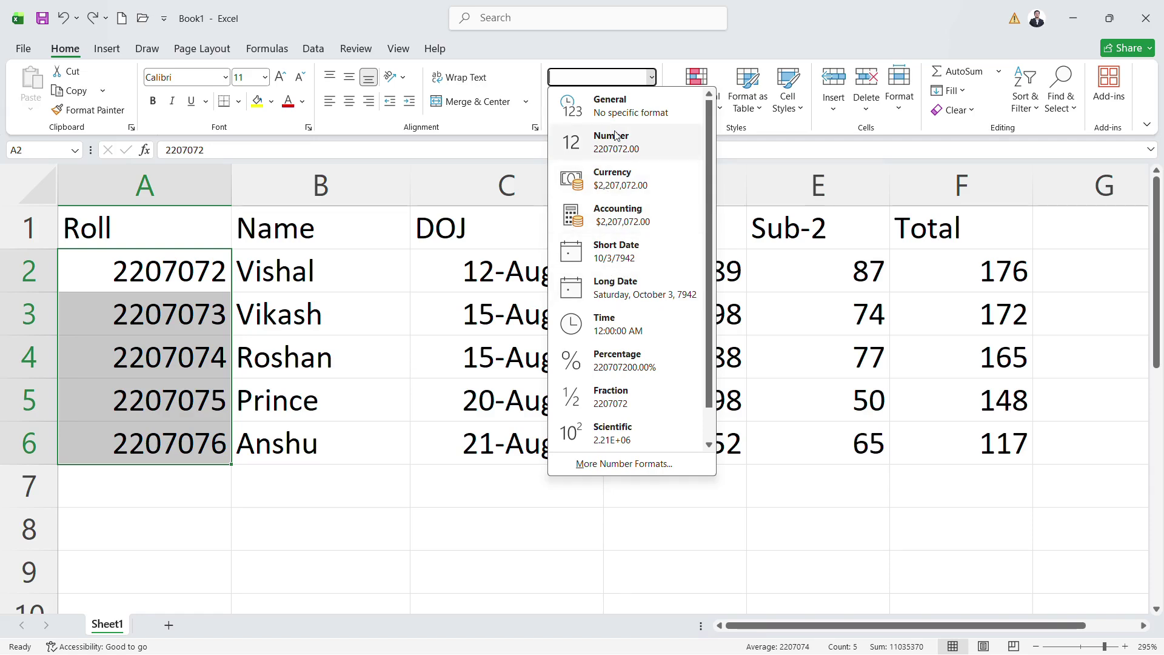
{"action": "scroll", "coordinate": [637, 364], "scroll_direction": "down", "scroll_amount": 1}
{"action": "scroll", "coordinate": [636, 303], "scroll_direction": "up", "scroll_amount": 1}
{"action": "left_click", "coordinate": [640, 150]}
{"action": "left_click_drag", "start_coordinate": [231, 185], "coordinate": [292, 185]}
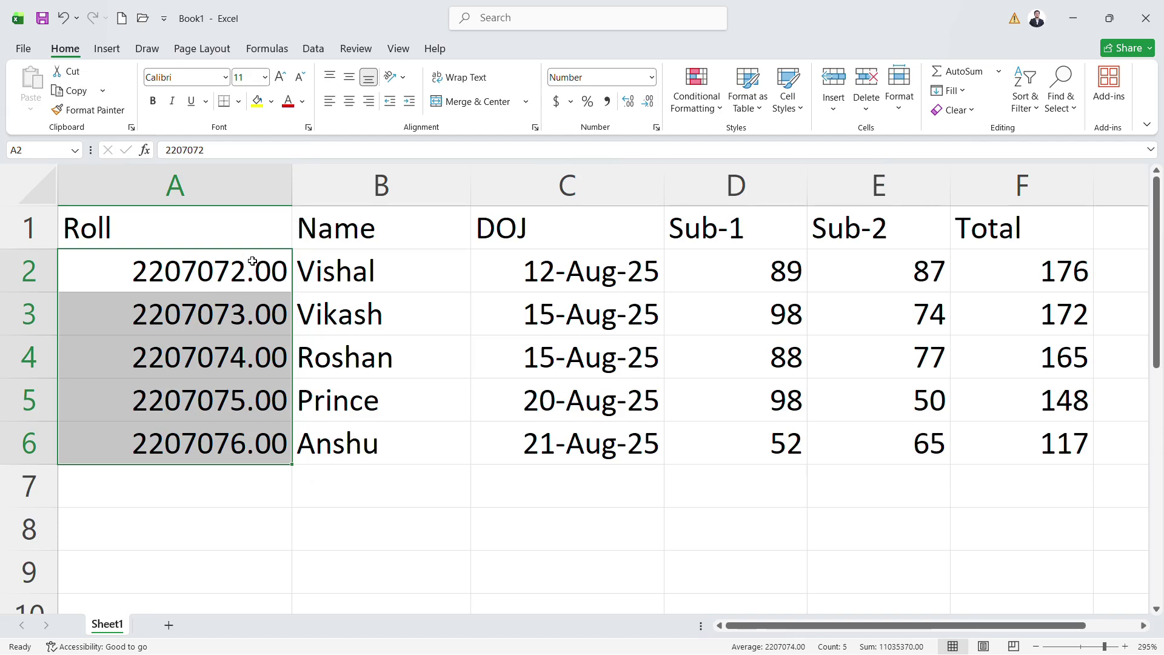
{"action": "left_click_drag", "start_coordinate": [213, 267], "coordinate": [236, 446]}
{"action": "left_click", "coordinate": [654, 82]}
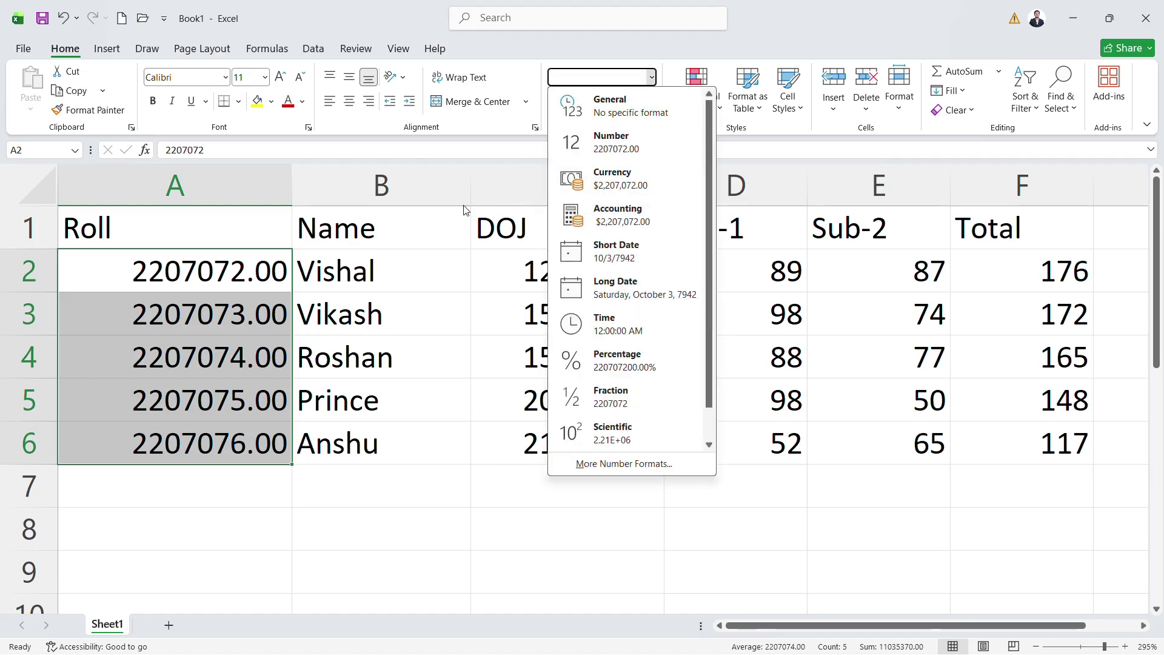
{"action": "left_click", "coordinate": [619, 150]}
Step: Format the Sub-1, Sub-2 and Total values in D2:F6 as Number
{"action": "left_click", "coordinate": [712, 288]}
{"action": "left_click_drag", "start_coordinate": [799, 292], "coordinate": [1049, 440]}
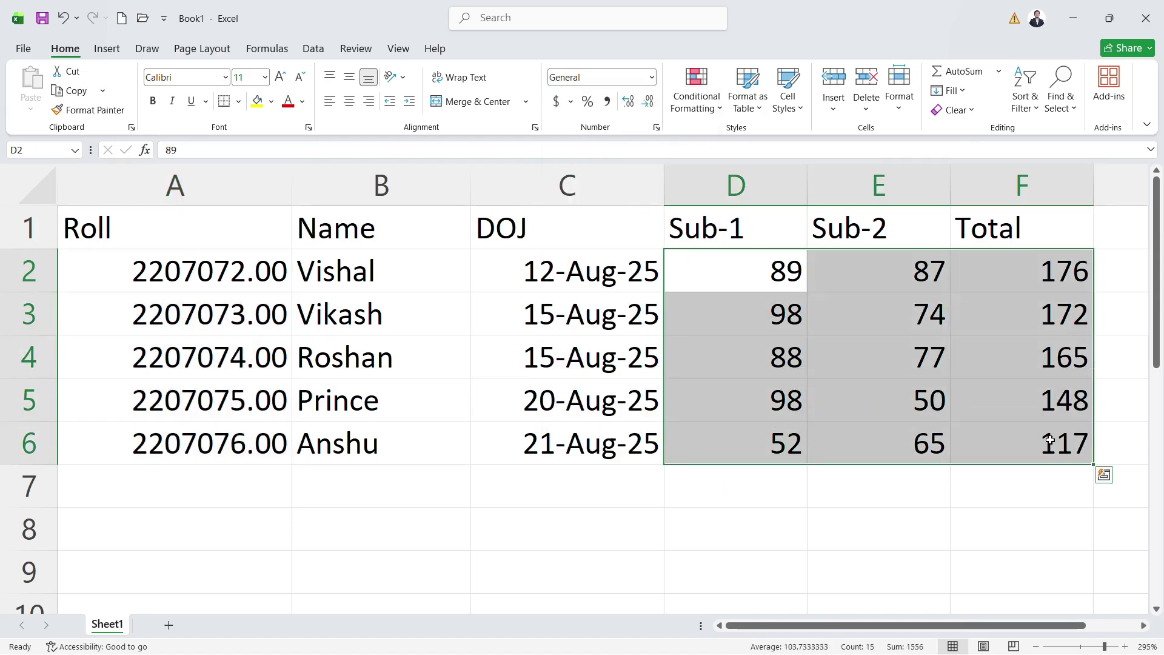
{"action": "left_click", "coordinate": [651, 77]}
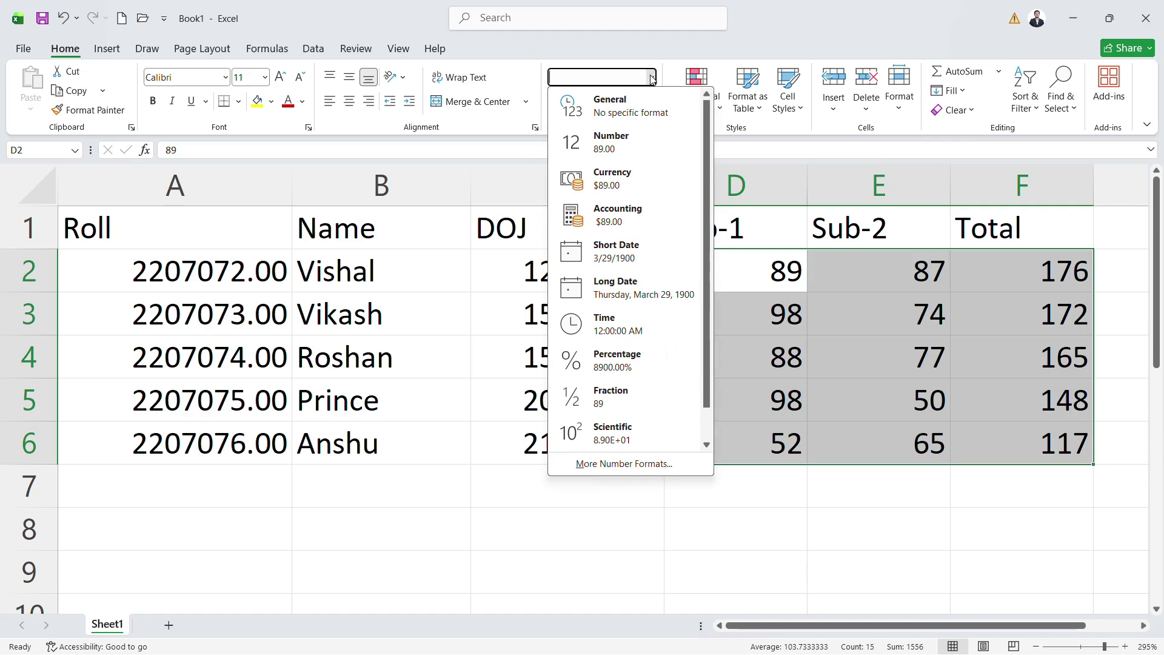
{"action": "left_click", "coordinate": [612, 143]}
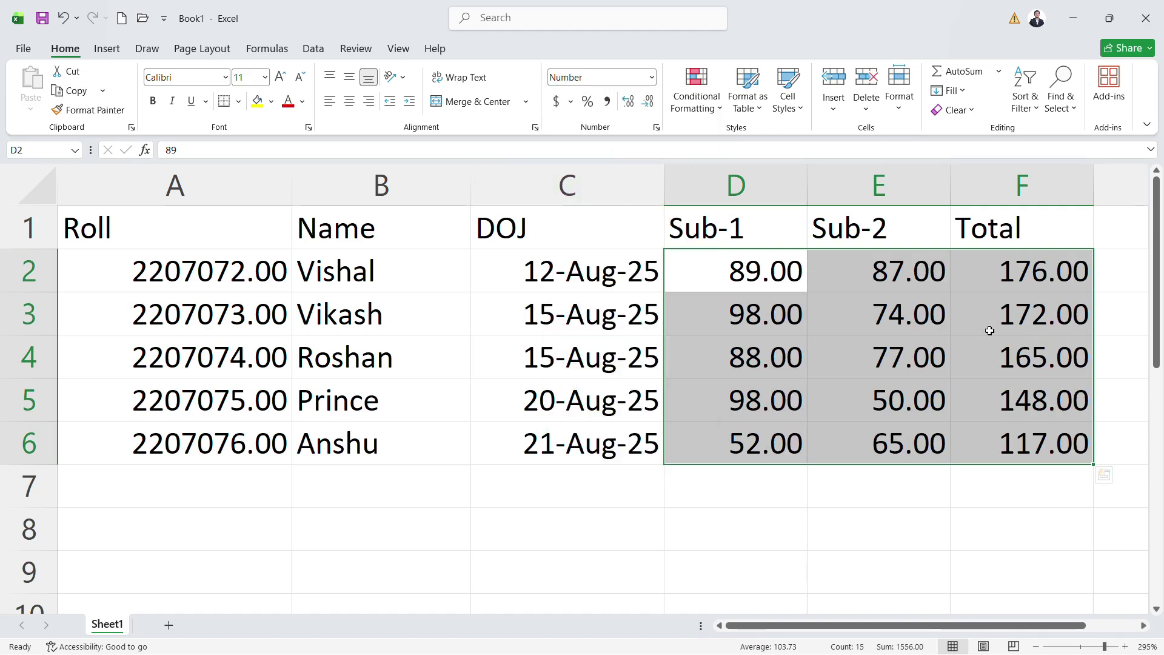
{"action": "left_click", "coordinate": [894, 310]}
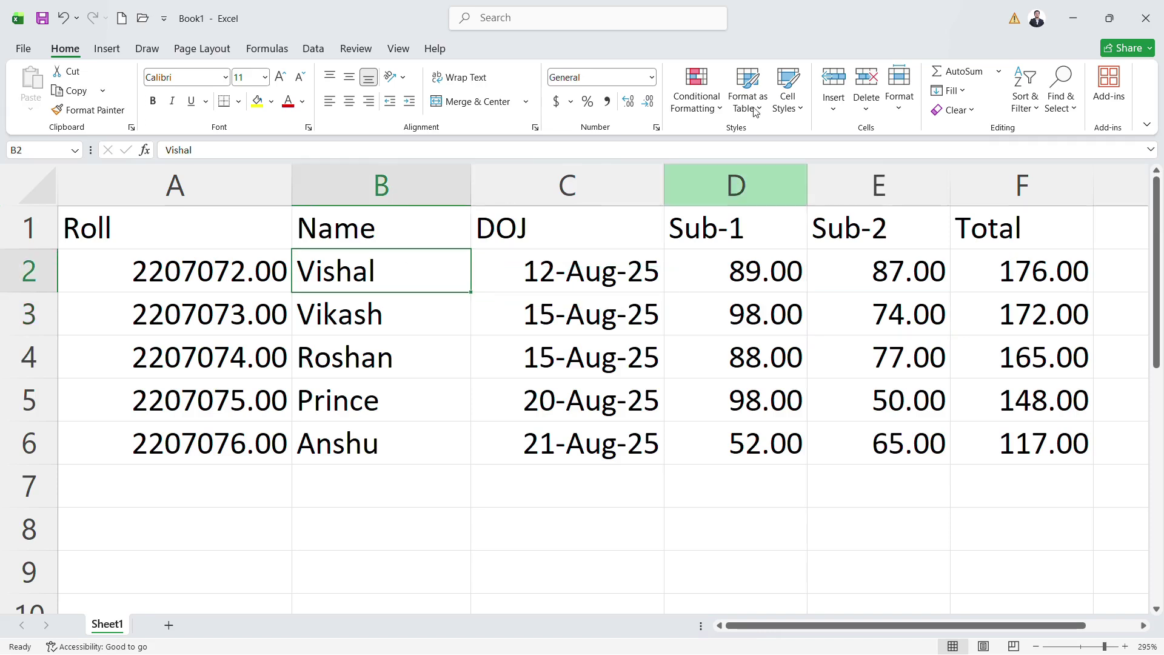
{"action": "left_click", "coordinate": [651, 78]}
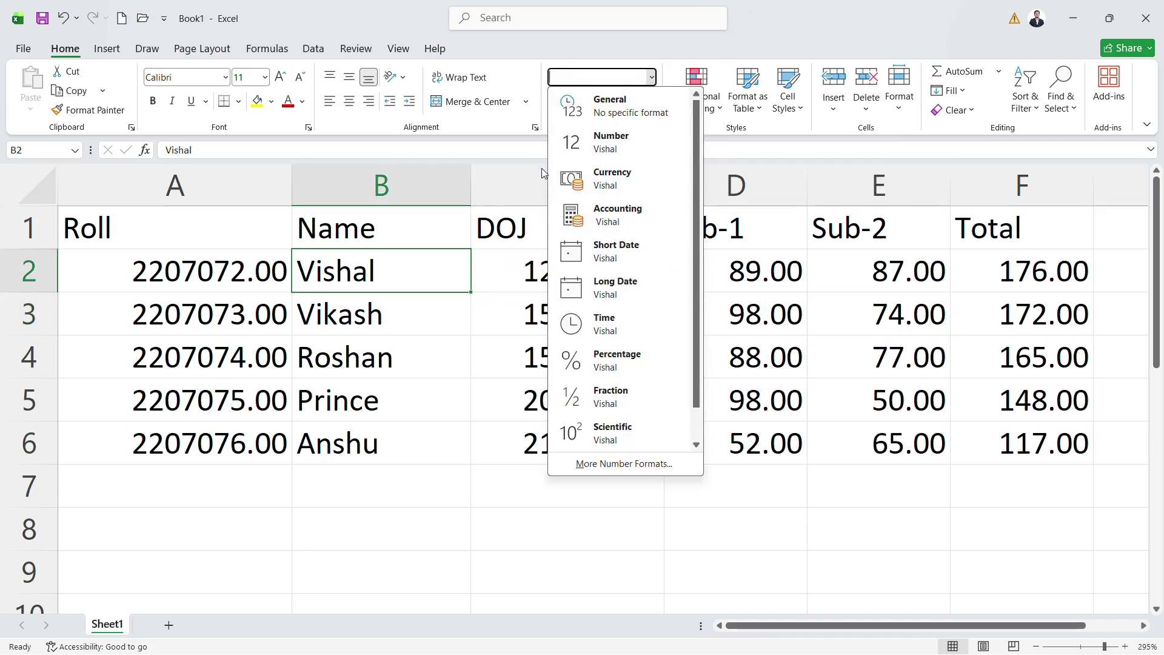
{"action": "left_click", "coordinate": [241, 264]}
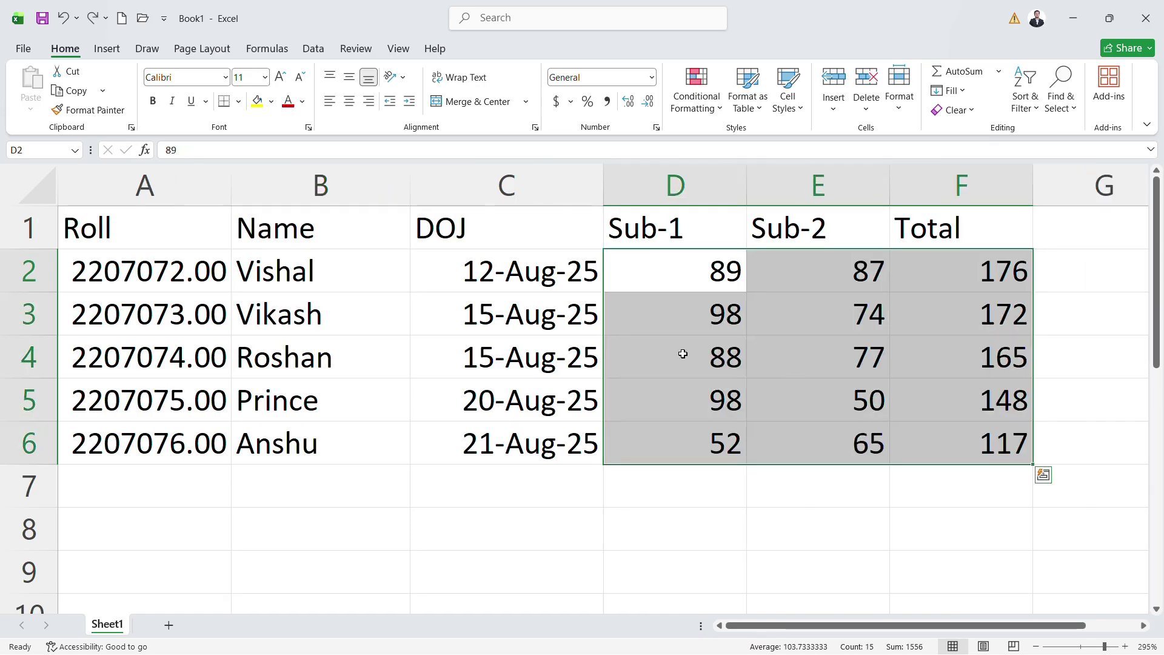
Step: Add a Fee column header in cell G1 beside the Total column
{"action": "scroll", "coordinate": [682, 353], "scroll_direction": "right", "scroll_amount": 3}
{"action": "left_click", "coordinate": [545, 237]}
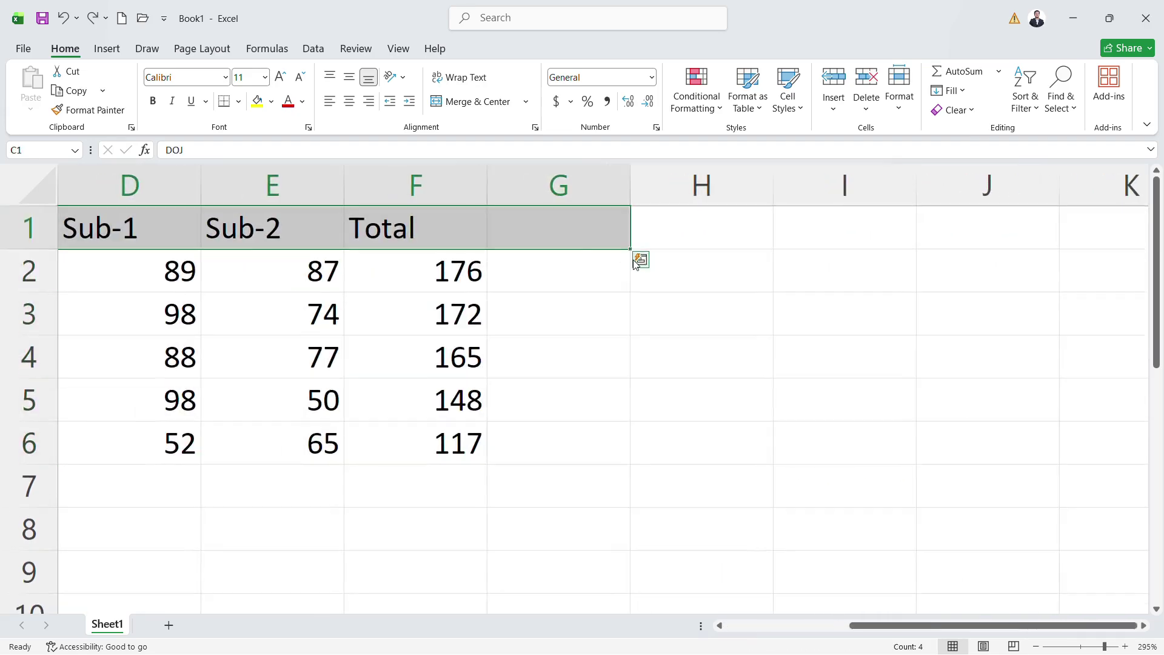
{"action": "double_click", "coordinate": [566, 226]}
{"action": "type", "text": "Fee"}
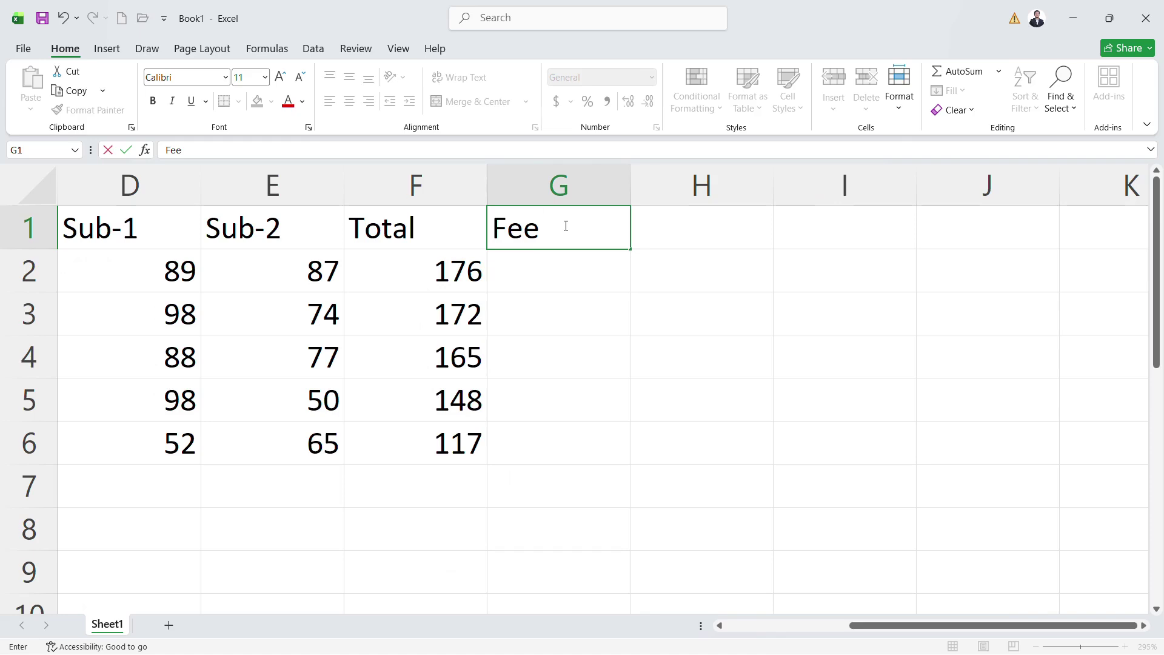
{"action": "key", "text": "Return"}
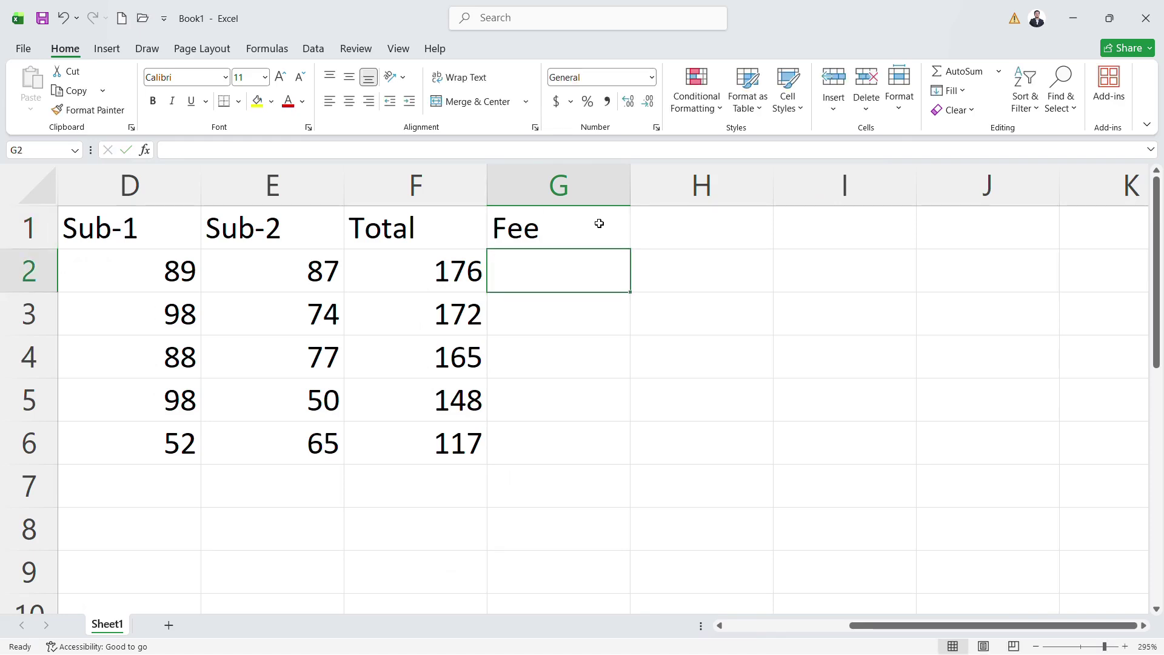
Step: Enter the fees 4855, 5888, 5000, 3600 and 8900 in cells G2 to G6
{"action": "type", "text": "4855"}
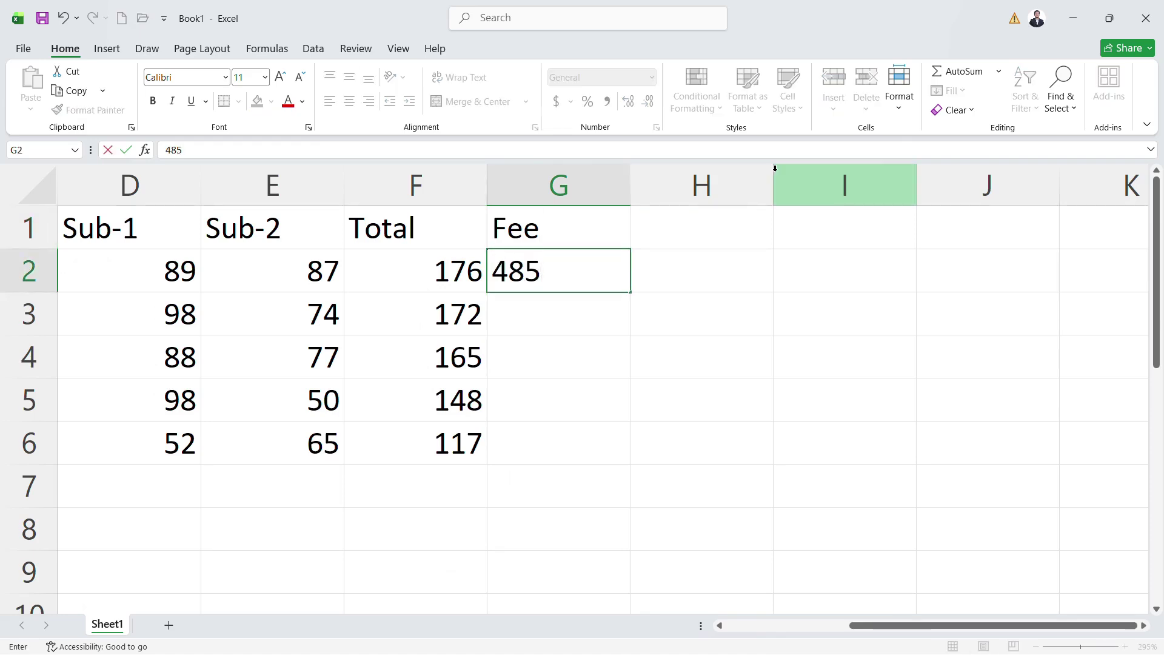
{"action": "key", "text": "Return"}
{"action": "type", "text": "5888"}
{"action": "key", "text": "Return"}
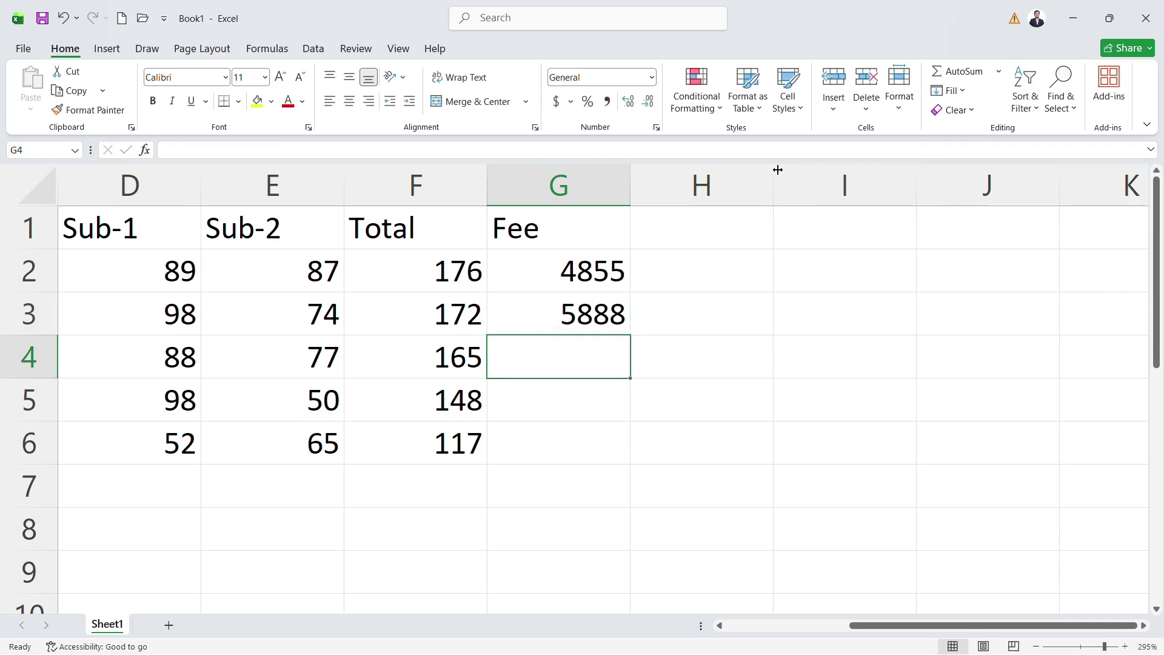
{"action": "type", "text": "5000"}
{"action": "key", "text": "Return"}
{"action": "type", "text": "3652"}
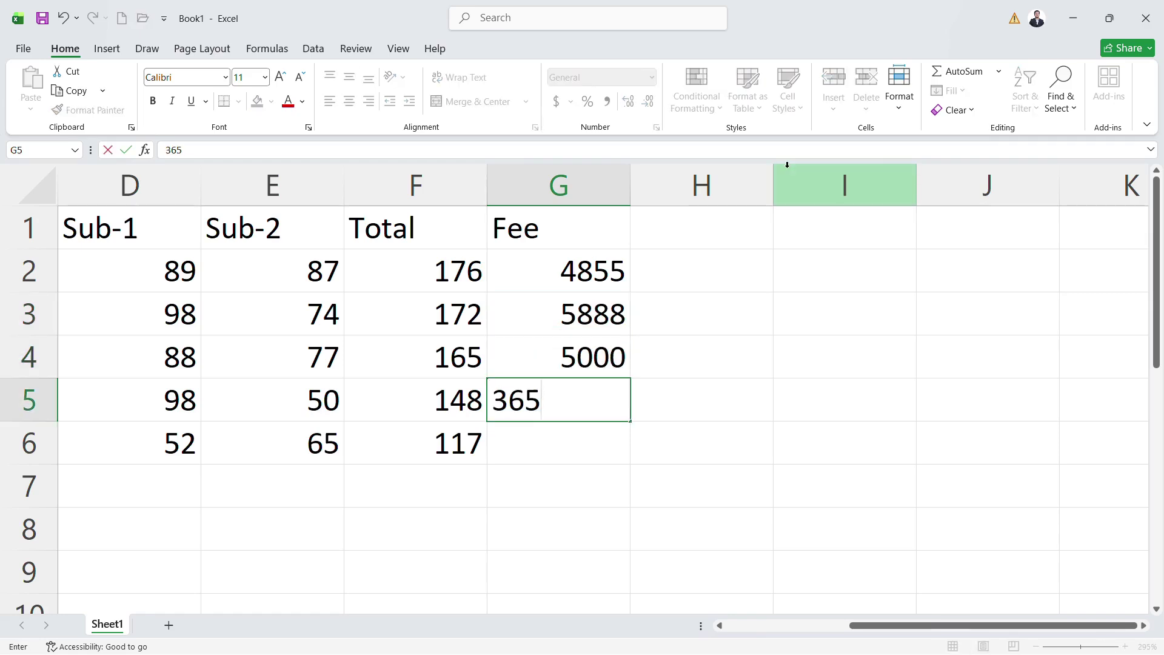
{"action": "key", "text": "BackSpace"}
{"action": "key", "text": "BackSpace"}
{"action": "key", "text": "BackSpace"}
{"action": "type", "text": "600"}
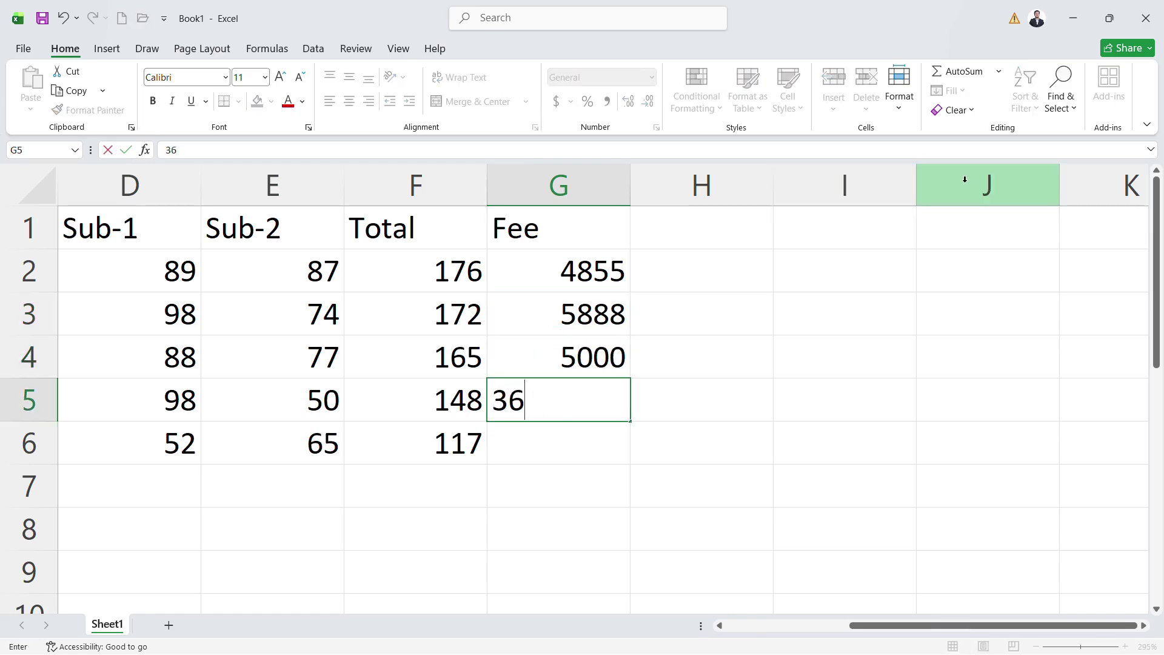
{"action": "key", "text": "Return"}
{"action": "type", "text": "8900"}
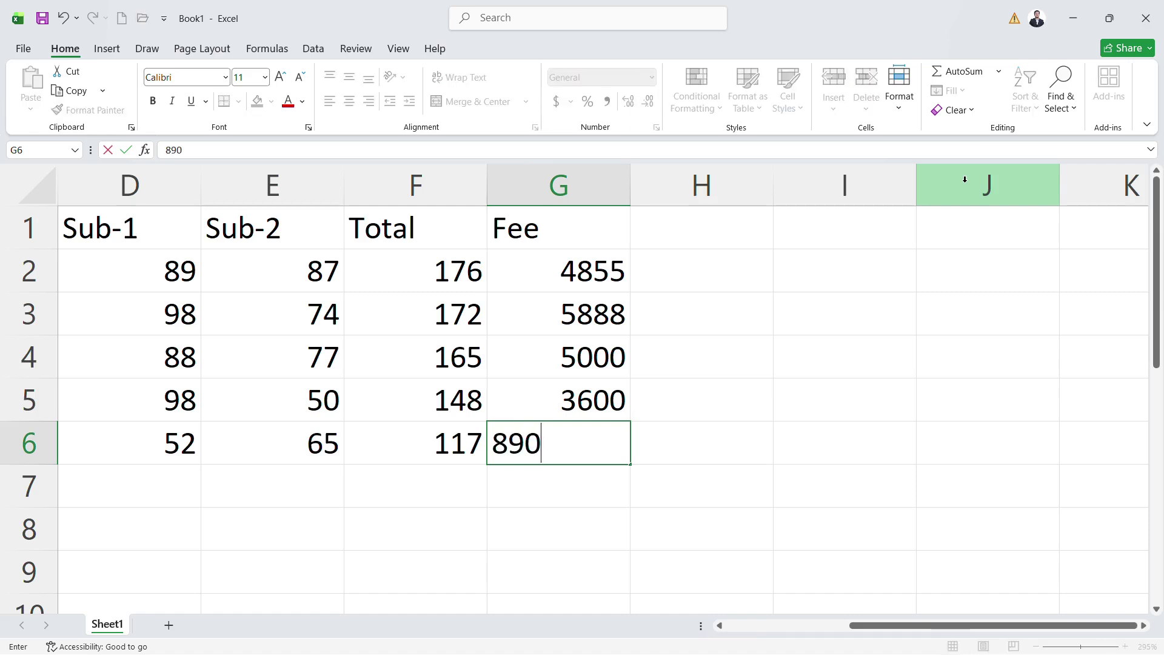
{"action": "key", "text": "Return"}
Step: Apply the Currency format to the fees in G2:G6 and widen column G to fit them
{"action": "key", "text": "ctrl+Up"}
{"action": "key", "text": "ctrl+Up"}
{"action": "key", "text": "Down"}
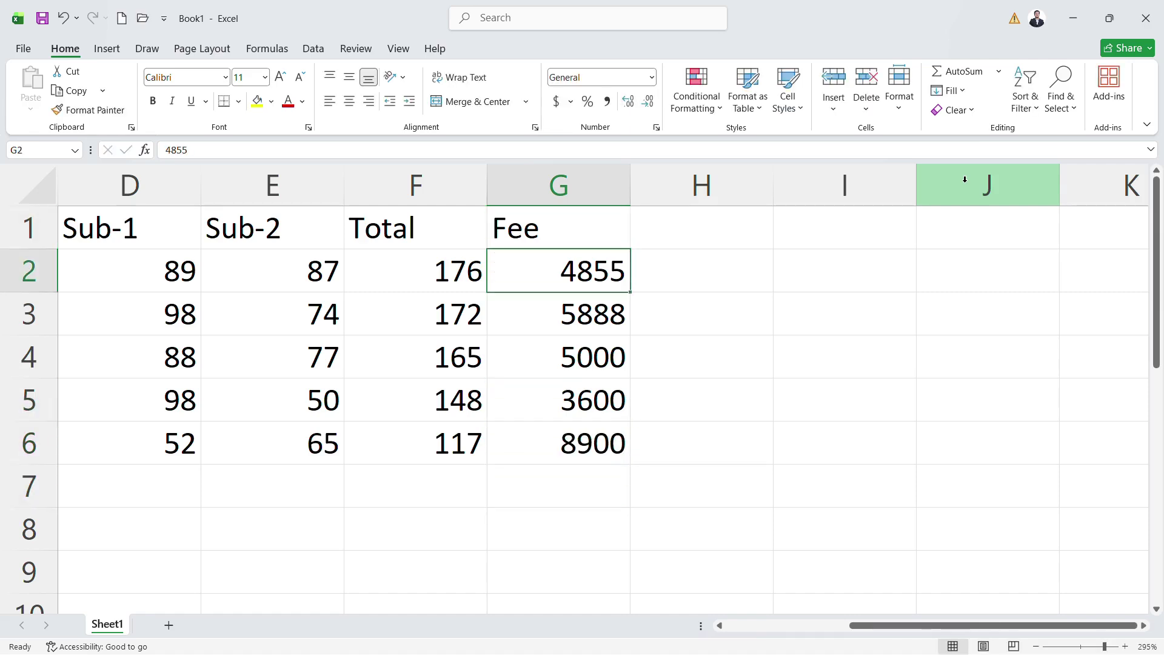
{"action": "key", "text": "ctrl+shift+Down"}
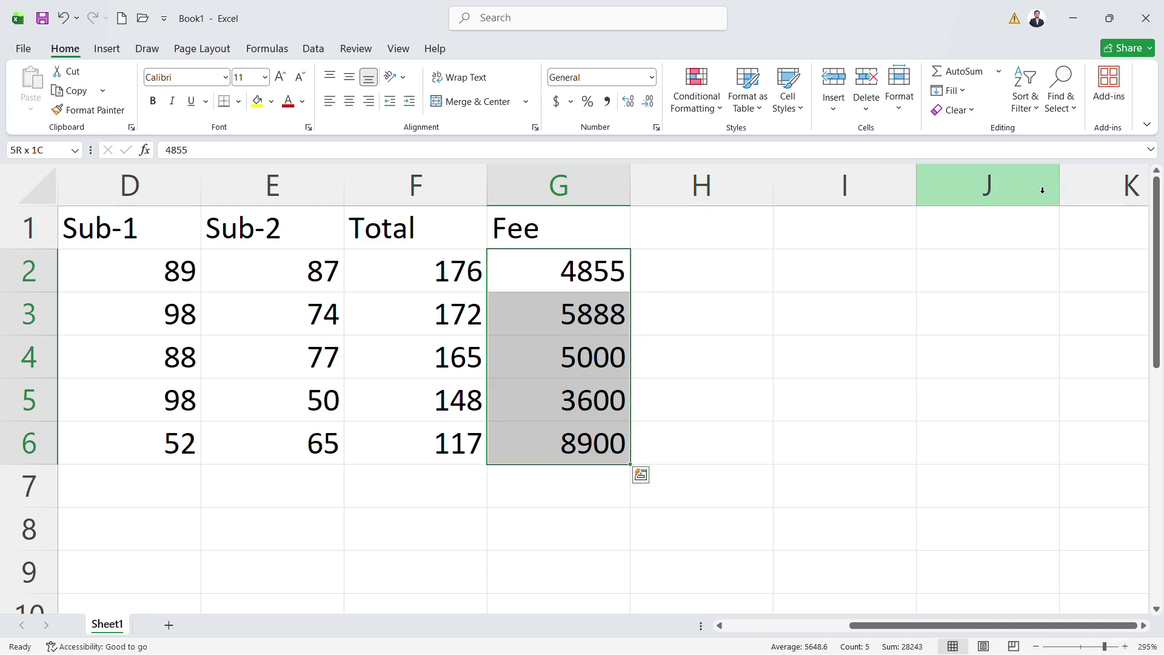
{"action": "left_click_drag", "start_coordinate": [519, 268], "coordinate": [532, 435]}
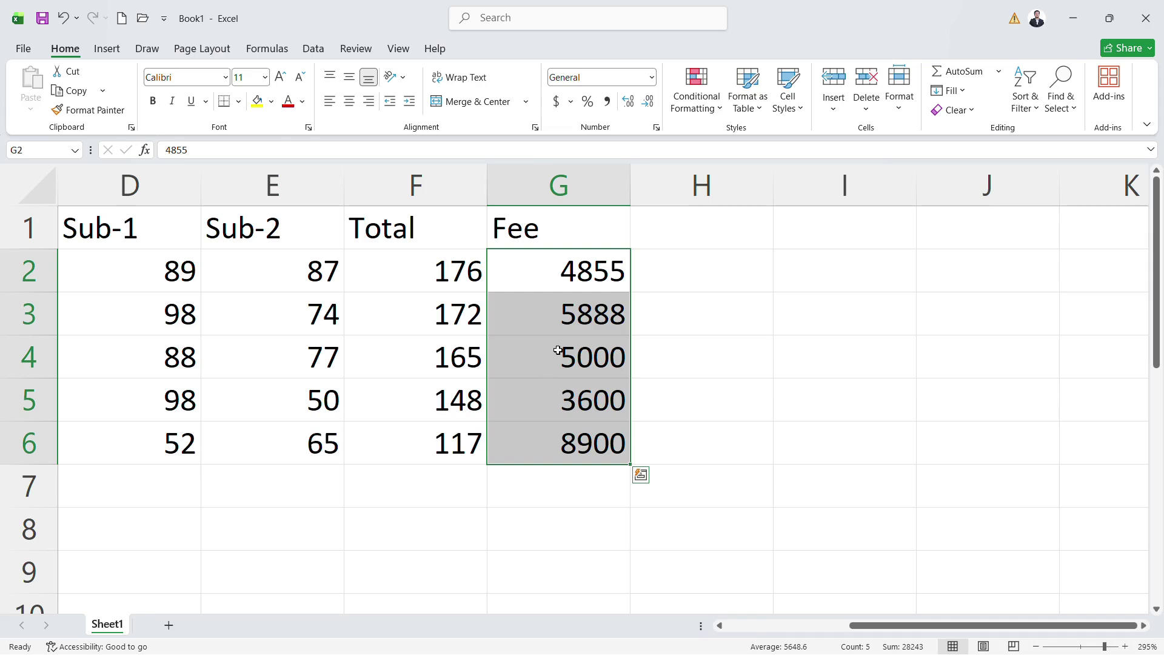
{"action": "left_click_drag", "start_coordinate": [561, 267], "coordinate": [575, 428]}
{"action": "left_click_drag", "start_coordinate": [575, 262], "coordinate": [572, 432]}
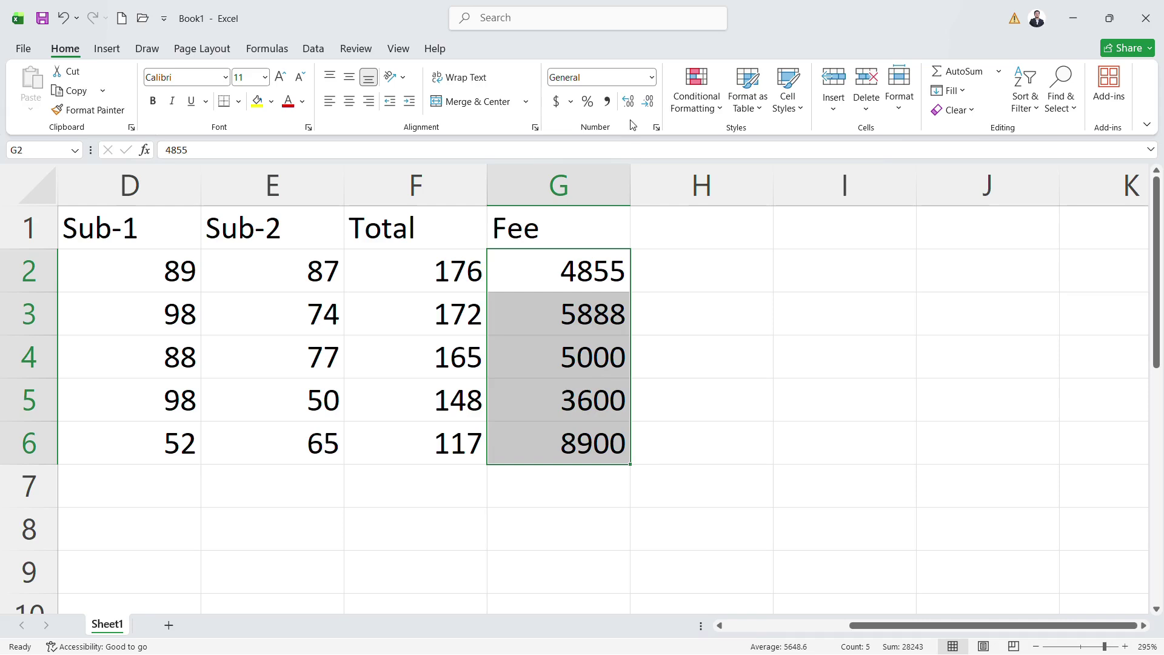
{"action": "left_click", "coordinate": [651, 77]}
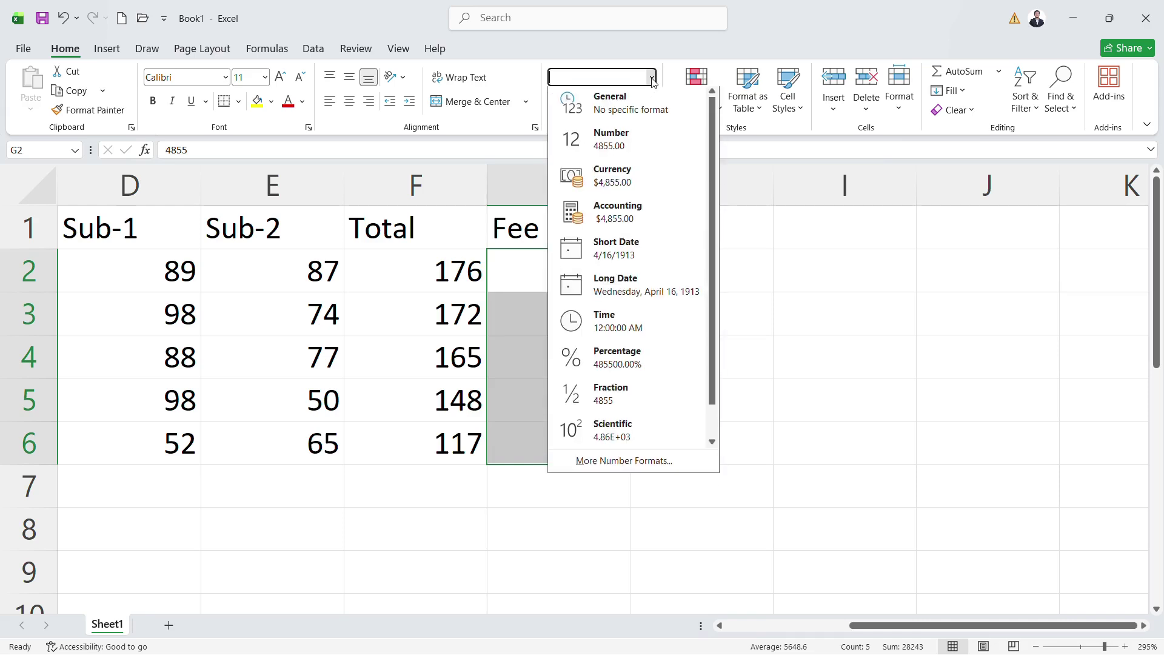
{"action": "left_click", "coordinate": [608, 181]}
{"action": "left_click_drag", "start_coordinate": [634, 179], "coordinate": [787, 178]}
Step: Change the currency symbol of the fees in G2:G6 to ₹ Hindi, using the detailed cell format settings
{"action": "left_click", "coordinate": [624, 271]}
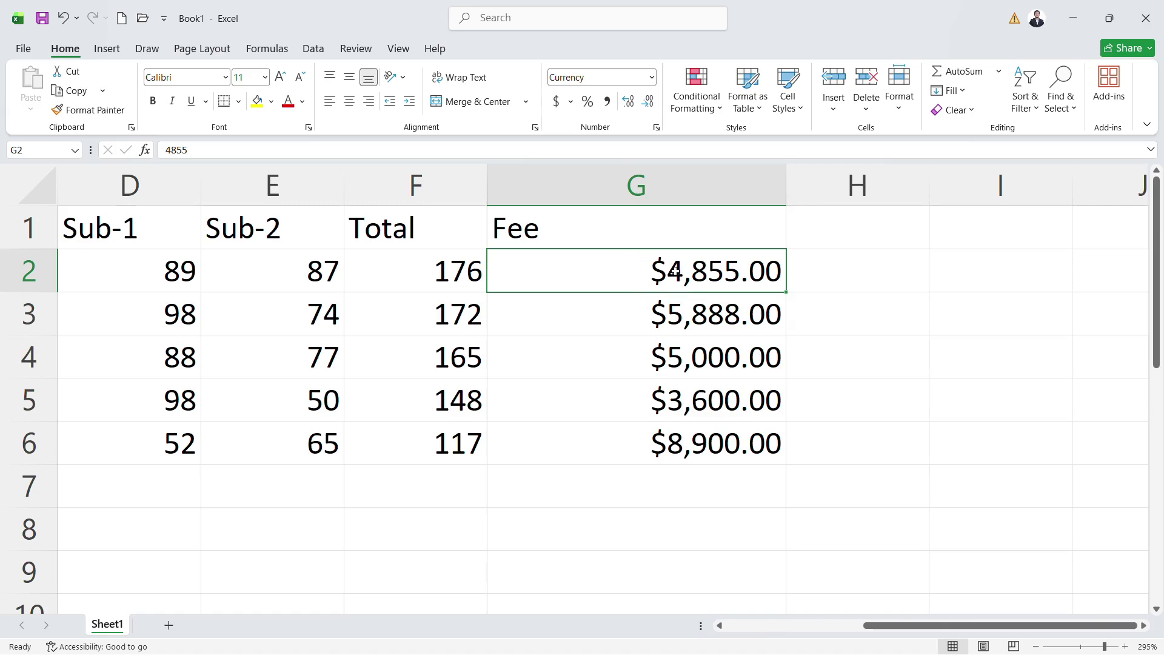
{"action": "key", "text": "shift+Down"}
{"action": "key", "text": "shift+Down"}
{"action": "key", "text": "shift+Down"}
{"action": "key", "text": "shift+Down"}
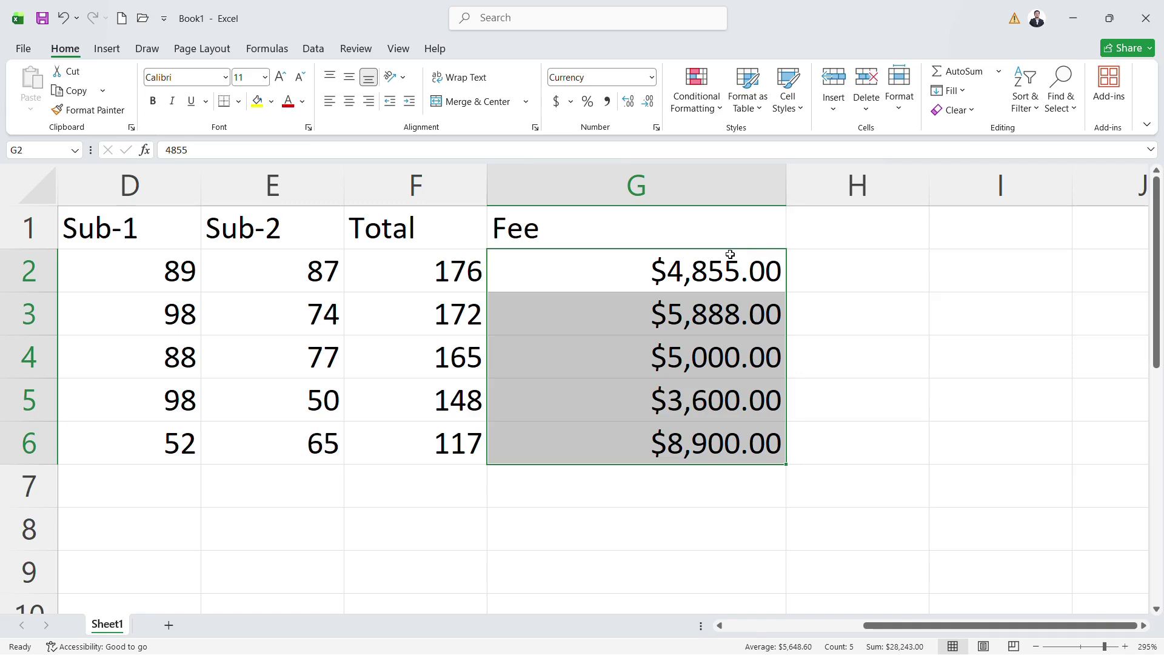
{"action": "left_click_drag", "start_coordinate": [696, 265], "coordinate": [701, 447]}
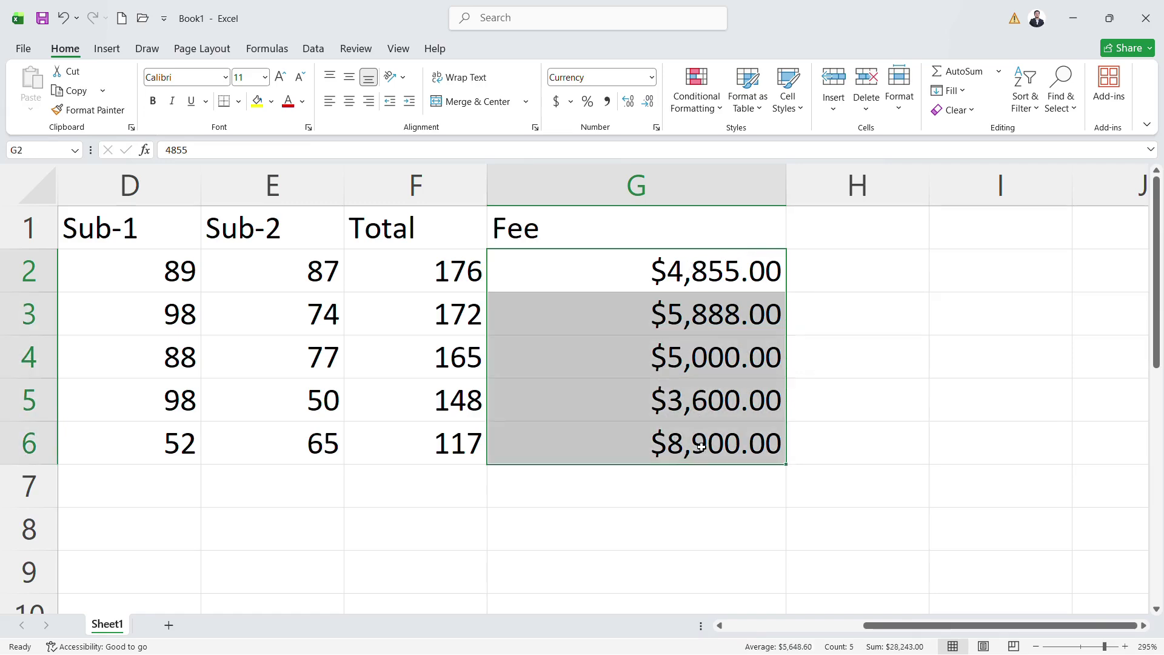
{"action": "left_click", "coordinate": [651, 77]}
{"action": "left_click", "coordinate": [652, 78]}
{"action": "left_click", "coordinate": [590, 465]}
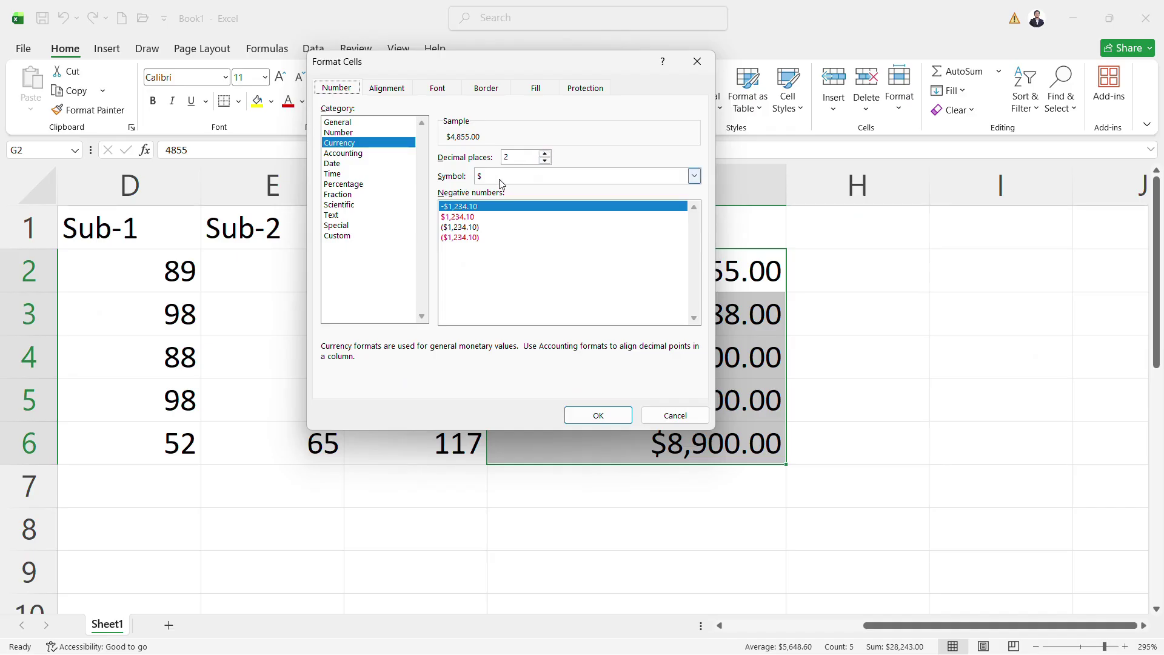
{"action": "left_click", "coordinate": [500, 180]}
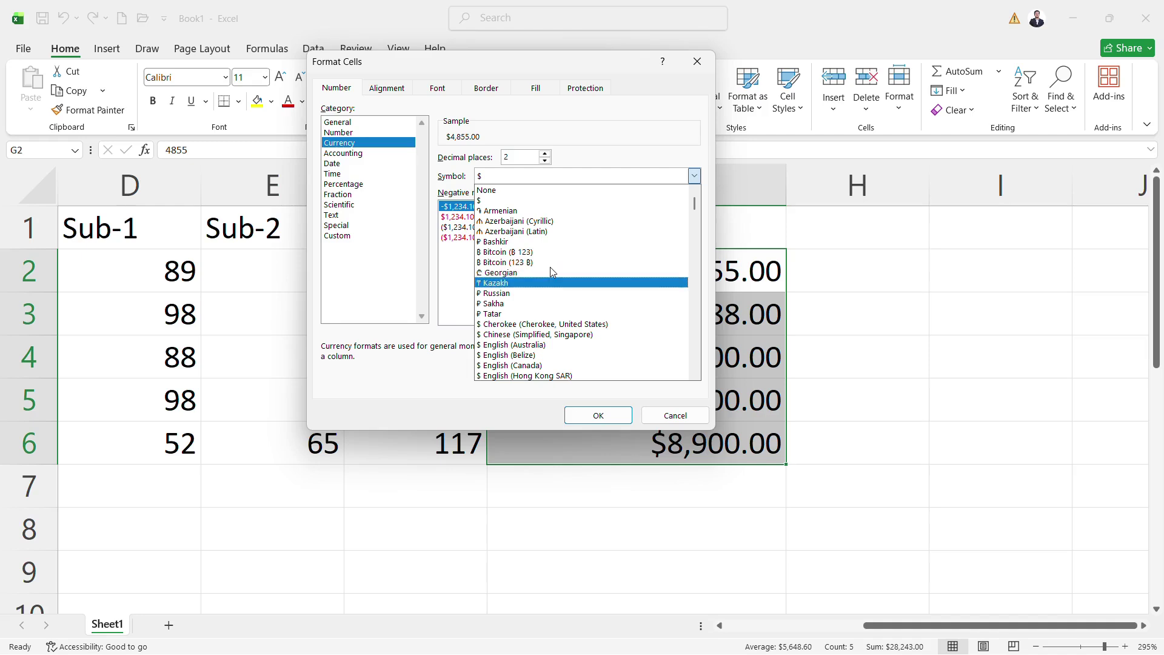
{"action": "scroll", "coordinate": [546, 270], "scroll_direction": "down", "scroll_amount": 15}
{"action": "scroll", "coordinate": [553, 273], "scroll_direction": "down", "scroll_amount": 20}
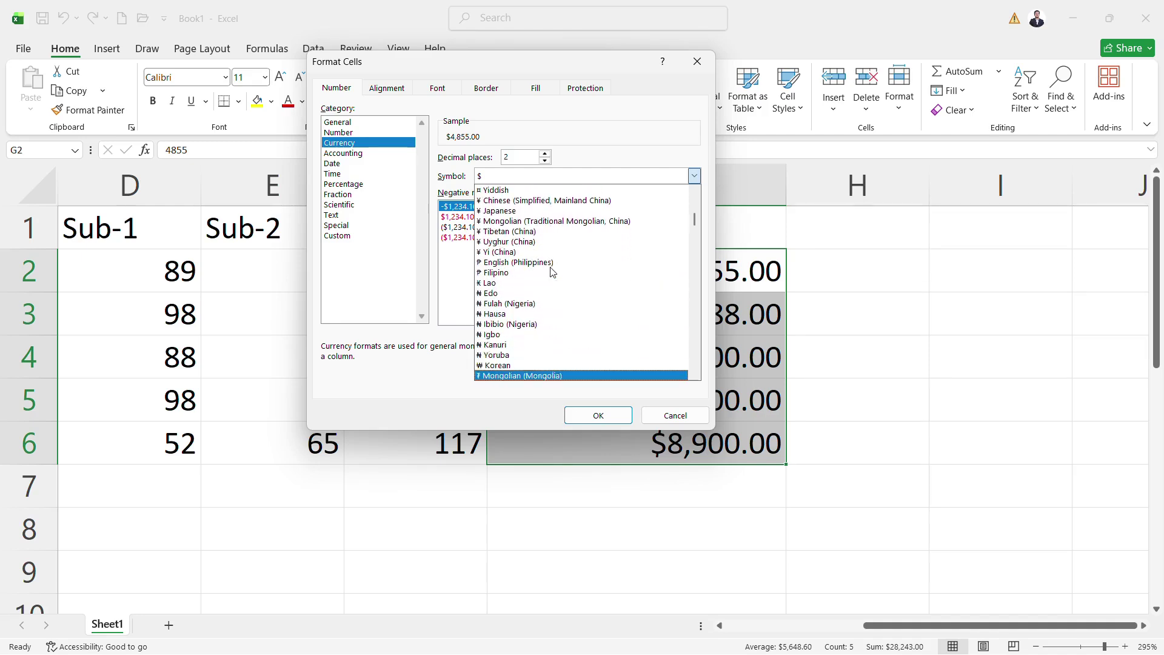
{"action": "key", "text": "Down"}
{"action": "key", "text": "Down"}
{"action": "key", "text": "Down"}
{"action": "key", "text": "Down"}
{"action": "key", "text": "Down"}
{"action": "key", "text": "Down"}
{"action": "key", "text": "Down"}
{"action": "key", "text": "Down"}
{"action": "key", "text": "Down"}
{"action": "key", "text": "Down"}
{"action": "key", "text": "Down"}
{"action": "key", "text": "Down"}
{"action": "key", "text": "Down"}
{"action": "key", "text": "Down"}
{"action": "key", "text": "Down"}
{"action": "key", "text": "Down"}
{"action": "key", "text": "Down"}
{"action": "key", "text": "Down"}
{"action": "key", "text": "Down"}
{"action": "key", "text": "Down"}
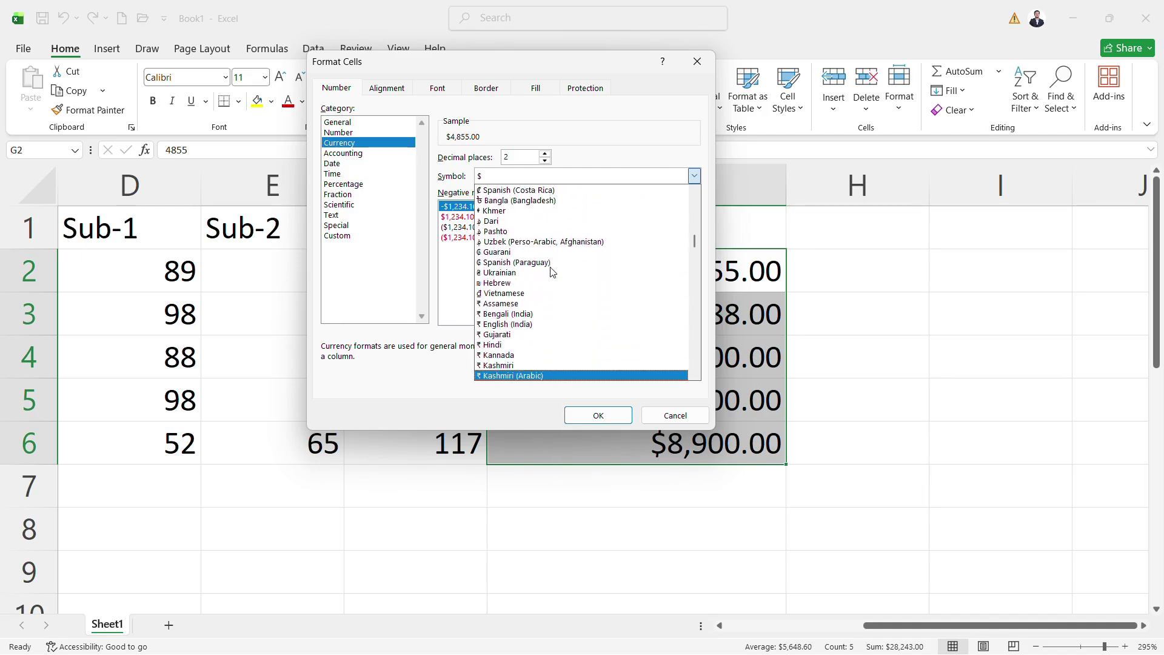
{"action": "key", "text": "Up"}
{"action": "key", "text": "Up"}
{"action": "key", "text": "Up"}
{"action": "key", "text": "Up"}
{"action": "key", "text": "Up"}
{"action": "key", "text": "Up"}
{"action": "key", "text": "Up"}
{"action": "key", "text": "Up"}
{"action": "key", "text": "Up"}
{"action": "key", "text": "Up"}
{"action": "key", "text": "Up"}
{"action": "key", "text": "Up"}
{"action": "key", "text": "Up"}
{"action": "key", "text": "Up"}
{"action": "key", "text": "Return"}
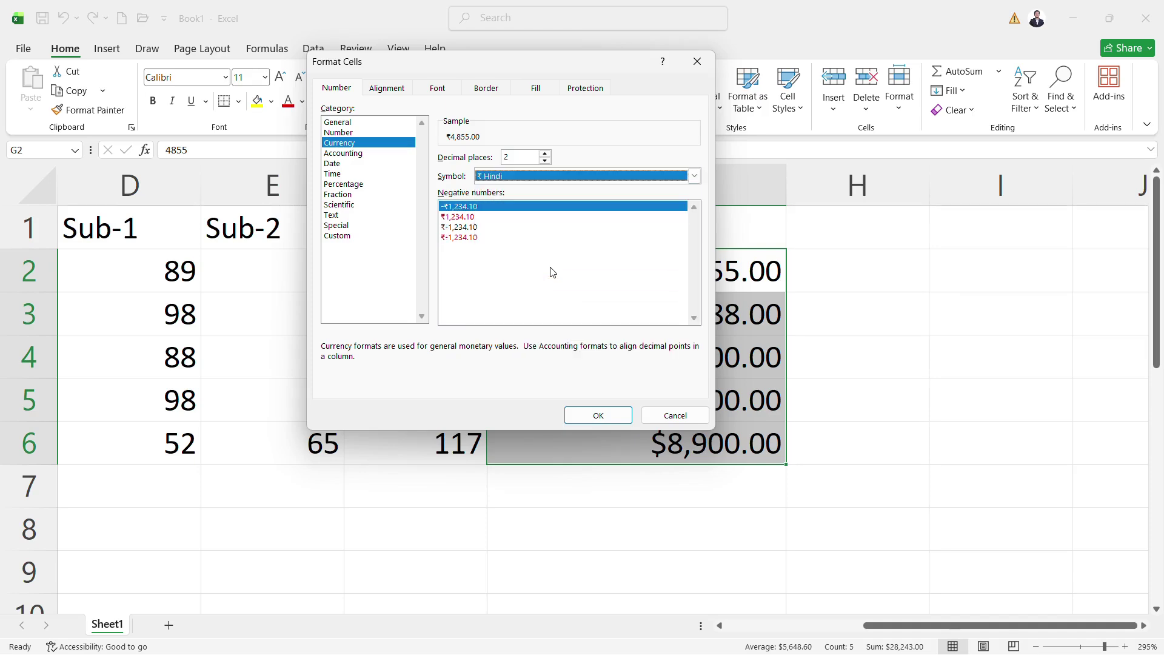
{"action": "left_click", "coordinate": [599, 415]}
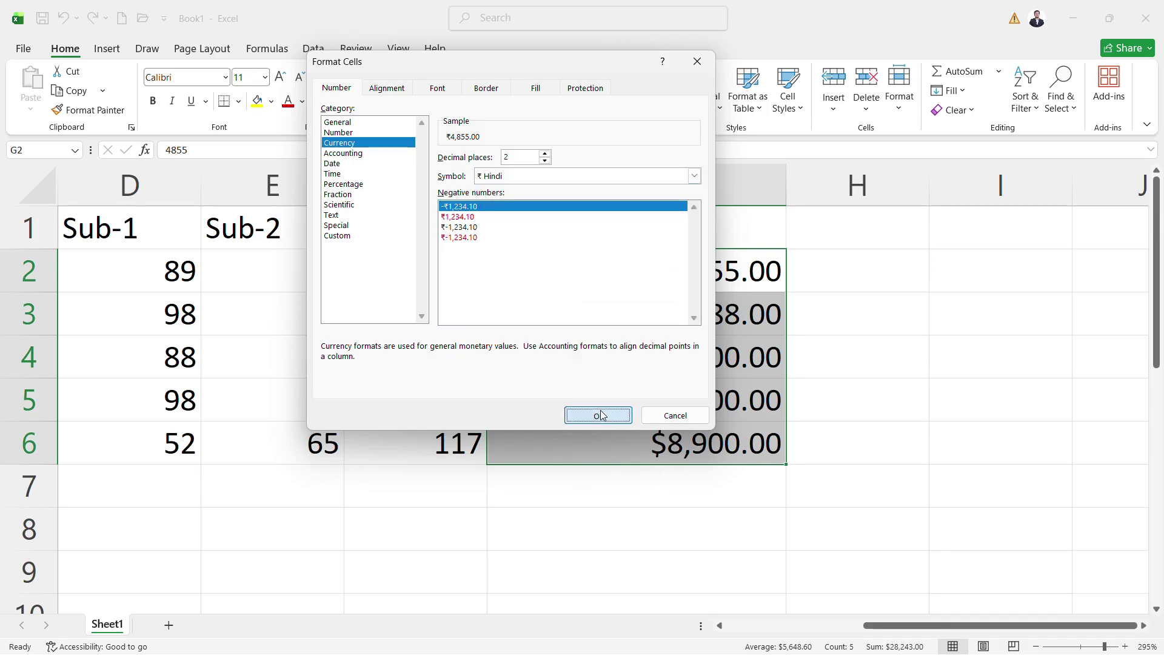
Step: Try the Accounting format on the fees in G2:G6, and undo it
{"action": "left_click", "coordinate": [662, 284]}
{"action": "left_click_drag", "start_coordinate": [688, 280], "coordinate": [717, 433]}
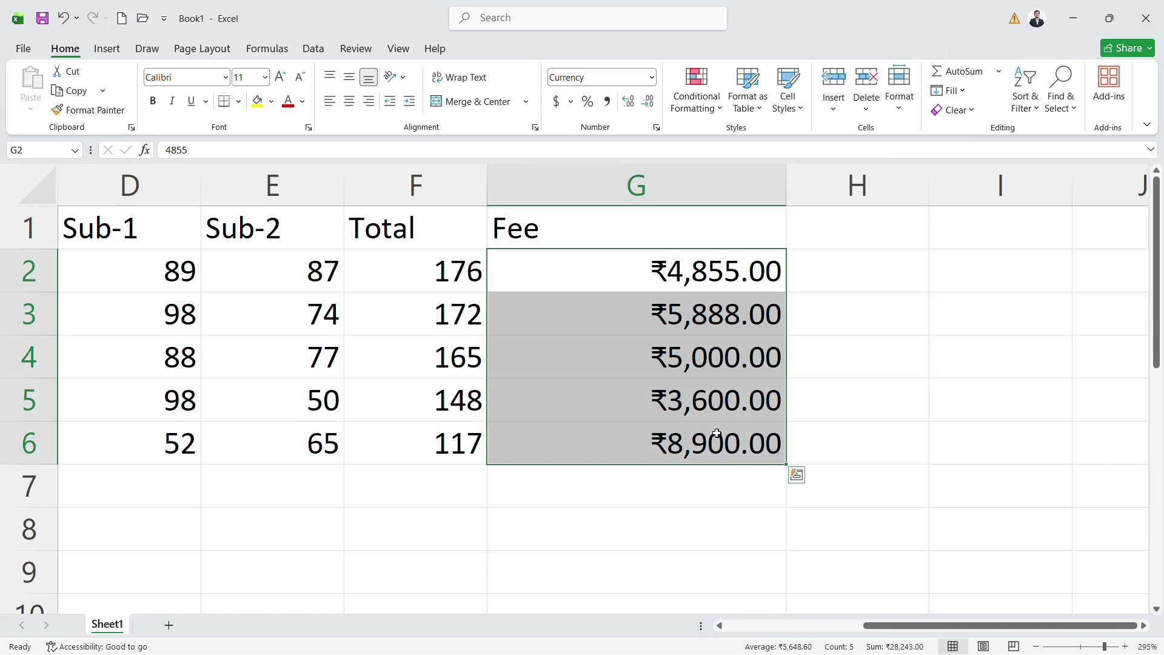
{"action": "left_click", "coordinate": [651, 78]}
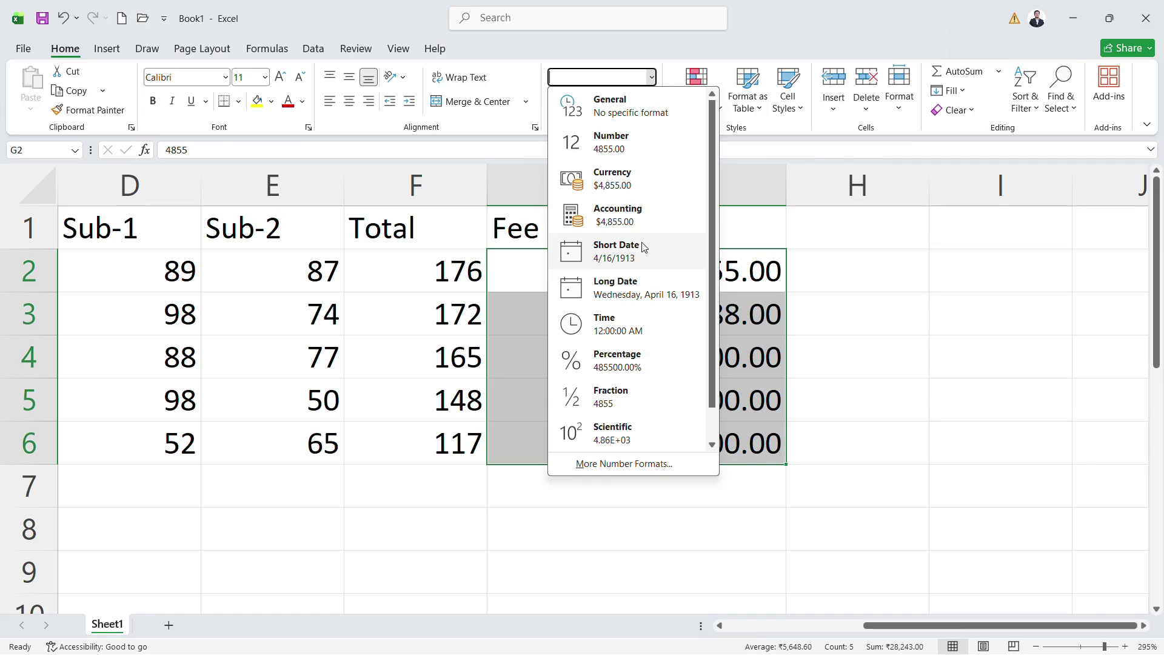
{"action": "left_click", "coordinate": [612, 178]}
{"action": "left_click_drag", "start_coordinate": [746, 300], "coordinate": [663, 455]}
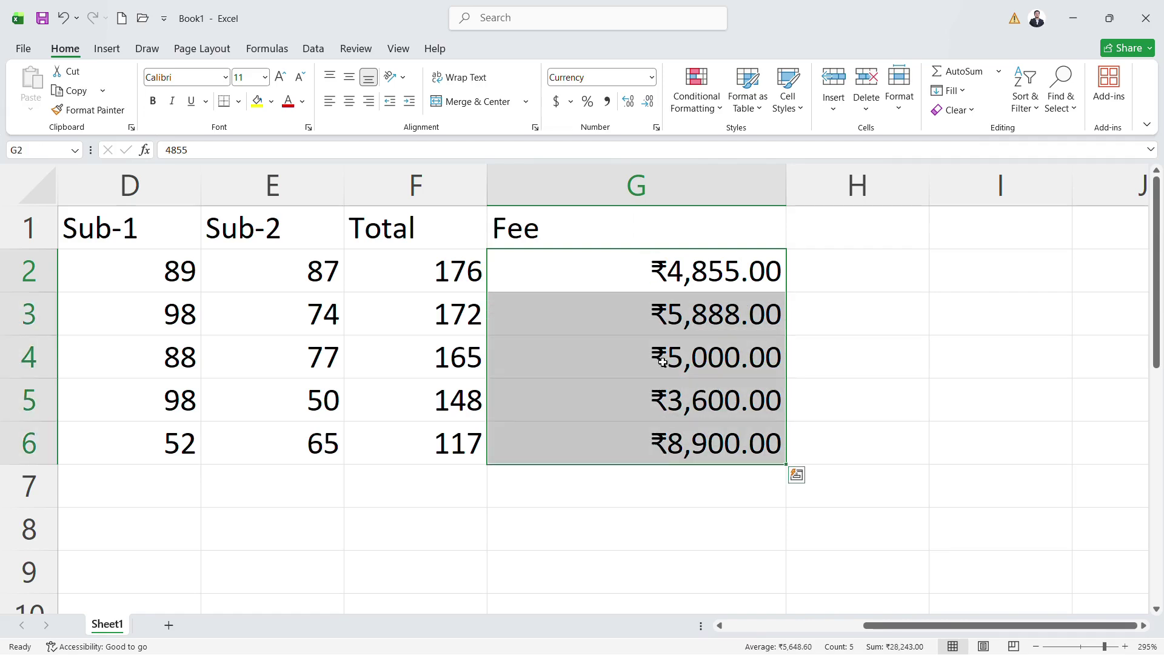
{"action": "left_click", "coordinate": [652, 78]}
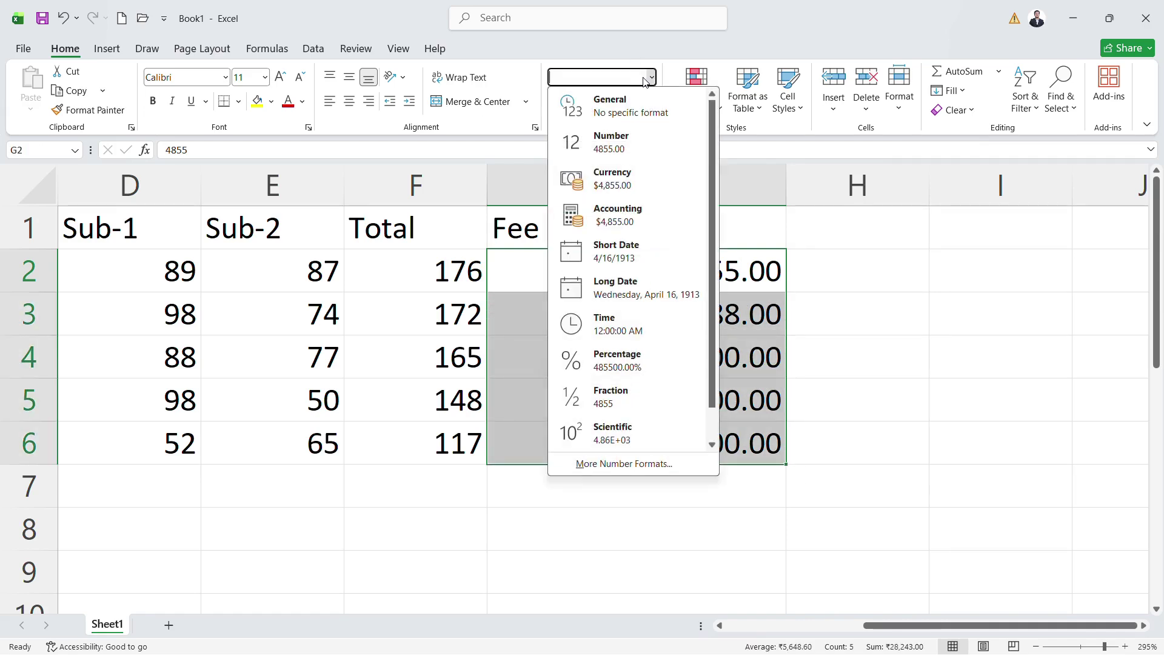
{"action": "left_click", "coordinate": [619, 226]}
{"action": "left_click", "coordinate": [612, 289]}
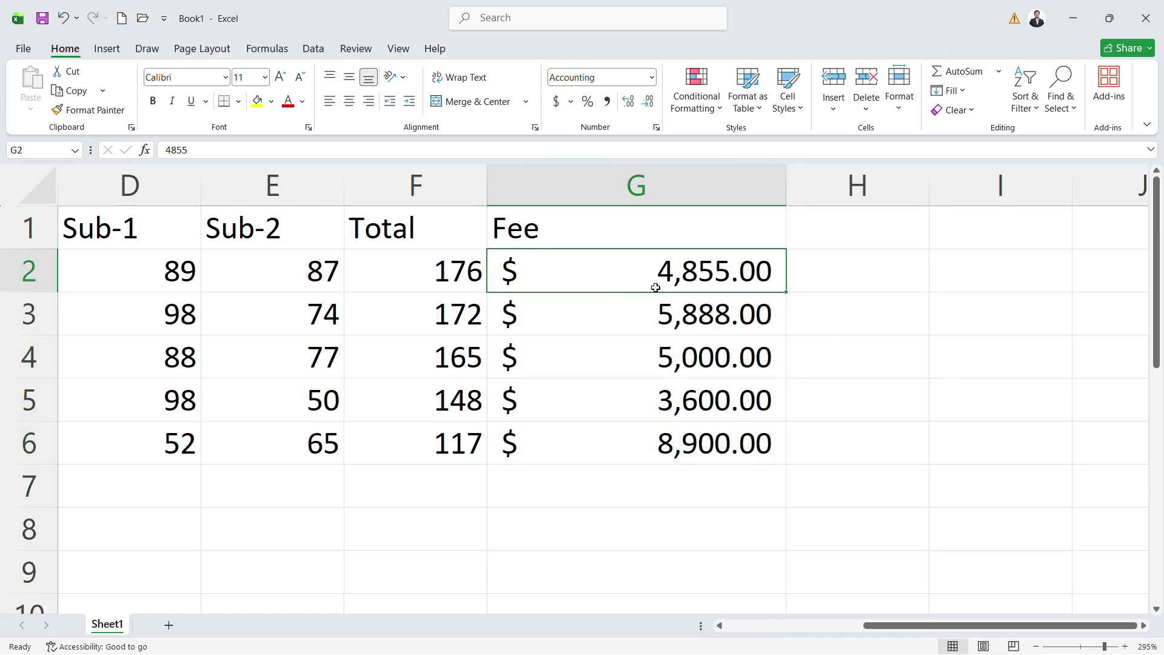
{"action": "left_click_drag", "start_coordinate": [583, 266], "coordinate": [595, 451]}
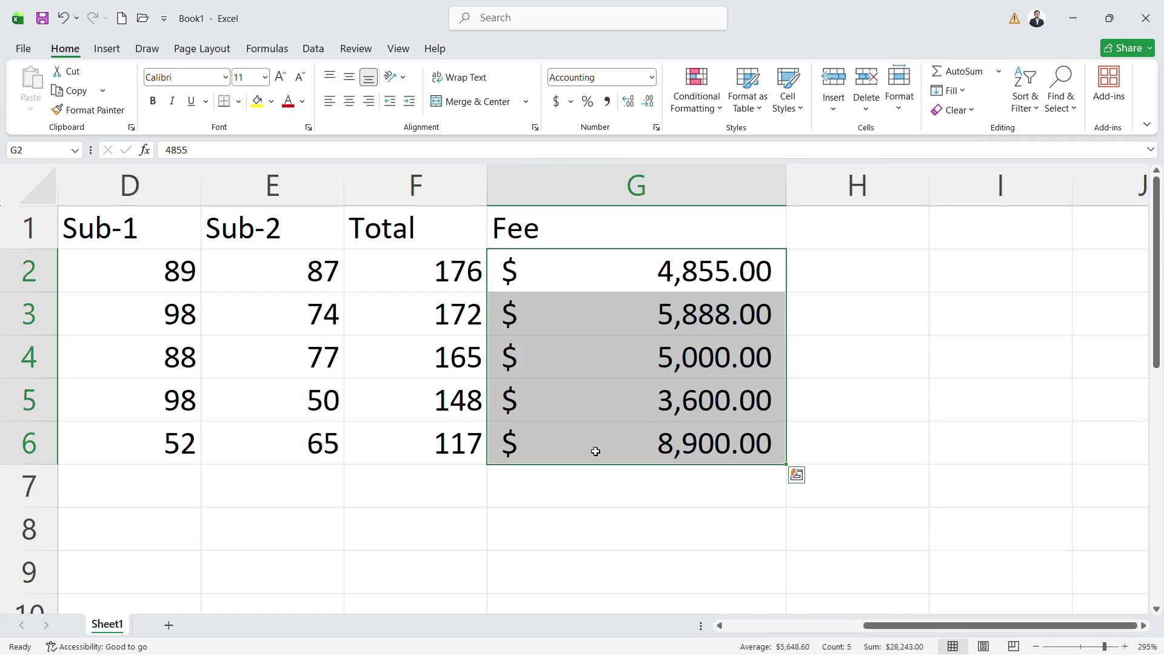
{"action": "key", "text": "ctrl+z"}
Step: Apply the Short Date format to the DOJ dates in C2:C6
{"action": "left_click", "coordinate": [647, 78]}
{"action": "left_click", "coordinate": [648, 80]}
{"action": "left_click", "coordinate": [312, 269]}
{"action": "scroll", "coordinate": [312, 268], "scroll_direction": "left", "scroll_amount": 2}
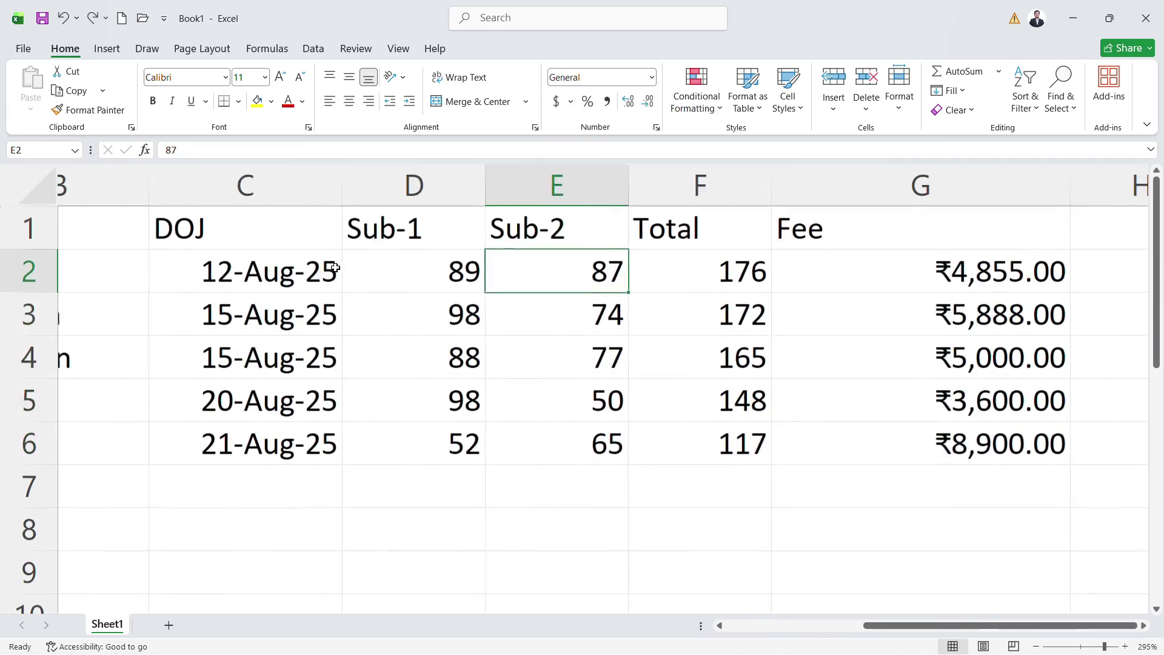
{"action": "left_click", "coordinate": [329, 271]}
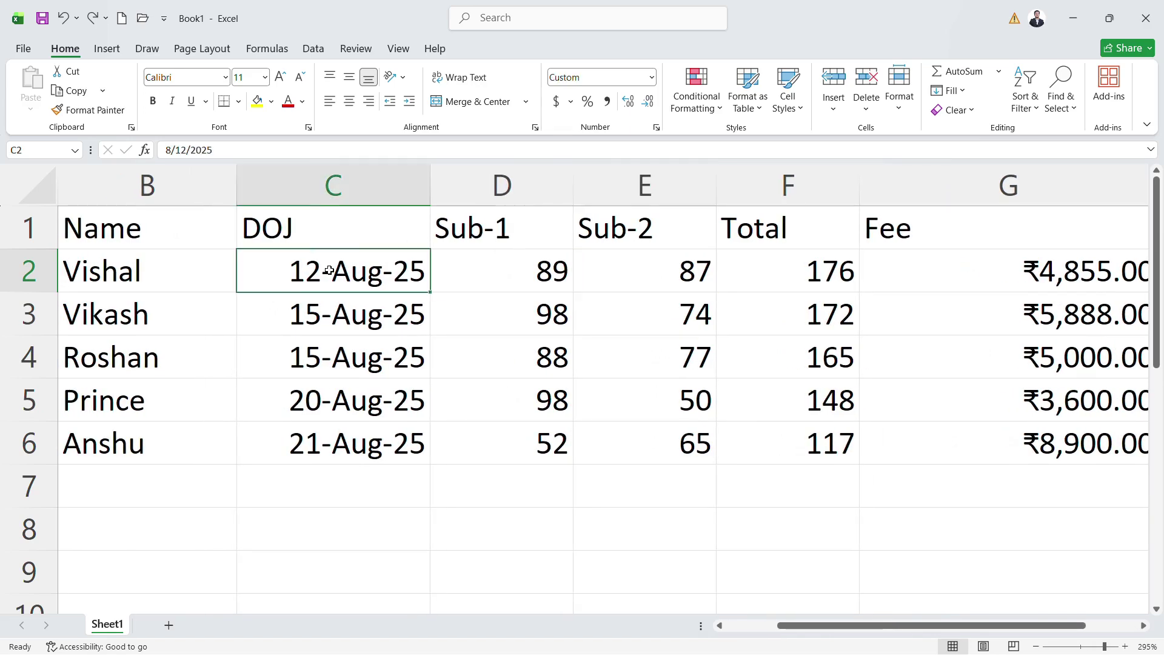
{"action": "left_click_drag", "start_coordinate": [337, 286], "coordinate": [352, 447]}
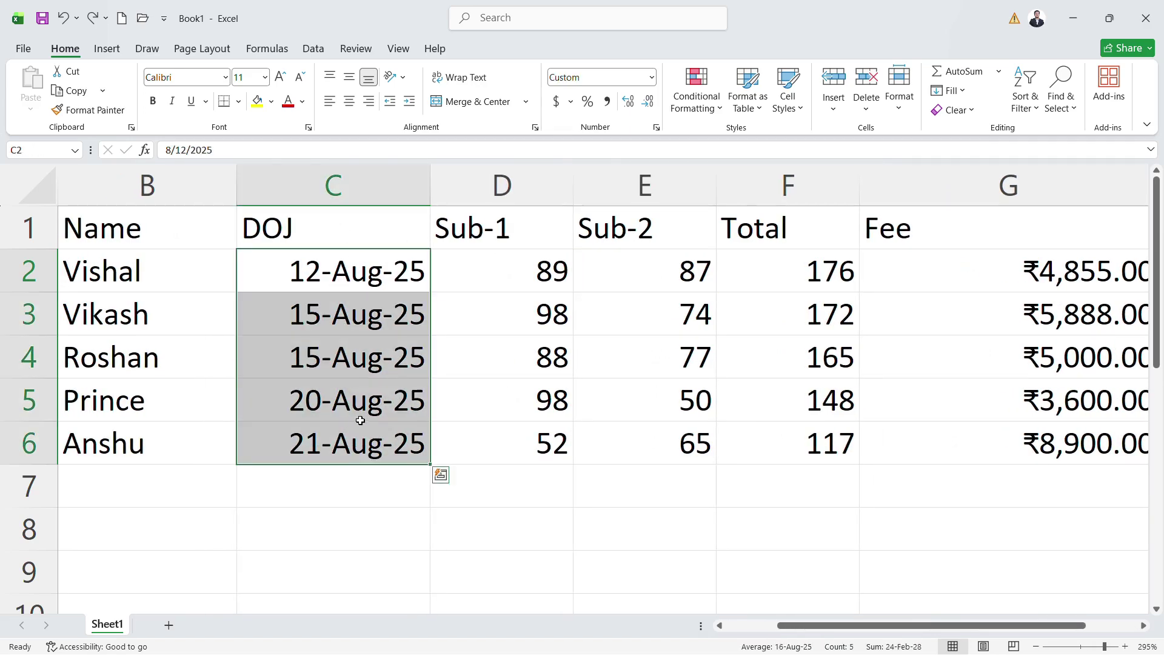
{"action": "scroll", "coordinate": [359, 415], "scroll_direction": "left", "scroll_amount": 1}
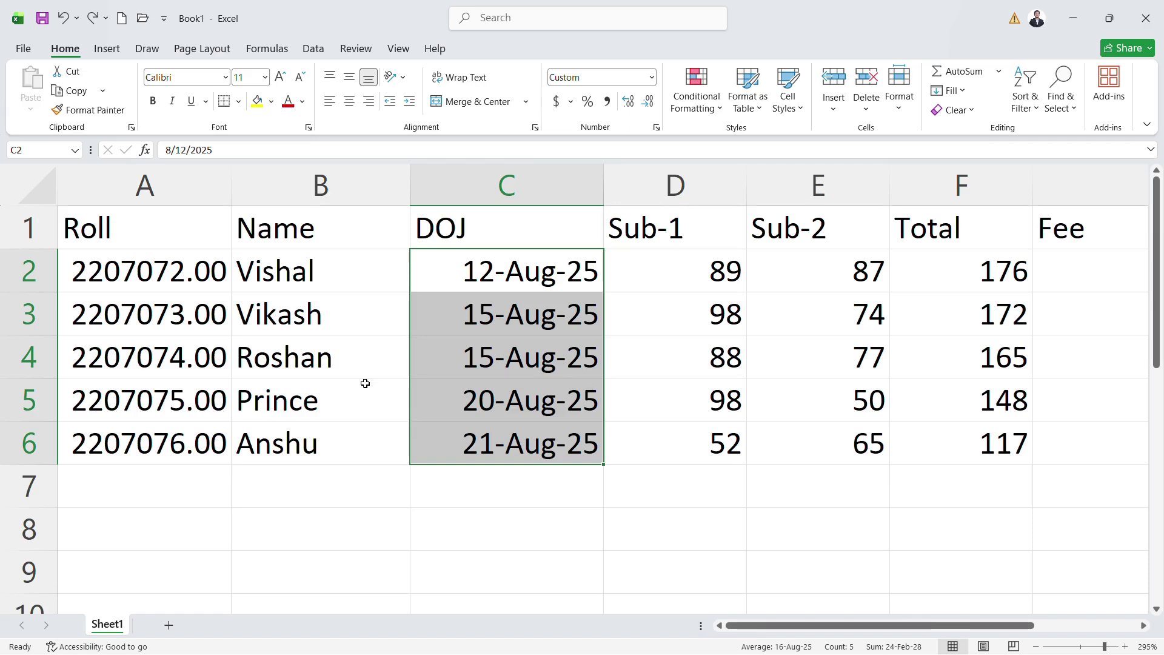
{"action": "left_click", "coordinate": [509, 275]}
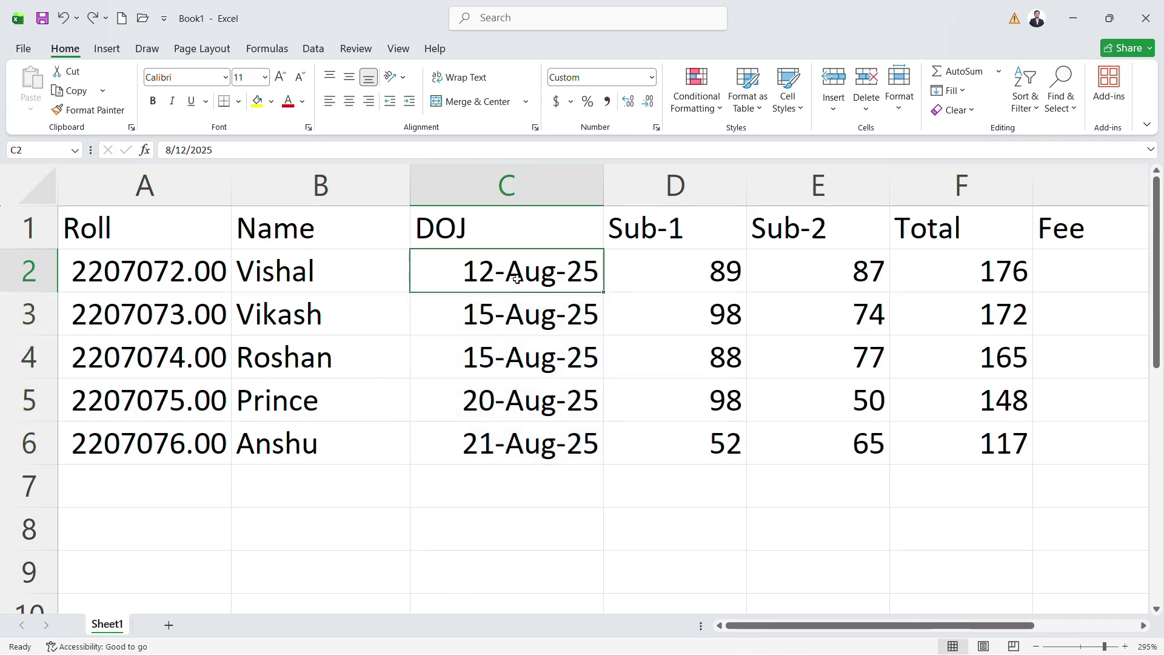
{"action": "left_click_drag", "start_coordinate": [485, 267], "coordinate": [497, 454]}
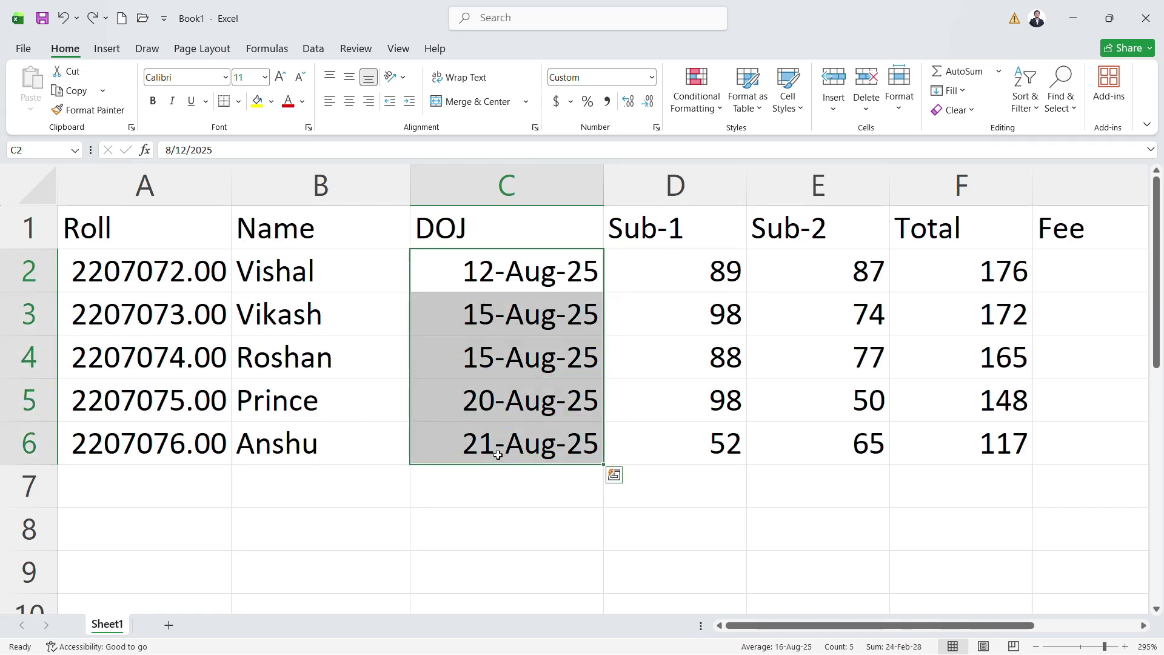
{"action": "left_click", "coordinate": [651, 77]}
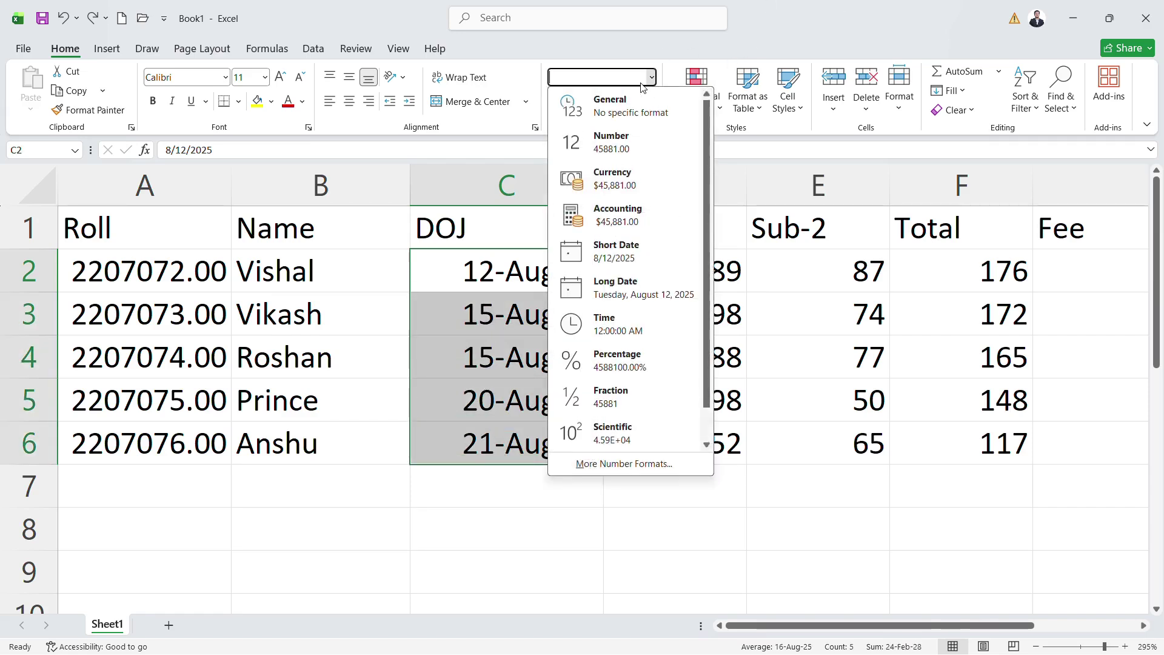
{"action": "left_click", "coordinate": [623, 254]}
Step: Switch the DOJ dates in C2:C6 back to the day-month-year style with abbreviated month, as in 12-Aug-25
{"action": "left_click", "coordinate": [525, 266]}
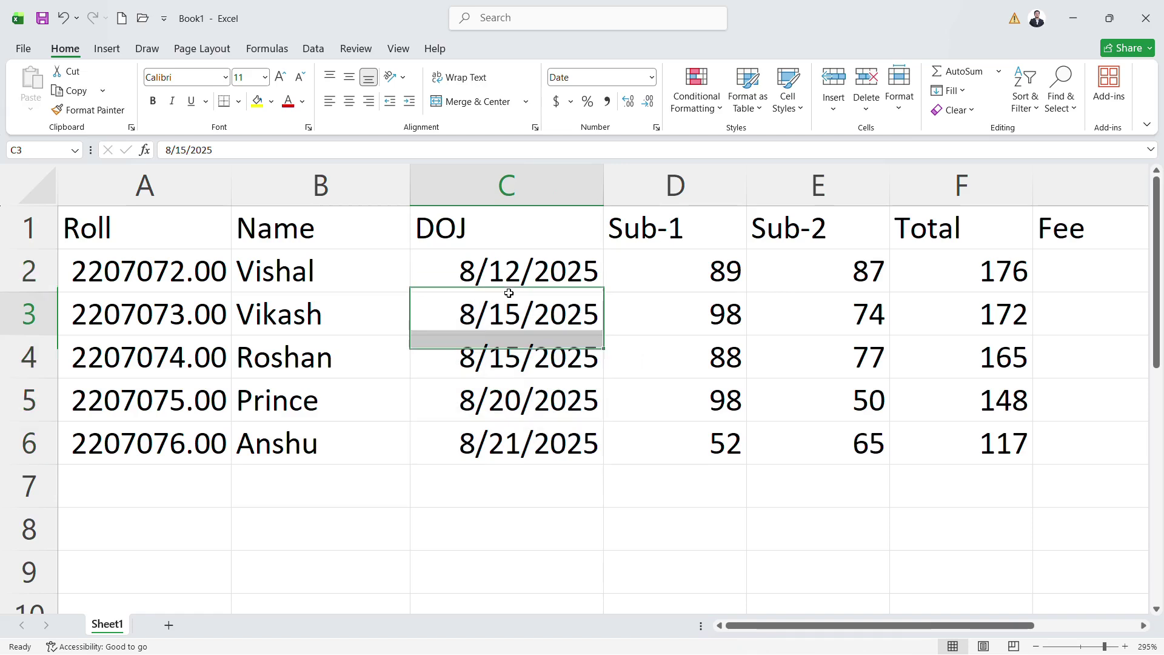
{"action": "left_click_drag", "start_coordinate": [525, 266], "coordinate": [540, 433]}
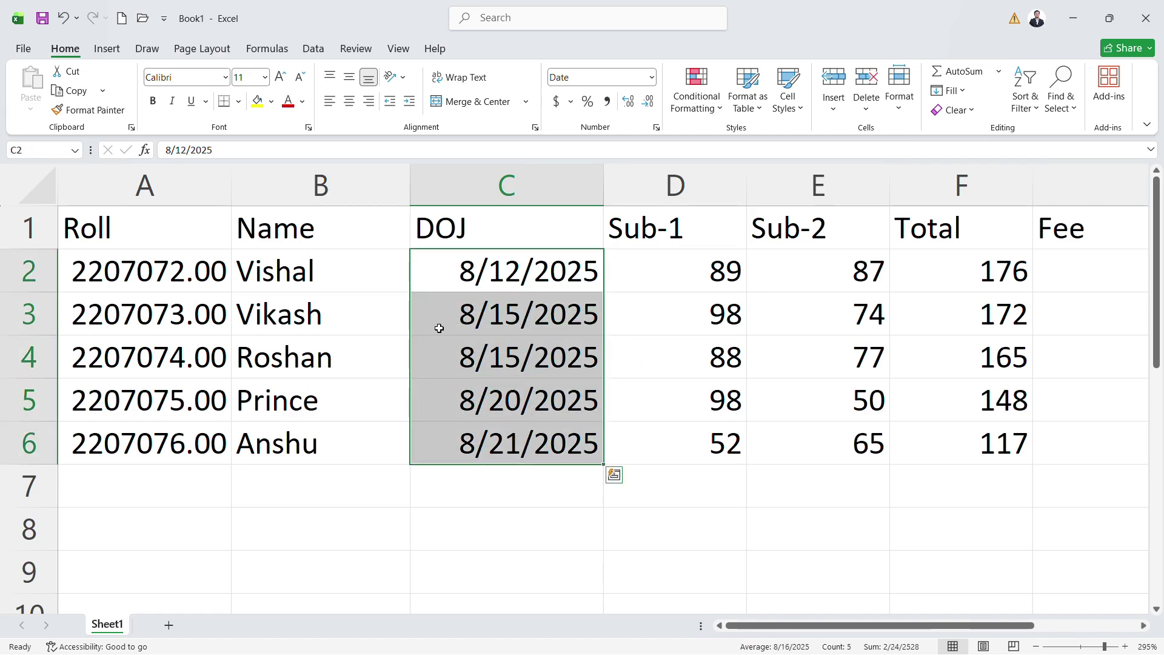
{"action": "key", "text": "ctrl+shift+3"}
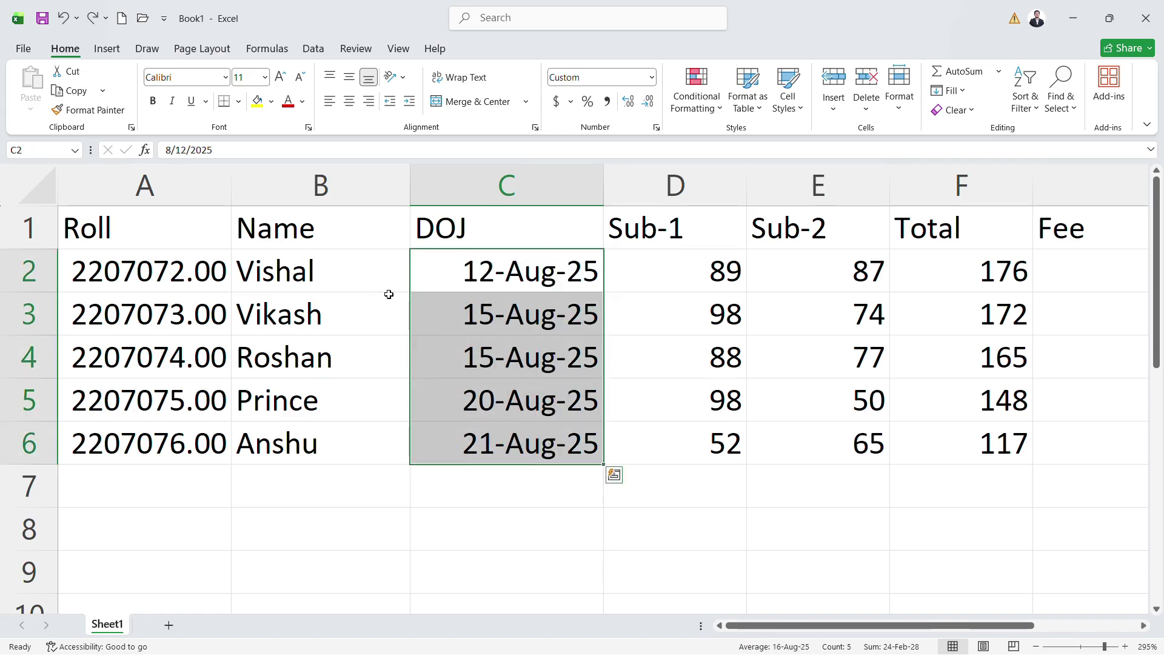
Step: Apply the Number format to the DOJ dates in C2:C6
{"action": "left_click", "coordinate": [490, 278]}
{"action": "left_click_drag", "start_coordinate": [501, 268], "coordinate": [516, 432]}
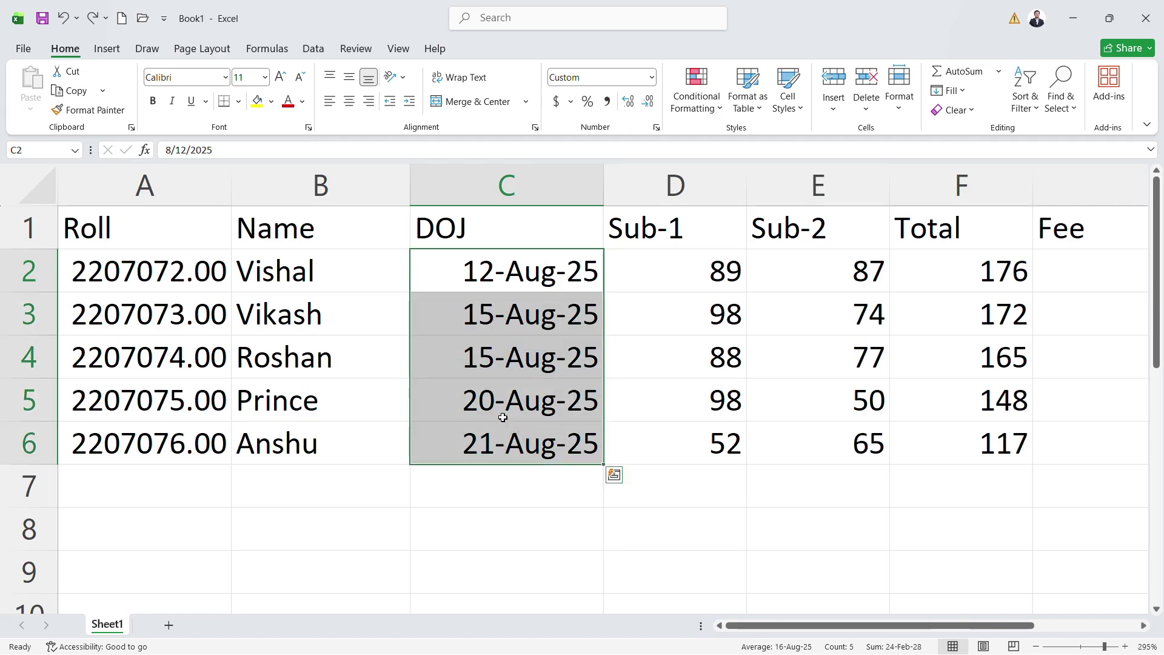
{"action": "left_click", "coordinate": [652, 78]}
{"action": "left_click", "coordinate": [638, 153]}
{"action": "left_click", "coordinate": [520, 287]}
{"action": "left_click_drag", "start_coordinate": [520, 297], "coordinate": [532, 443]}
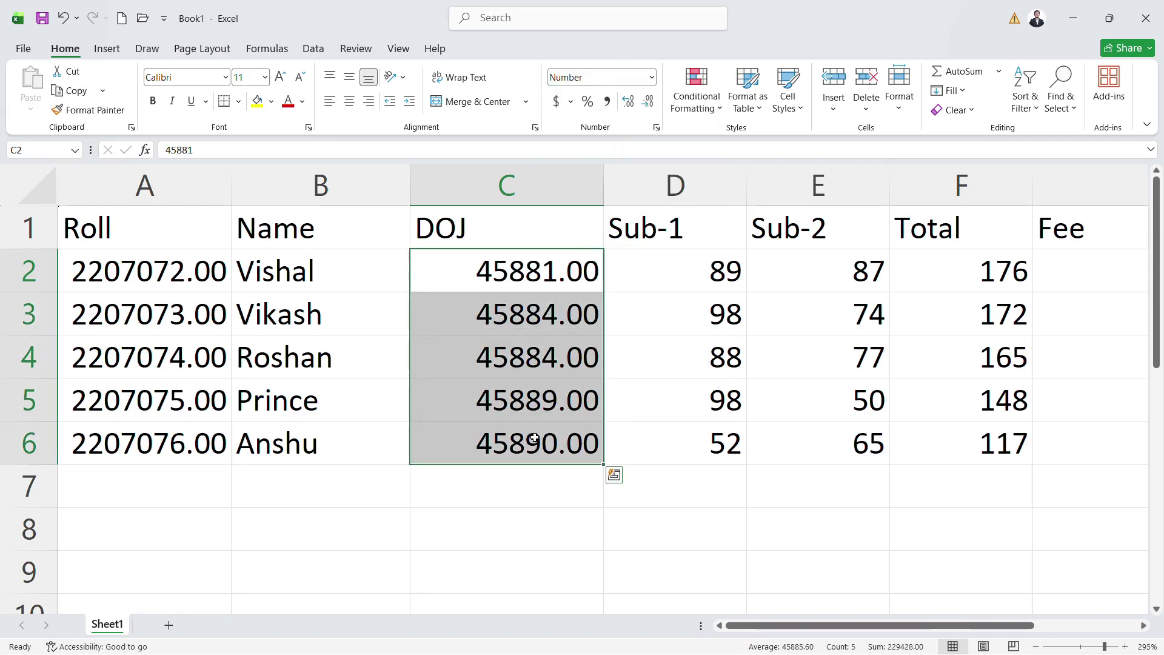
Step: Convert the DOJ serial numbers in C2:C6 to dates with the Short Date format
{"action": "left_click", "coordinate": [508, 297]}
{"action": "left_click", "coordinate": [520, 267]}
{"action": "left_click_drag", "start_coordinate": [526, 271], "coordinate": [549, 442]}
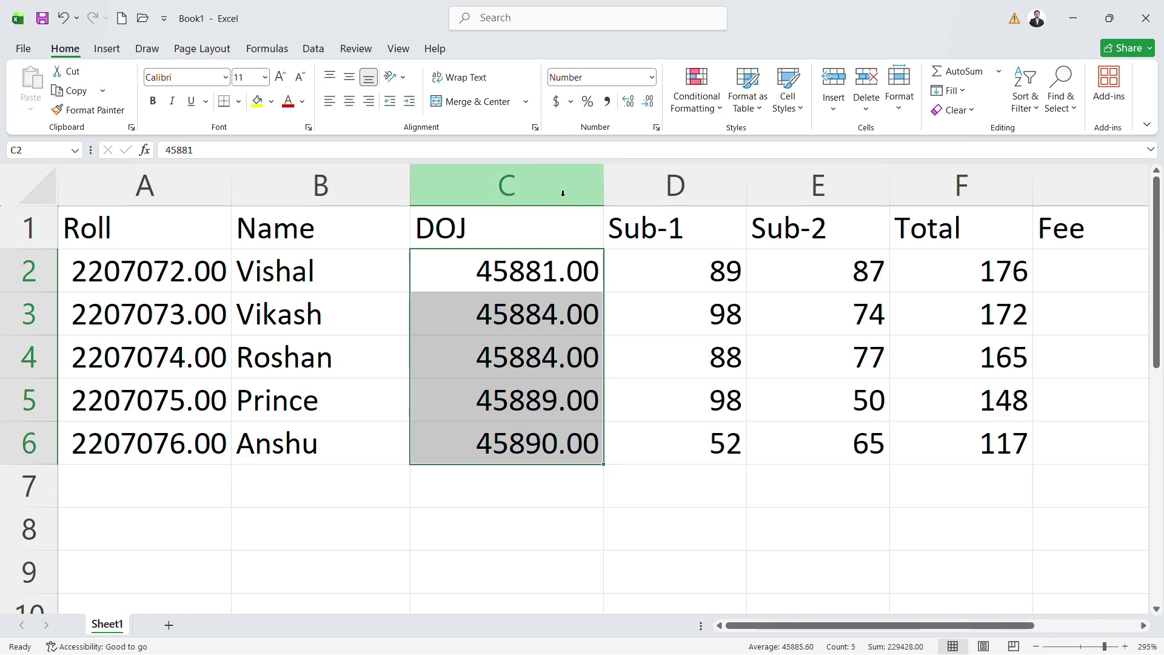
{"action": "left_click", "coordinate": [652, 77]}
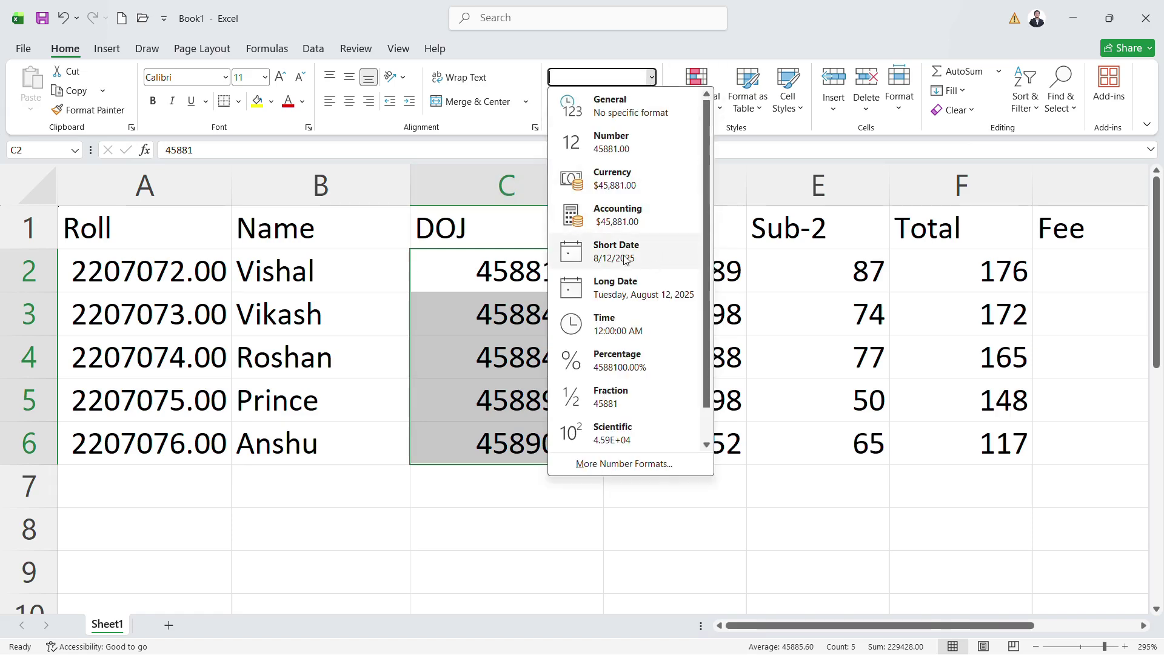
{"action": "key", "text": "Escape"}
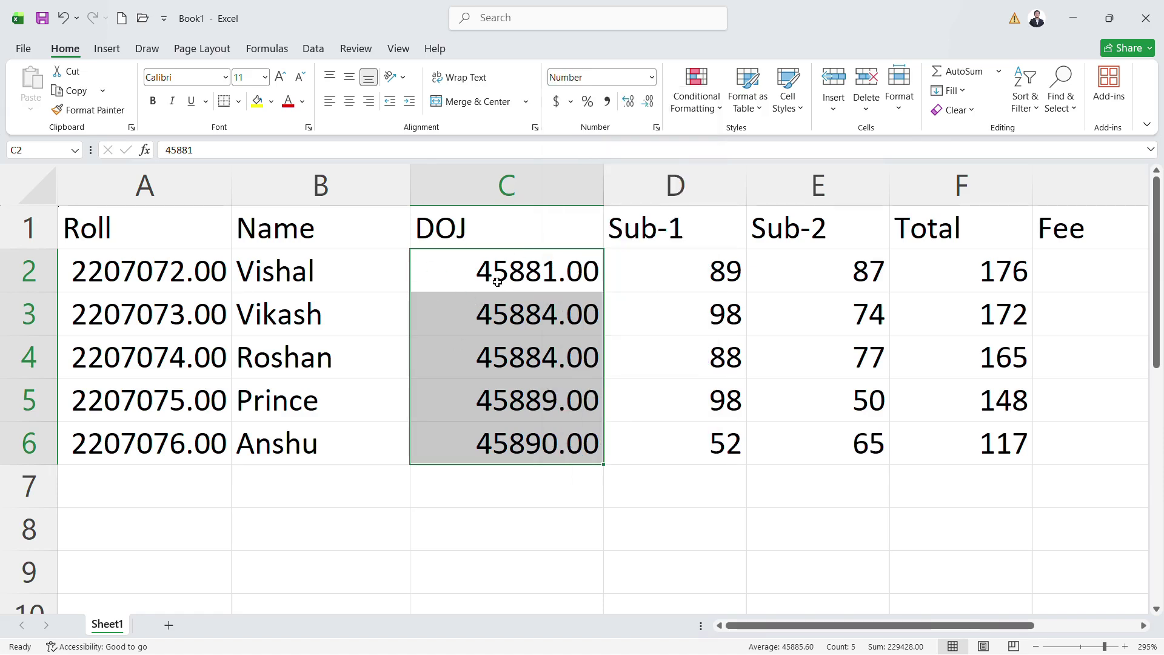
{"action": "left_click", "coordinate": [652, 80]}
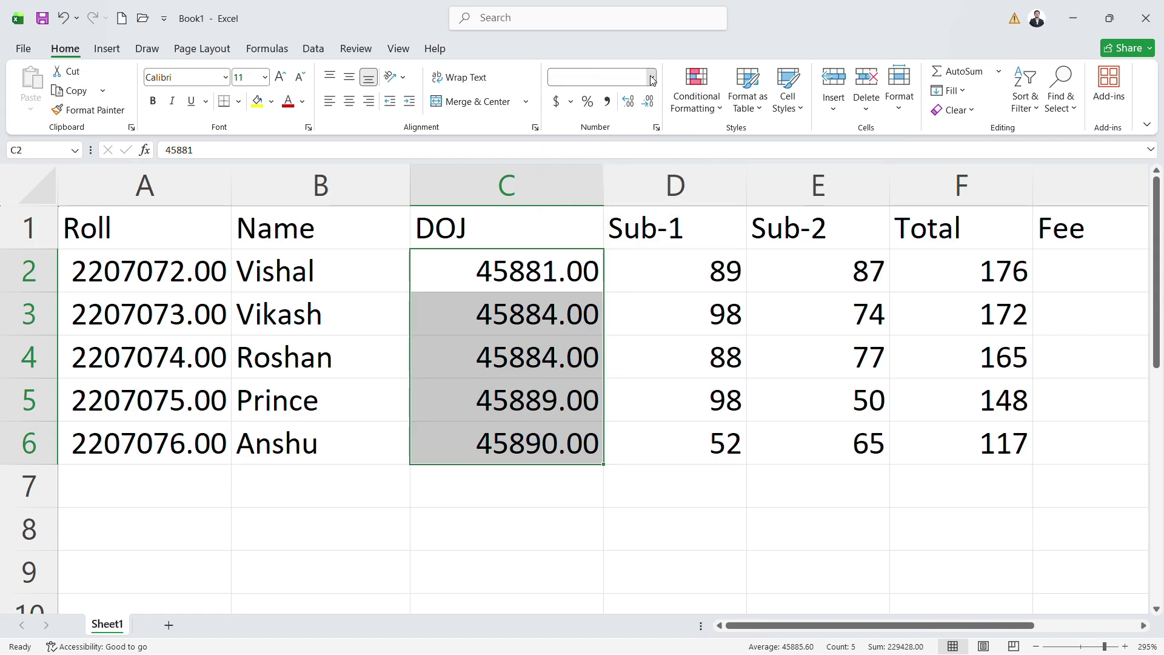
{"action": "left_click", "coordinate": [652, 80]}
{"action": "left_click", "coordinate": [624, 251]}
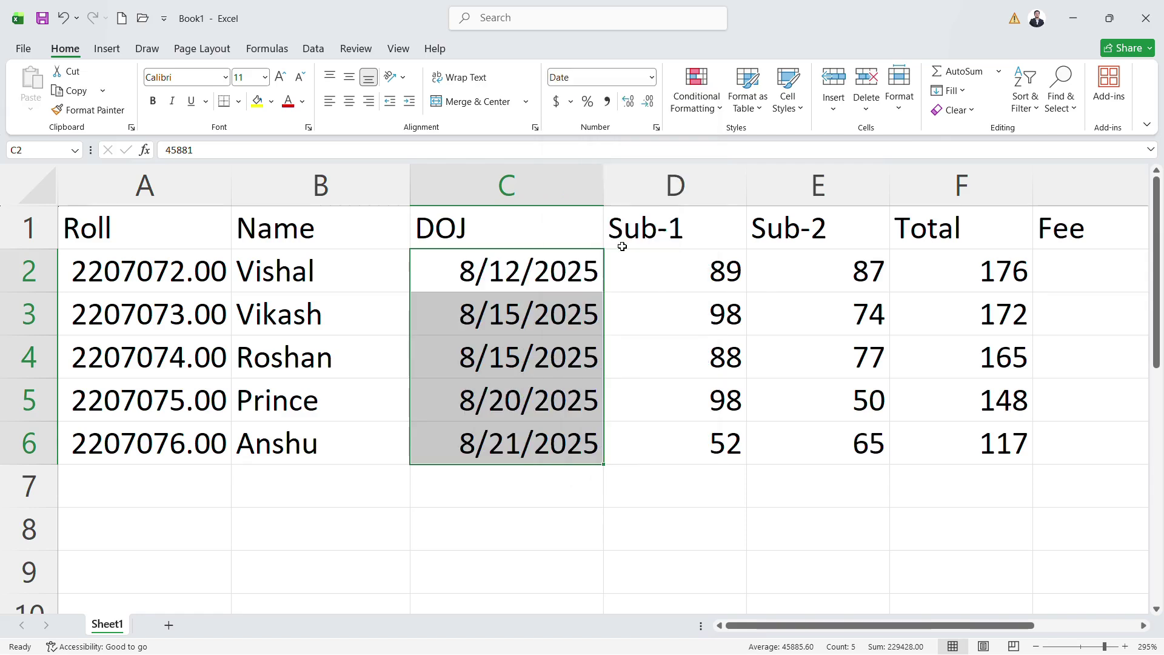
Step: Apply the Long Date format to the DOJ dates in C2:C6 and widen column C to fit them
{"action": "left_click", "coordinate": [520, 296]}
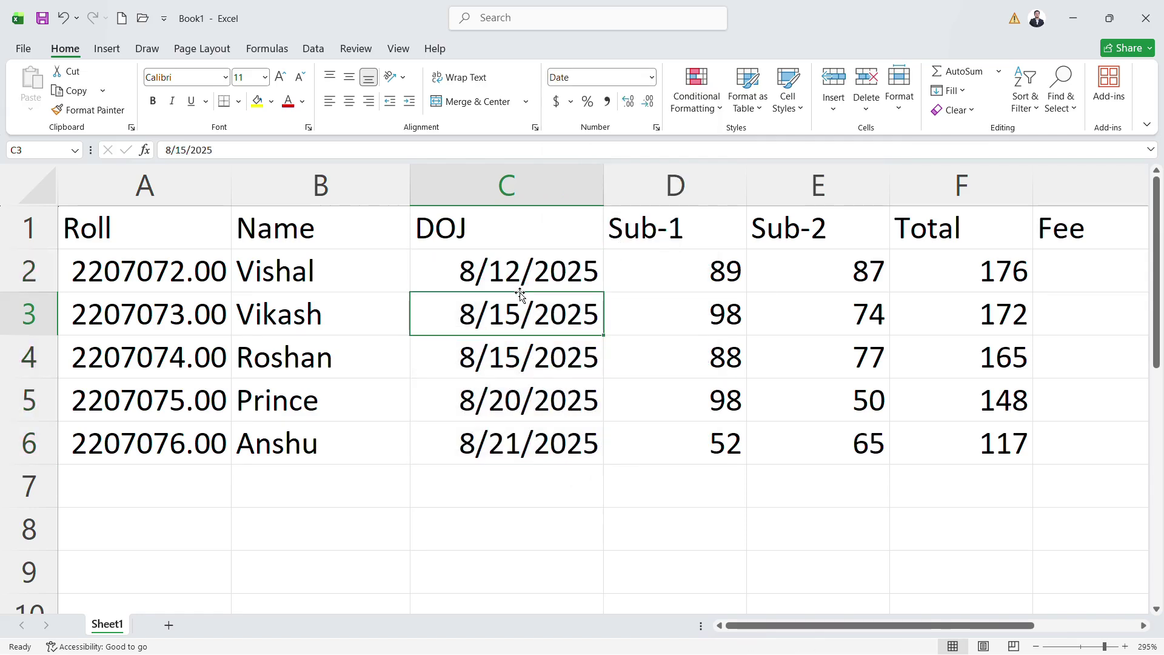
{"action": "left_click_drag", "start_coordinate": [520, 276], "coordinate": [555, 440]}
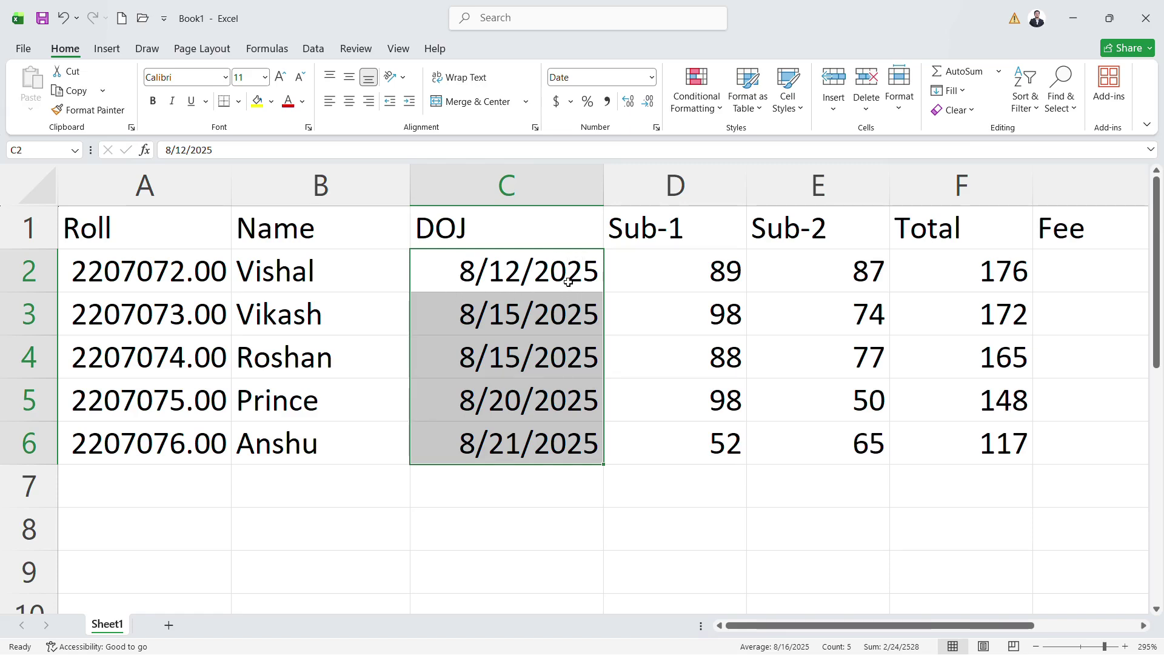
{"action": "left_click_drag", "start_coordinate": [496, 278], "coordinate": [515, 442]}
{"action": "left_click", "coordinate": [653, 84]}
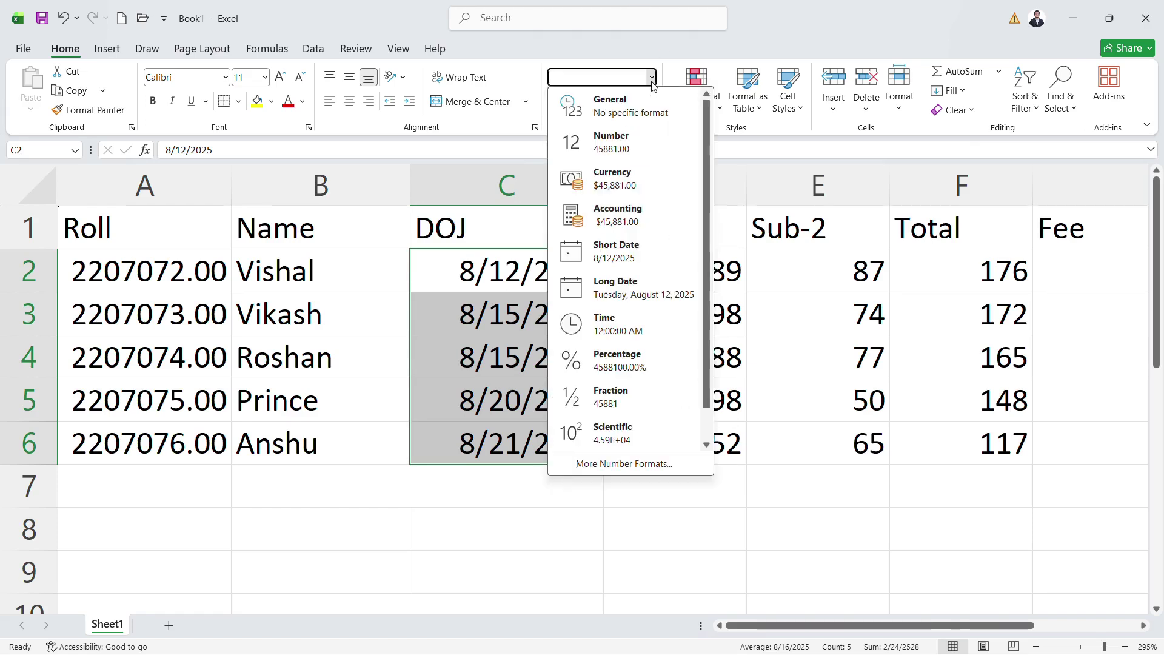
{"action": "scroll", "coordinate": [707, 255], "scroll_direction": "down", "scroll_amount": 1}
{"action": "key", "text": "Escape"}
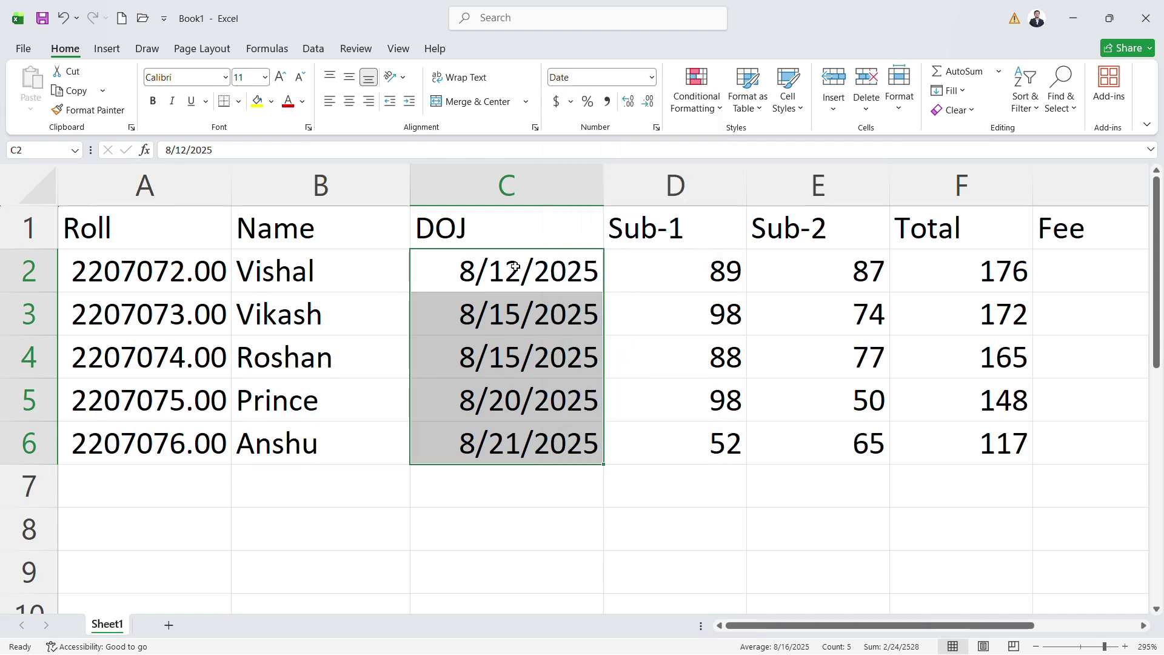
{"action": "left_click_drag", "start_coordinate": [515, 266], "coordinate": [529, 444]}
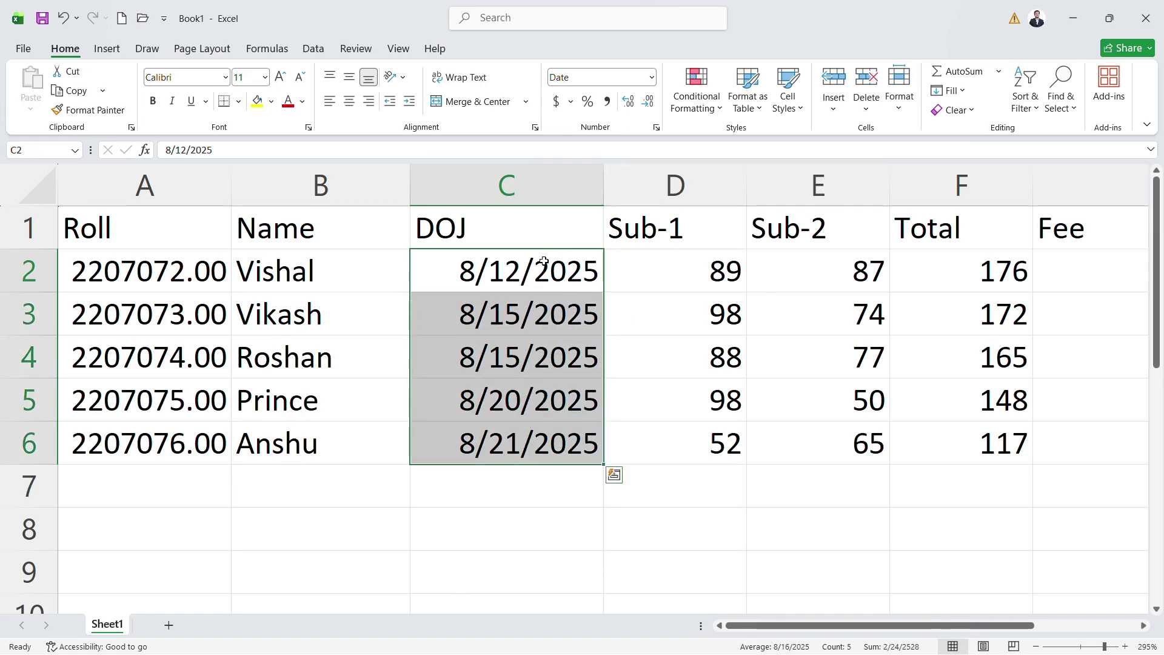
{"action": "left_click_drag", "start_coordinate": [604, 183], "coordinate": [731, 181]}
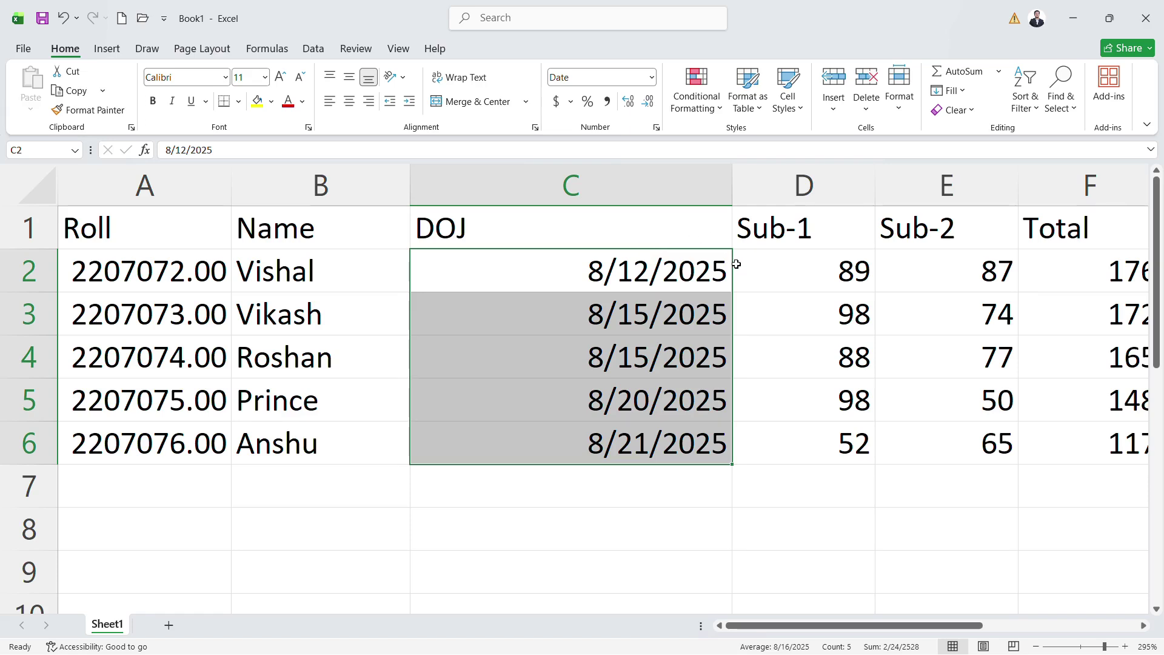
{"action": "left_click", "coordinate": [651, 78]}
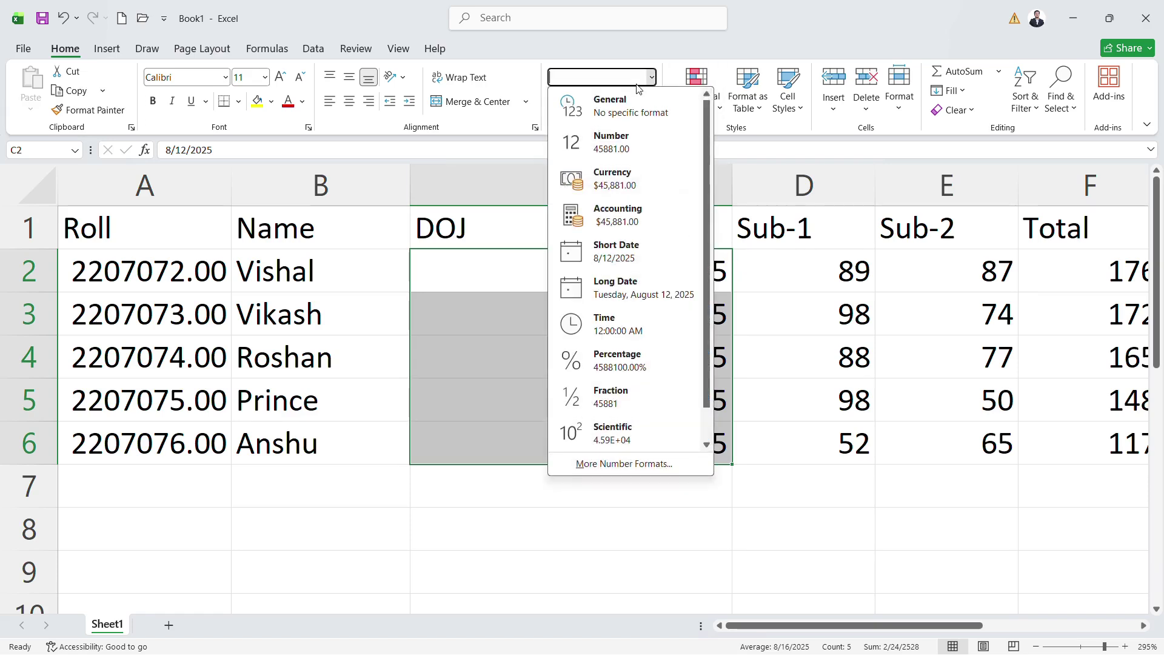
{"action": "left_click", "coordinate": [595, 279]}
{"action": "left_click_drag", "start_coordinate": [733, 184], "coordinate": [826, 186]}
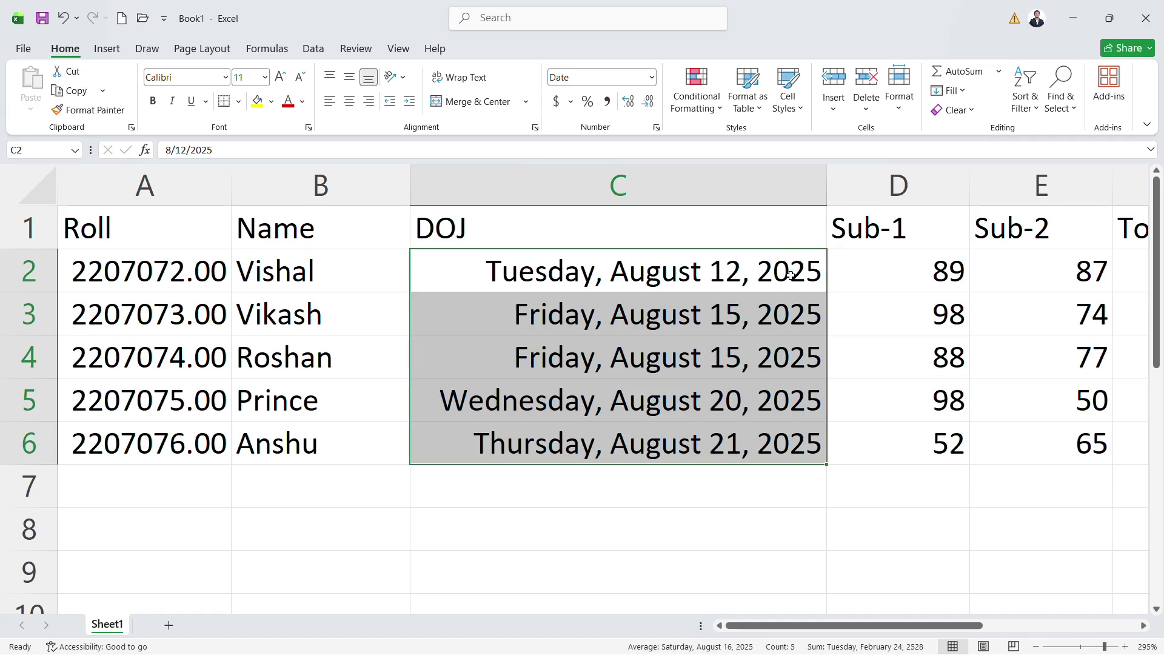
{"action": "left_click_drag", "start_coordinate": [730, 272], "coordinate": [729, 456]}
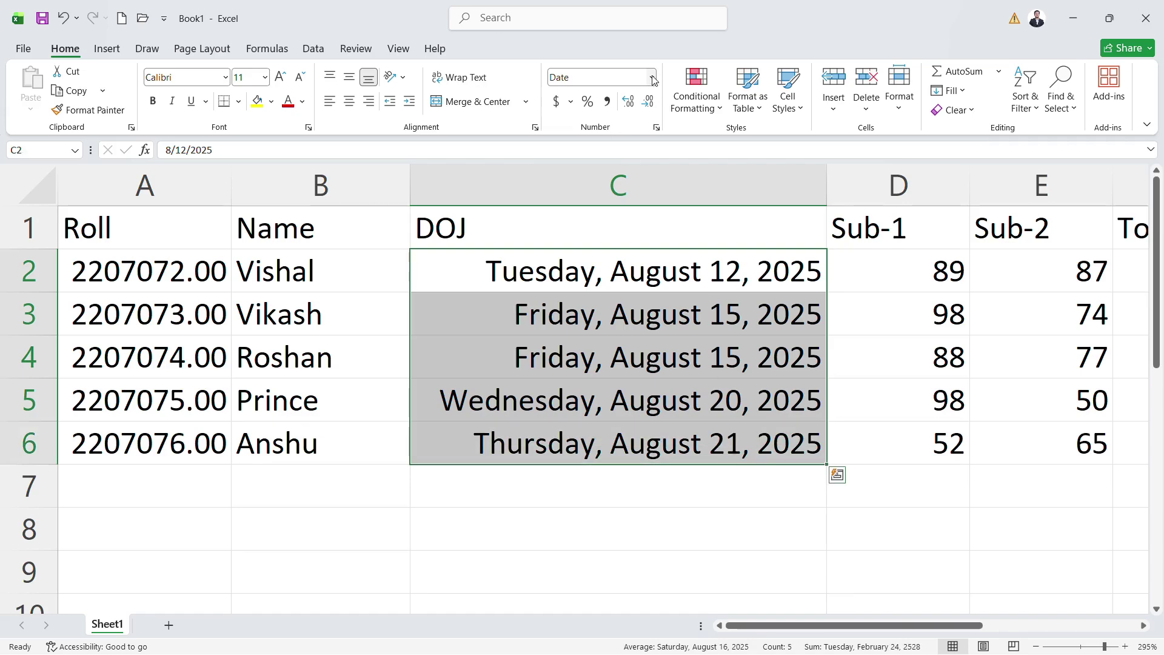
Step: Add the heading Time in cell H1, beside the Fee column
{"action": "left_click", "coordinate": [878, 349]}
{"action": "scroll", "coordinate": [878, 350], "scroll_direction": "right", "scroll_amount": 10}
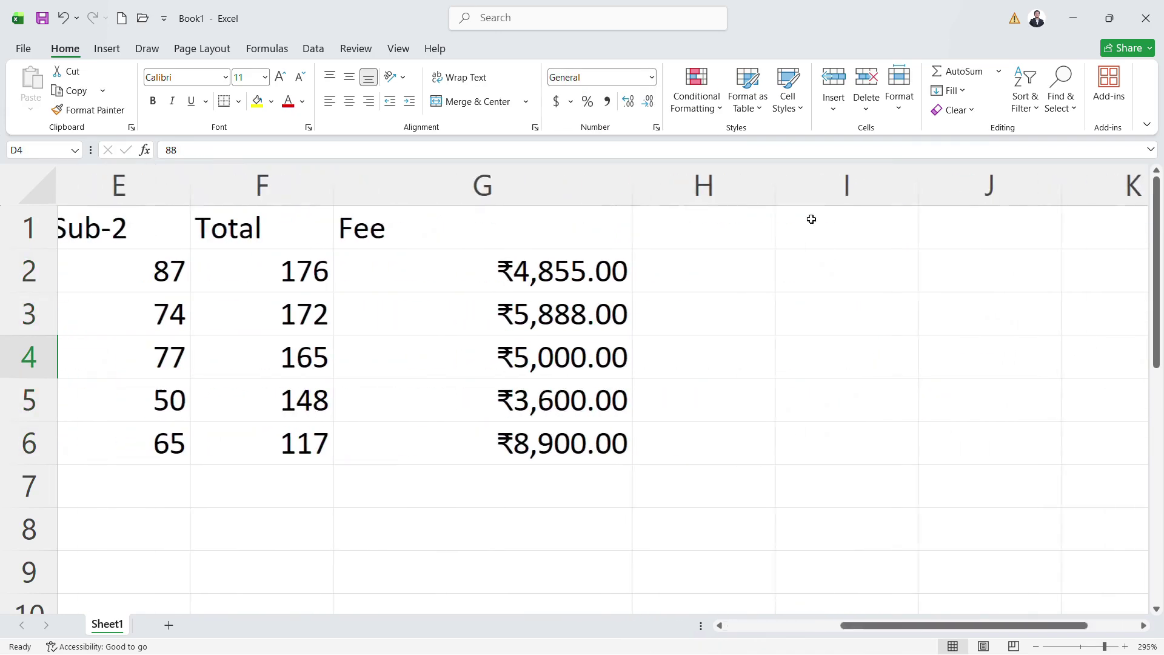
{"action": "left_click", "coordinate": [567, 236]}
{"action": "left_click", "coordinate": [713, 227]}
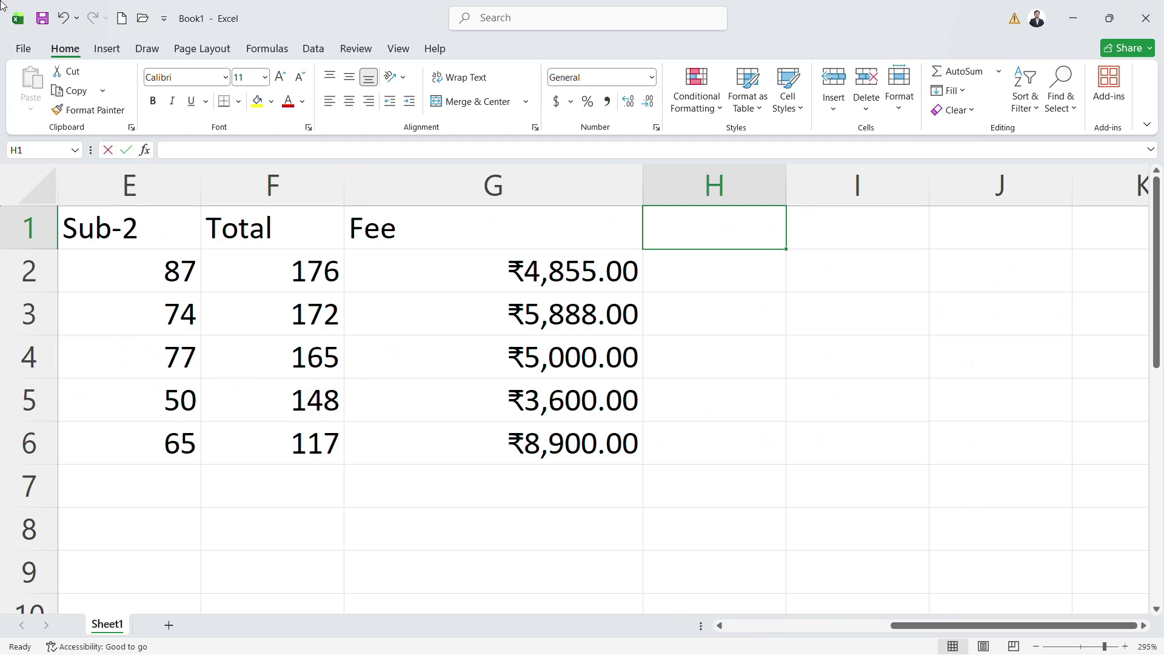
{"action": "type", "text": "Time"}
{"action": "key", "text": "Return"}
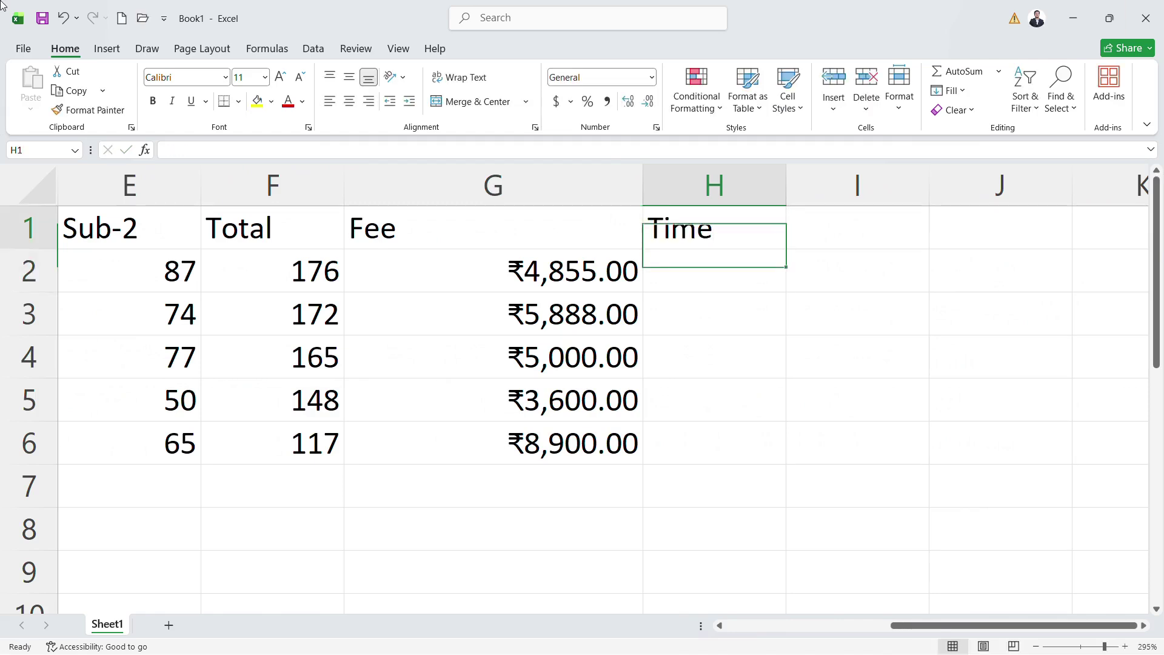
Step: Enter the times 2:12, 3:15, 4:20, 4:35 and 5:20 in H2:H6 under the Time heading
{"action": "type", "text": "2:12"}
{"action": "key", "text": "Return"}
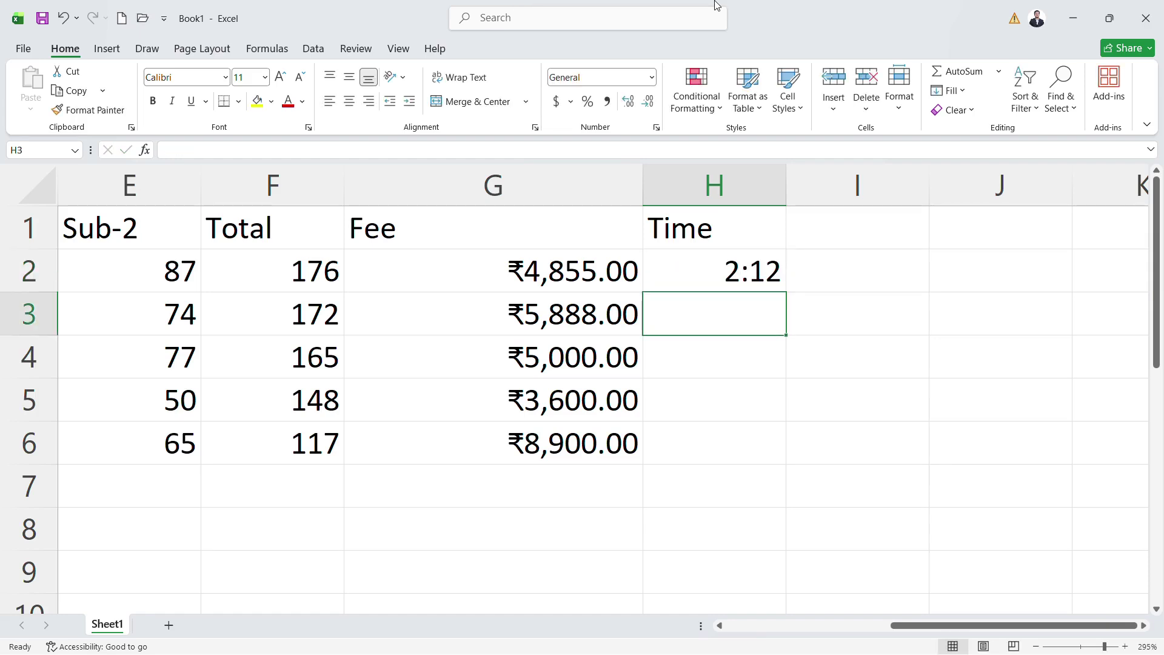
{"action": "type", "text": "3:15"}
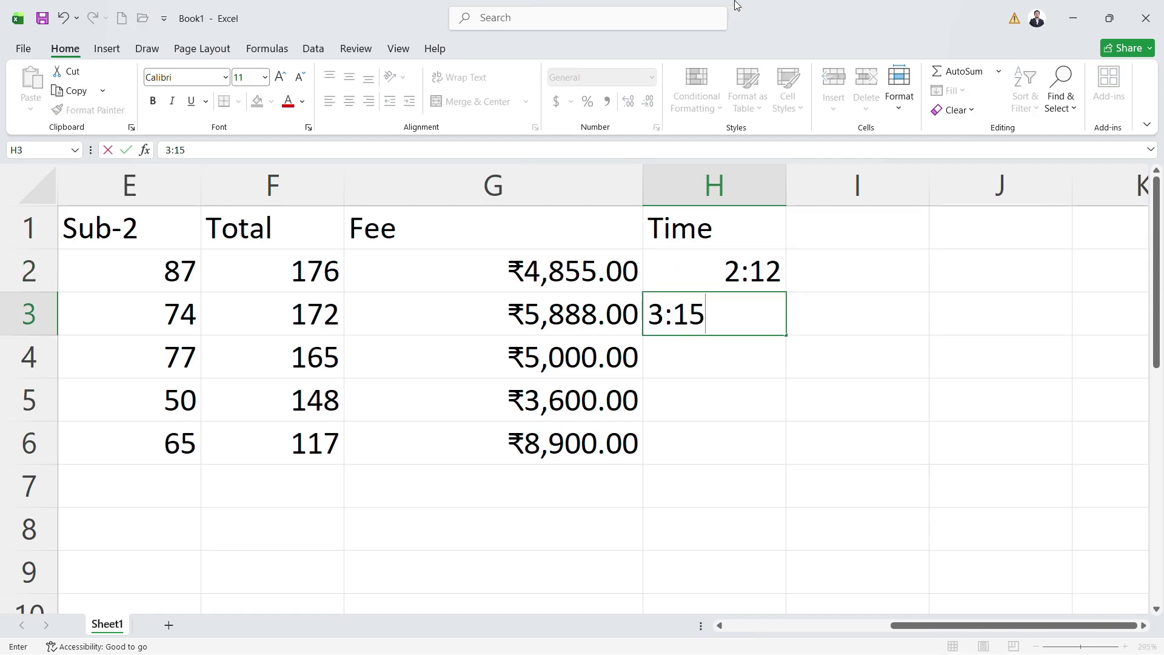
{"action": "key", "text": "Return"}
{"action": "type", "text": "4:20:"}
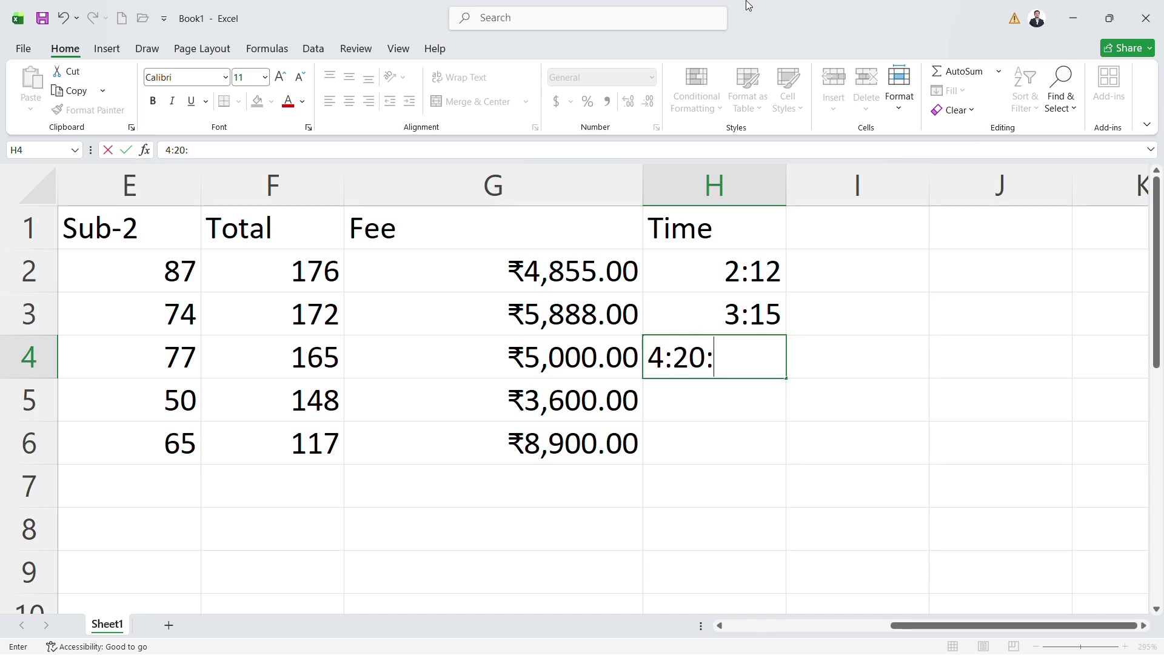
{"action": "key", "text": "Return"}
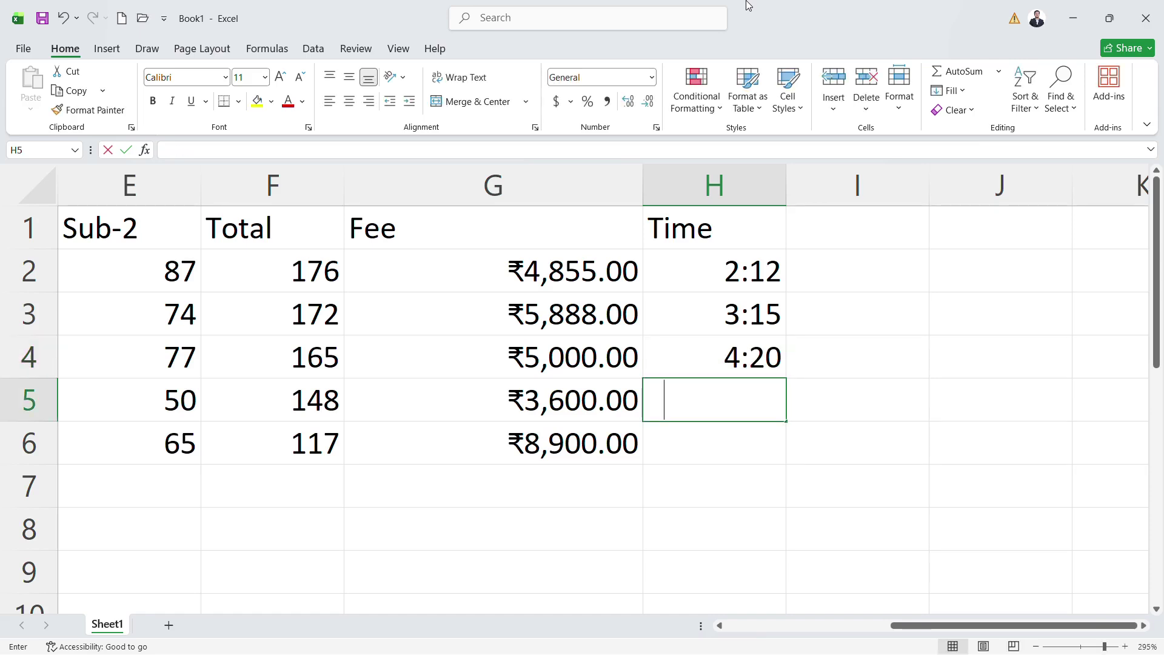
{"action": "type", "text": "4:35"}
{"action": "key", "text": "Return"}
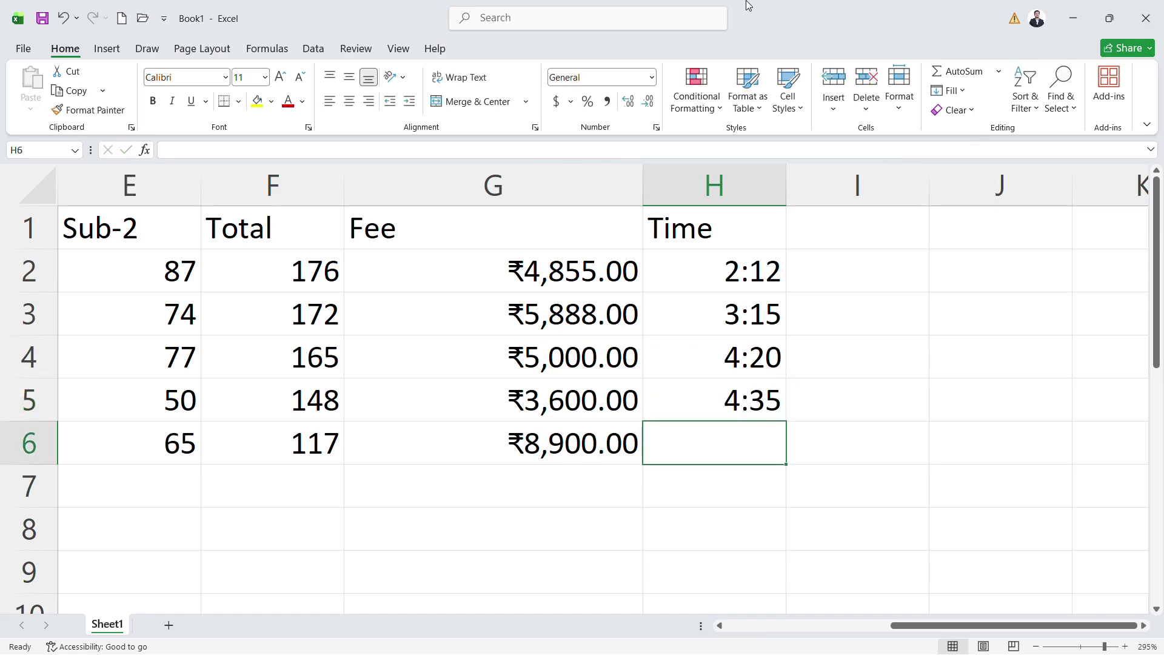
{"action": "type", "text": "5:"}
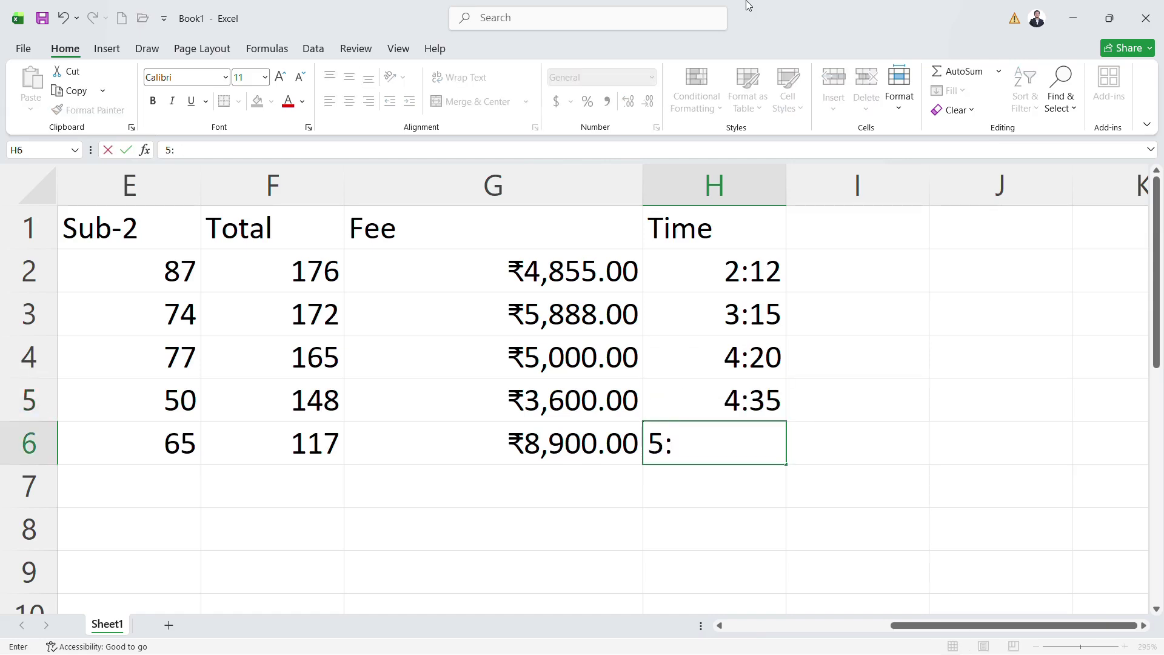
{"action": "type", "text": "20"}
{"action": "key", "text": "Return"}
{"action": "key", "text": "ctrl+Up"}
{"action": "key", "text": "ctrl+Up"}
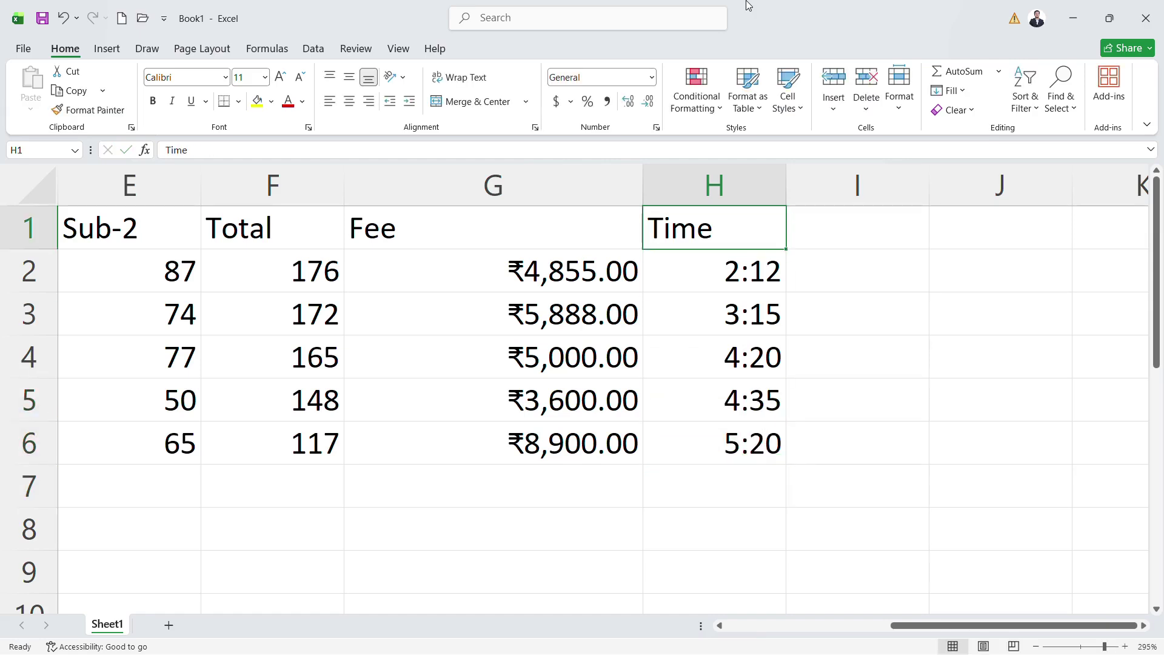
Step: Apply the Time format to H2:H6 and widen column H to fit the times
{"action": "key", "text": "Down"}
{"action": "key", "text": "shift+Down"}
{"action": "key", "text": "shift+Down"}
{"action": "key", "text": "shift+Down"}
{"action": "key", "text": "shift+Down"}
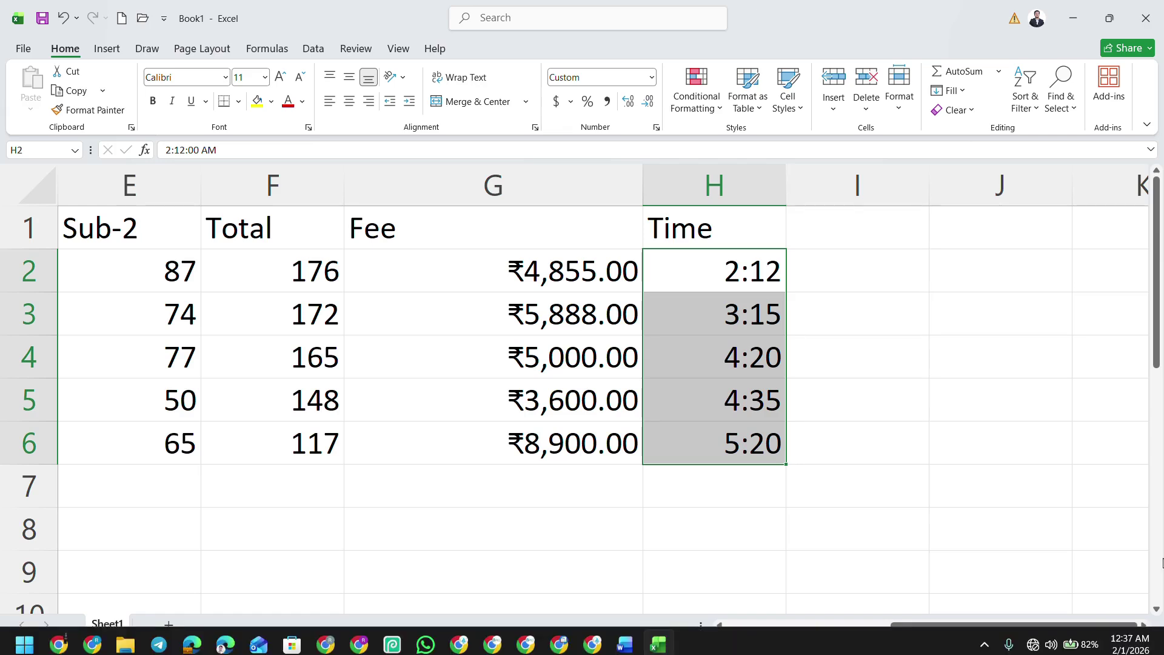
{"action": "left_click_drag", "start_coordinate": [689, 261], "coordinate": [735, 426]}
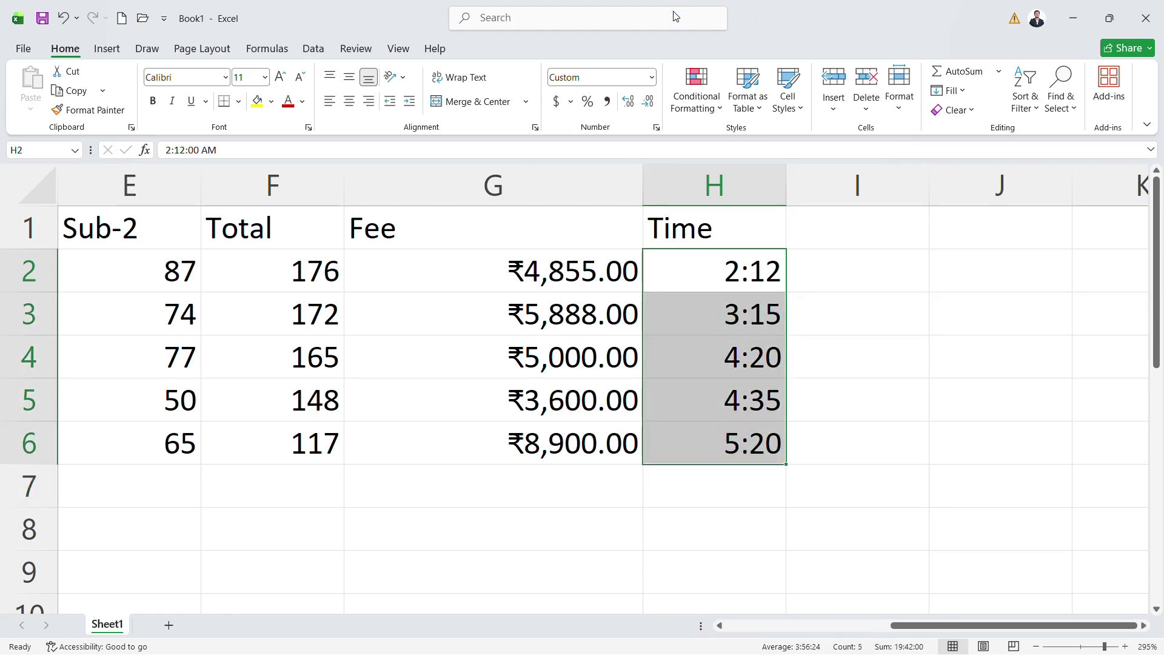
{"action": "left_click", "coordinate": [652, 77]}
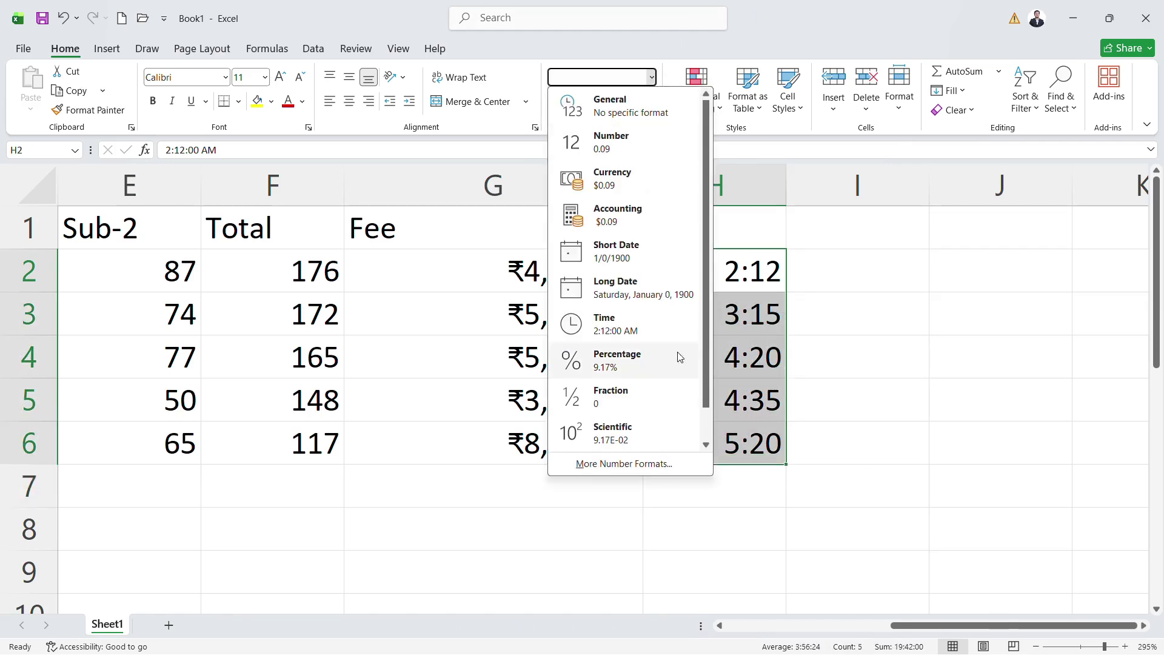
{"action": "left_click", "coordinate": [641, 332]}
{"action": "left_click_drag", "start_coordinate": [810, 176], "coordinate": [872, 173]}
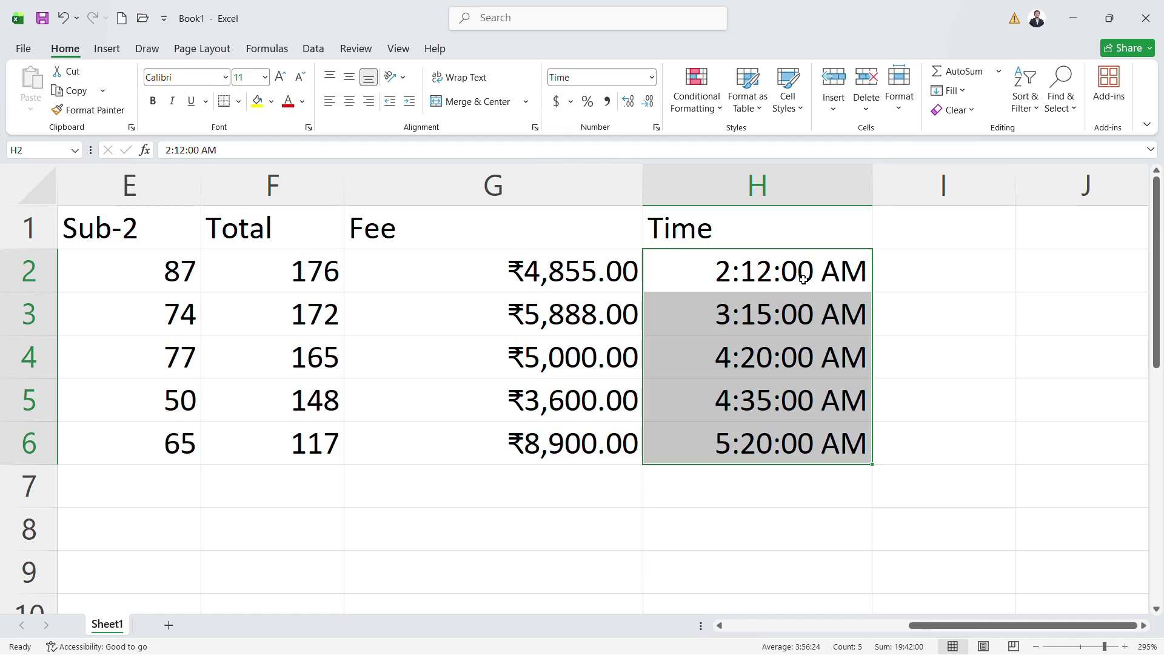
Step: Undo the Time formatting and the widening of column H
{"action": "left_click", "coordinate": [743, 277]}
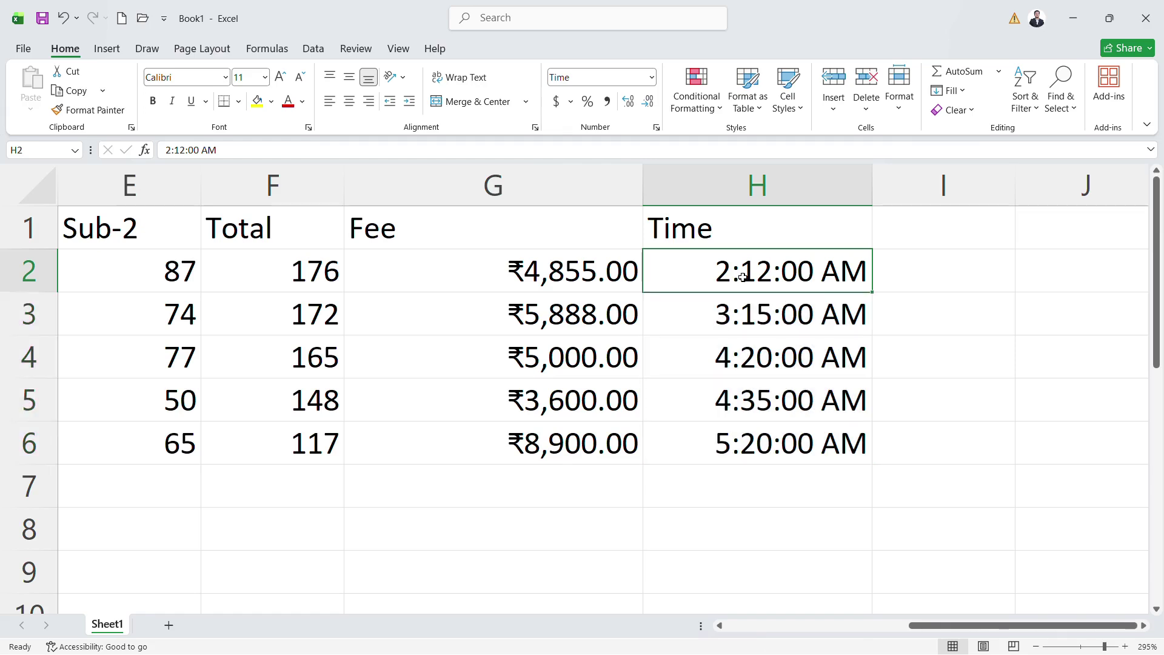
{"action": "key", "text": "ctrl+z"}
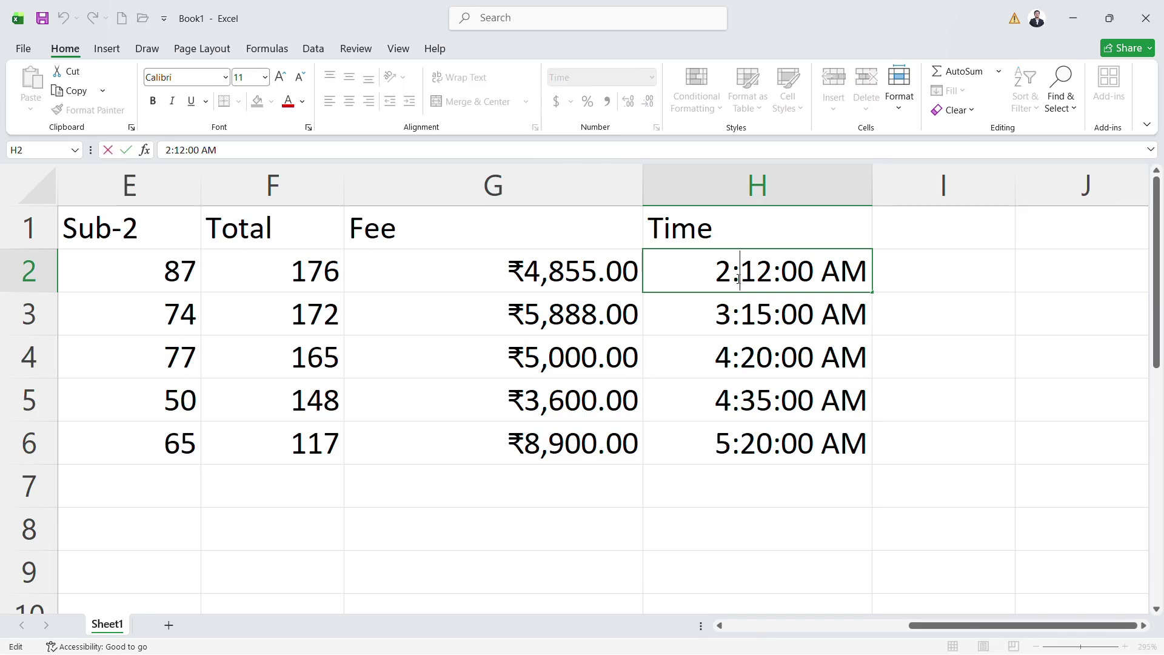
{"action": "left_click", "coordinate": [713, 272]}
Step: Format H2:H6 with the Time format again and widen column H to fit the full times
{"action": "key", "text": "ctrl+shift+Down"}
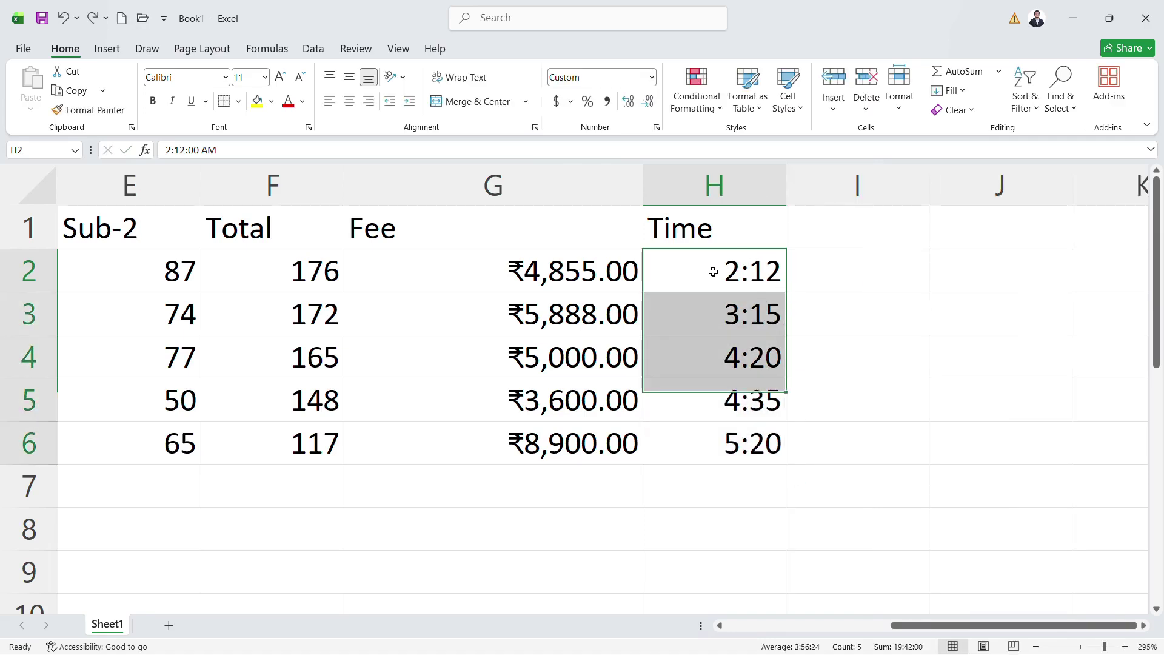
{"action": "left_click", "coordinate": [651, 76]}
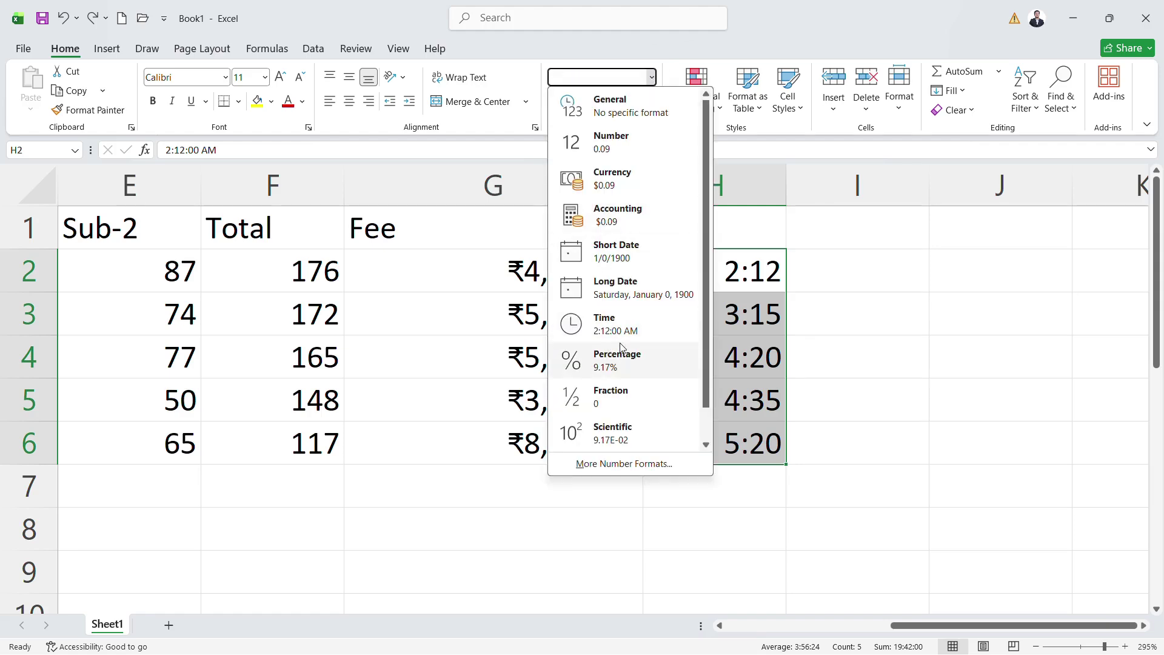
{"action": "left_click", "coordinate": [613, 325]}
{"action": "left_click_drag", "start_coordinate": [809, 185], "coordinate": [873, 185]}
Step: Clear the time entries below the Time heading and return to cell H2
{"action": "left_click_drag", "start_coordinate": [783, 273], "coordinate": [794, 464]}
{"action": "key", "text": "Delete"}
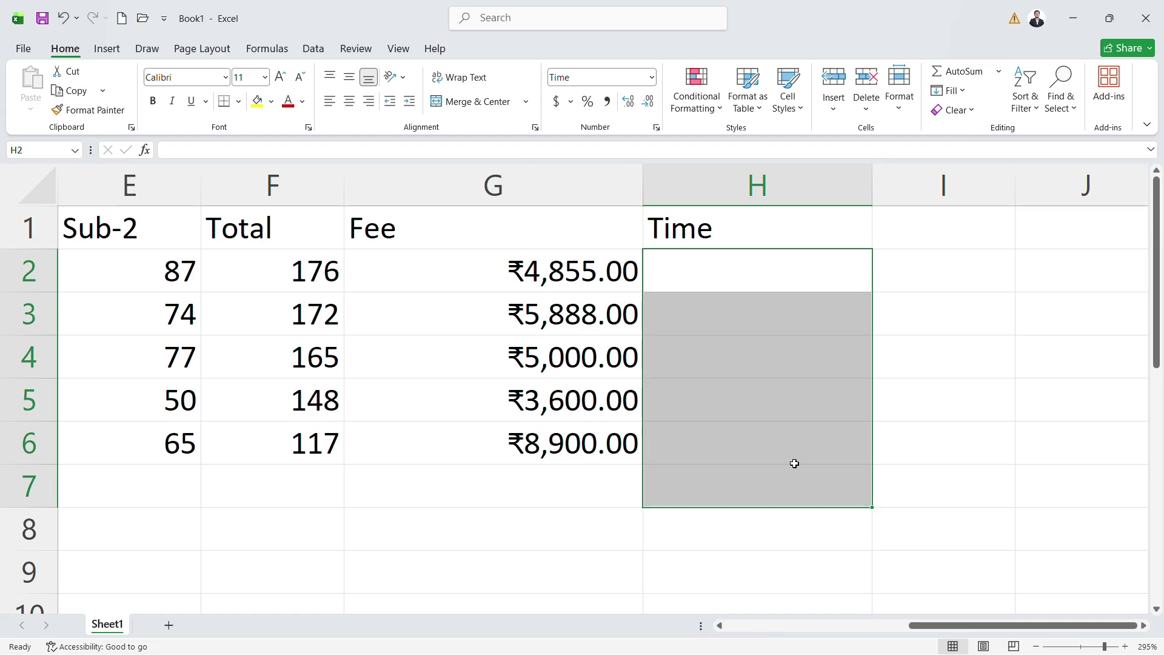
{"action": "key", "text": "shift+Up"}
{"action": "key", "text": "shift+Up"}
{"action": "key", "text": "shift+Up"}
{"action": "key", "text": "shift+Up"}
{"action": "key", "text": "shift+Up"}
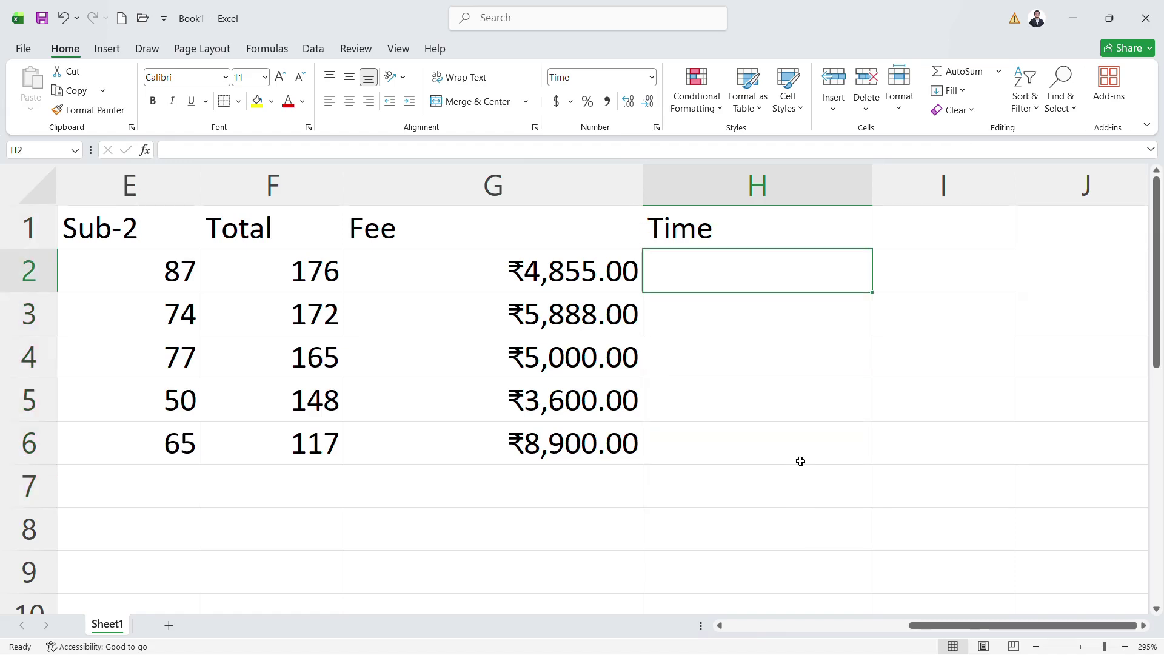
Step: Enter the 24-hour time 14:20 in H2 and 2:30 in H3 to compare PM and AM
{"action": "type", "text": "14"}
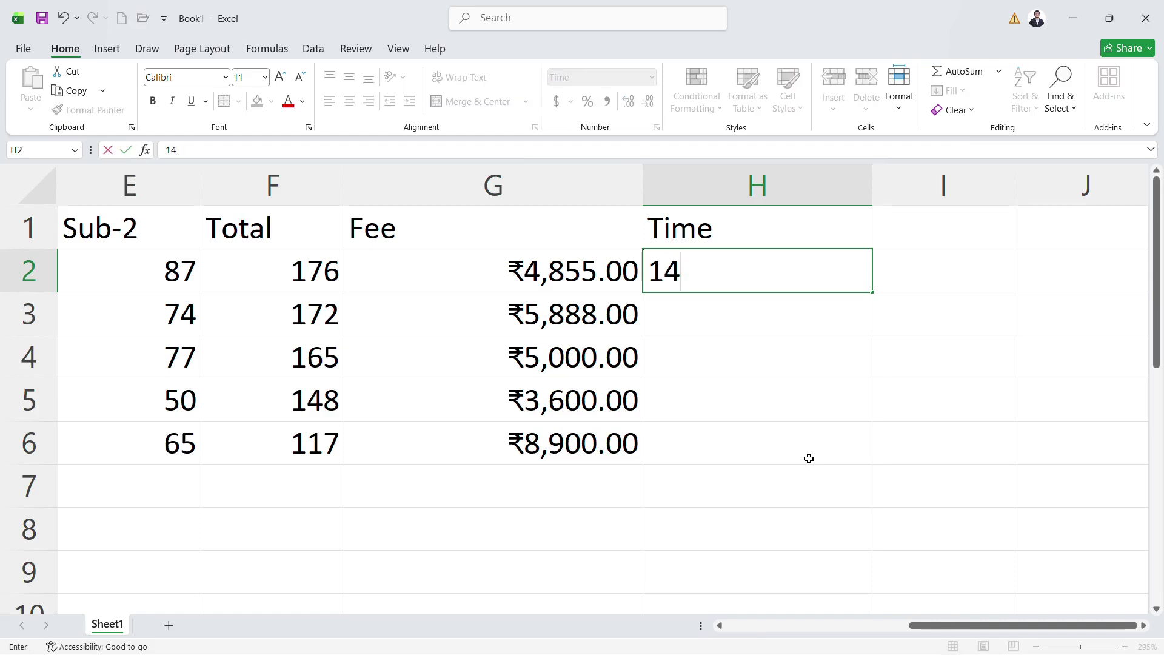
{"action": "type", "text": ":20"}
{"action": "key", "text": "Return"}
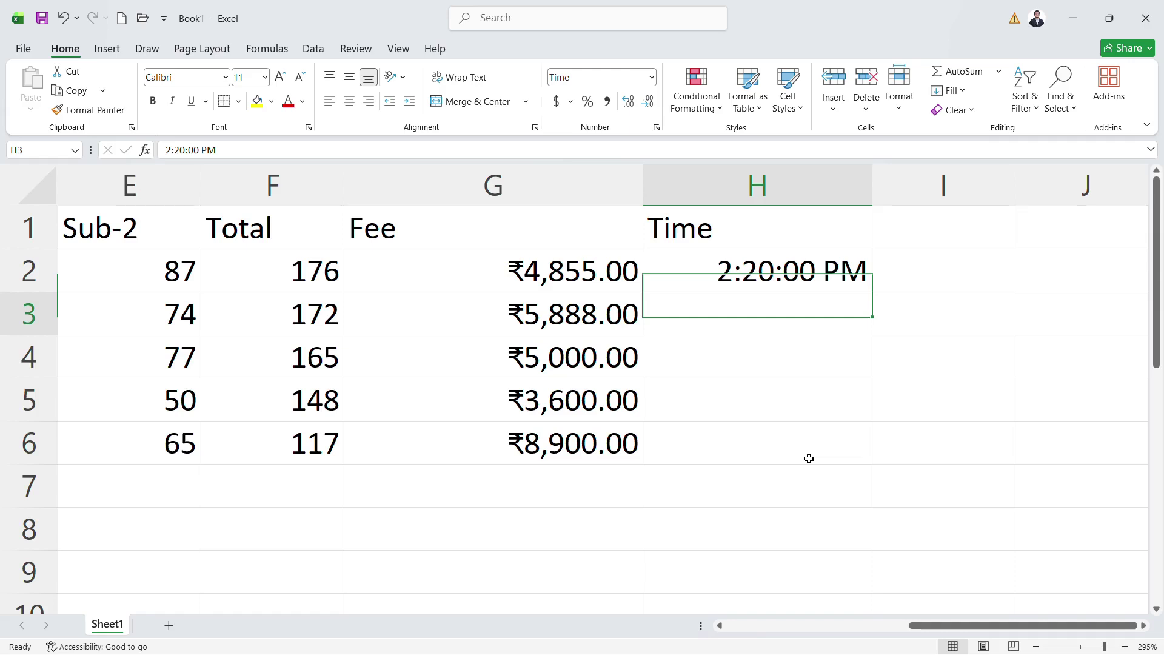
{"action": "type", "text": "2"}
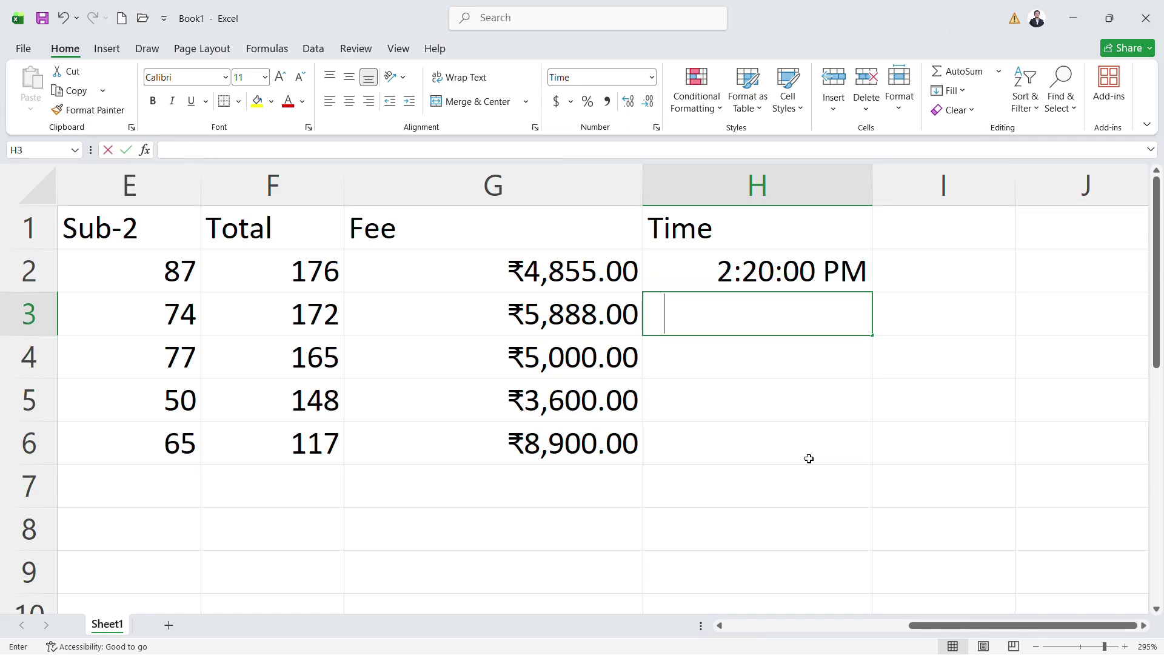
{"action": "type", "text": ":30"}
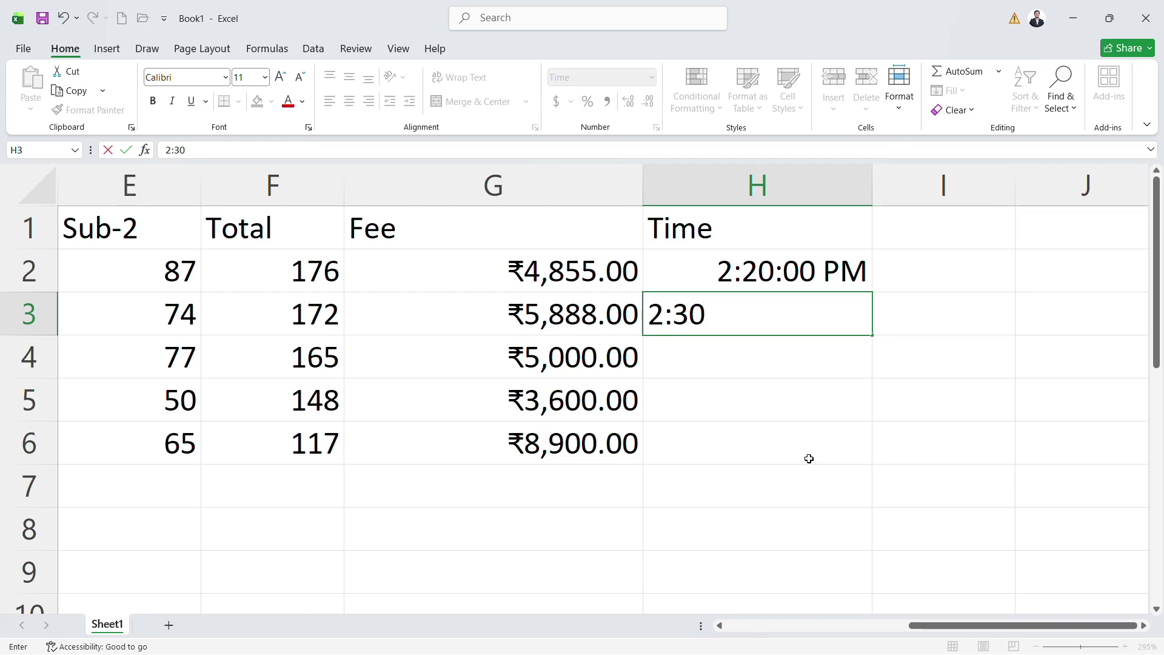
{"action": "key", "text": "Return"}
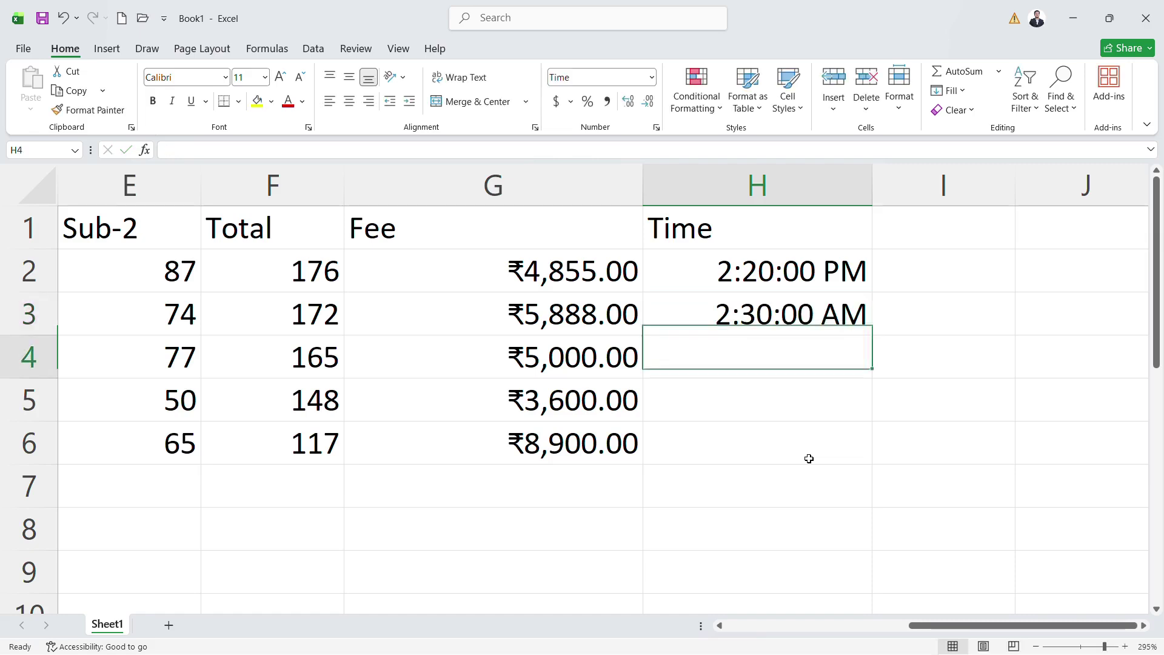
{"action": "key", "text": "Up"}
{"action": "key", "text": "Up"}
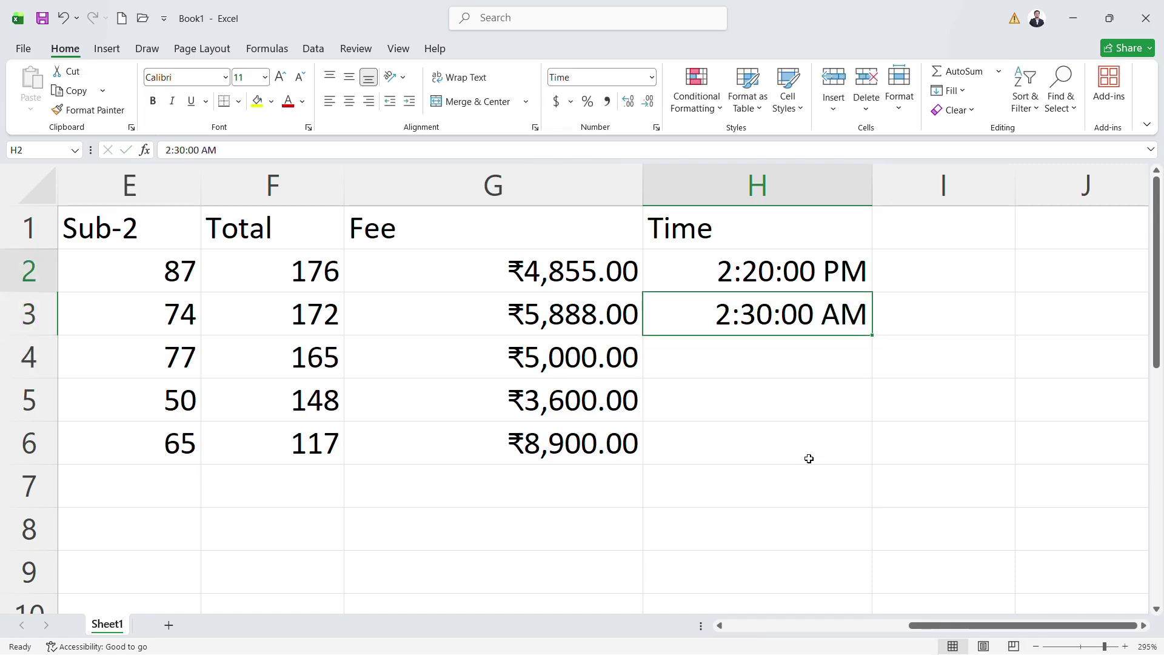
Step: Enter the 24-hour times 15:30 in H4 and 16:15 in H5
{"action": "key", "text": "shift+Down"}
{"action": "key", "text": "Down"}
{"action": "key", "text": "Down"}
{"action": "type", "text": "2"}
{"action": "type", "text": "5"}
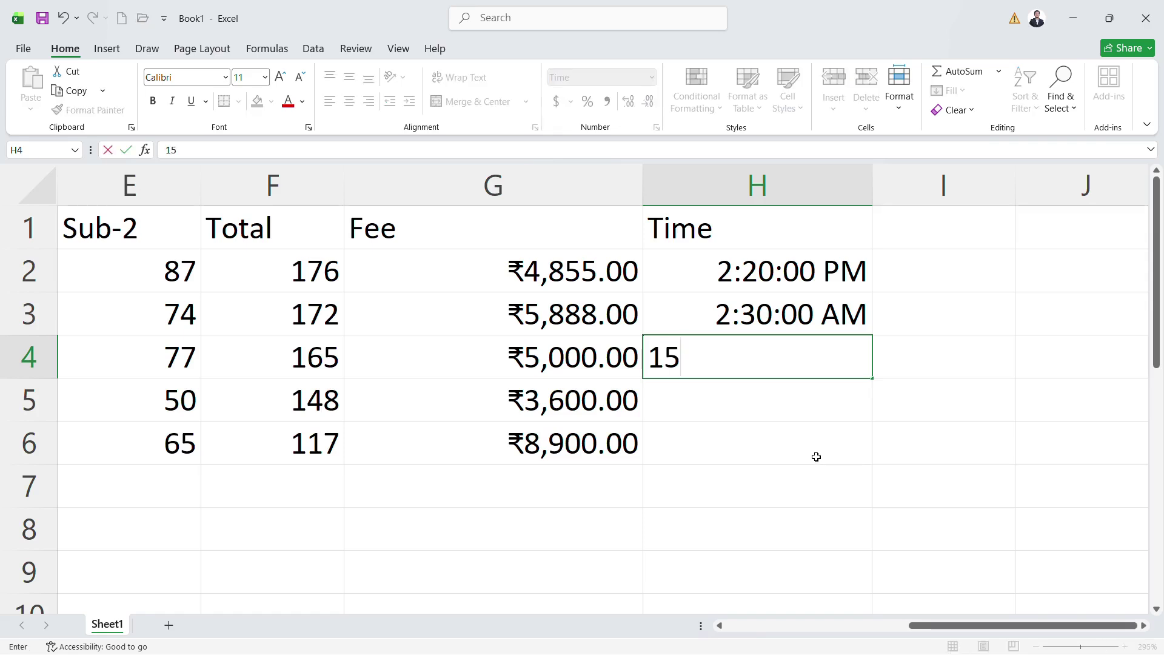
{"action": "type", "text": "\""}
{"action": "key", "text": "BackSpace"}
{"action": "type", "text": ":30"}
{"action": "key", "text": "Return"}
{"action": "type", "text": "1"}
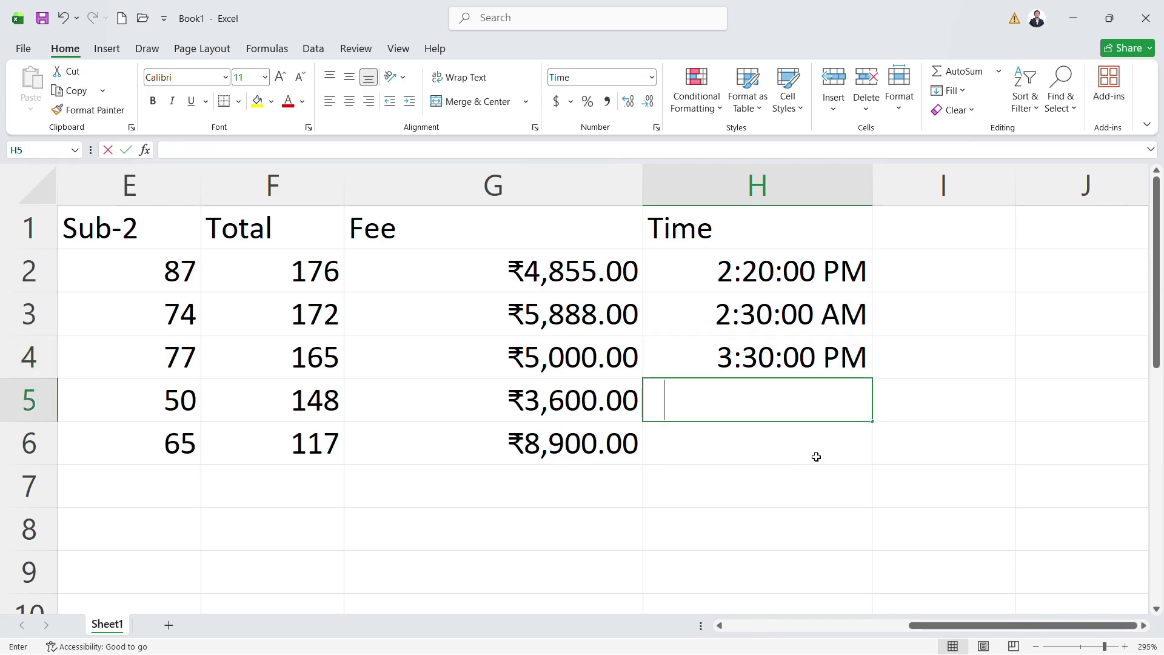
{"action": "type", "text": "1"}
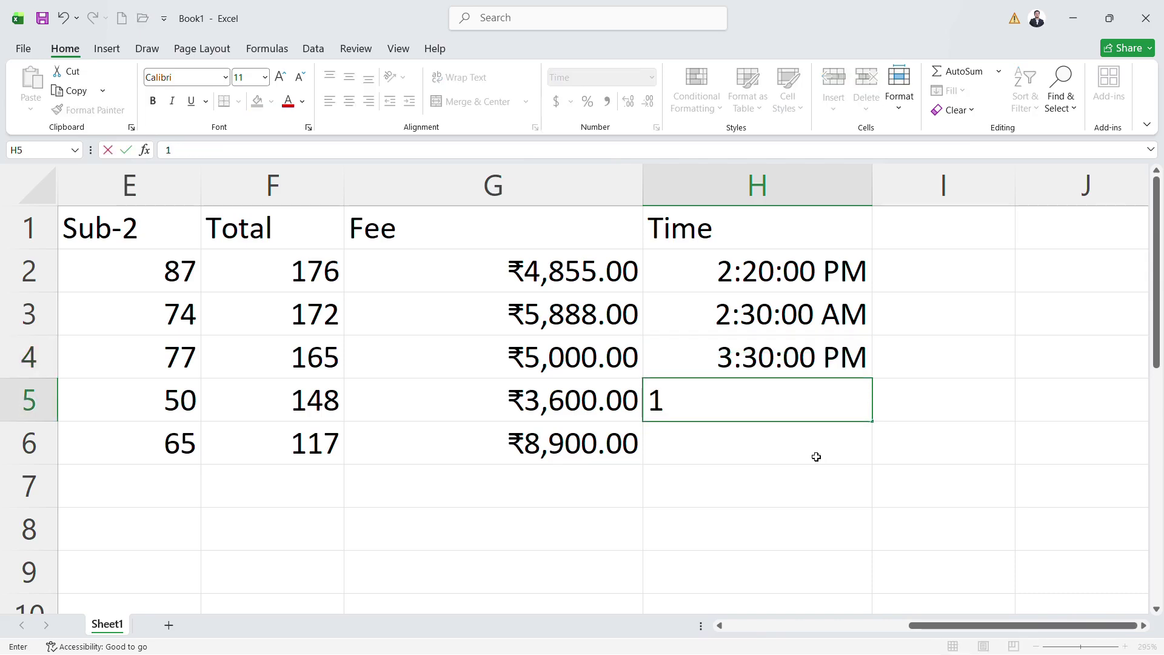
{"action": "type", "text": "6:15"}
{"action": "key", "text": "Return"}
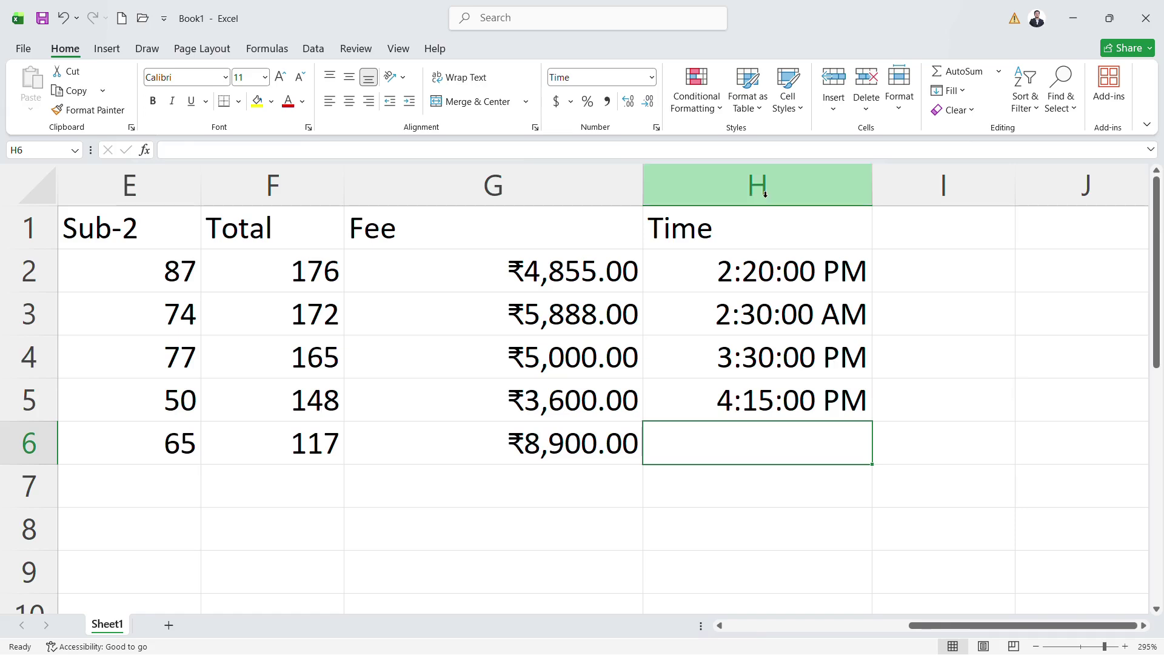
{"action": "left_click", "coordinate": [652, 77]}
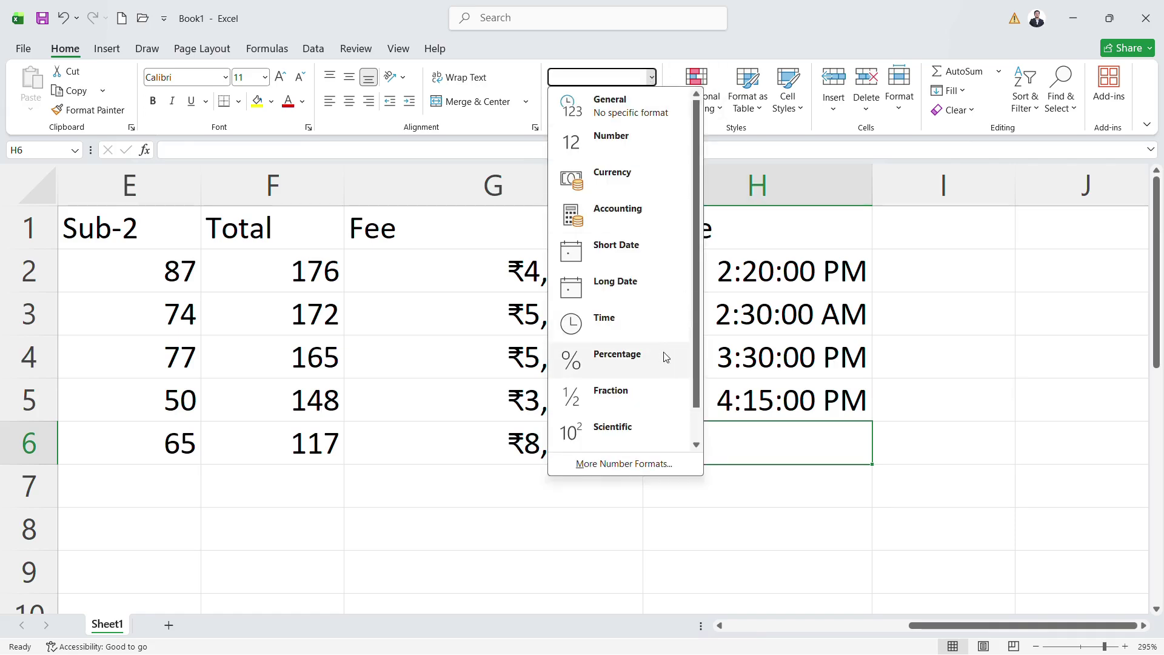
{"action": "left_click", "coordinate": [788, 300]}
{"action": "left_click", "coordinate": [794, 282]}
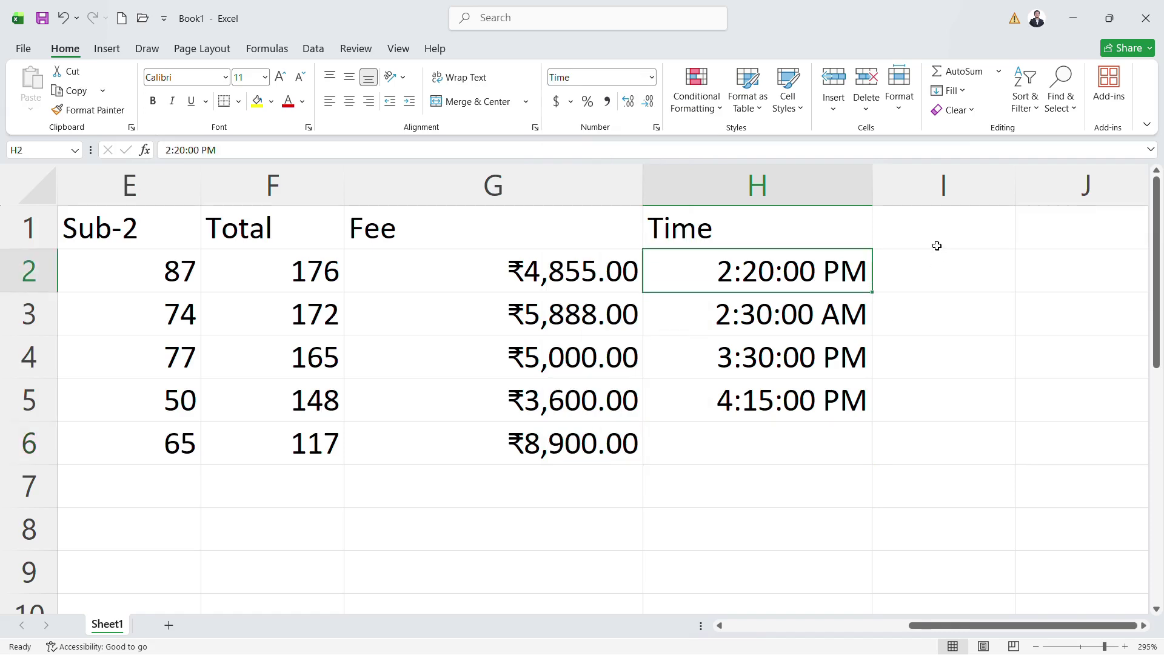
Step: Add the heading %Age in cell I1, beside the Time column
{"action": "left_click", "coordinate": [938, 236]}
{"action": "type", "text": "D"}
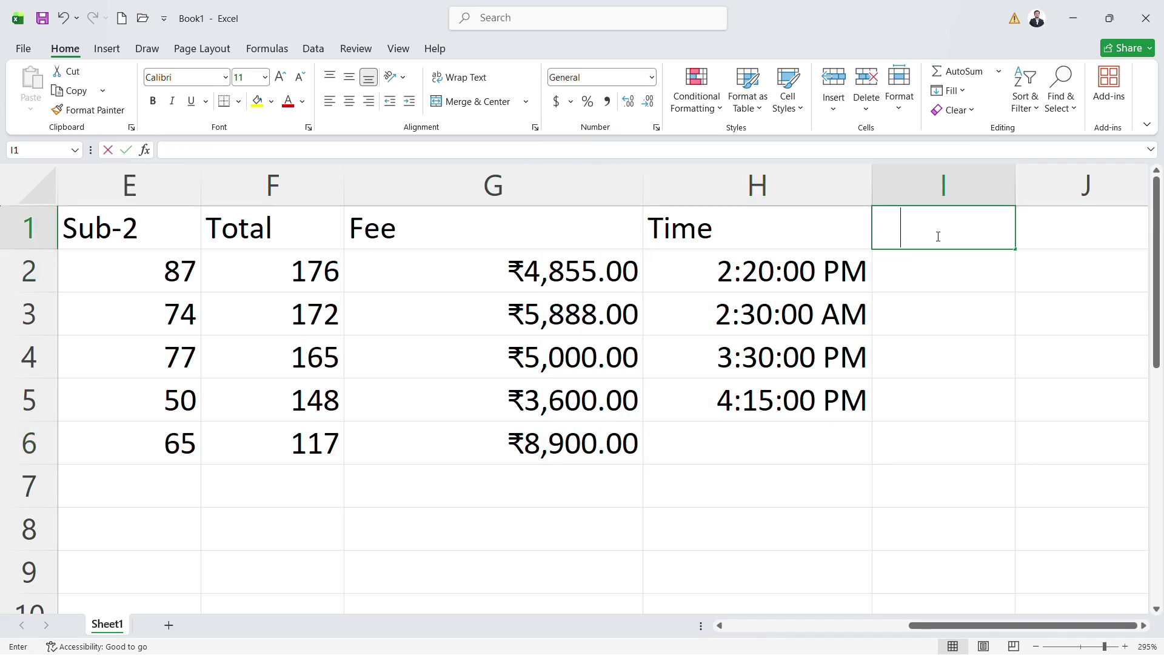
{"action": "type", "text": "Age"}
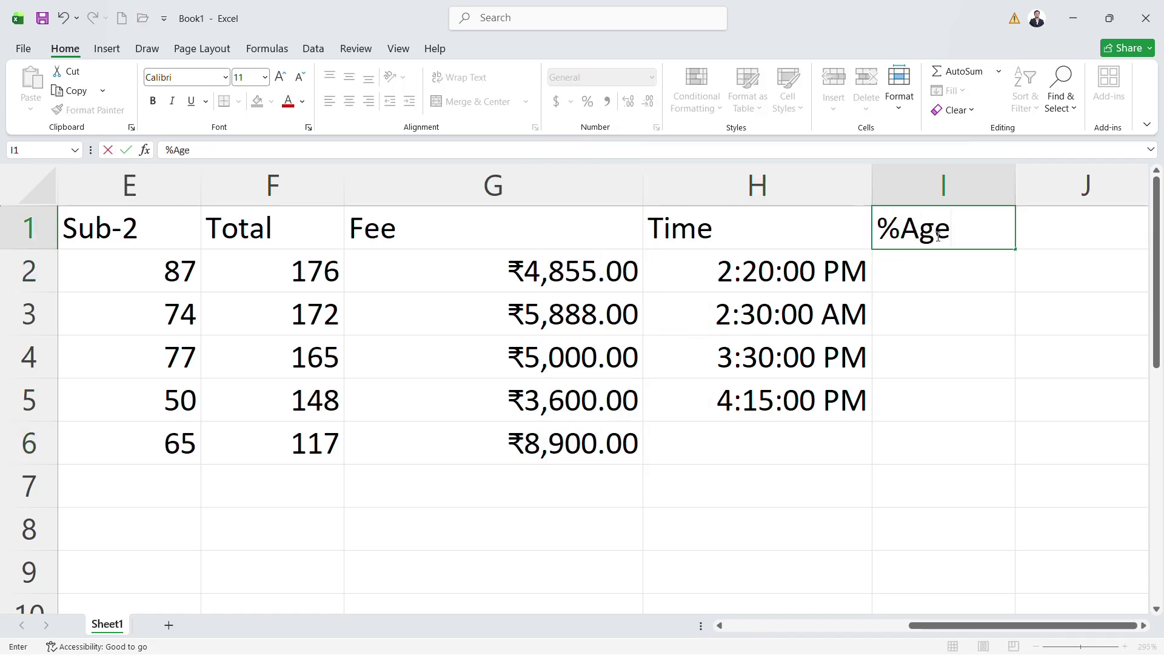
{"action": "key", "text": "ctrl+Return"}
Step: Enter the values 80, 90, 45, 75 and 85 in I2:I6 under the %Age heading
{"action": "key", "text": "Home"}
{"action": "key", "text": "ctrl+Right"}
{"action": "key", "text": "Right"}
{"action": "key", "text": "Right"}
{"action": "key", "text": "Left"}
{"action": "type", "text": "=20"}
{"action": "key", "text": "BackSpace"}
{"action": "key", "text": "BackSpace"}
{"action": "type", "text": "80"}
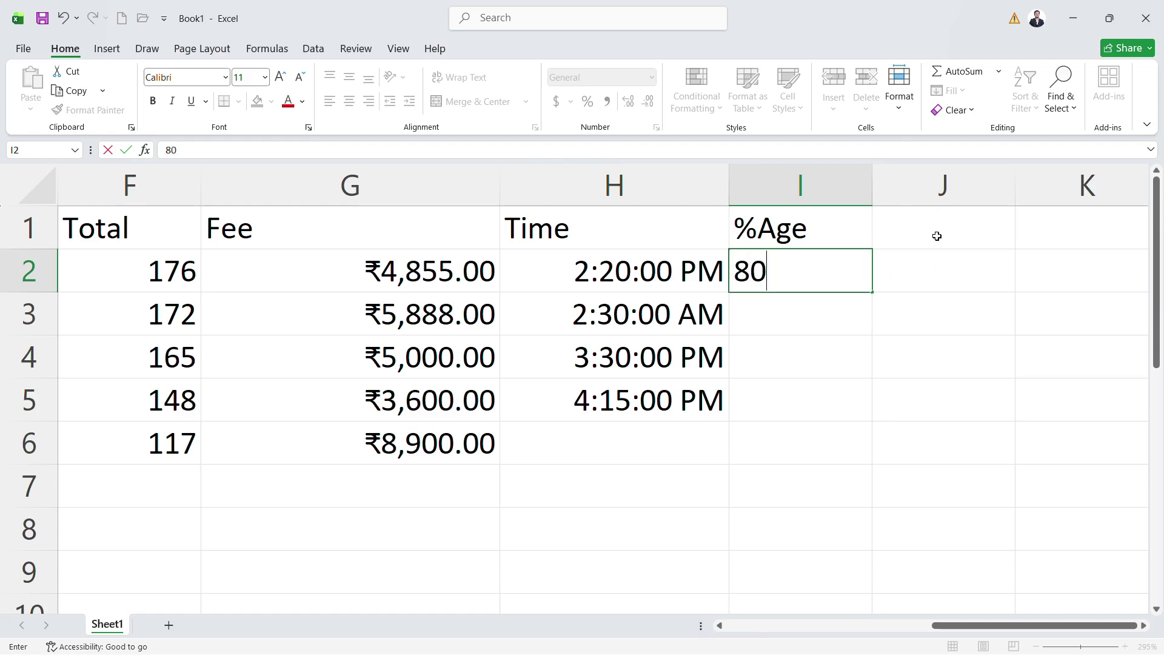
{"action": "key", "text": "Return"}
{"action": "type", "text": "90"}
{"action": "key", "text": "Return"}
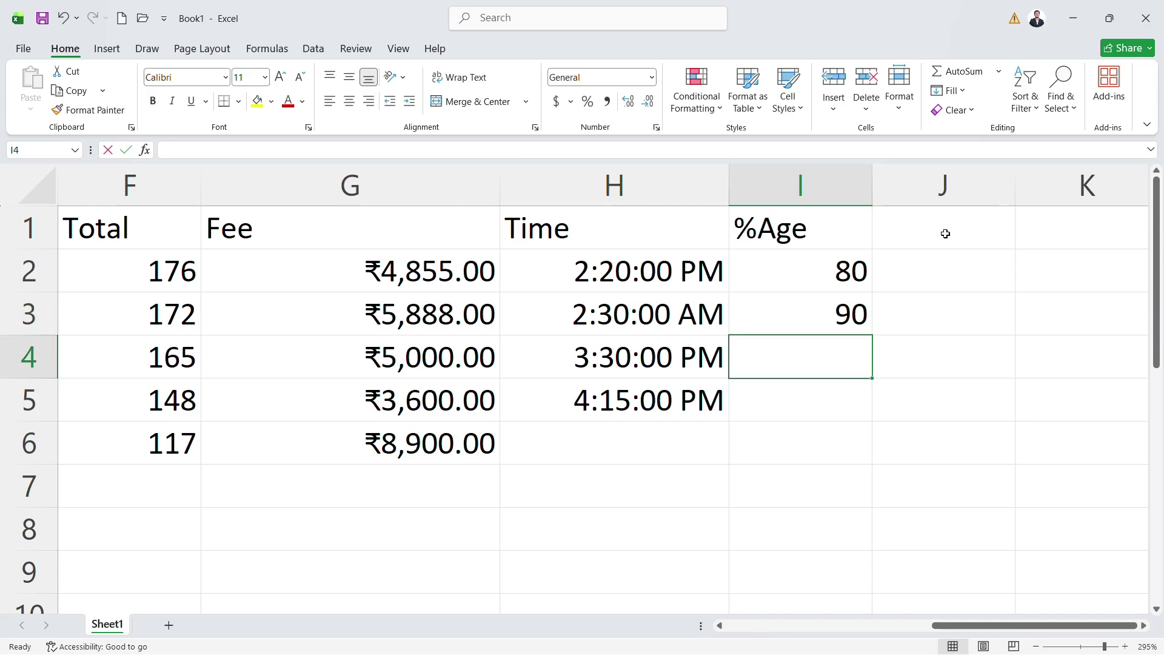
{"action": "type", "text": "45"}
{"action": "key", "text": "Return"}
{"action": "type", "text": "75"}
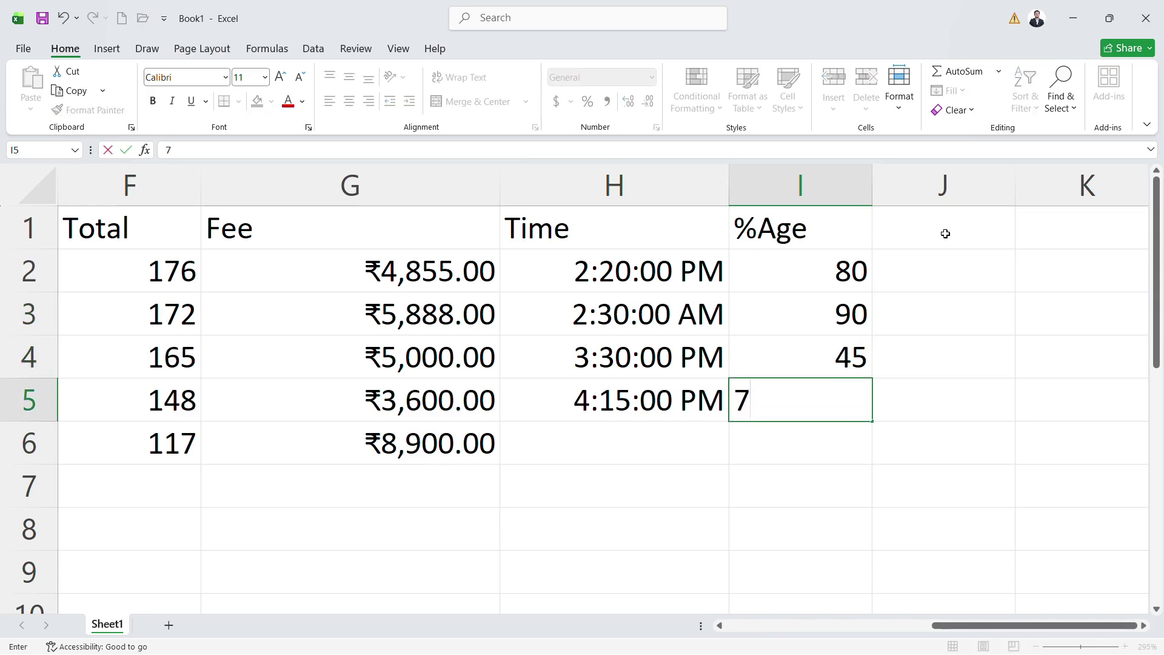
{"action": "key", "text": "Return"}
{"action": "type", "text": "85"}
{"action": "key", "text": "Return"}
{"action": "key", "text": "Up"}
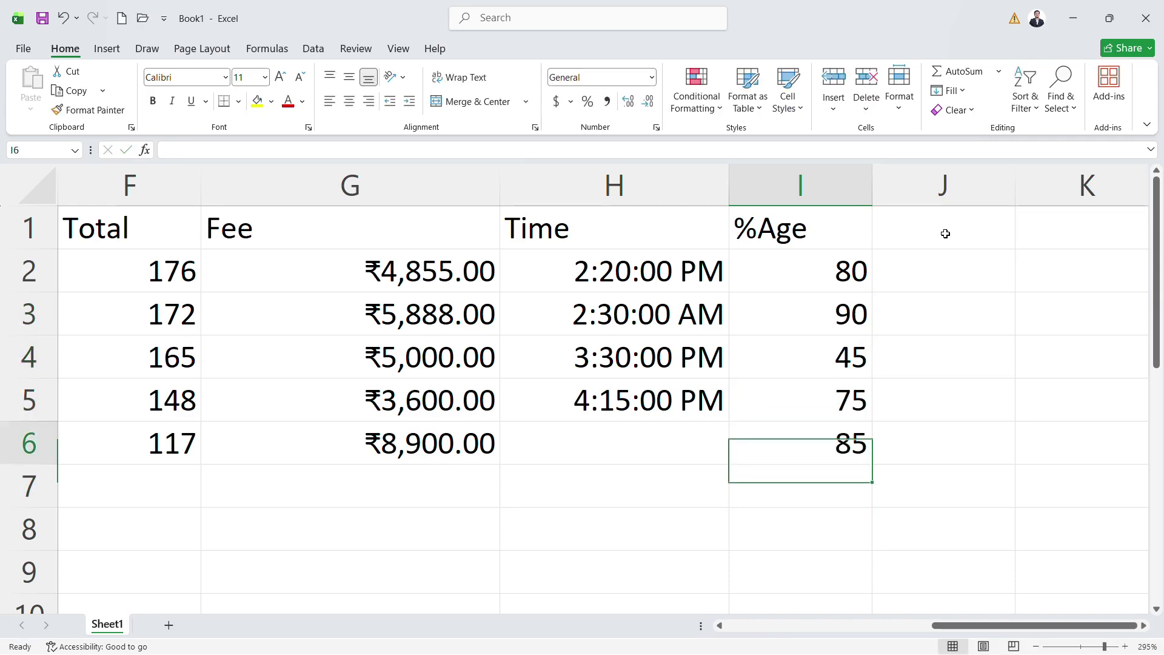
Step: Apply the Percentage format to the values in I2:I6 under the %Age heading
{"action": "key", "text": "Up"}
{"action": "key", "text": "Up"}
{"action": "key", "text": "Up"}
{"action": "key", "text": "Up"}
{"action": "key", "text": "Up"}
{"action": "key", "text": "shift+Down"}
{"action": "key", "text": "shift+Down"}
{"action": "key", "text": "shift+Down"}
{"action": "key", "text": "shift+Down"}
{"action": "key", "text": "shift+Down"}
{"action": "key", "text": "shift+Up"}
{"action": "key", "text": "shift+Up"}
{"action": "key", "text": "shift+Up"}
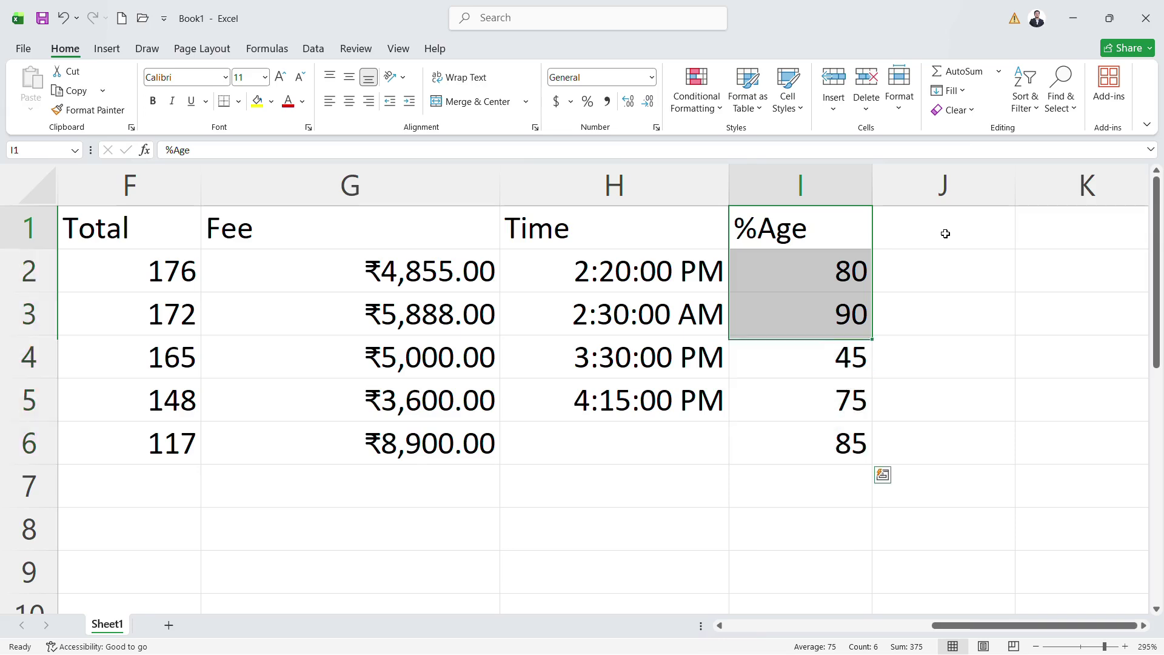
{"action": "key", "text": "shift+Up"}
{"action": "key", "text": "shift+Up"}
{"action": "key", "text": "Down"}
{"action": "key", "text": "shift+Down"}
{"action": "key", "text": "shift+Down"}
{"action": "key", "text": "shift+Down"}
{"action": "key", "text": "shift+Down"}
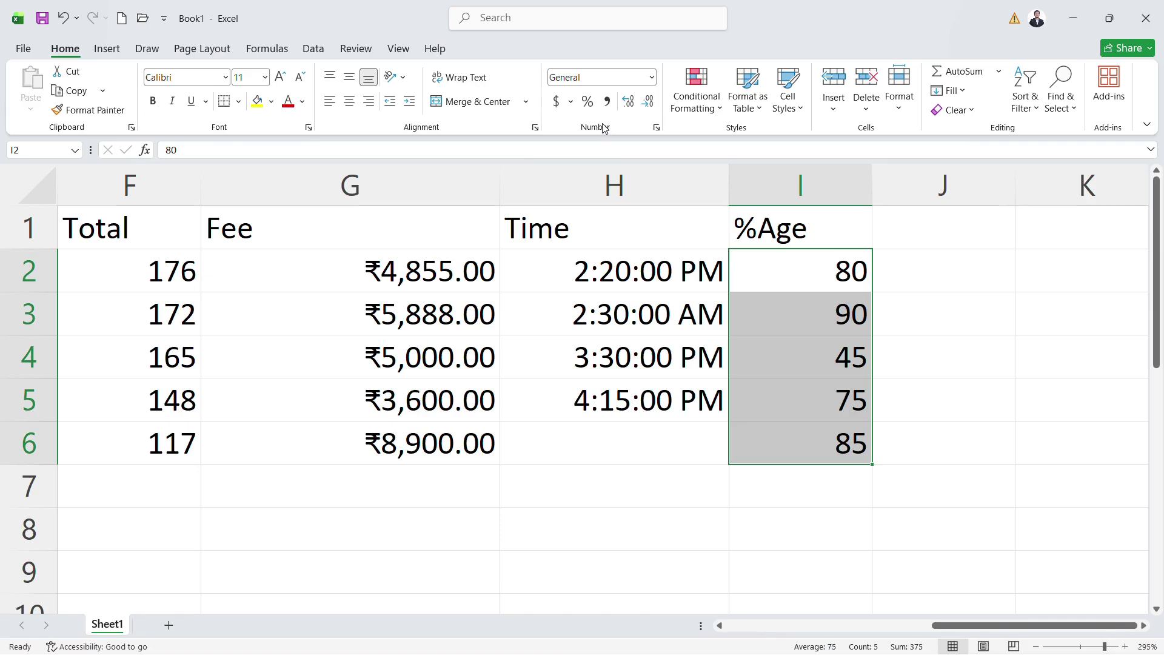
{"action": "left_click", "coordinate": [652, 77]}
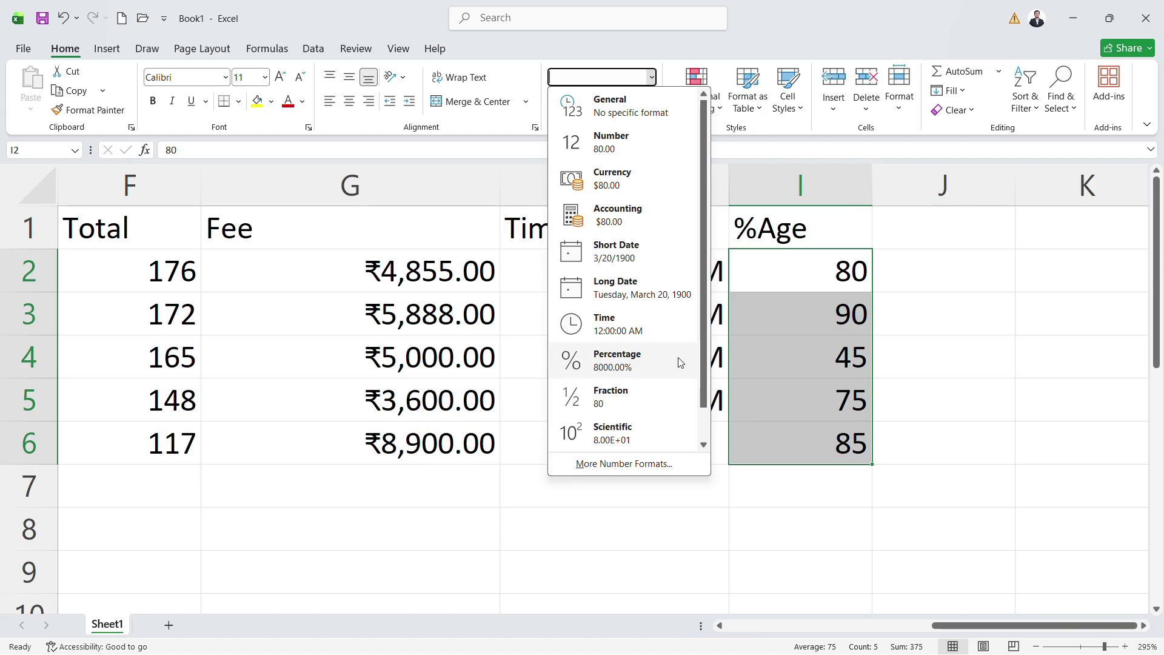
{"action": "left_click", "coordinate": [647, 363]}
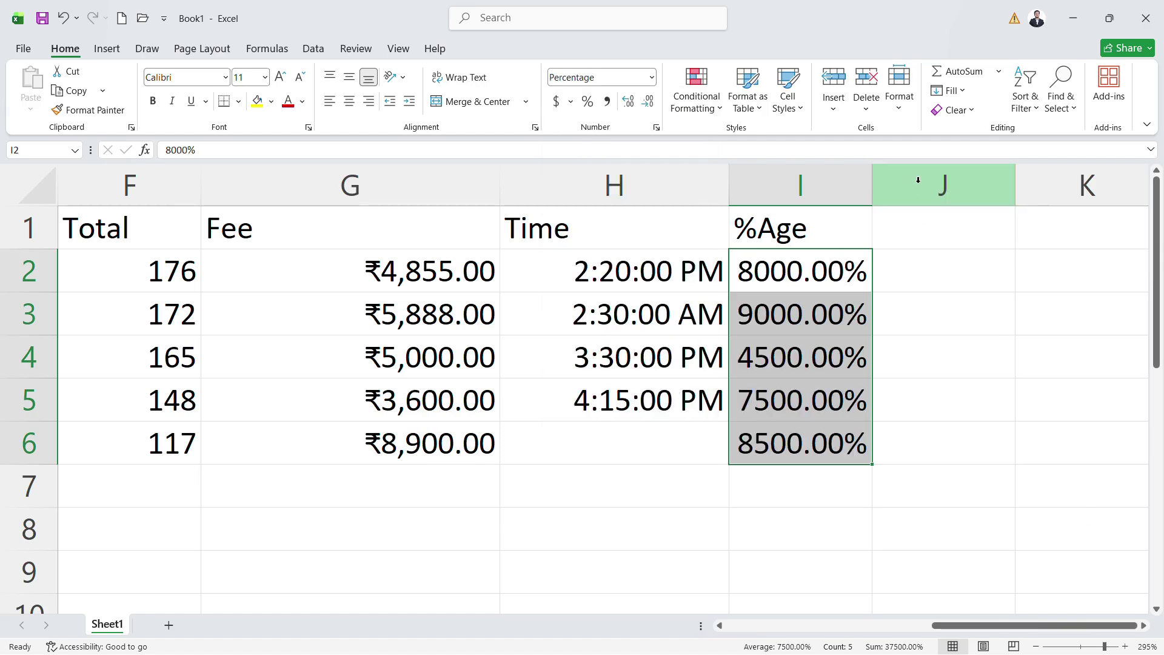
Step: Widen column I, and undo both the widening and the Percentage format on I2:I6
{"action": "left_click_drag", "start_coordinate": [873, 176], "coordinate": [967, 182]}
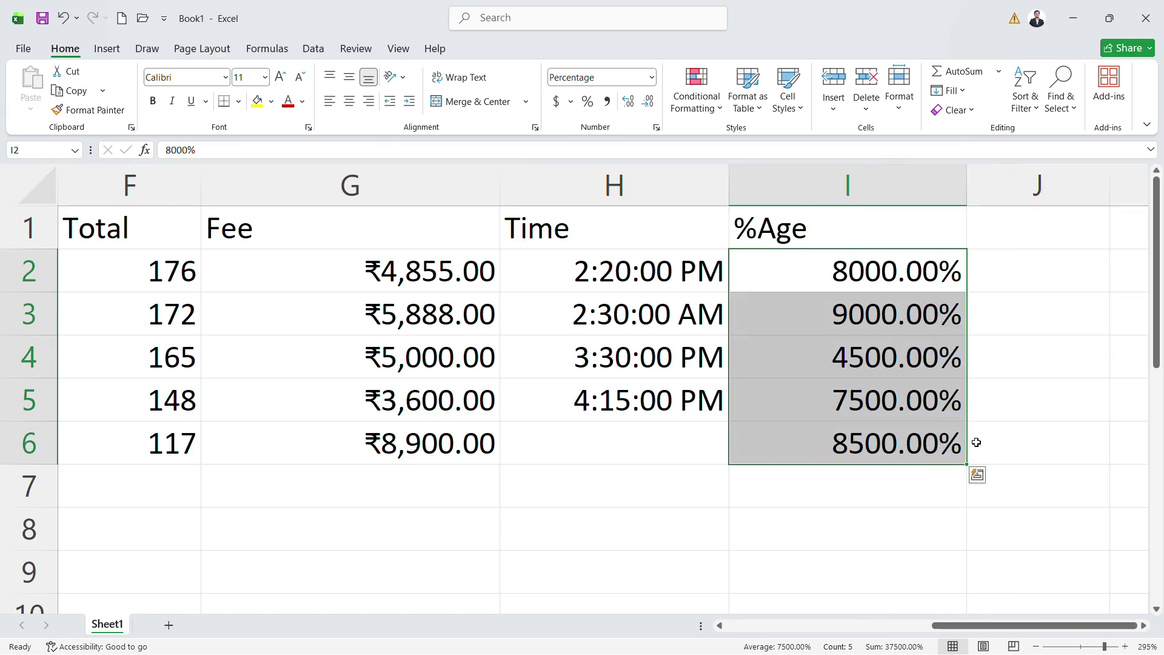
{"action": "left_click", "coordinate": [832, 266]}
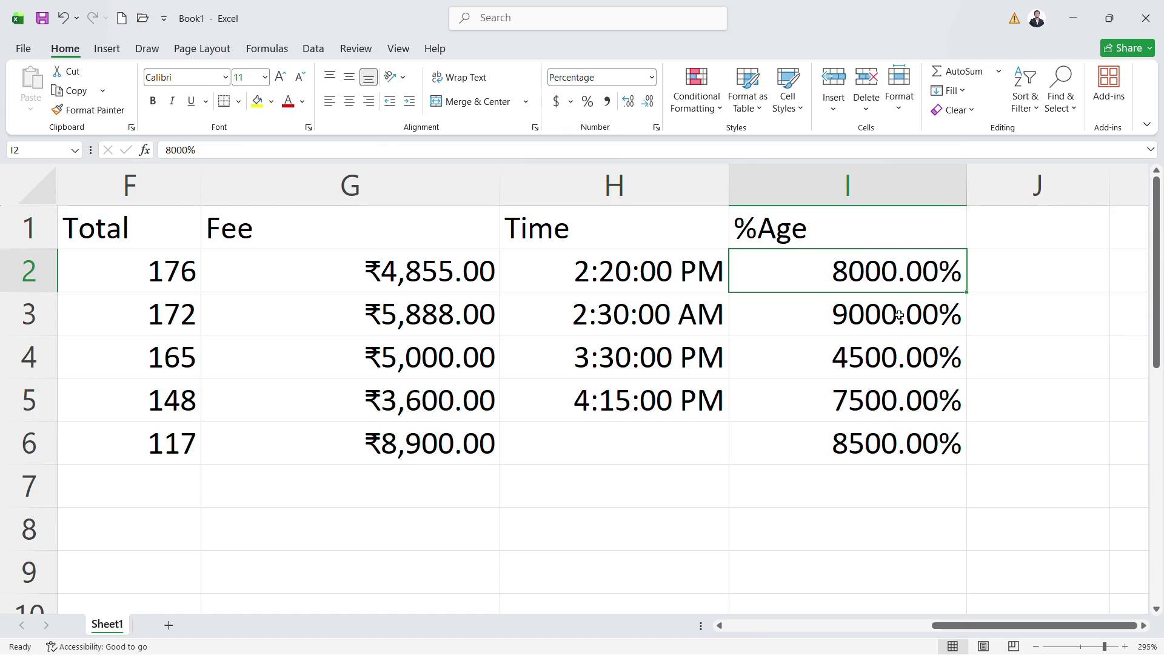
{"action": "key", "text": "ctrl+z"}
{"action": "key", "text": "ctrl+z"}
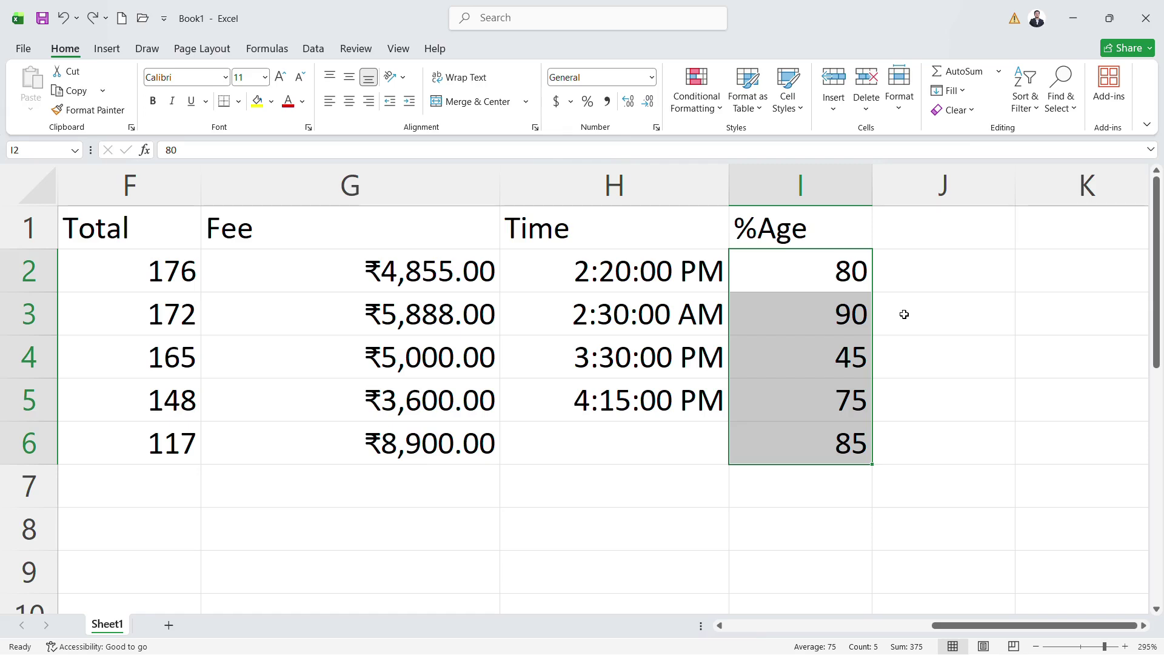
Step: Enter the trial values 800 and 900 in J2:J3 and delete them again
{"action": "left_click", "coordinate": [940, 252]}
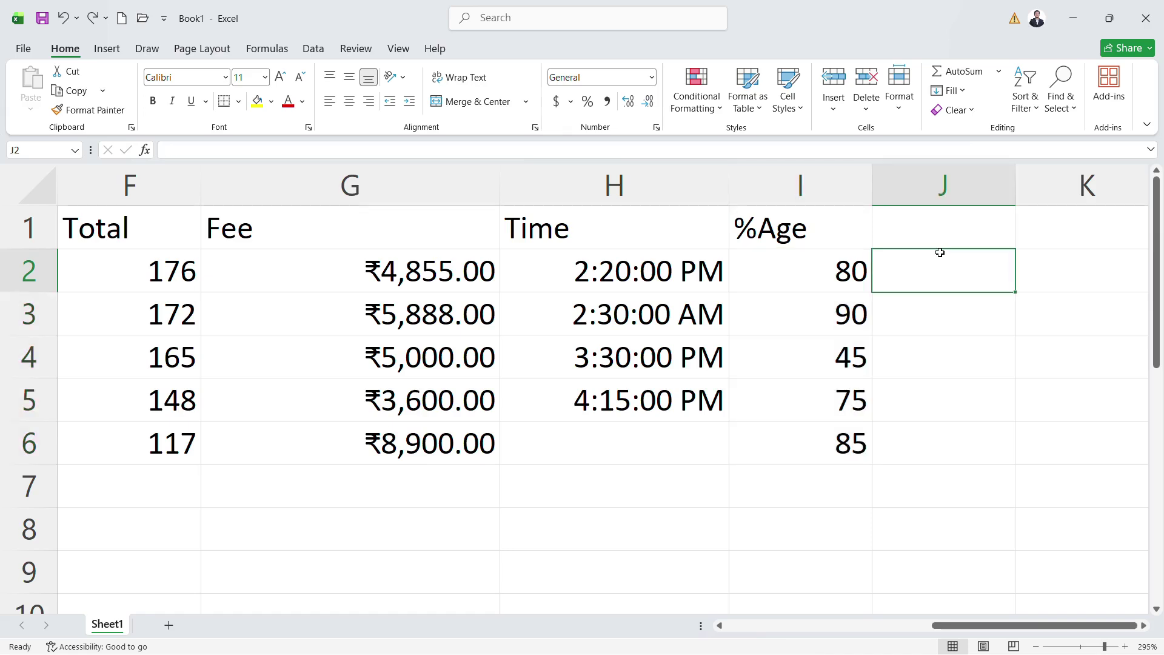
{"action": "type", "text": "="}
{"action": "type", "text": "800"}
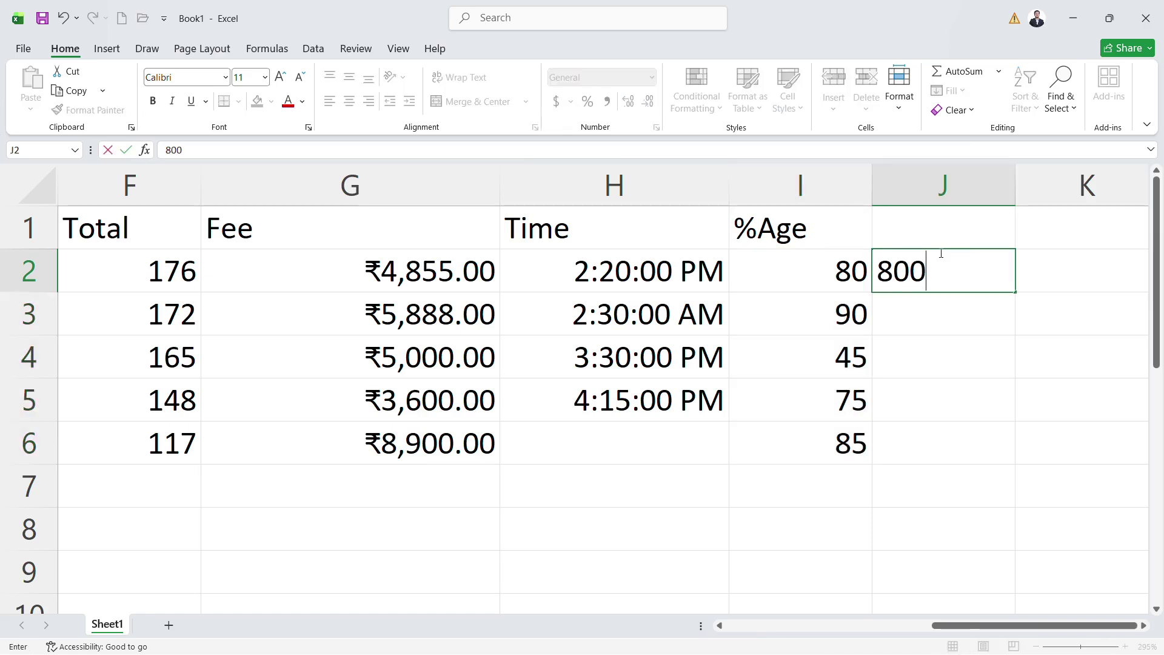
{"action": "key", "text": "Return"}
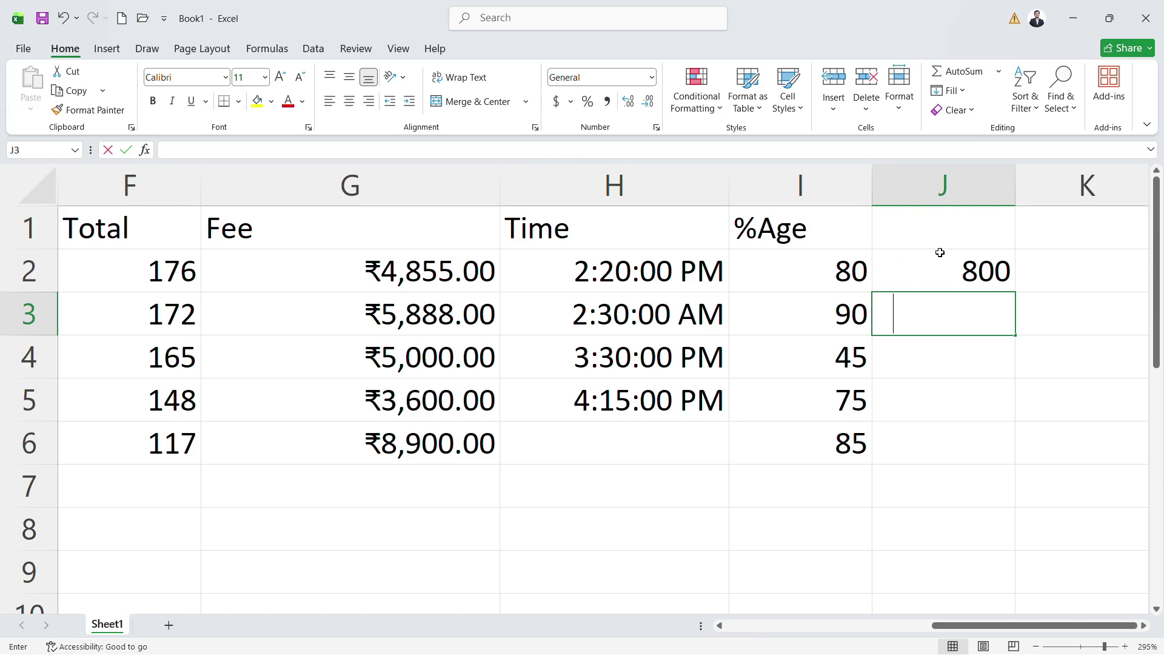
{"action": "type", "text": "900"}
{"action": "key", "text": "Return"}
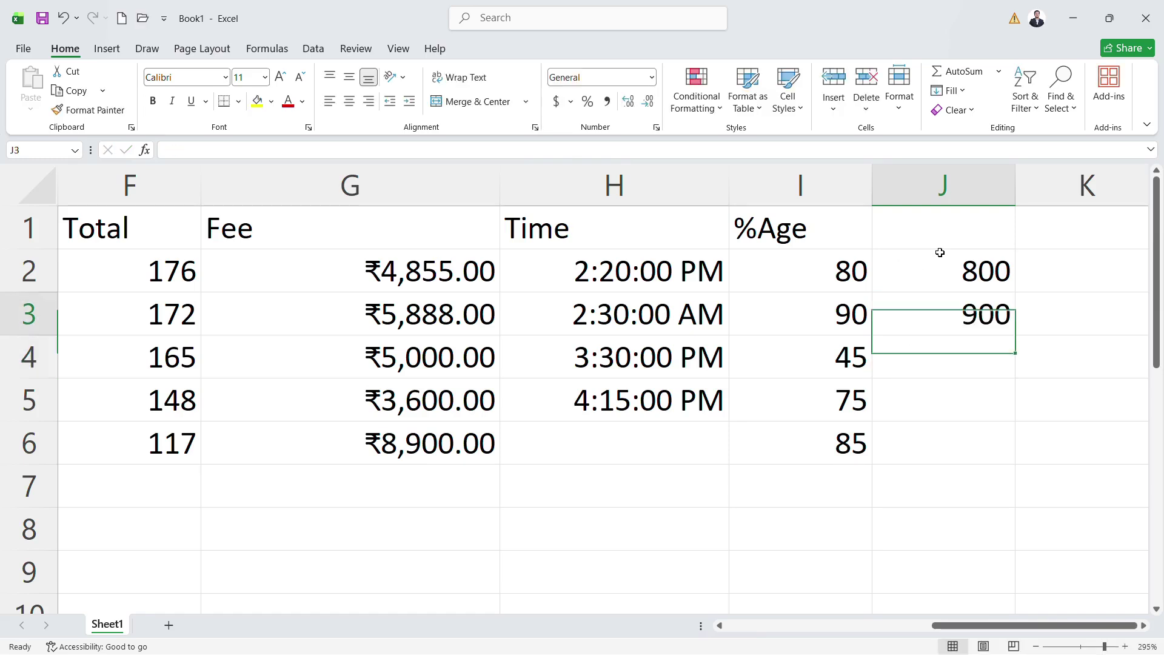
{"action": "left_click_drag", "start_coordinate": [940, 252], "coordinate": [940, 313]}
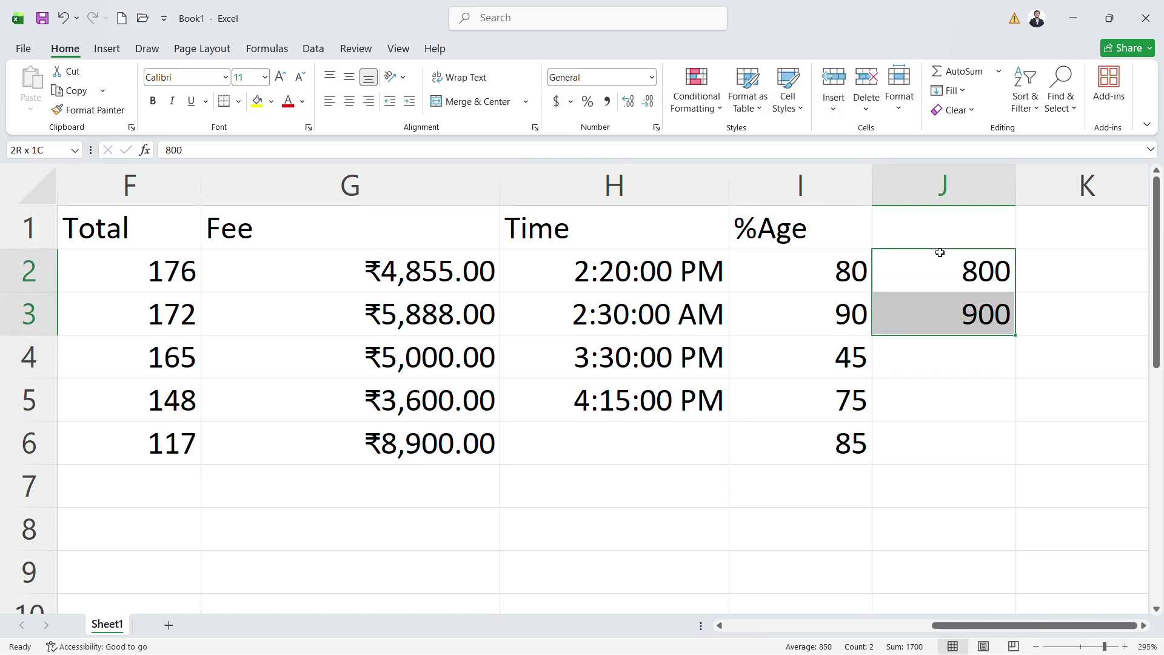
{"action": "key", "text": "Delete"}
Step: Clear the whole-number values in I2:I6, keeping the %Age heading
{"action": "key", "text": "Left"}
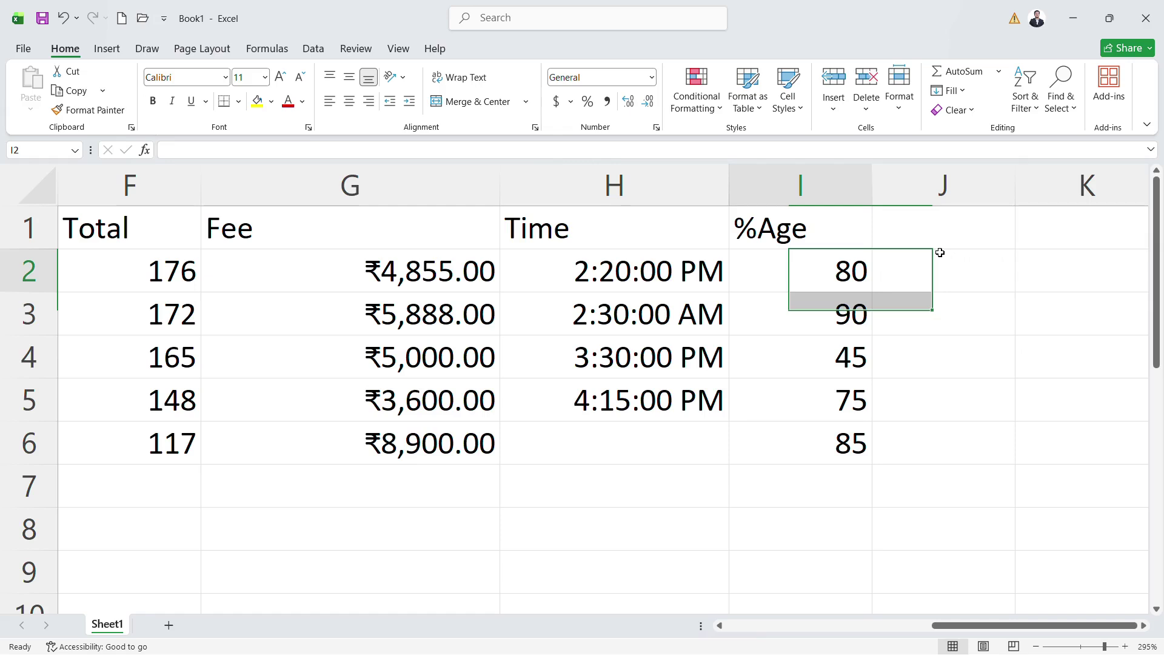
{"action": "key", "text": "ctrl+shift+Down"}
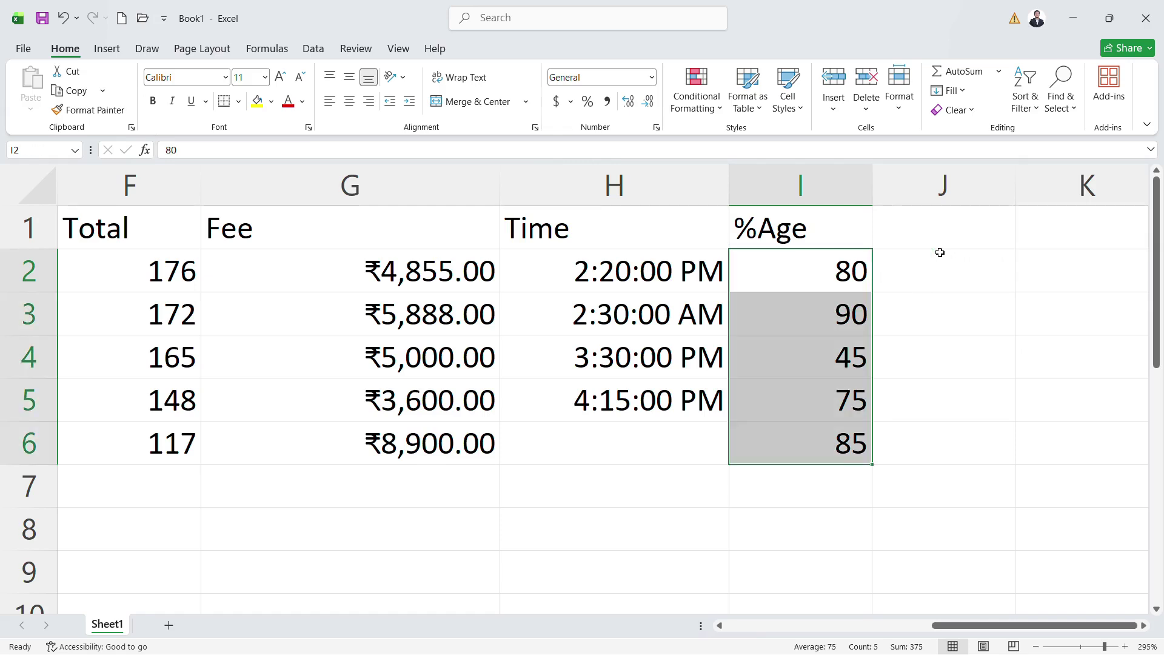
{"action": "key", "text": "Up"}
{"action": "key", "text": "Down"}
{"action": "key", "text": "ctrl+shift+Down"}
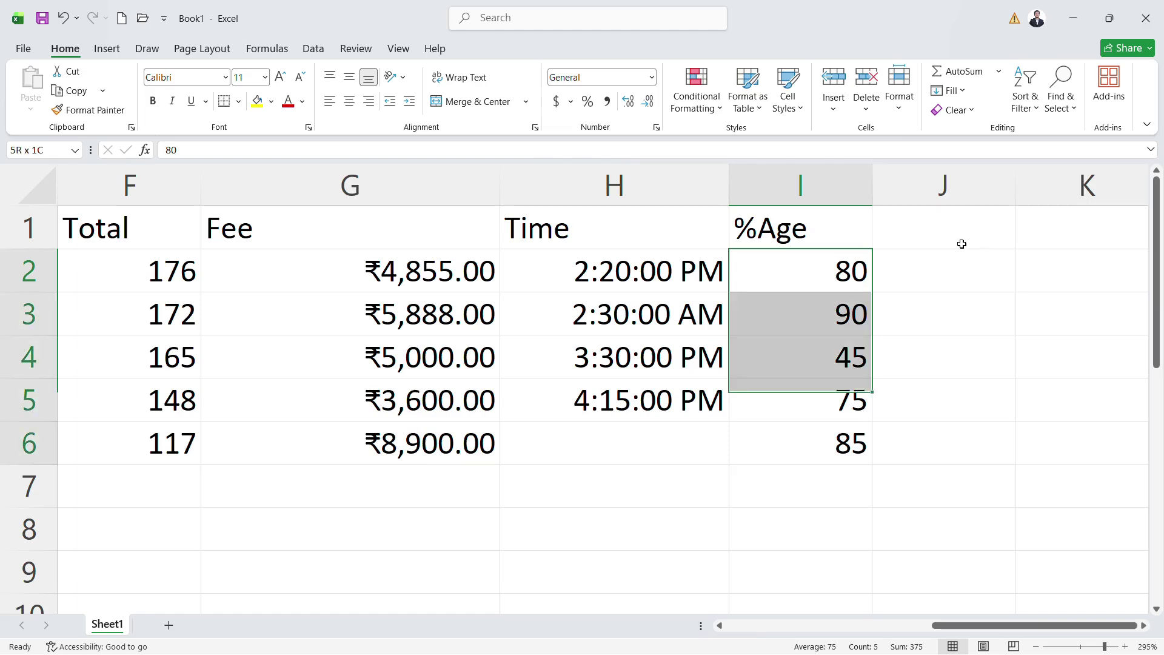
{"action": "key", "text": "Delete"}
Step: Enter the decimal values 0.8, 0.7, 0.95 and 0.56 in I2:I5 of the %Age column
{"action": "key", "text": "Up"}
{"action": "key", "text": "Down"}
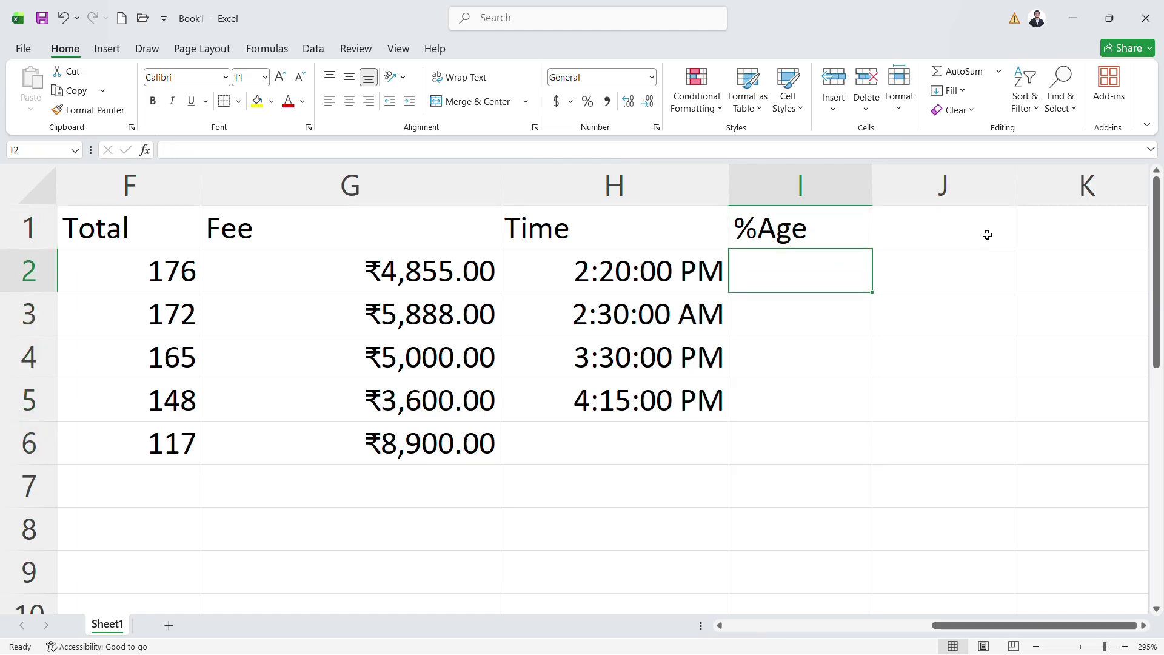
{"action": "type", "text": "80.8"}
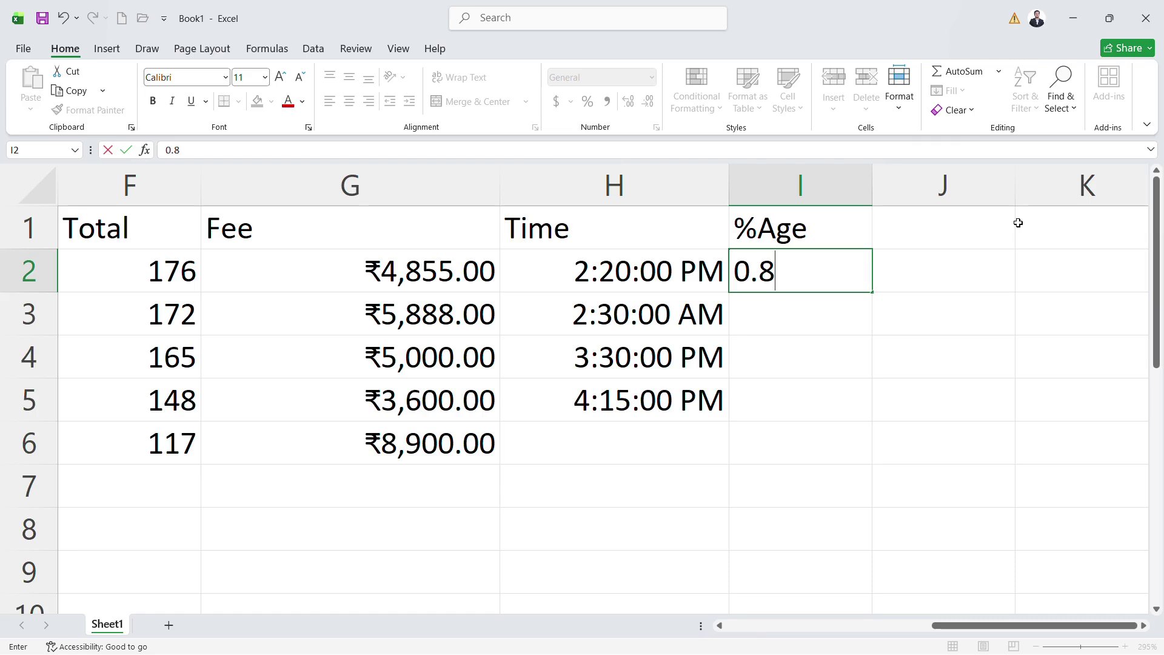
{"action": "key", "text": "Return"}
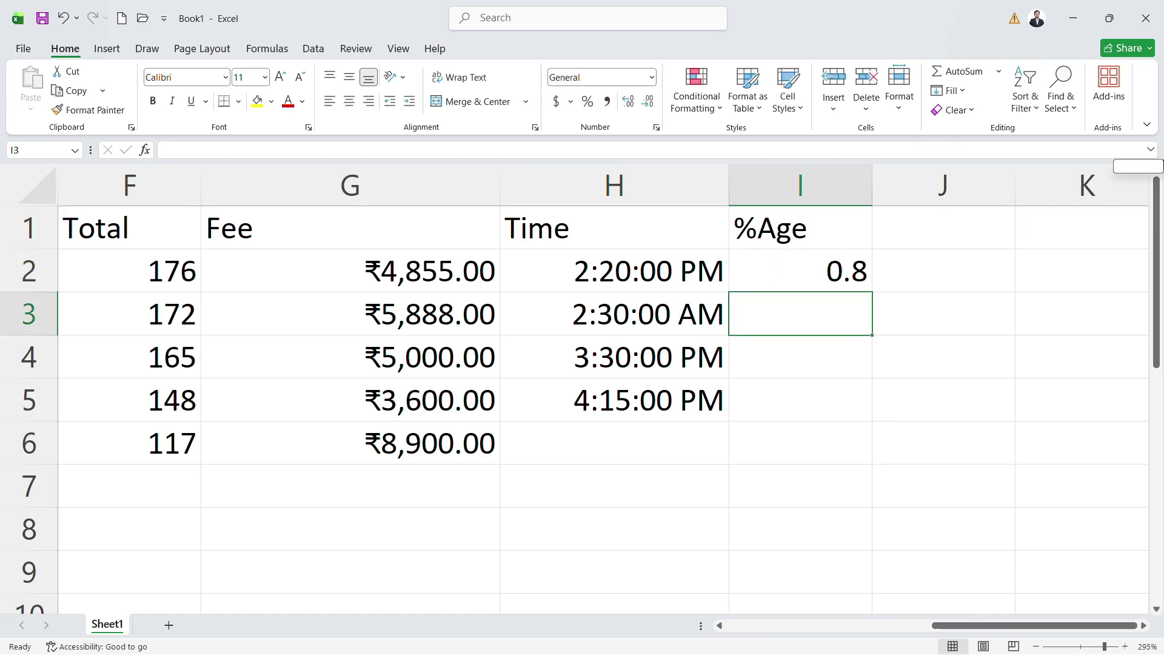
{"action": "type", "text": "0.7"}
{"action": "key", "text": "Return"}
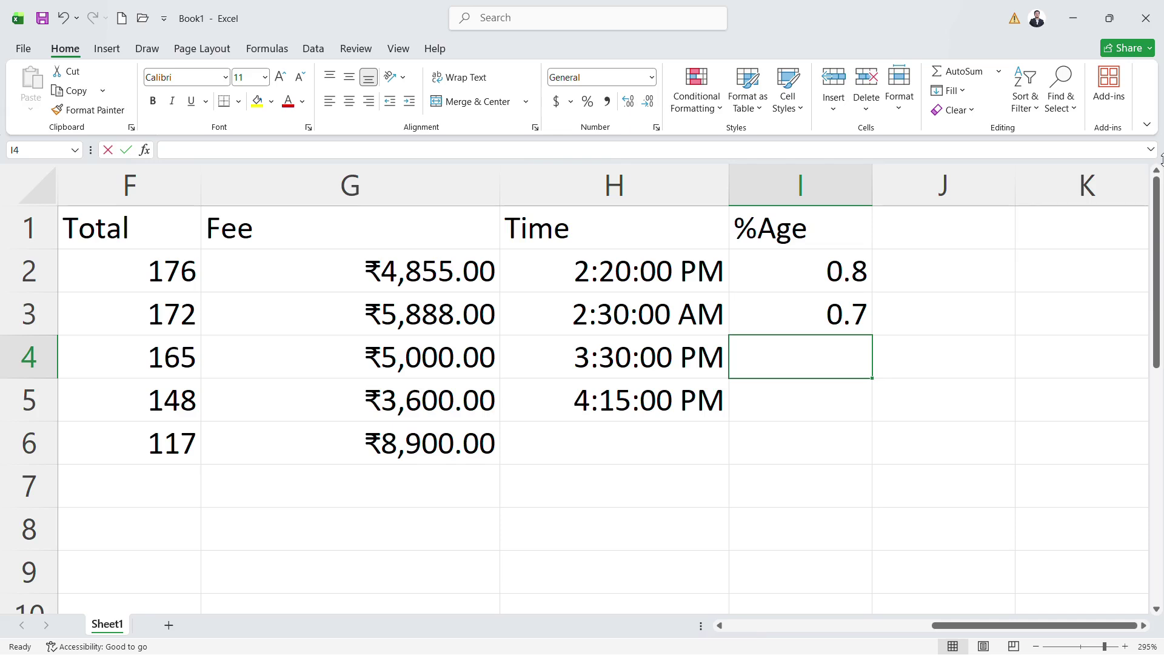
{"action": "type", "text": ".95"}
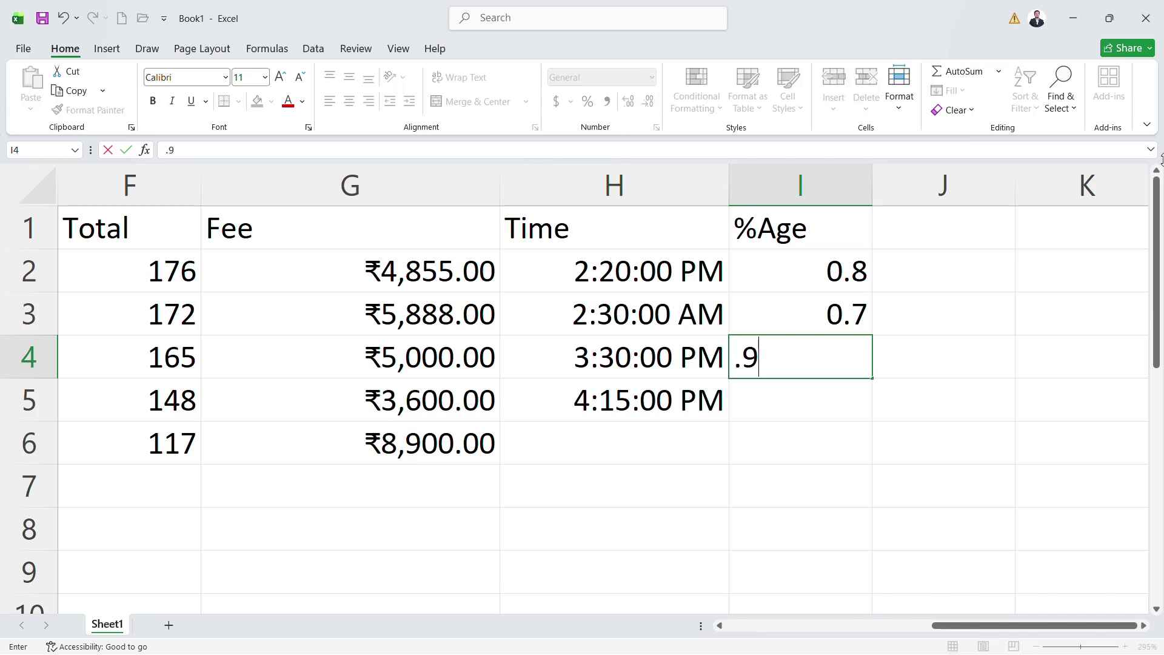
{"action": "key", "text": "Return"}
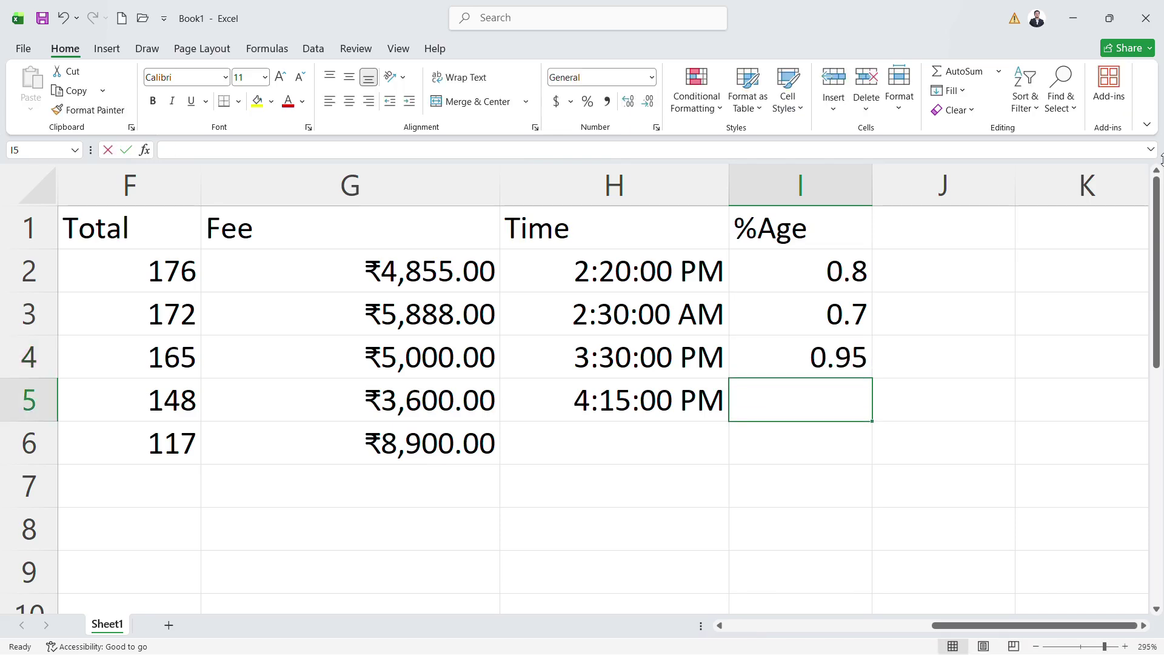
{"action": "type", "text": ".56"}
{"action": "key", "text": "Return"}
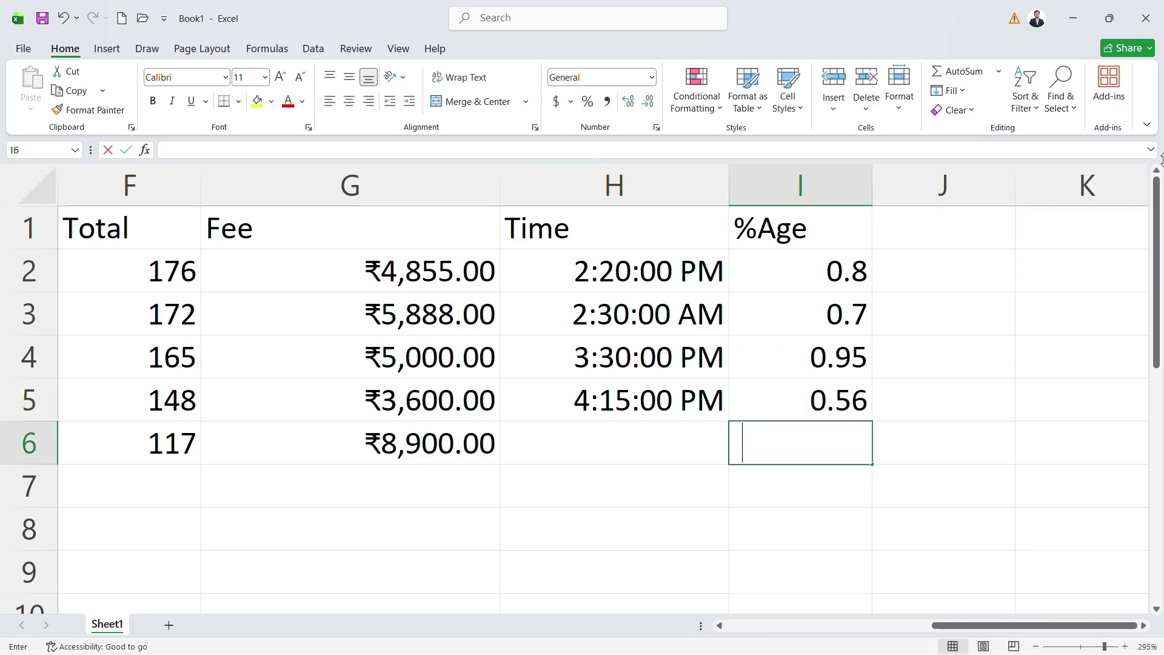
Step: Enter 0.1 in J6 and the formula =J6*100 in K6 to demonstrate the percentage calculation
{"action": "key", "text": "Tab"}
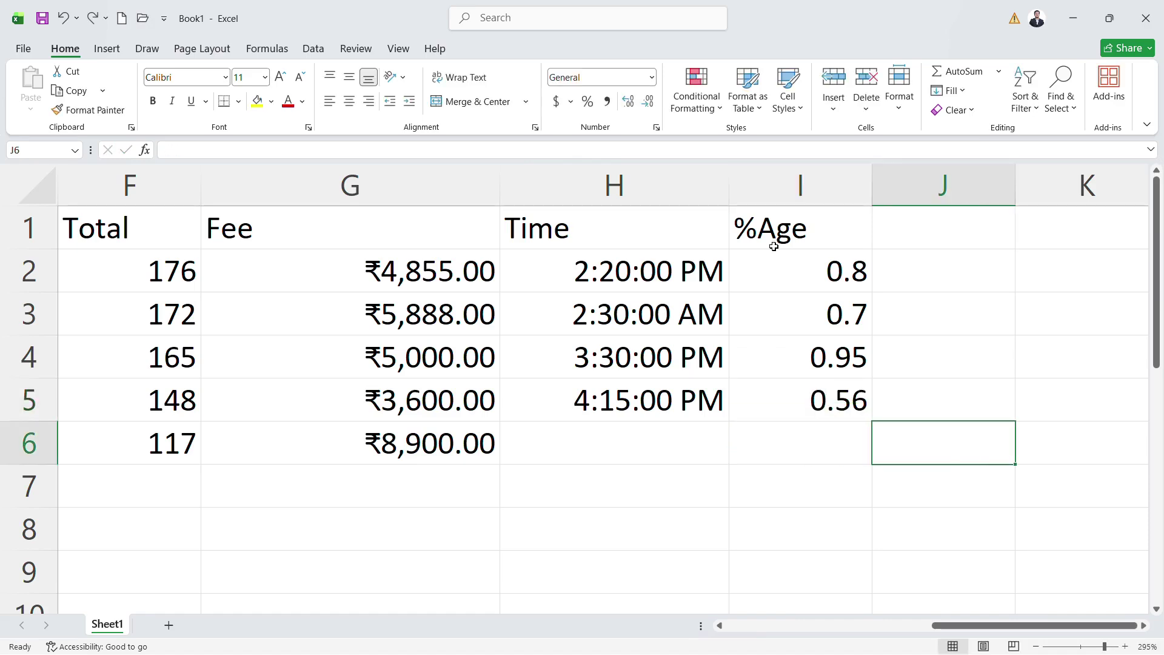
{"action": "type", "text": "0.1"}
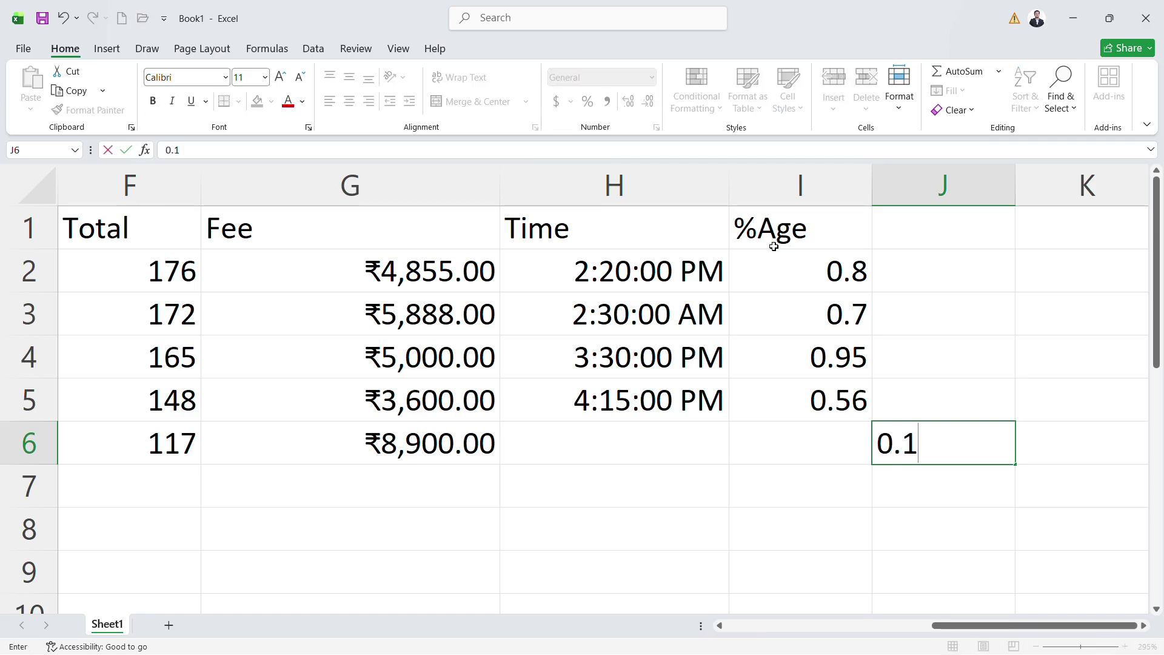
{"action": "key", "text": "Tab"}
{"action": "type", "text": "="}
{"action": "key", "text": "Left"}
{"action": "type", "text": "*100"}
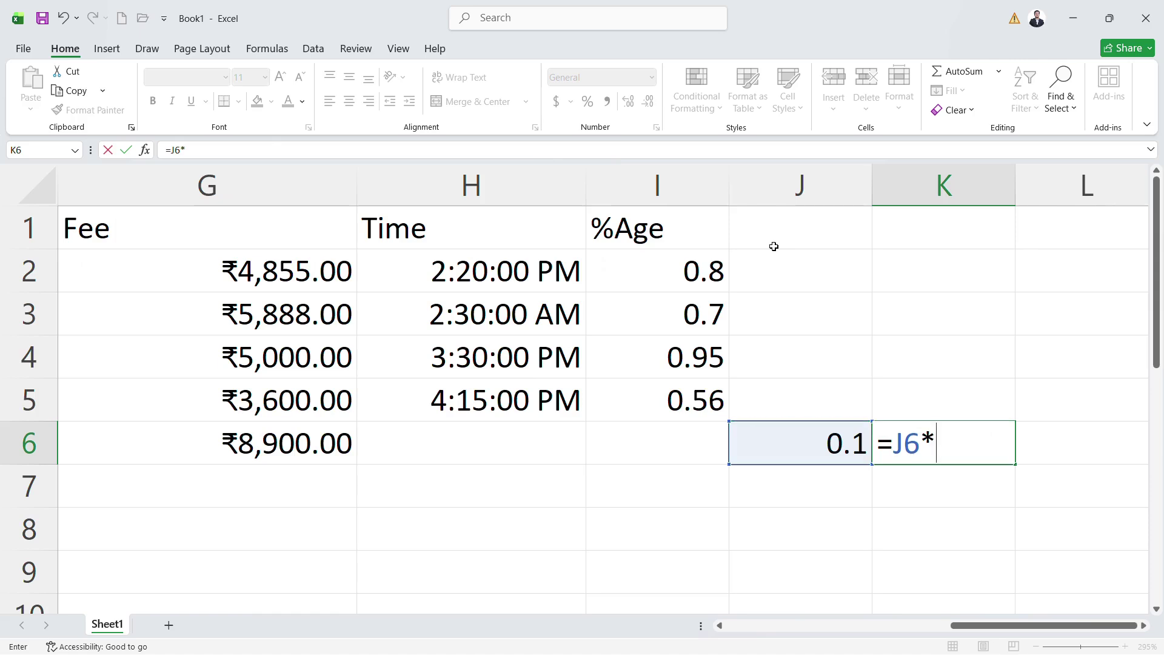
{"action": "key", "text": "Return"}
Step: Delete the demonstration value and formula from J6:K6
{"action": "key", "text": "Up"}
{"action": "key", "text": "Left"}
{"action": "key", "text": "Left"}
{"action": "key", "text": "Left"}
{"action": "key", "text": "Right"}
{"action": "key", "text": "Right"}
{"action": "key", "text": "shift+Right"}
{"action": "key", "text": "Delete"}
Step: Enter 0.01 in I6 as the last value of the %Age column
{"action": "key", "text": "Left"}
{"action": "key", "text": "Left"}
{"action": "key", "text": "Right"}
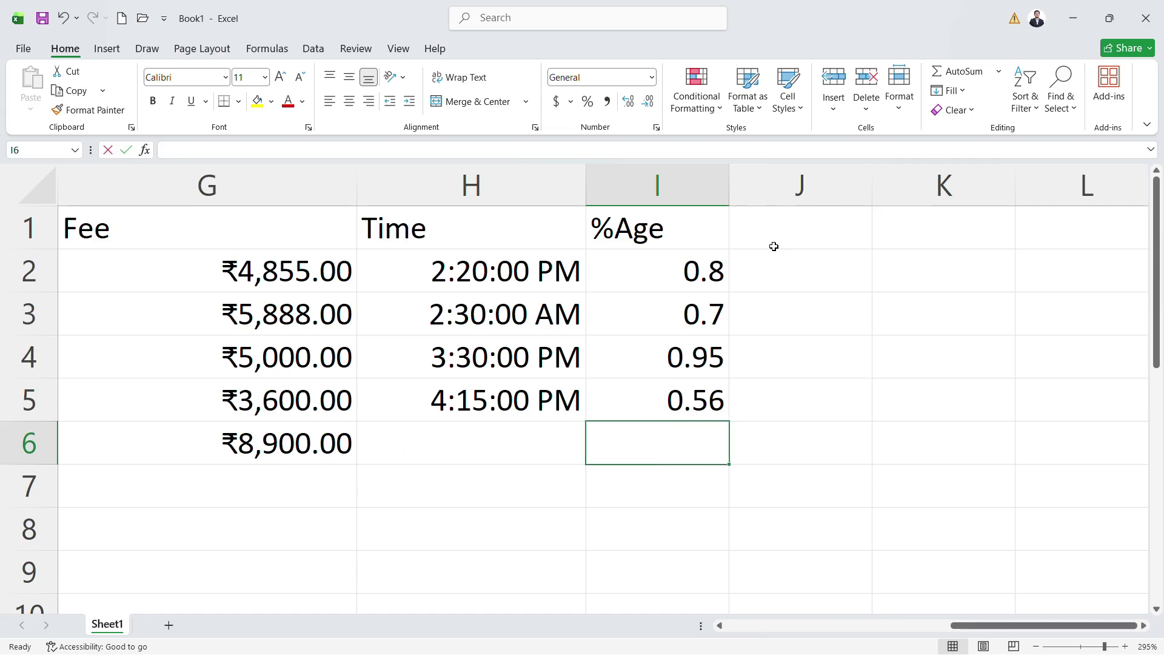
{"action": "type", "text": "0.01"}
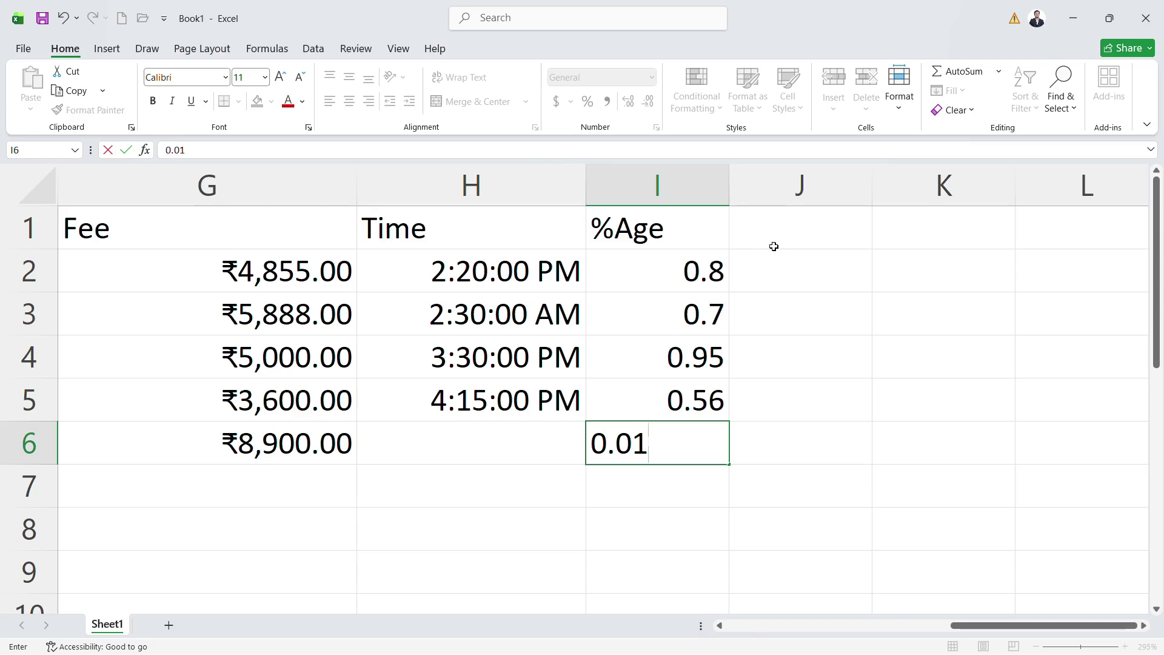
{"action": "key", "text": "Return"}
Step: Apply the Percentage format to the decimal values in I2:I6 and widen column I
{"action": "key", "text": "Up"}
{"action": "key", "text": "Up"}
{"action": "key", "text": "Up"}
{"action": "key", "text": "Up"}
{"action": "key", "text": "Up"}
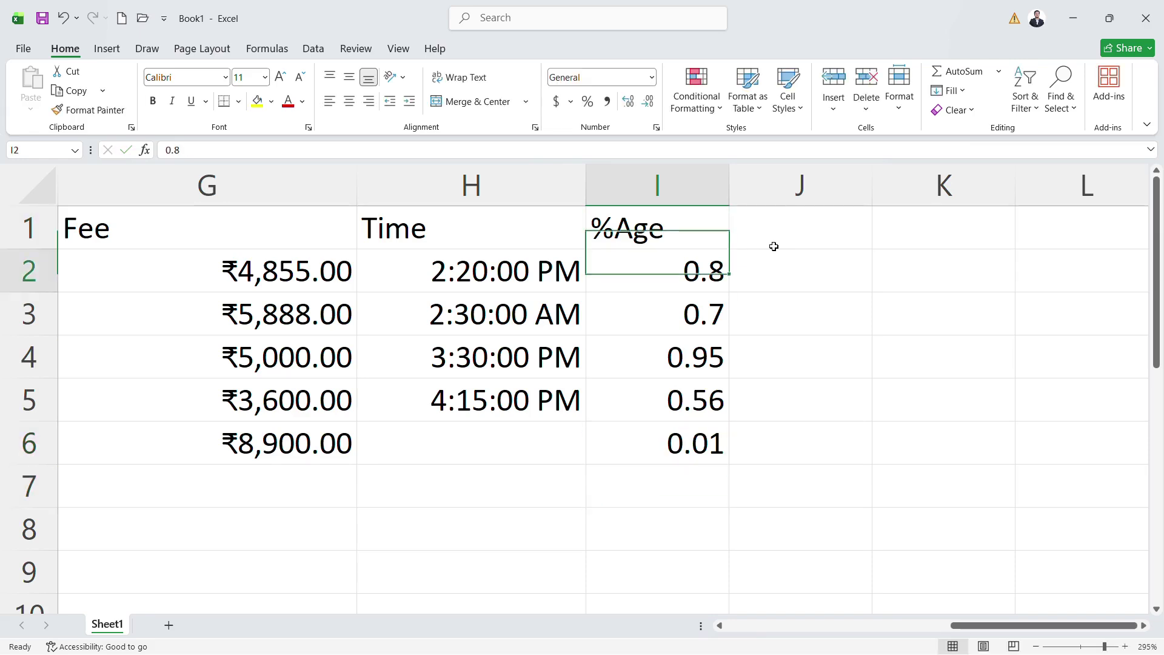
{"action": "key", "text": "ctrl+shift+Down"}
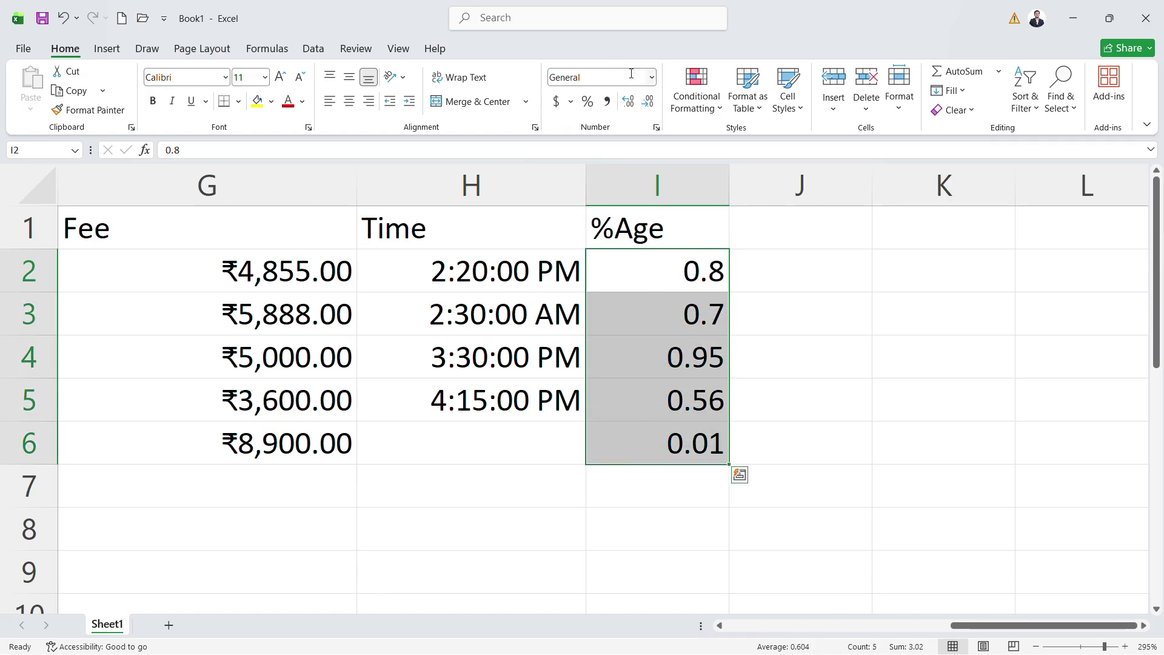
{"action": "left_click", "coordinate": [651, 77]}
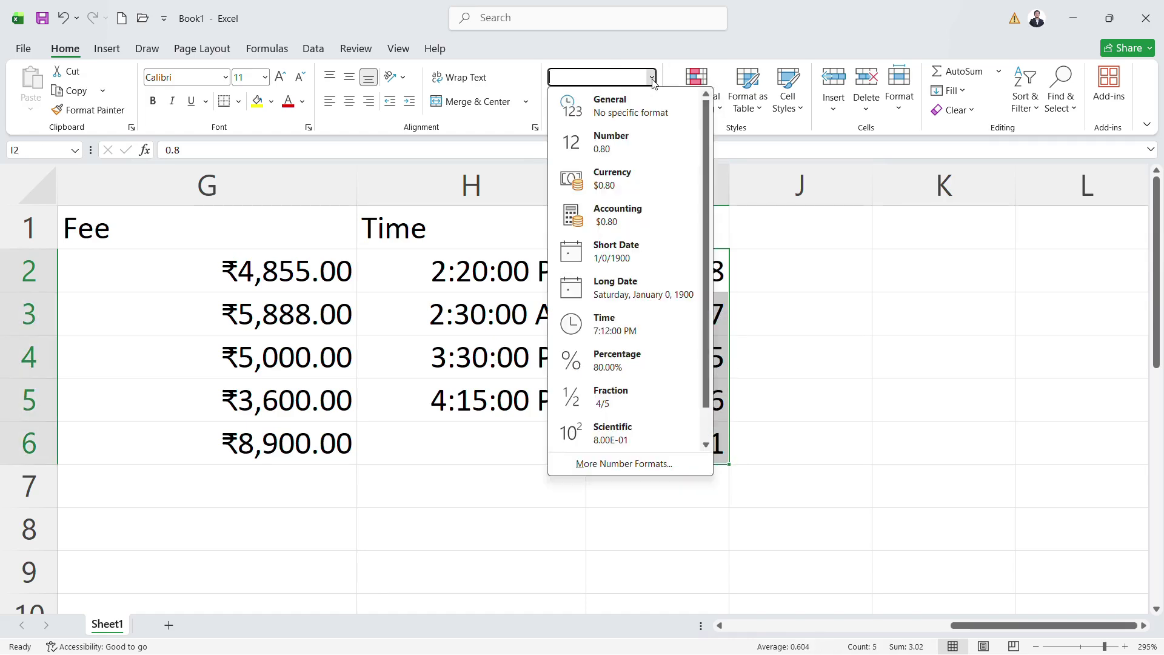
{"action": "left_click", "coordinate": [614, 365]}
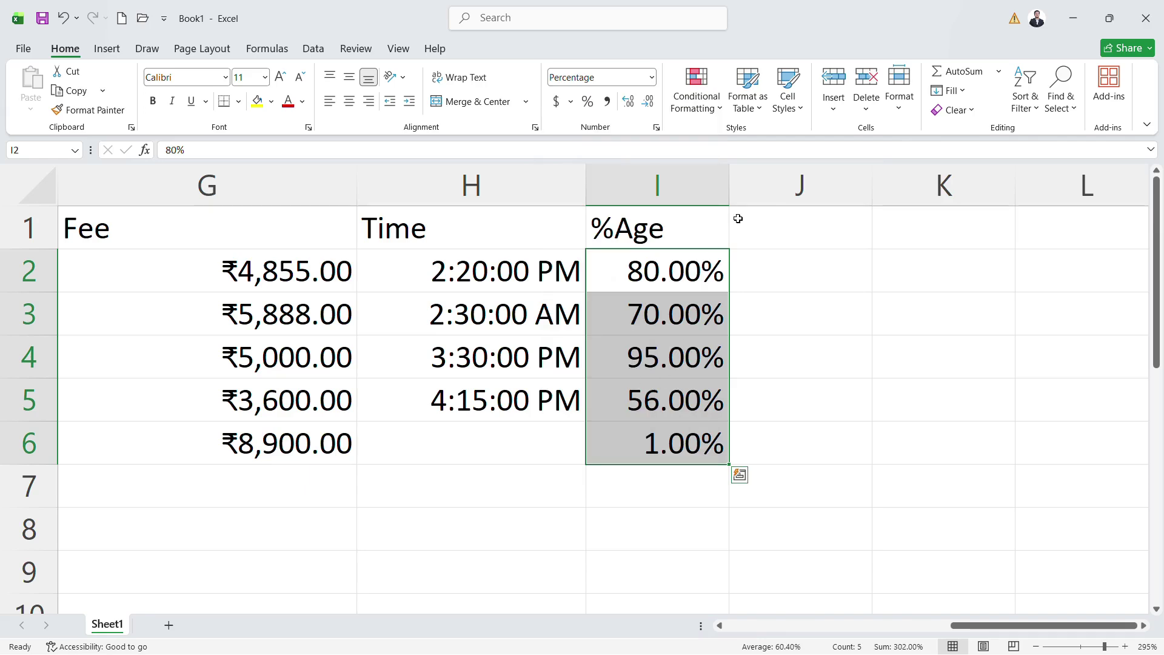
{"action": "left_click_drag", "start_coordinate": [729, 182], "coordinate": [827, 181]}
Step: Examine the formatted percentages in the %Age column one by one from I2 to I6
{"action": "left_click_drag", "start_coordinate": [758, 271], "coordinate": [761, 444]}
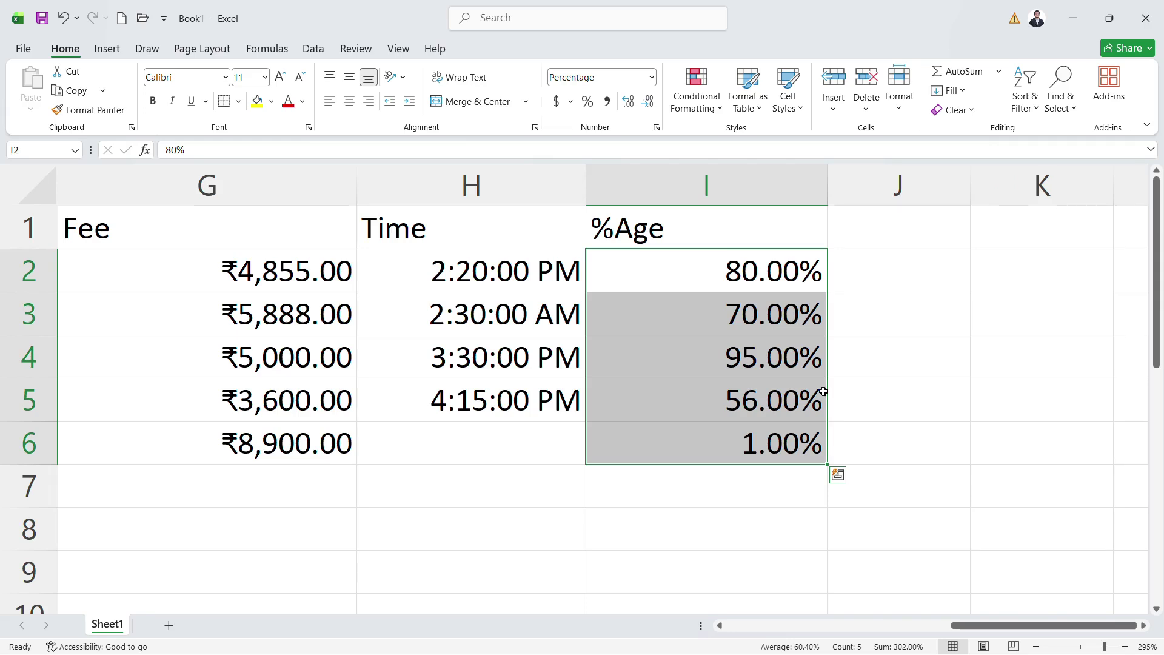
{"action": "left_click", "coordinate": [767, 272]}
{"action": "key", "text": "Return"}
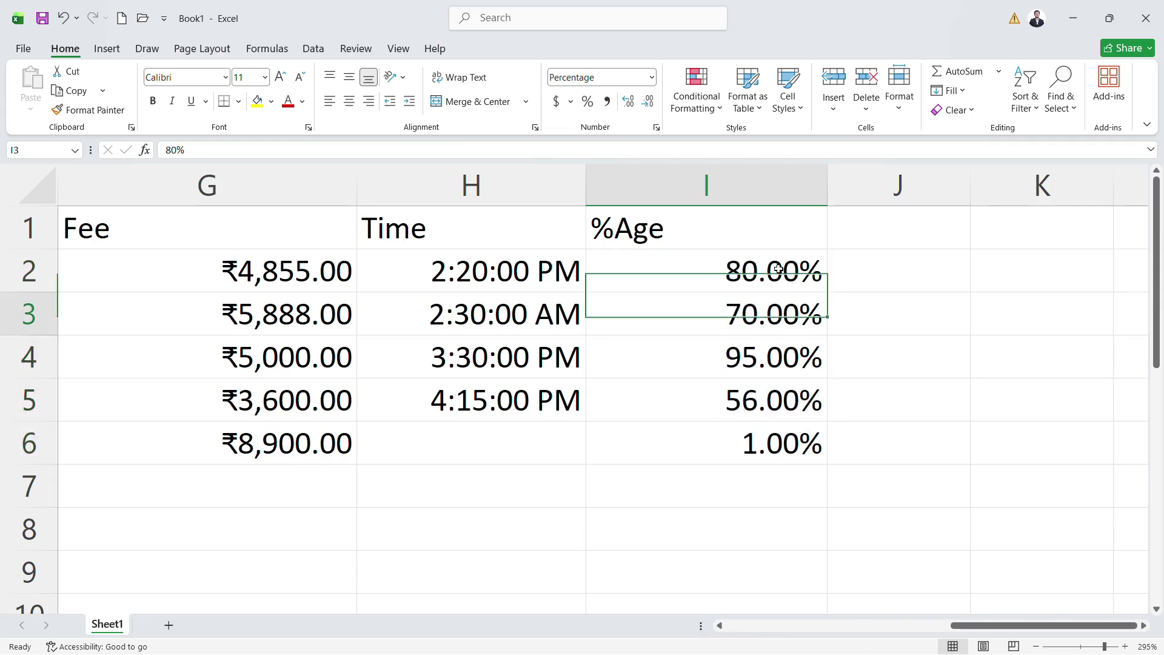
{"action": "key", "text": "Return"}
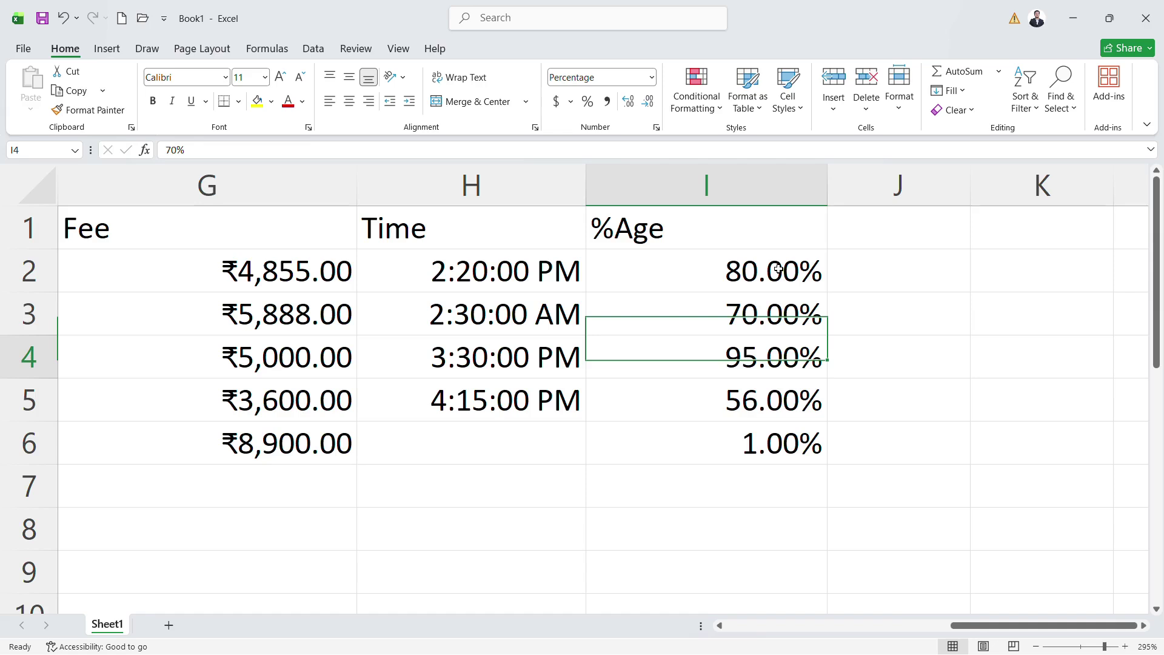
{"action": "key", "text": "Return"}
{"action": "key", "text": "Return"}
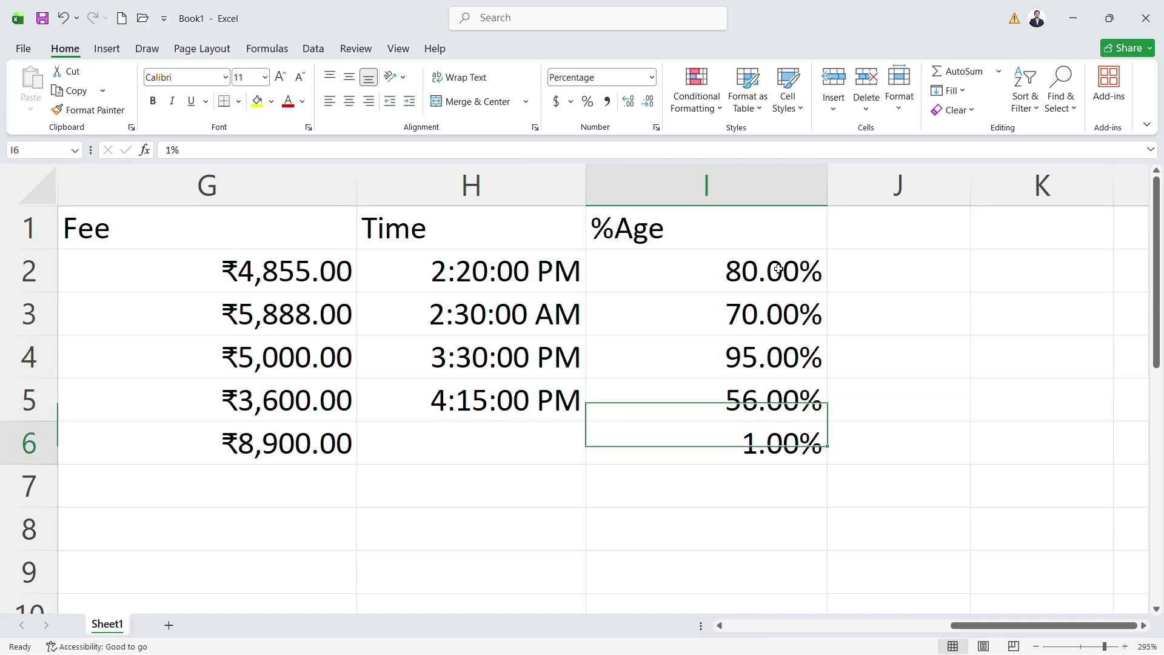
{"action": "type", "text": "1"}
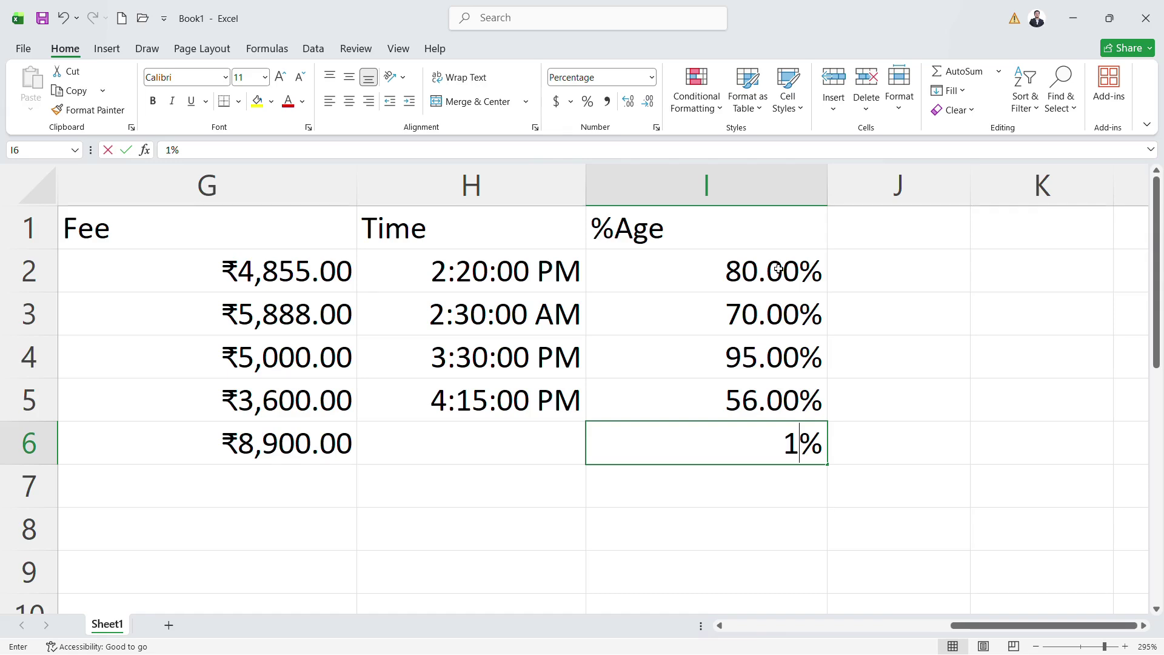
{"action": "key", "text": "BackSpace"}
{"action": "type", "text": "0."}
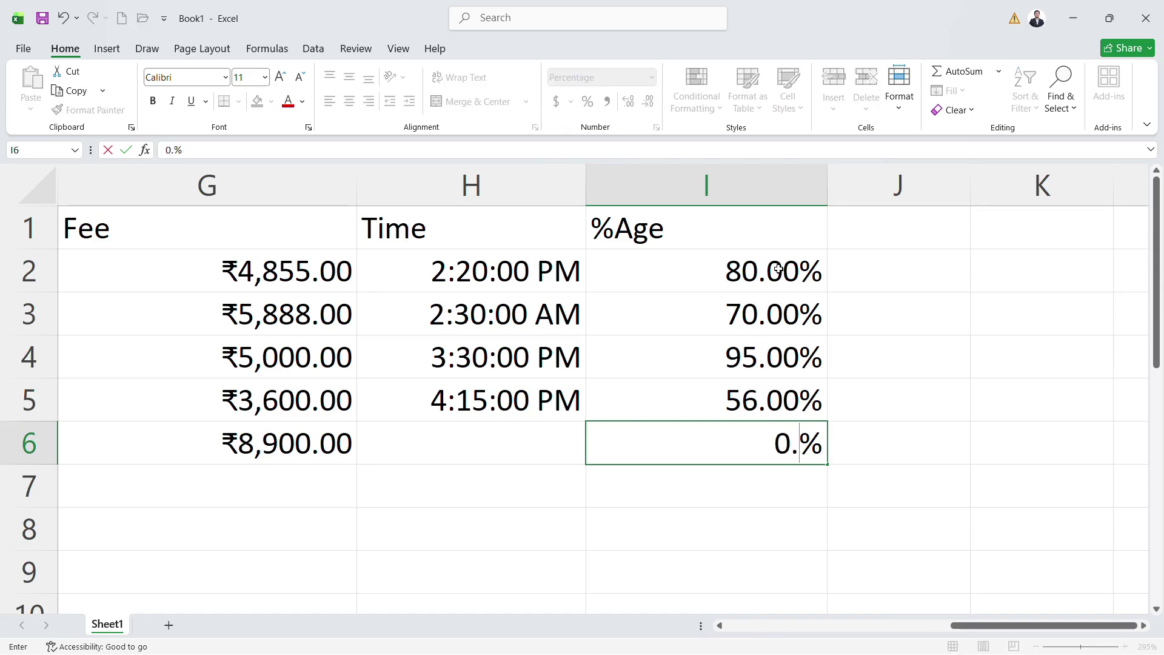
{"action": "type", "text": "1"}
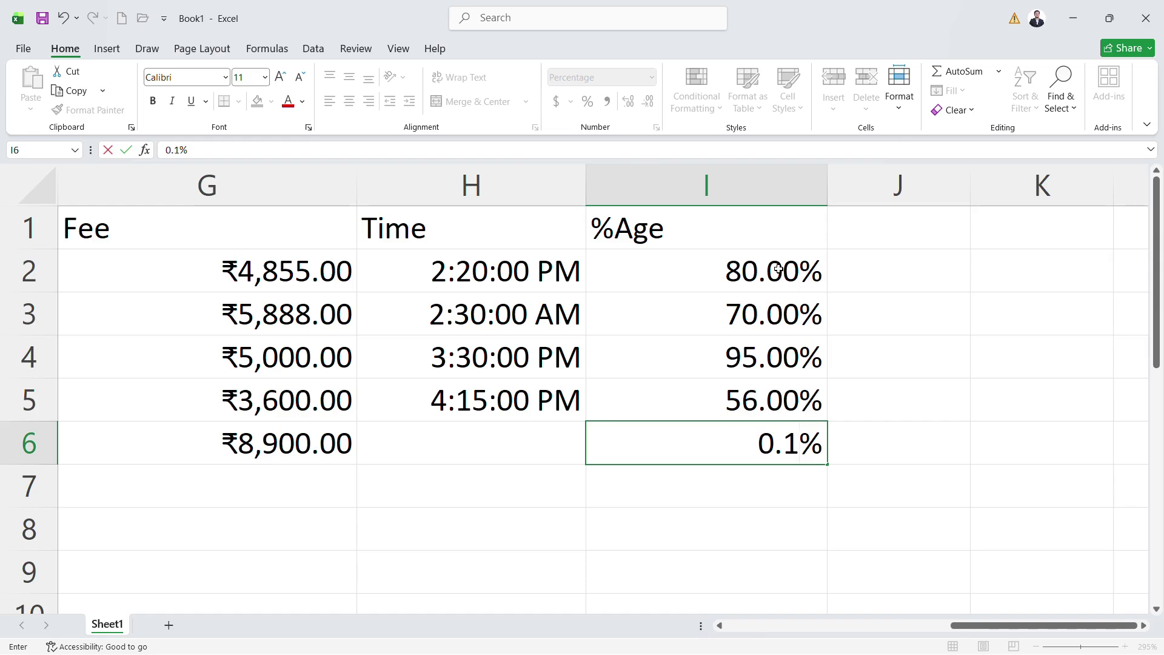
{"action": "key", "text": "ctrl+Return"}
{"action": "key", "text": "ctrl+Up"}
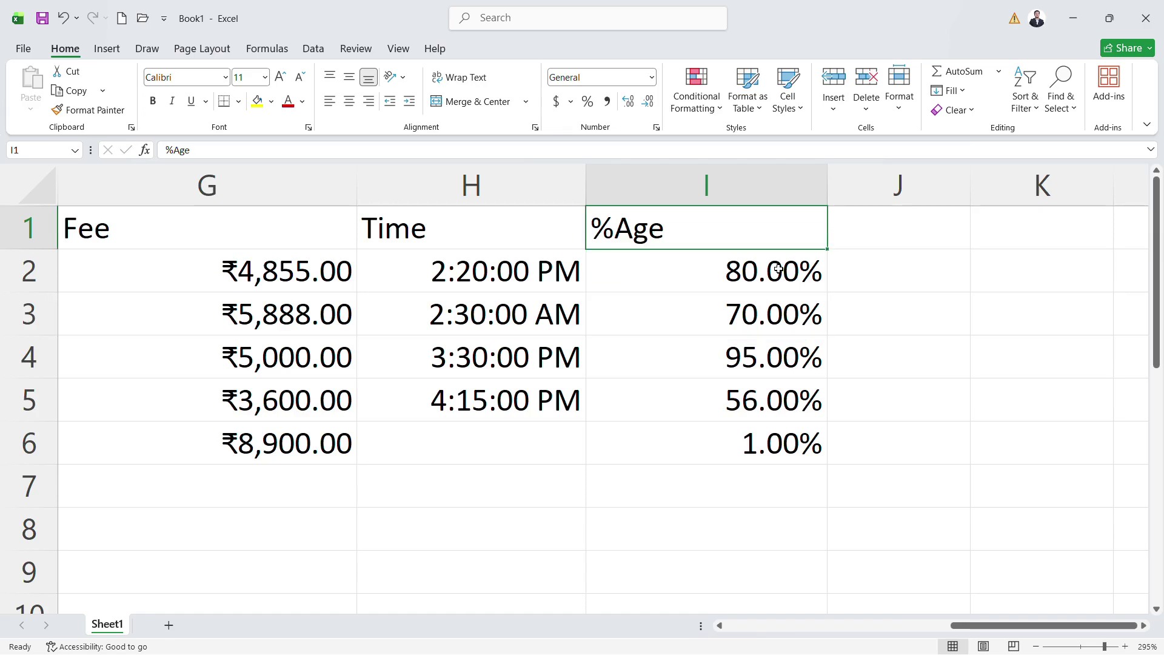
Step: Look through the list of number formats for the %Age cells I1:I6 without applying one
{"action": "key", "text": "ctrl+Down"}
{"action": "key", "text": "ctrl+shift+Up"}
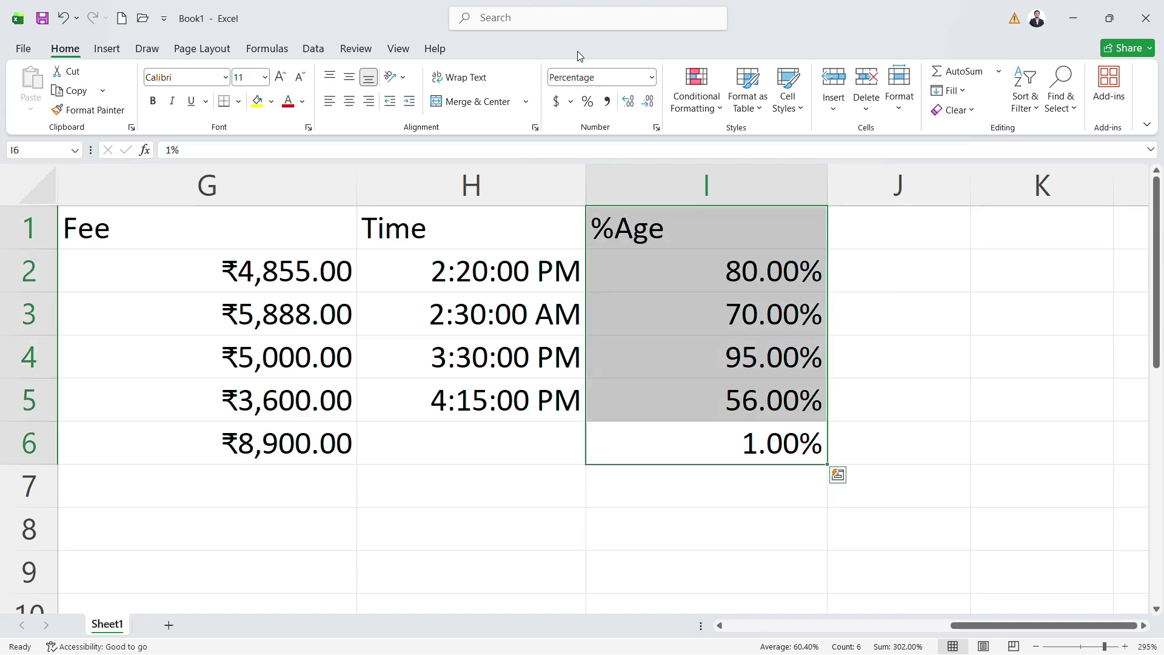
{"action": "left_click", "coordinate": [651, 77]}
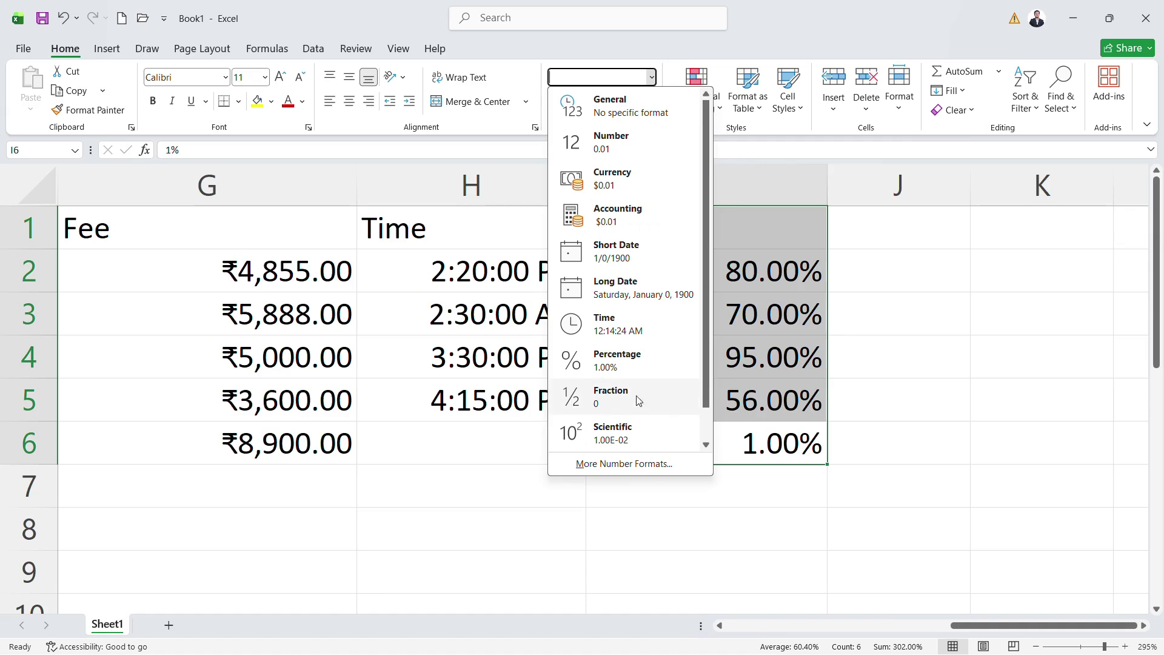
{"action": "left_click_drag", "start_coordinate": [706, 303], "coordinate": [710, 379]}
{"action": "left_click", "coordinate": [759, 304]}
Step: Enter 1/2 in L2, 5/8 in M2 and 12/2 in M3 without setting a number format first
{"action": "scroll", "coordinate": [760, 308], "scroll_direction": "right", "scroll_amount": 10}
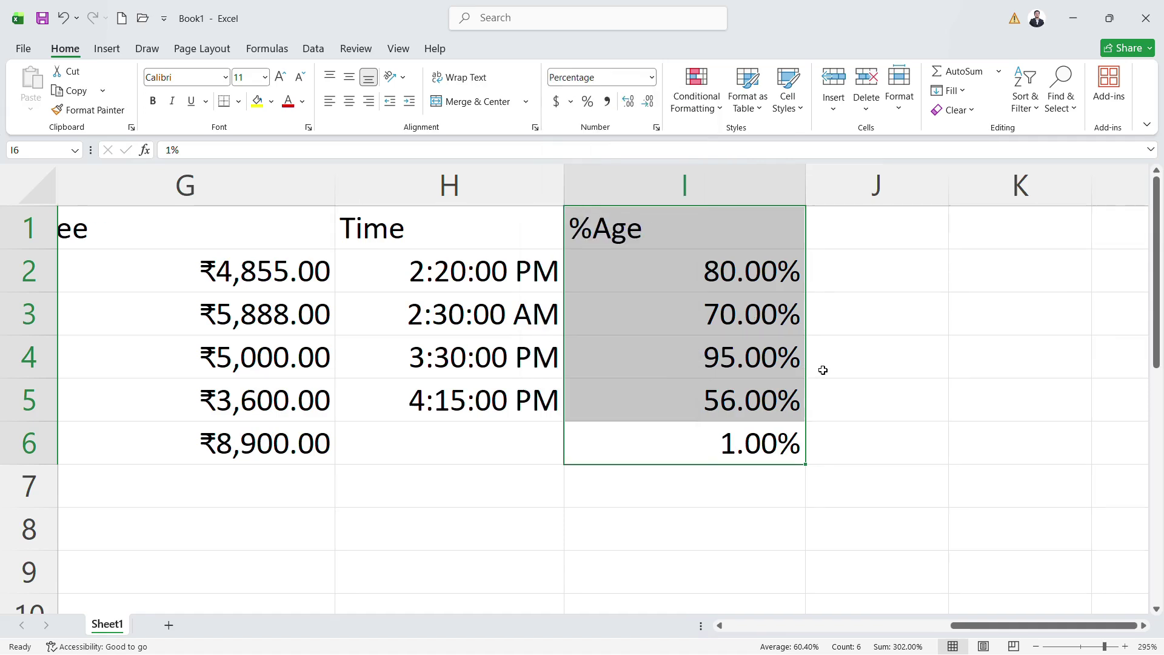
{"action": "left_click", "coordinate": [515, 283]}
{"action": "left_click", "coordinate": [522, 285]}
{"action": "left_click", "coordinate": [439, 276]}
{"action": "type", "text": "1/2"}
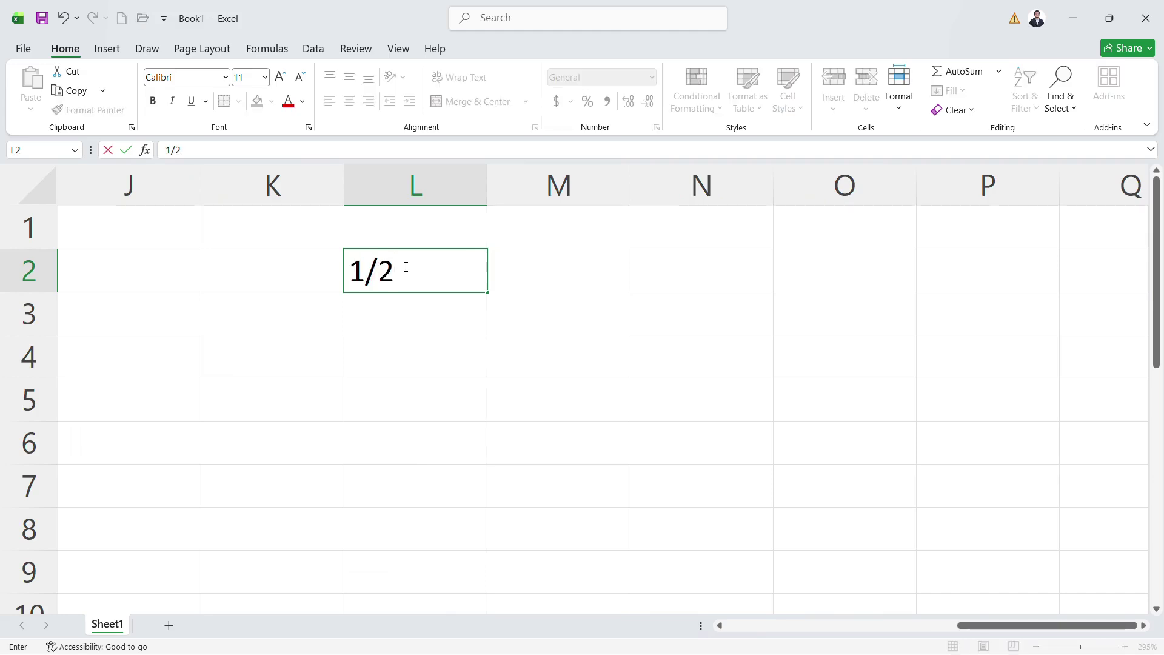
{"action": "key", "text": "ctrl+Return"}
{"action": "key", "text": "Right"}
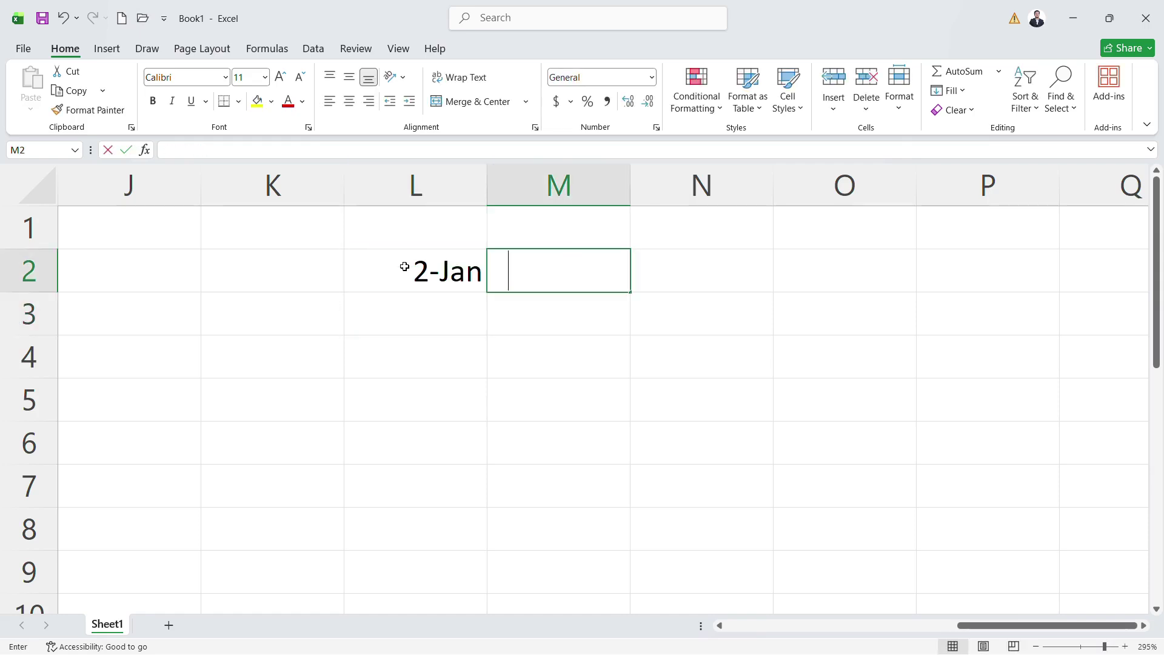
{"action": "type", "text": "5/8"}
{"action": "key", "text": "Return"}
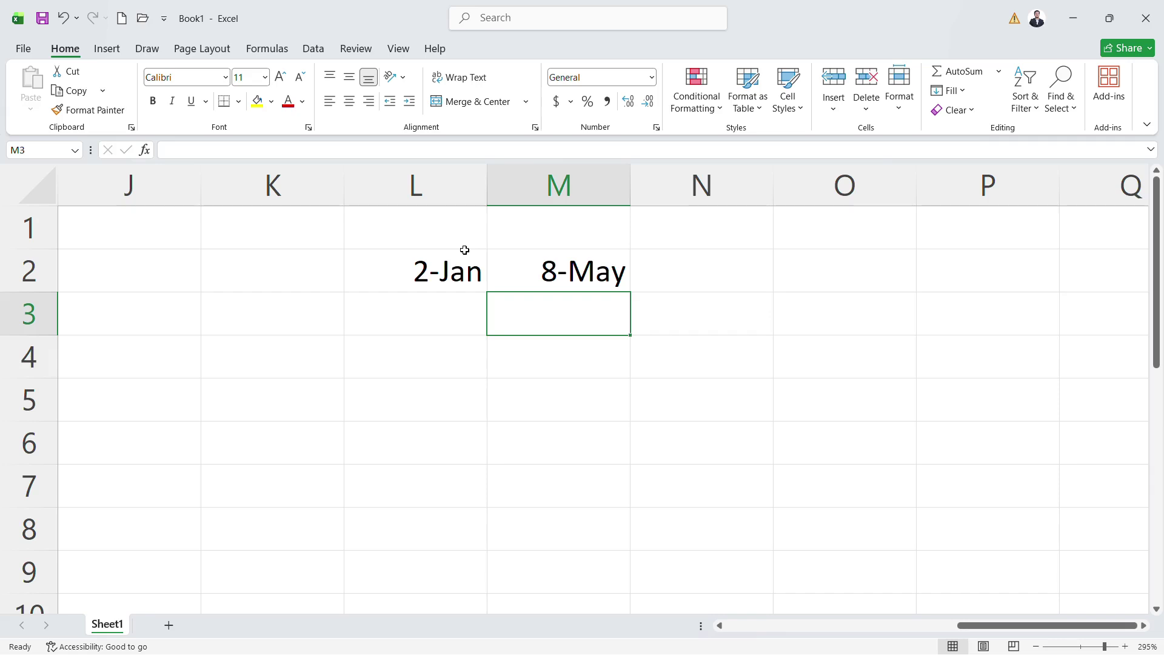
{"action": "type", "text": "12/2"}
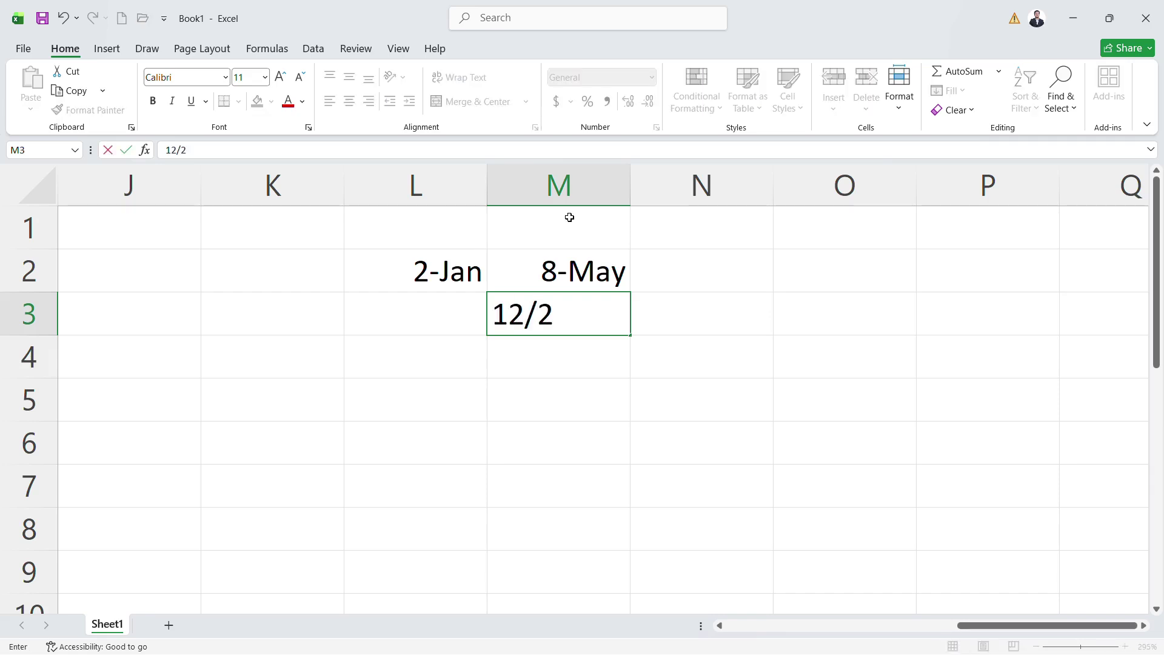
{"action": "key", "text": "Return"}
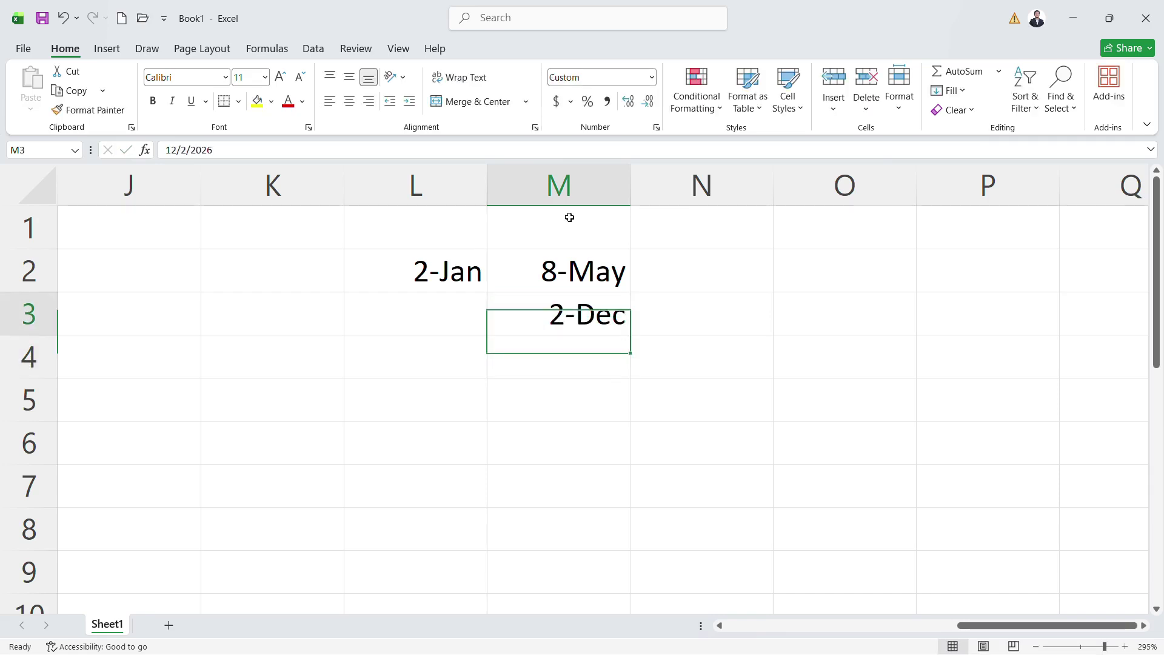
Step: Try entering 1/2 in L3, below the first trial fraction
{"action": "key", "text": "Up"}
{"action": "key", "text": "Left"}
{"action": "key", "text": "Left"}
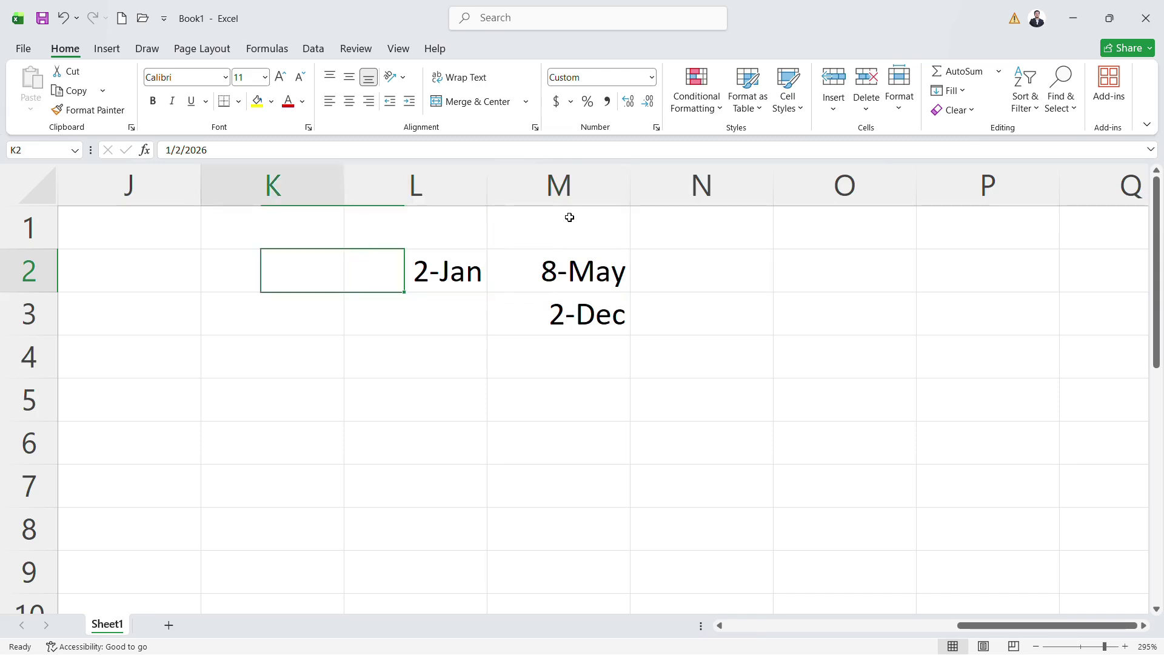
{"action": "key", "text": "Down"}
{"action": "key", "text": "Right"}
{"action": "type", "text": "1/2"}
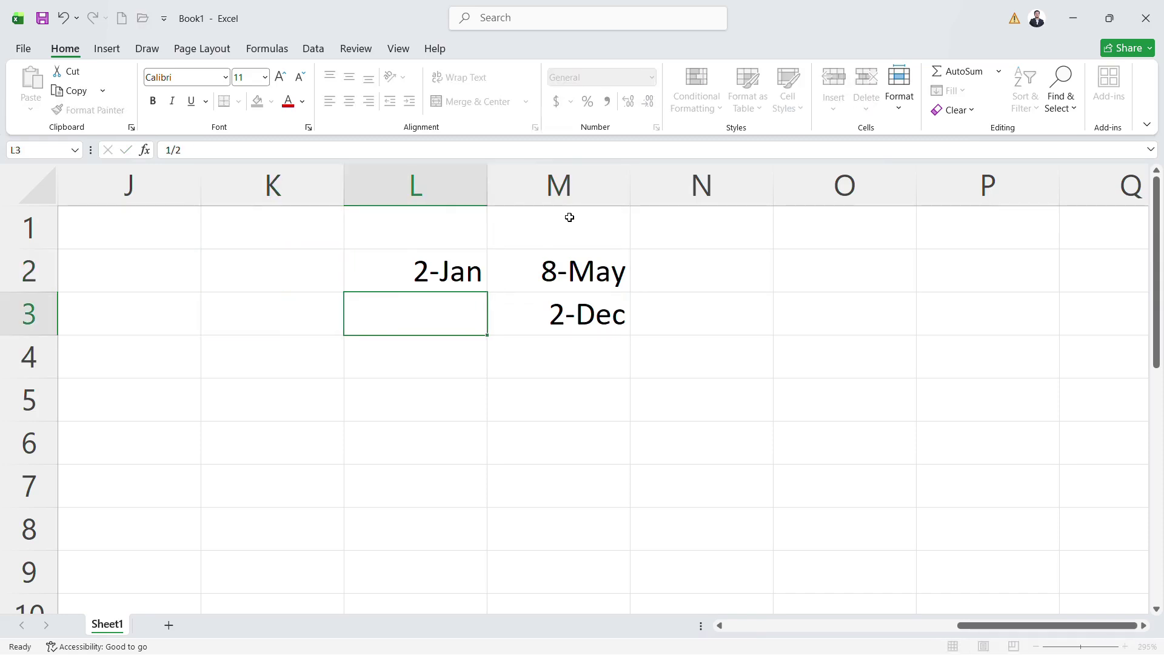
{"action": "key", "text": "Return"}
Step: Delete the trial fraction entries from L2:M3
{"action": "key", "text": "Up"}
{"action": "key", "text": "Up"}
{"action": "key", "text": "shift+Right"}
{"action": "key", "text": "shift+Down"}
{"action": "key", "text": "Delete"}
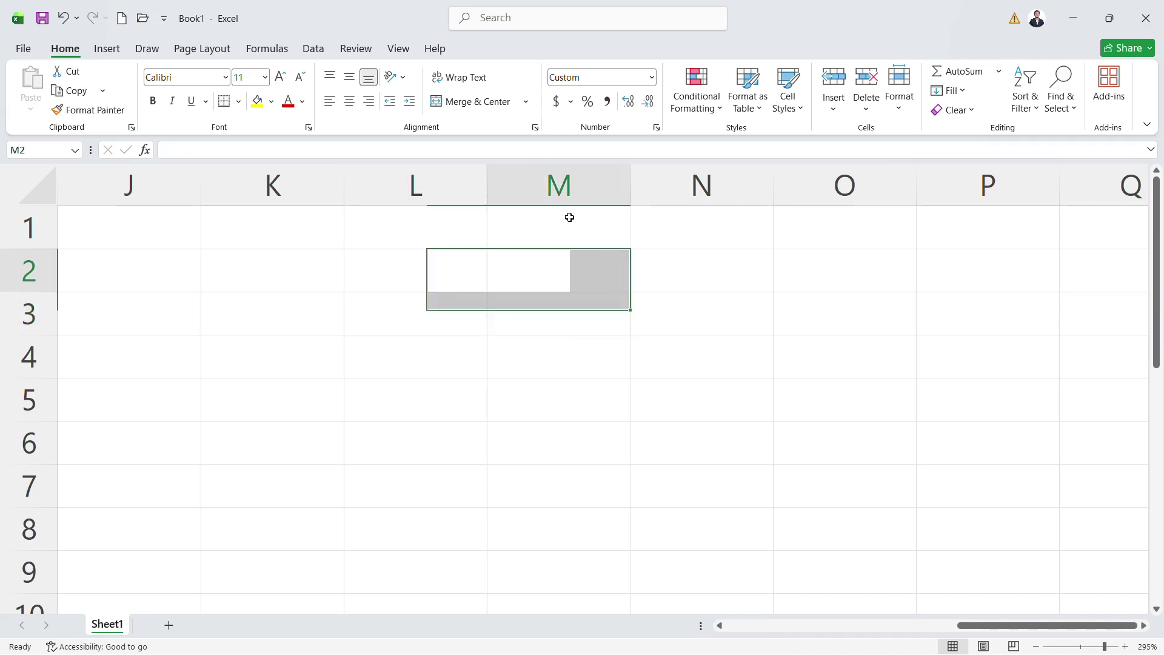
Step: Apply the Fraction number format to the empty range K1:M4
{"action": "key", "text": "Right"}
{"action": "key", "text": "Right"}
{"action": "key", "text": "Right"}
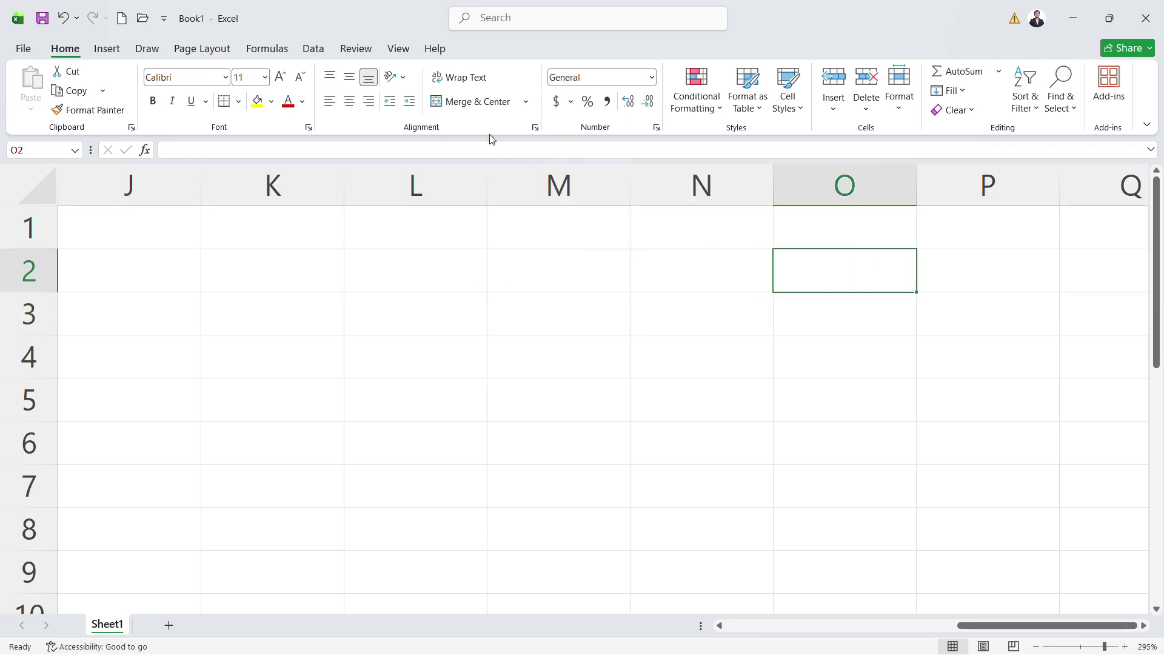
{"action": "left_click", "coordinate": [651, 77]}
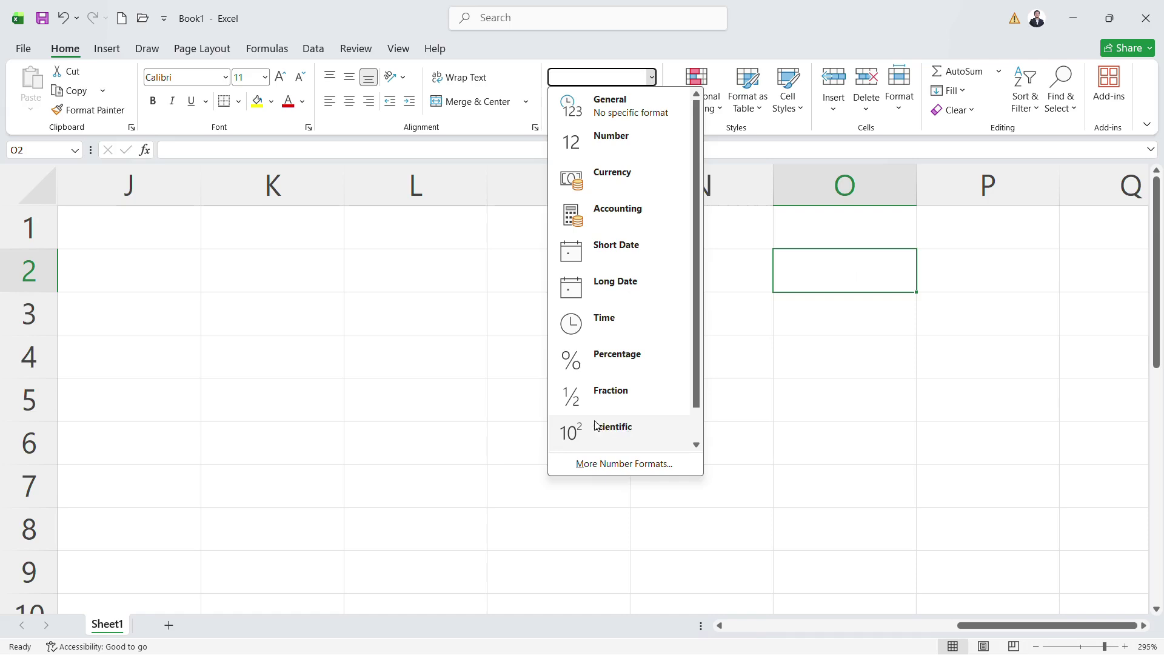
{"action": "left_click_drag", "start_coordinate": [701, 328], "coordinate": [700, 364]}
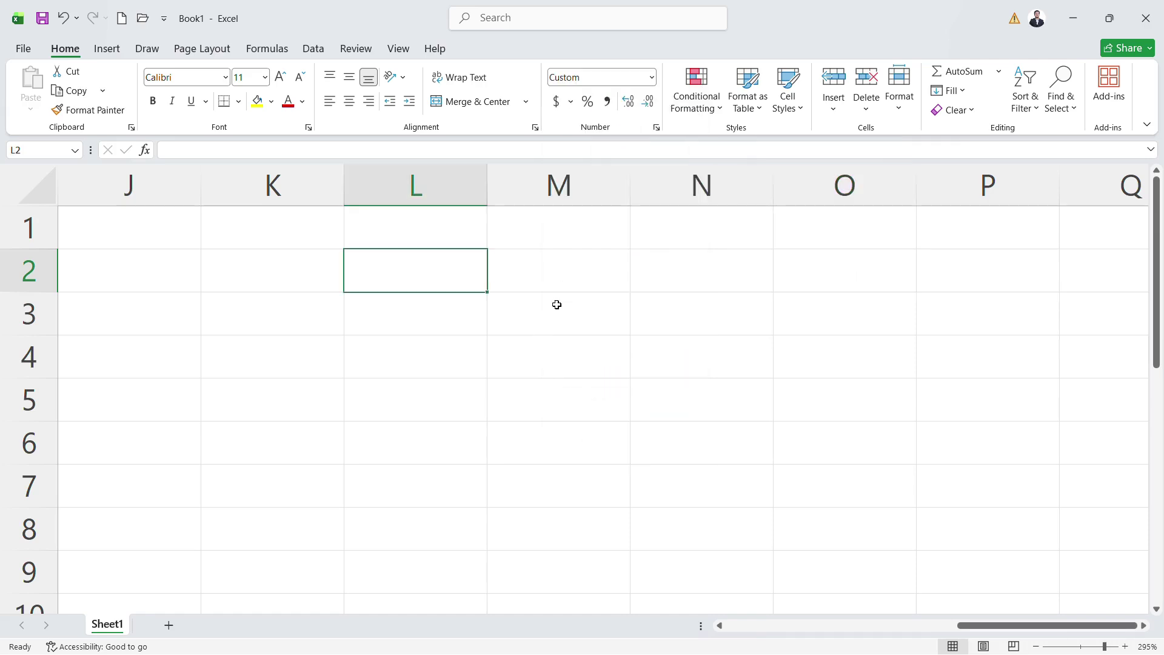
{"action": "left_click", "coordinate": [298, 232]}
{"action": "left_click_drag", "start_coordinate": [299, 232], "coordinate": [623, 356]}
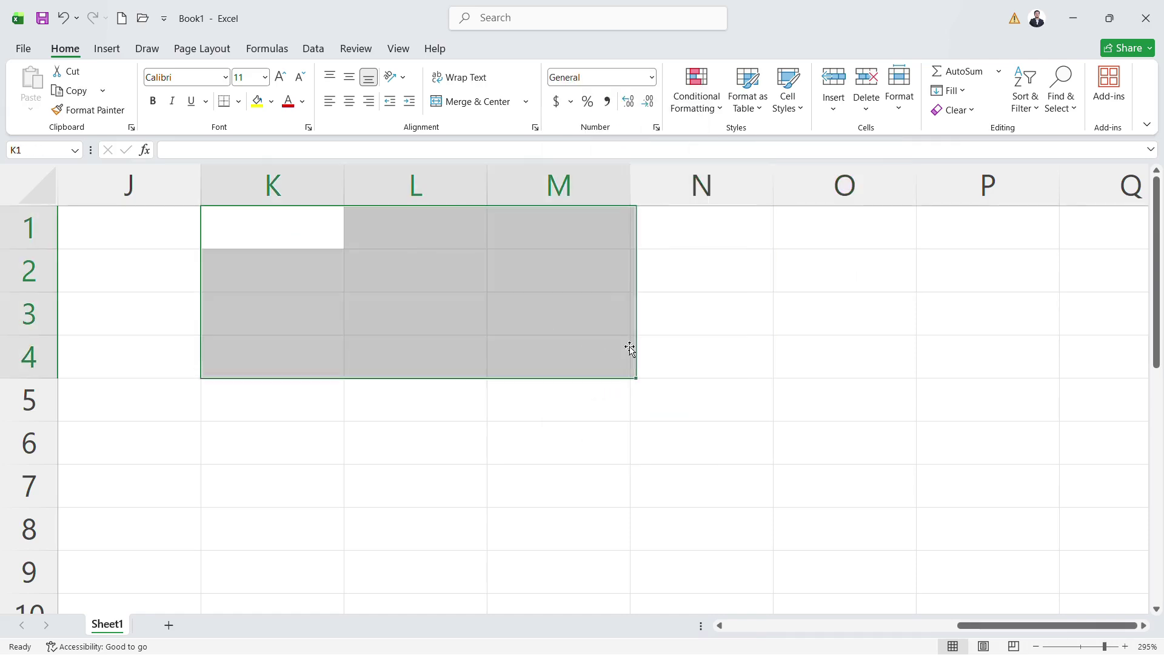
{"action": "left_click", "coordinate": [655, 85]}
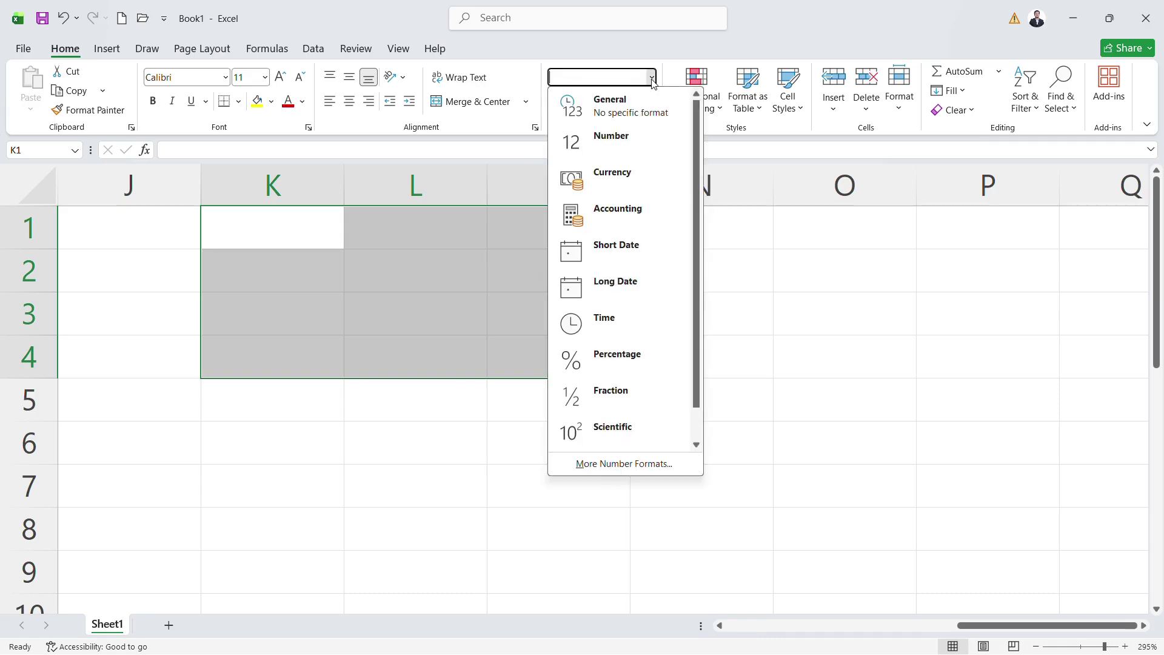
{"action": "left_click", "coordinate": [601, 388]}
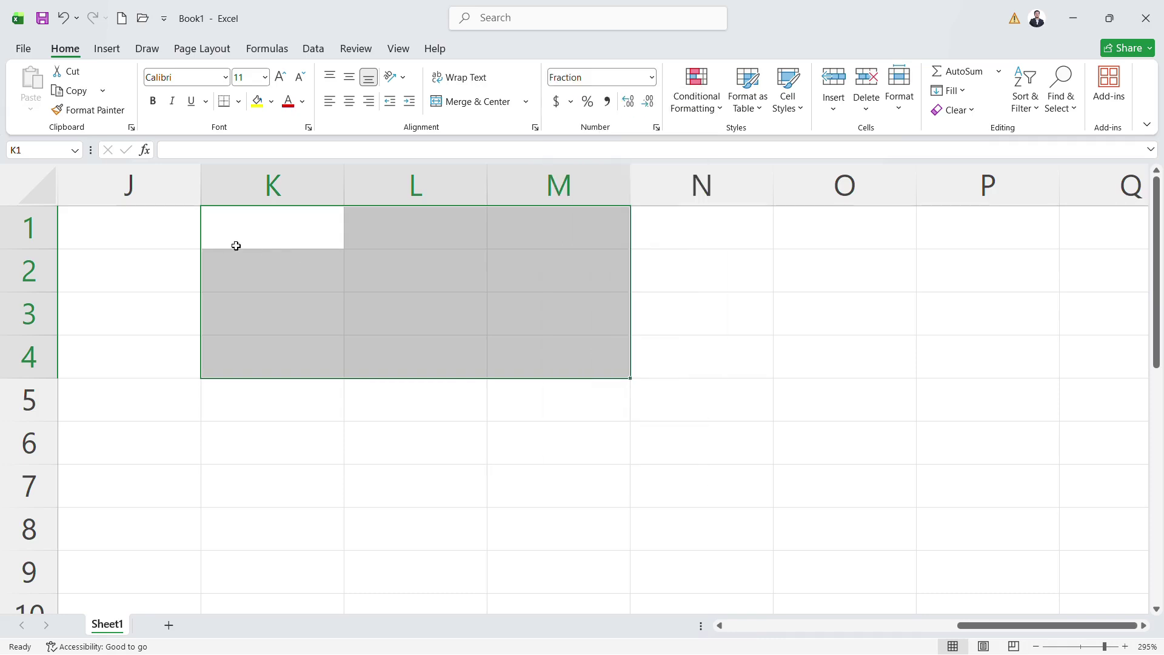
Step: Enter 1/2, 5/8 and 12/2 in the fraction-formatted cells K1, K2 and K3
{"action": "double_click", "coordinate": [275, 232]}
{"action": "type", "text": "1/2"}
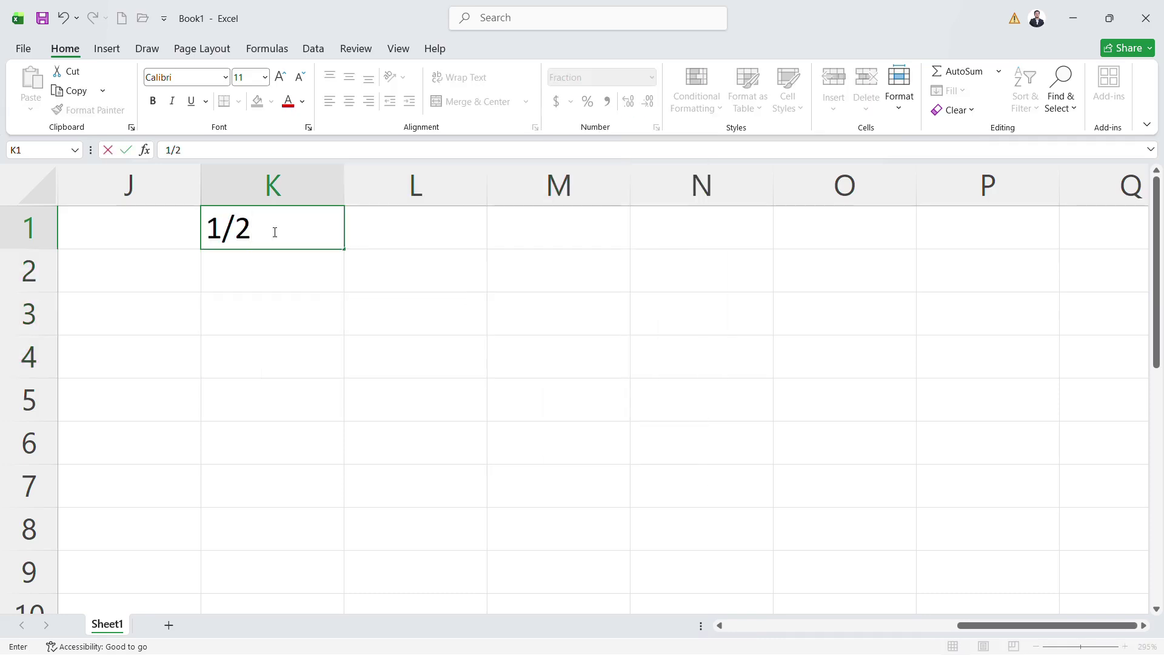
{"action": "key", "text": "Return"}
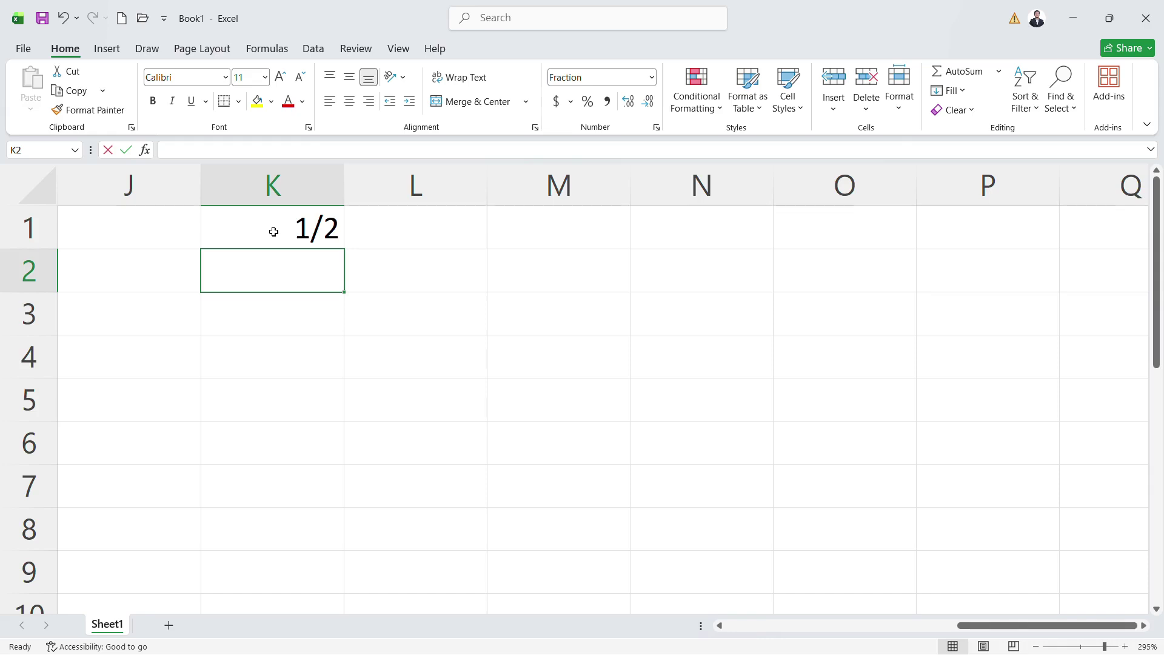
{"action": "type", "text": "5/8"}
{"action": "key", "text": "Return"}
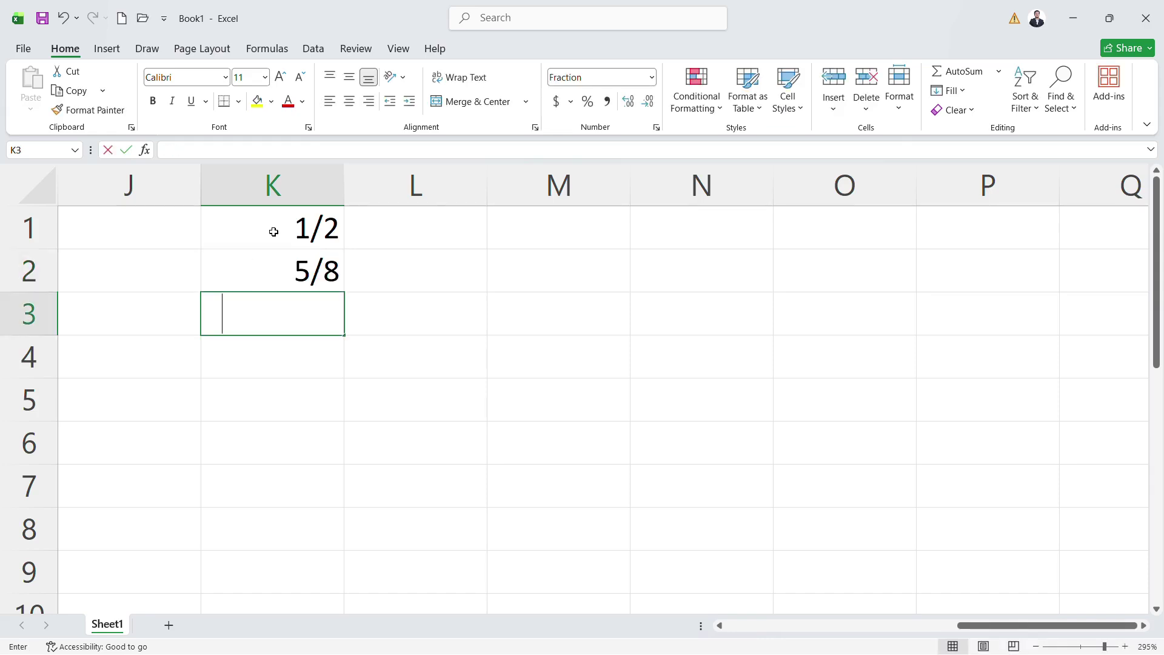
{"action": "type", "text": "12/2"}
{"action": "key", "text": "Return"}
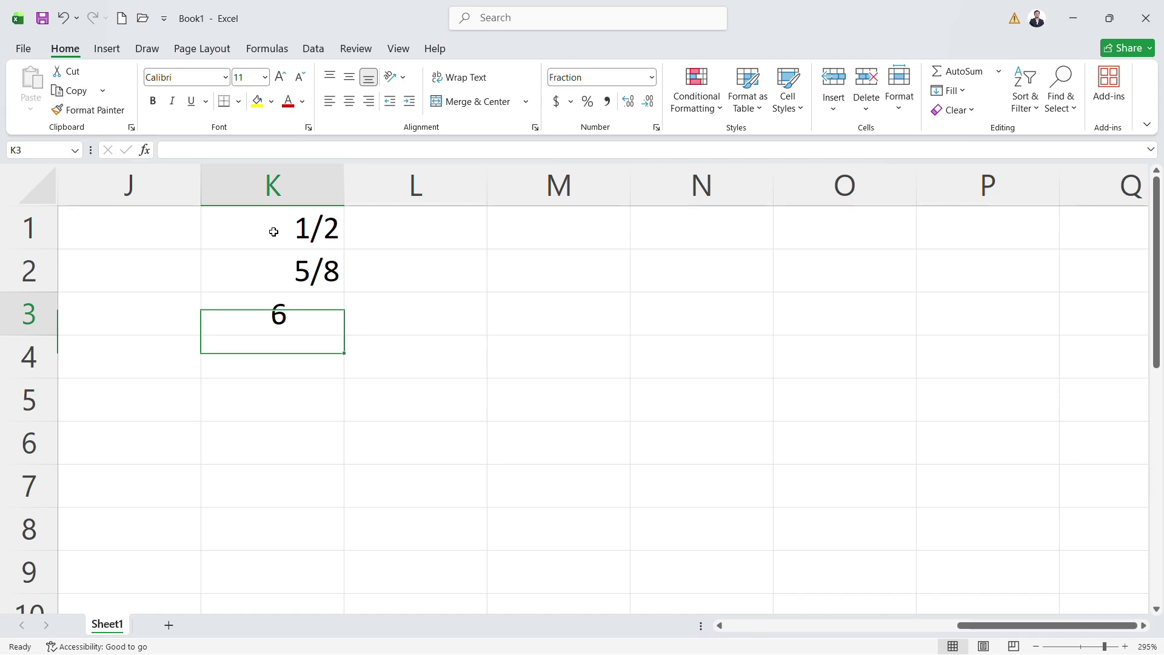
Step: Enter the fraction 5/7 in L1
{"action": "key", "text": "Up"}
{"action": "key", "text": "Up"}
{"action": "key", "text": "Right"}
{"action": "type", "text": "="}
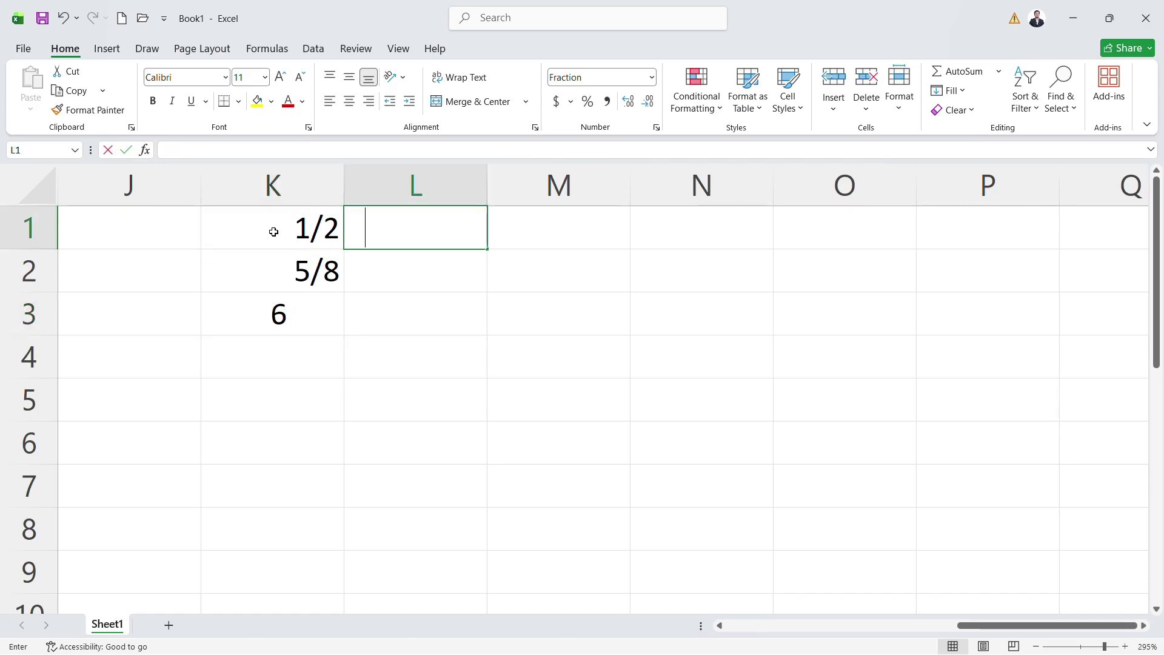
{"action": "type", "text": "5/7"}
{"action": "key", "text": "Return"}
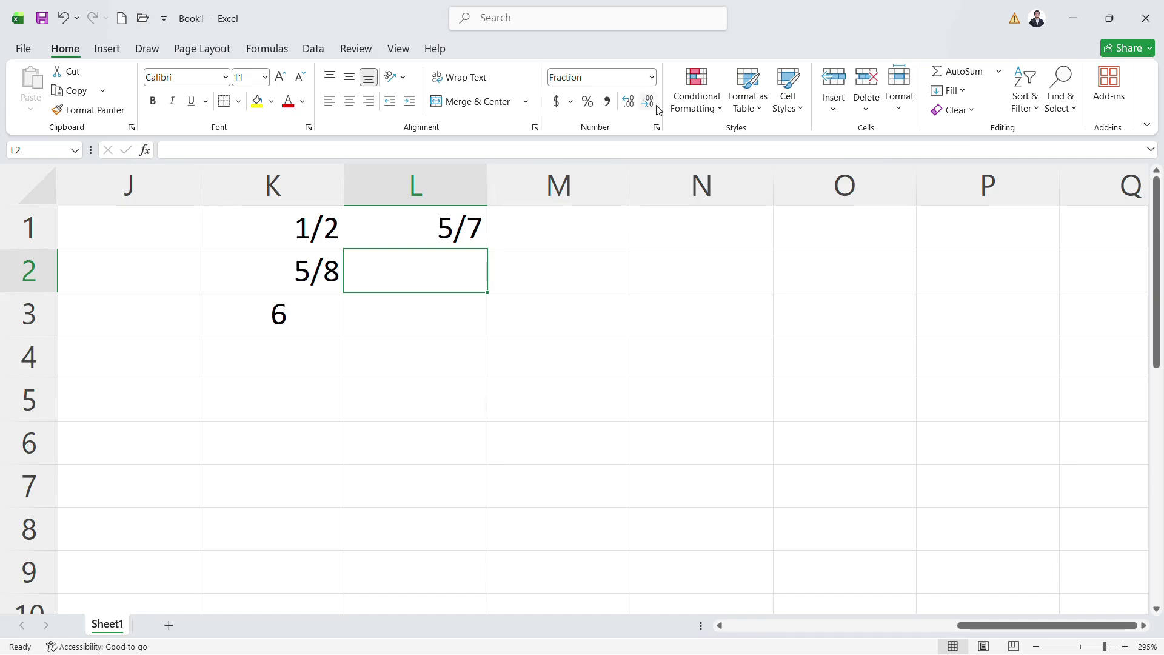
Step: Examine the Fraction types and the Custom format codes in the Format Cells dialog for L2, leaving the cell's format unchanged
{"action": "left_click", "coordinate": [652, 77]}
{"action": "left_click", "coordinate": [652, 77]}
{"action": "left_click", "coordinate": [624, 464]}
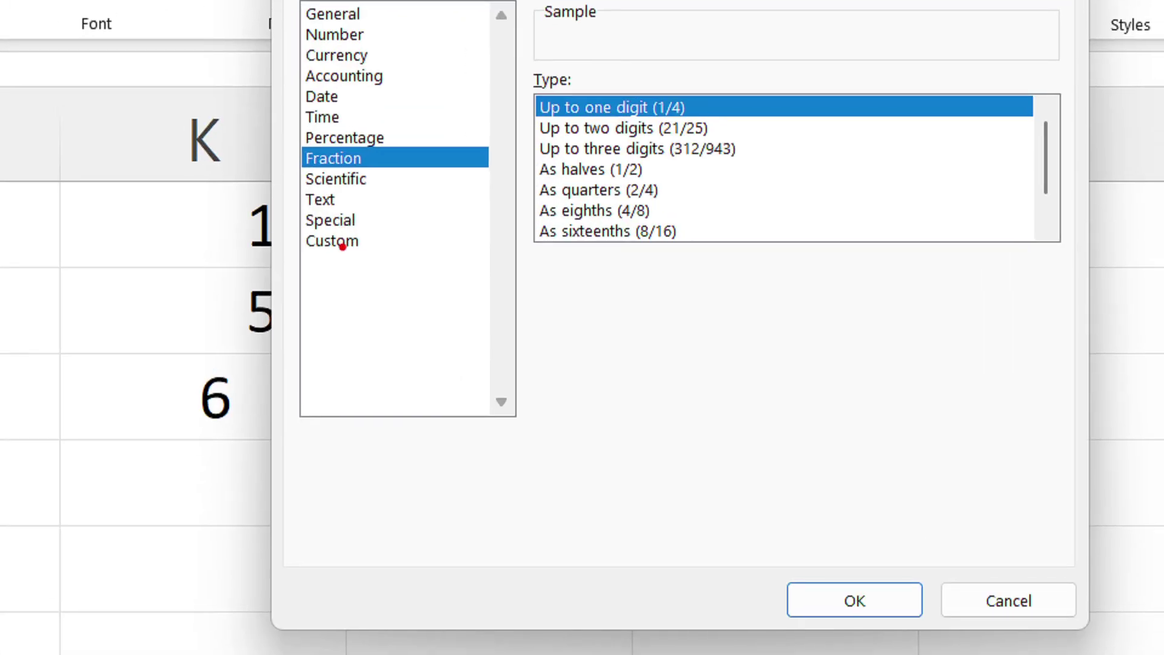
{"action": "left_click_drag", "start_coordinate": [304, 233], "coordinate": [393, 258]}
{"action": "key", "text": "Escape"}
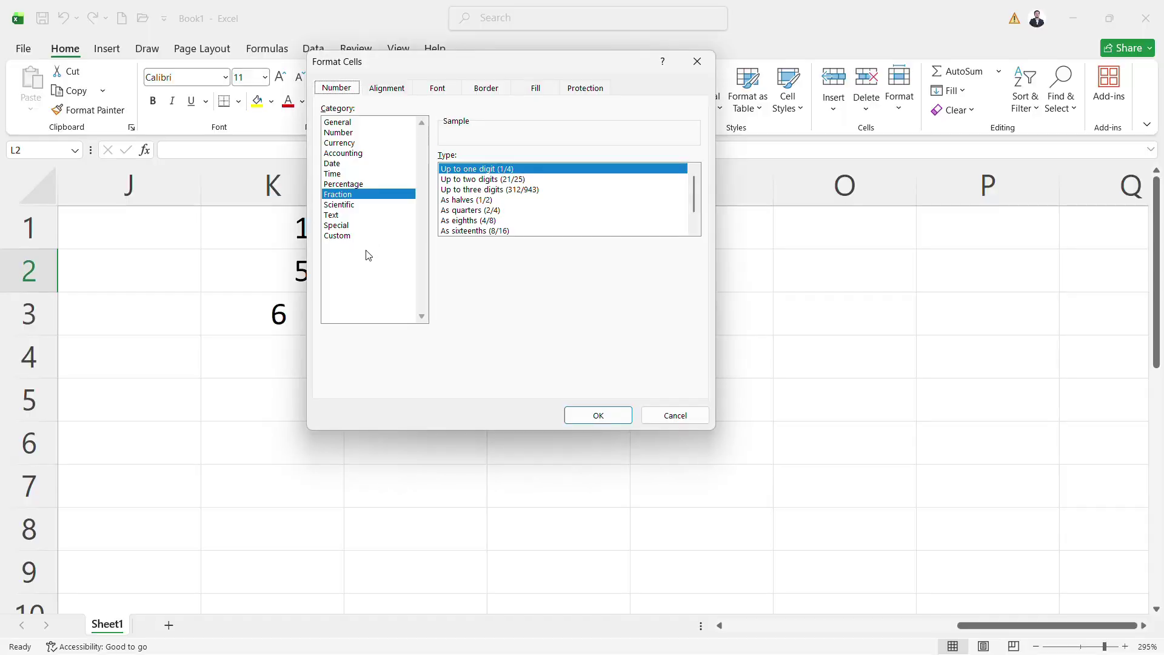
{"action": "left_click", "coordinate": [340, 237]}
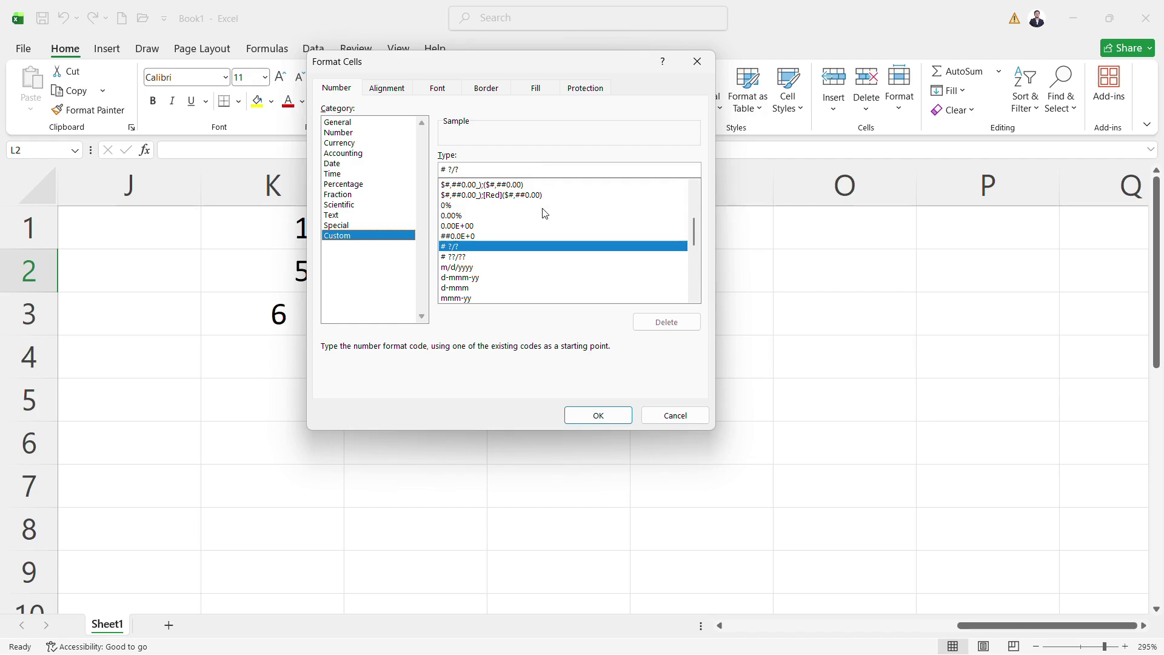
{"action": "key", "text": "Escape"}
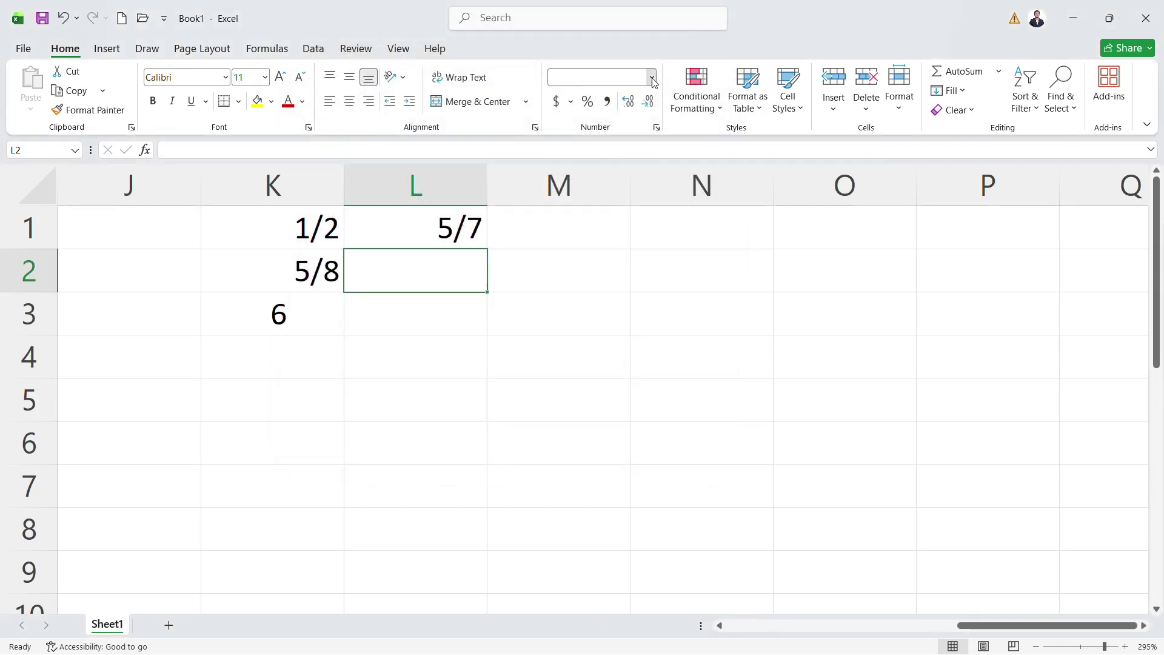
{"action": "left_click", "coordinate": [652, 77]}
{"action": "left_click", "coordinate": [608, 463]}
{"action": "left_click_drag", "start_coordinate": [693, 189], "coordinate": [694, 185]}
{"action": "left_click", "coordinate": [330, 236]}
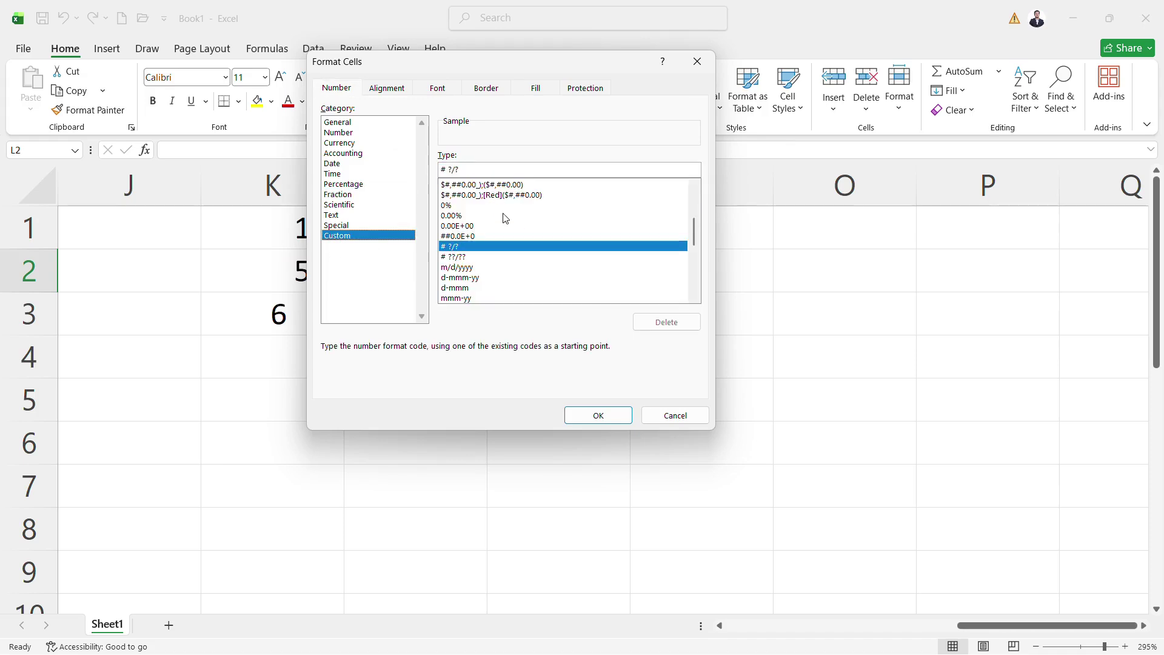
{"action": "left_click_drag", "start_coordinate": [693, 231], "coordinate": [689, 121]}
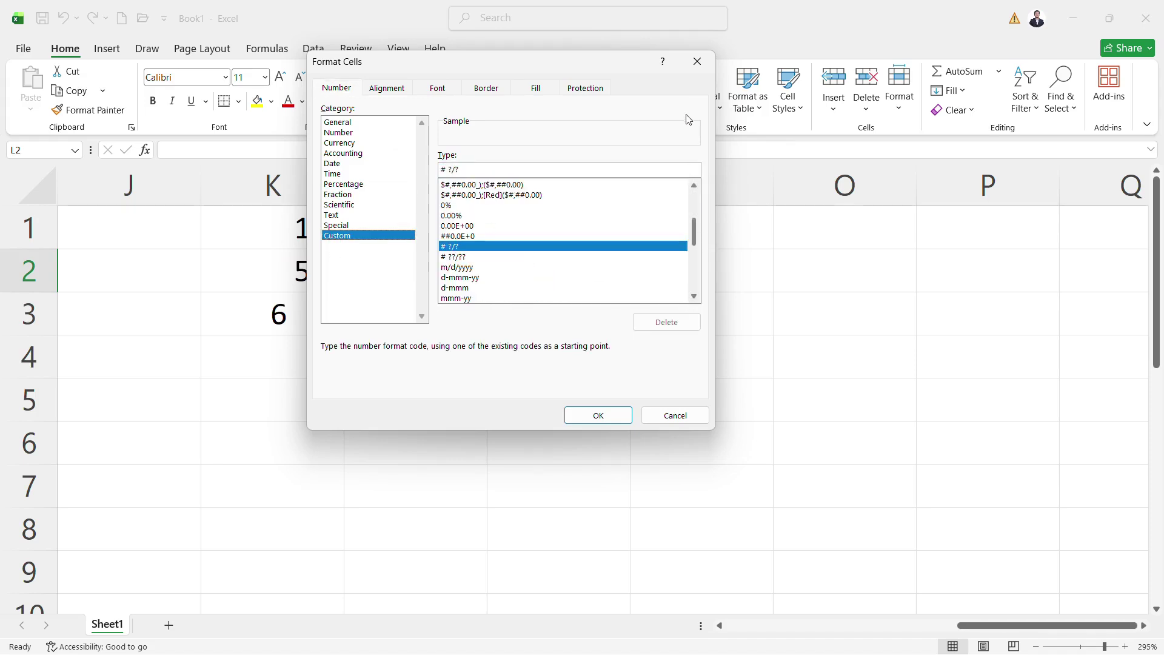
{"action": "left_click", "coordinate": [698, 70]}
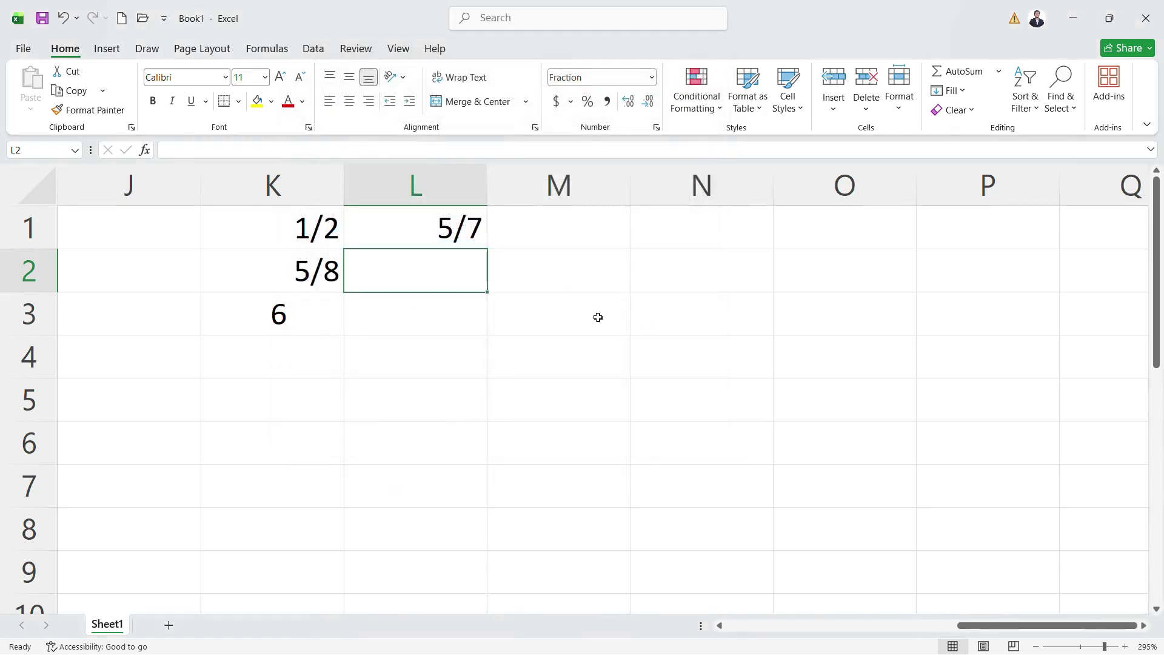
Step: Add a new blank worksheet after Sheet1
{"action": "left_click", "coordinate": [169, 624]}
{"action": "scroll", "coordinate": [231, 294], "scroll_direction": "up", "scroll_amount": 15}
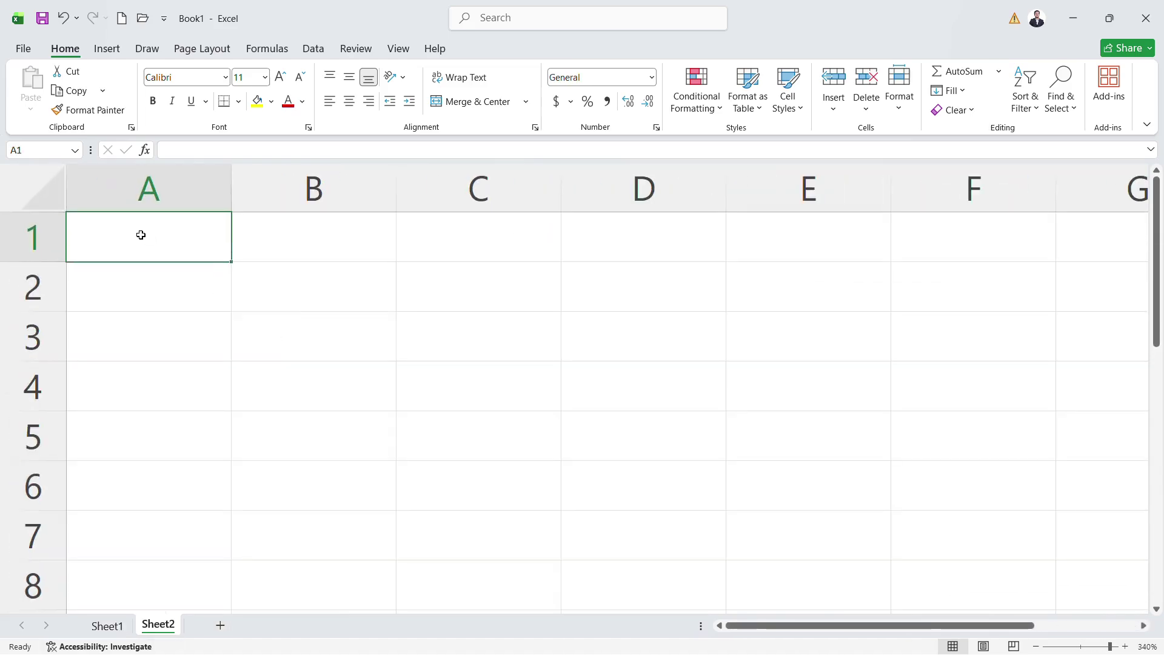
Step: Examine the Custom category and its format code field in the Format Cells dialog for A1, leaving the cell's format unchanged
{"action": "key", "text": "ctrl+1"}
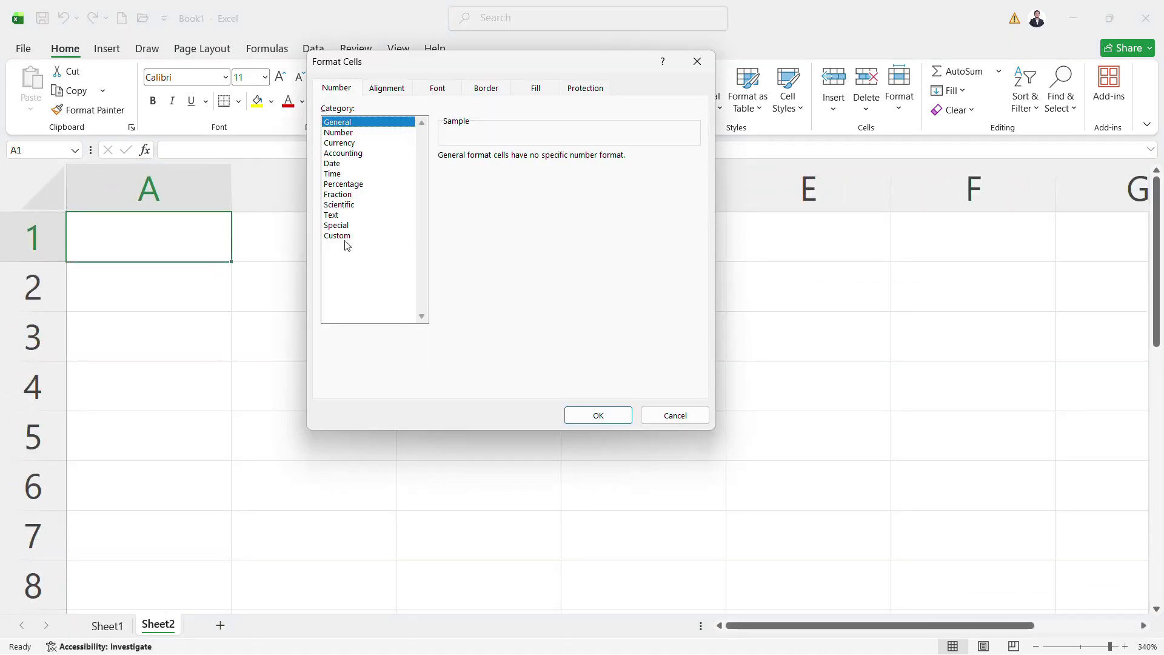
{"action": "left_click", "coordinate": [350, 238]}
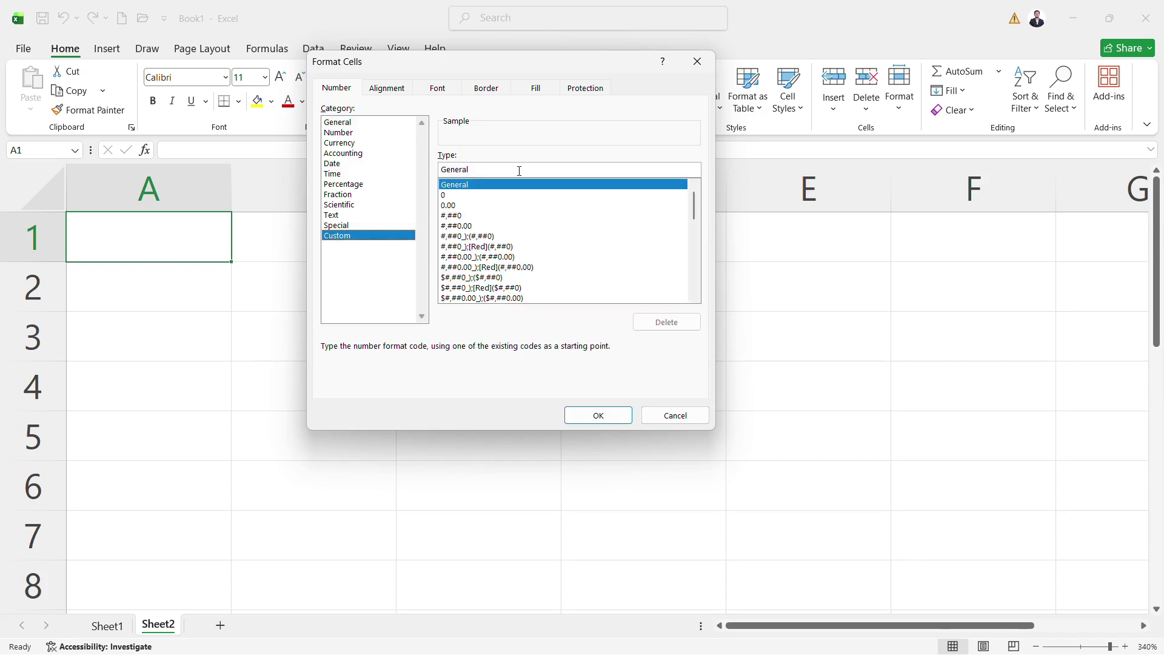
{"action": "double_click", "coordinate": [478, 175]}
{"action": "left_click", "coordinate": [480, 174]}
{"action": "double_click", "coordinate": [477, 176]}
{"action": "key", "text": "Escape"}
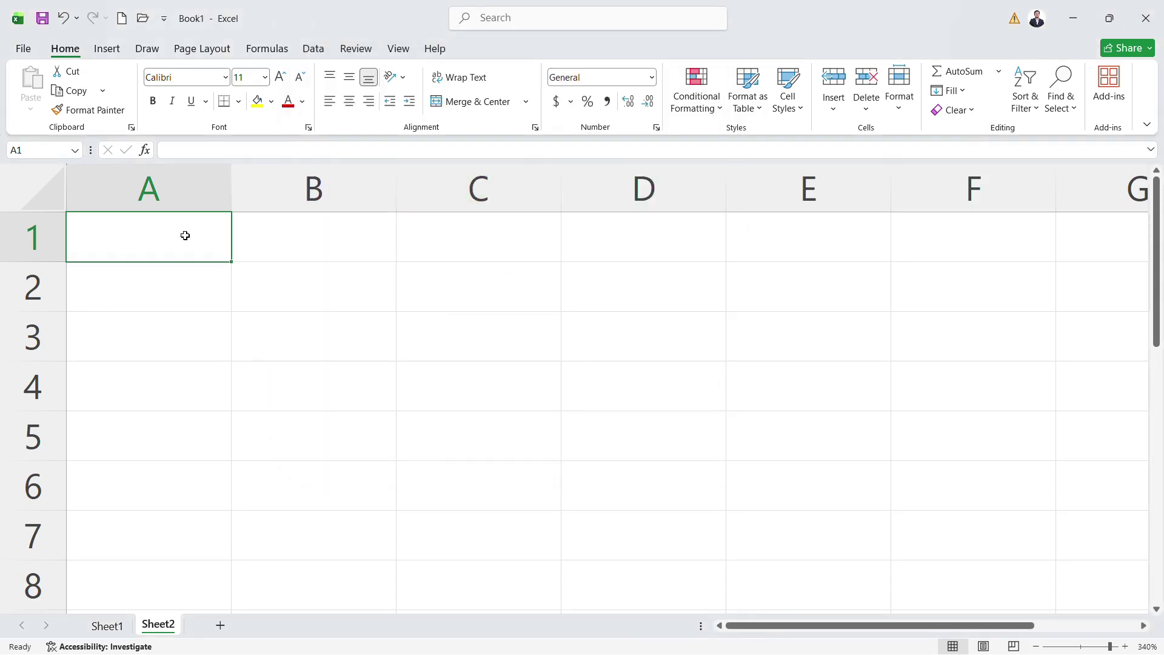
{"action": "left_click", "coordinate": [651, 77]}
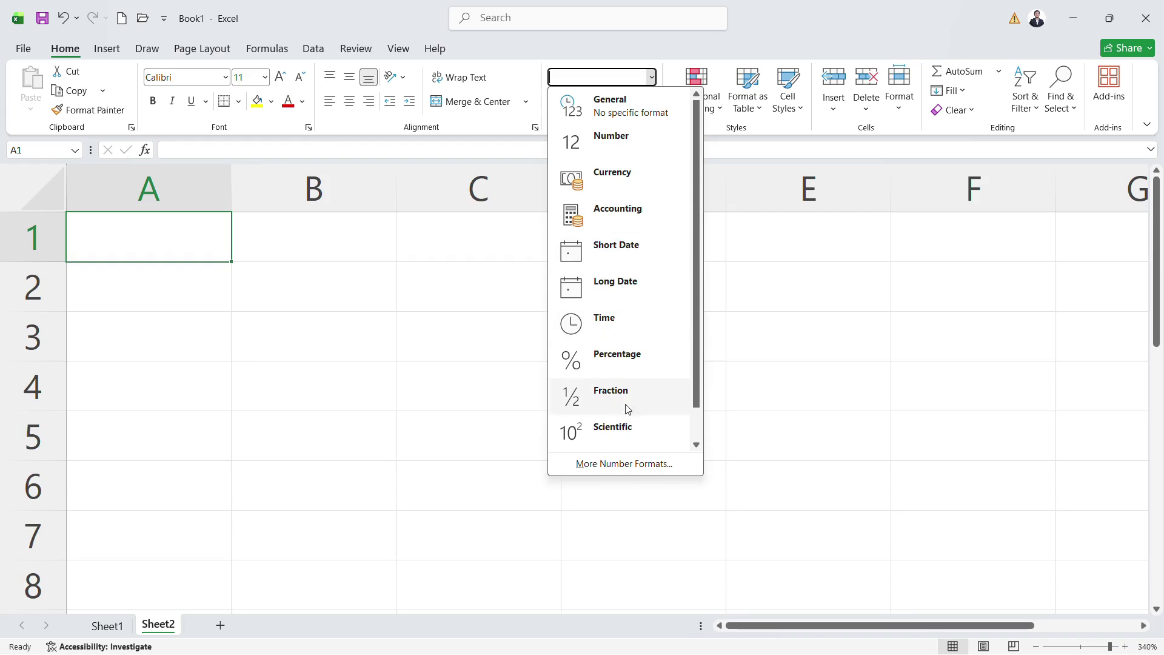
{"action": "left_click", "coordinate": [598, 465]}
{"action": "left_click", "coordinate": [344, 235]}
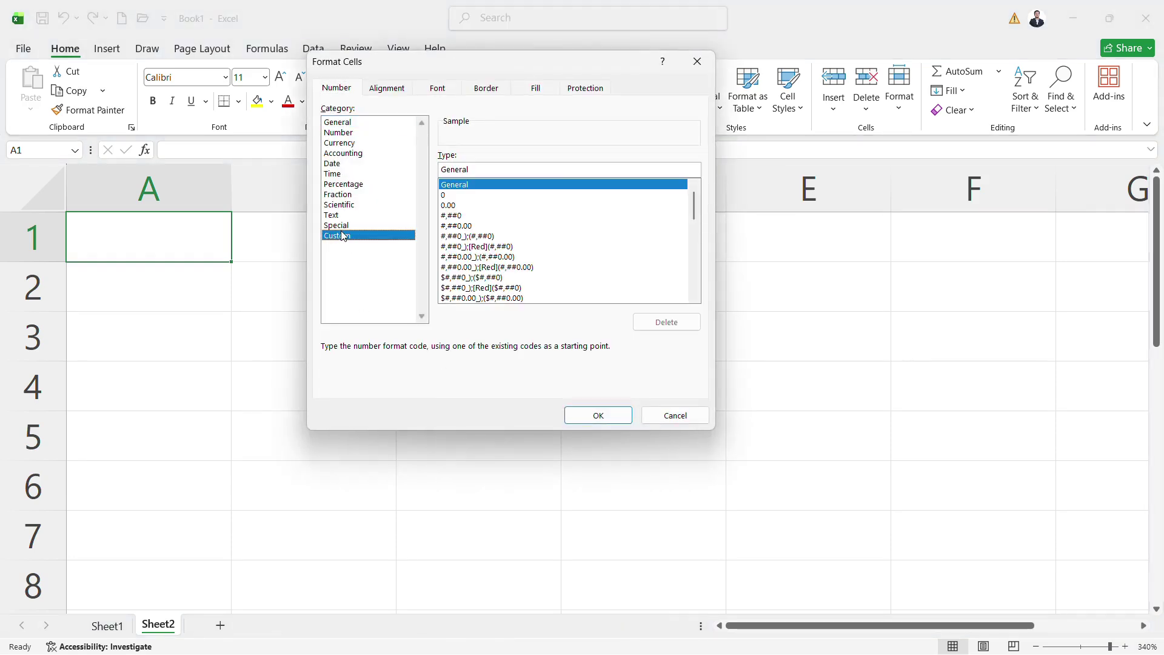
{"action": "double_click", "coordinate": [482, 171]}
{"action": "key", "text": "BackSpace"}
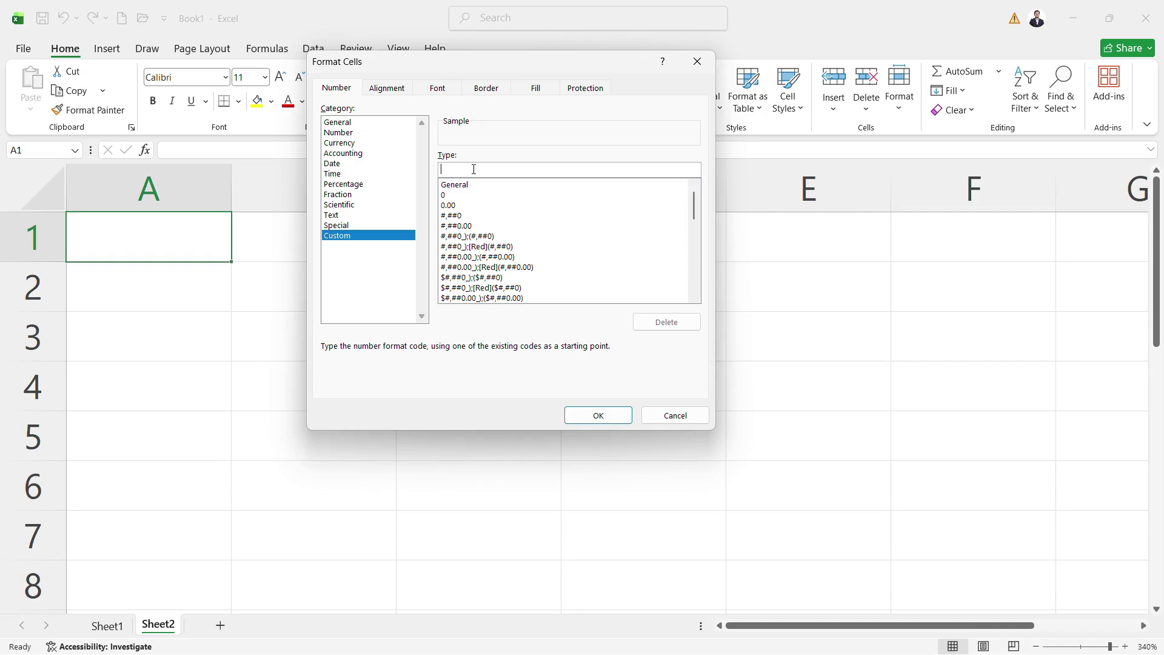
{"action": "left_click", "coordinate": [675, 416]}
Step: Enter the title "Custom Format's Rule" in A1 and autofit the width of column A to it
{"action": "double_click", "coordinate": [168, 220]}
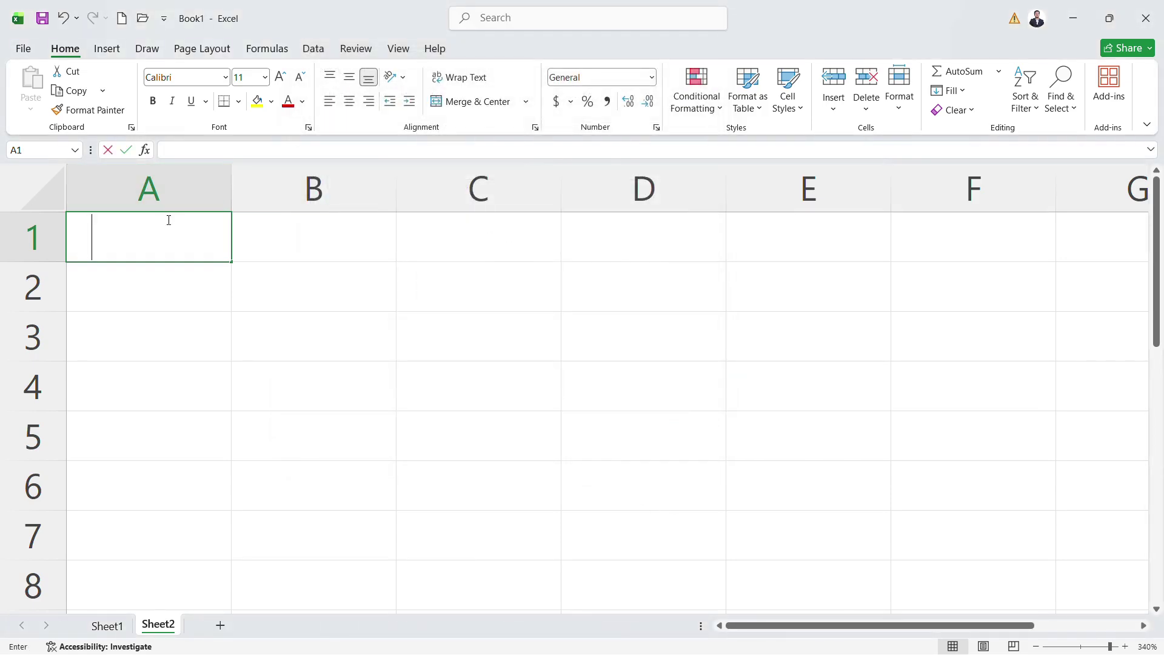
{"action": "type", "text": "Custome"}
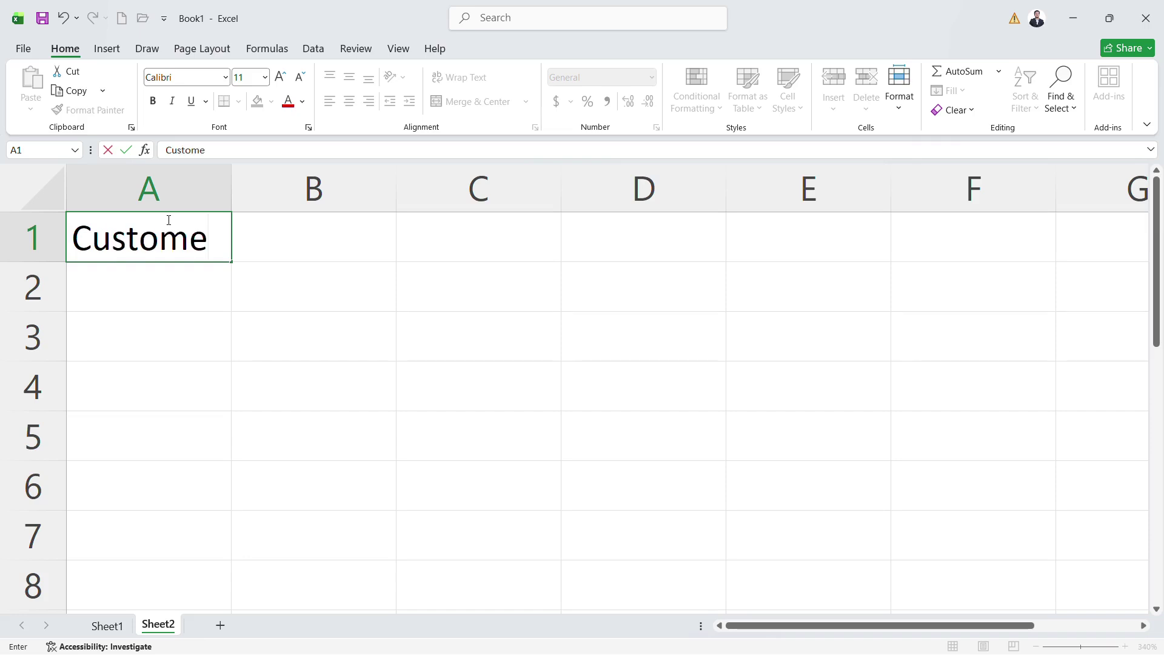
{"action": "key", "text": "BackSpace"}
{"action": "type", "text": "Form"}
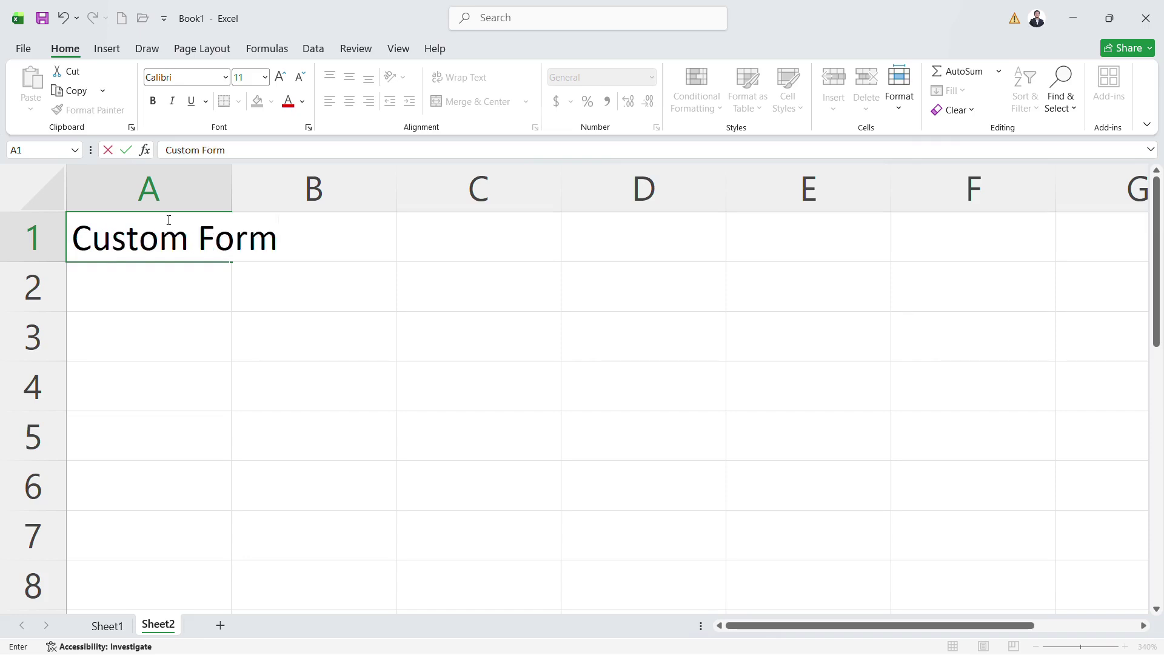
{"action": "type", "text": "at's Rule"}
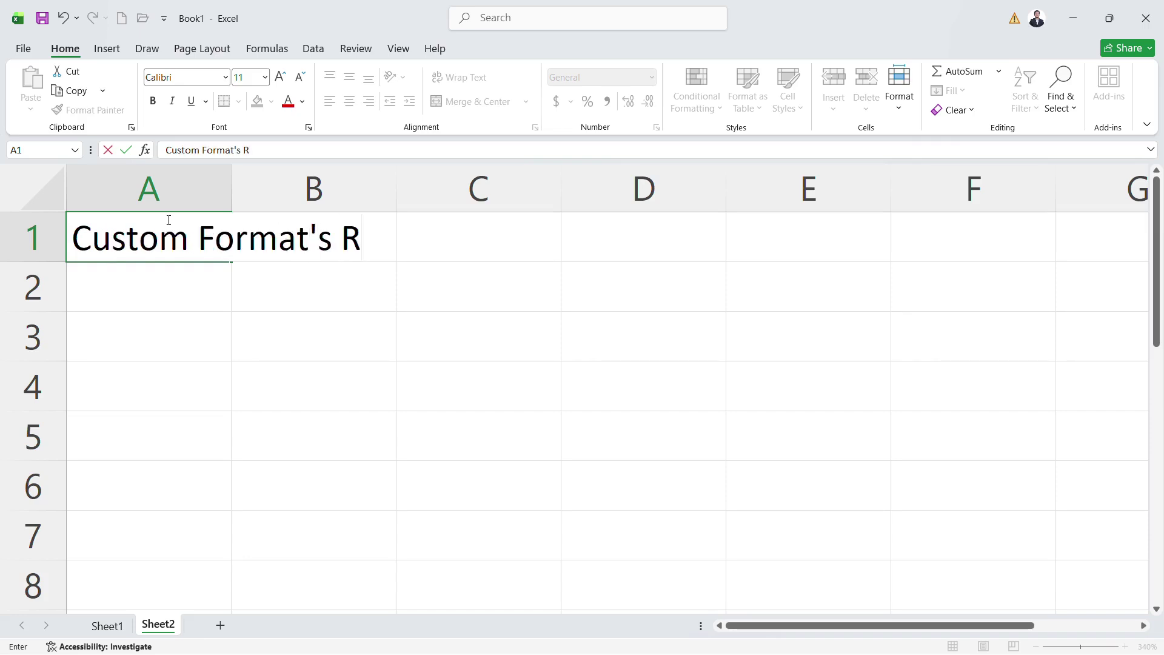
{"action": "key", "text": "Return"}
{"action": "key", "text": "Up"}
{"action": "key", "text": "alt+h"}
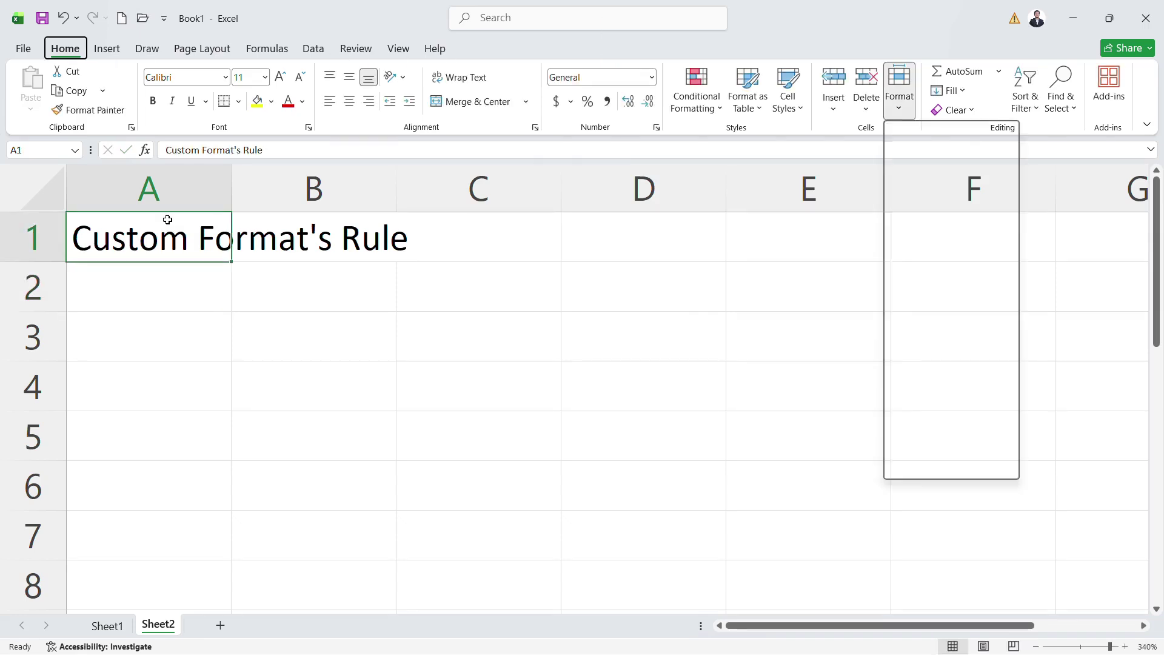
{"action": "key", "text": "o"}
{"action": "key", "text": "i"}
Step: Enter the section order "Positive;Negative;Zero;Text" in A2
{"action": "key", "text": "Down"}
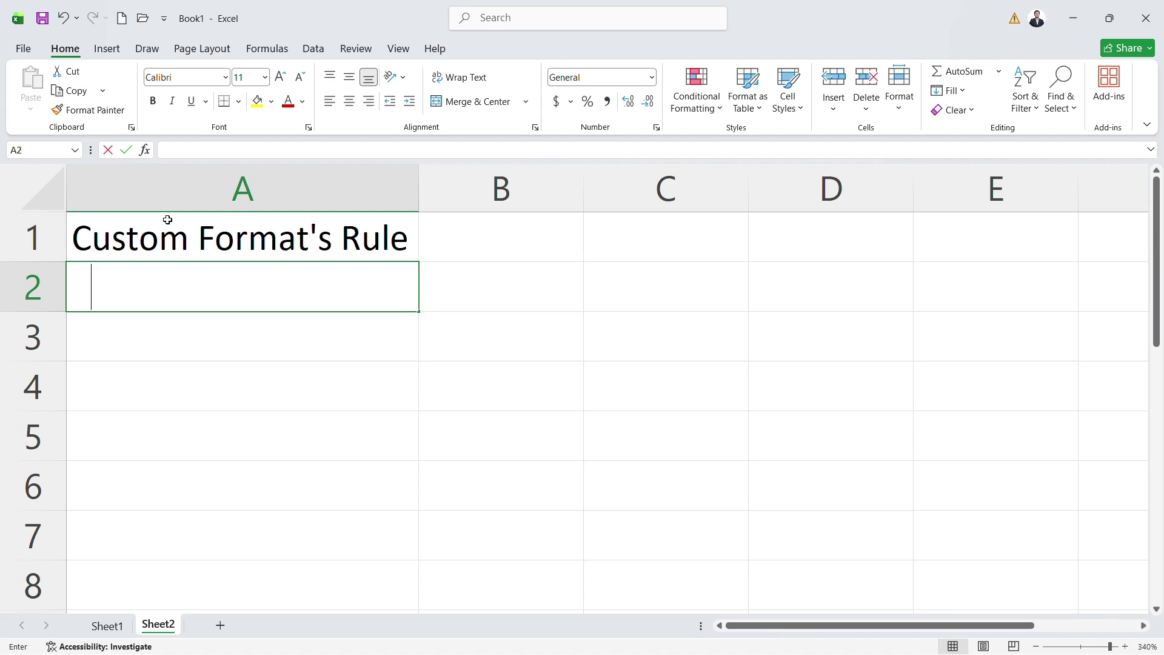
{"action": "type", "text": "Poto"}
{"action": "key", "text": "BackSpace"}
{"action": "type", "text": "i"}
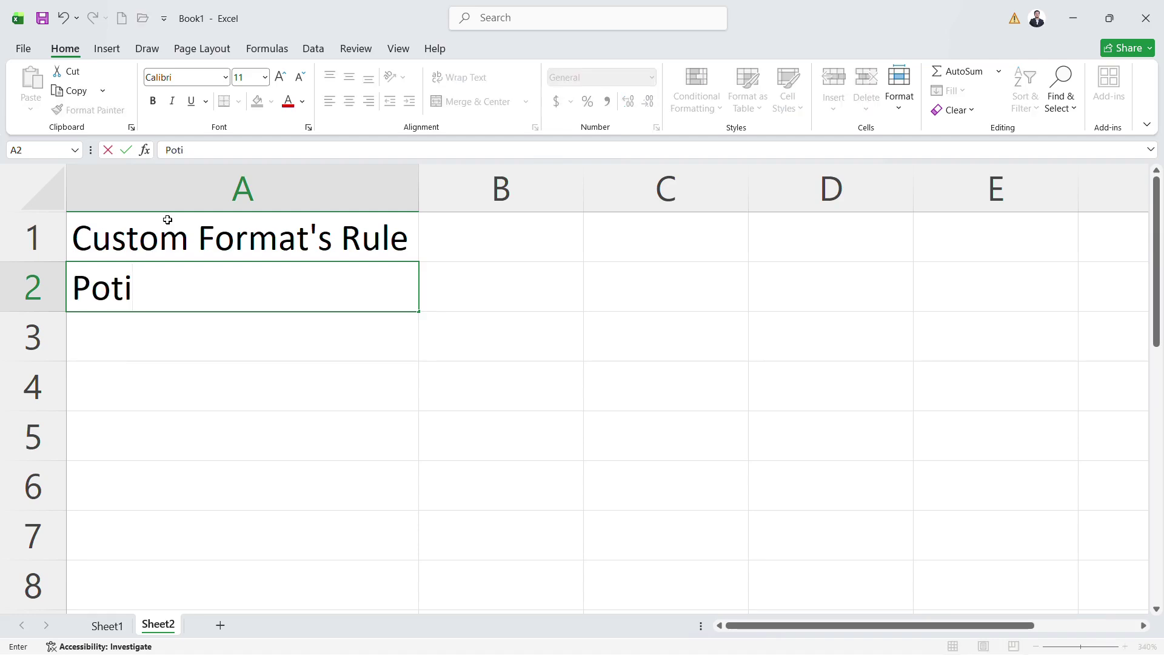
{"action": "key", "text": "BackSpace"}
{"action": "key", "text": "BackSpace"}
{"action": "type", "text": "sitive"}
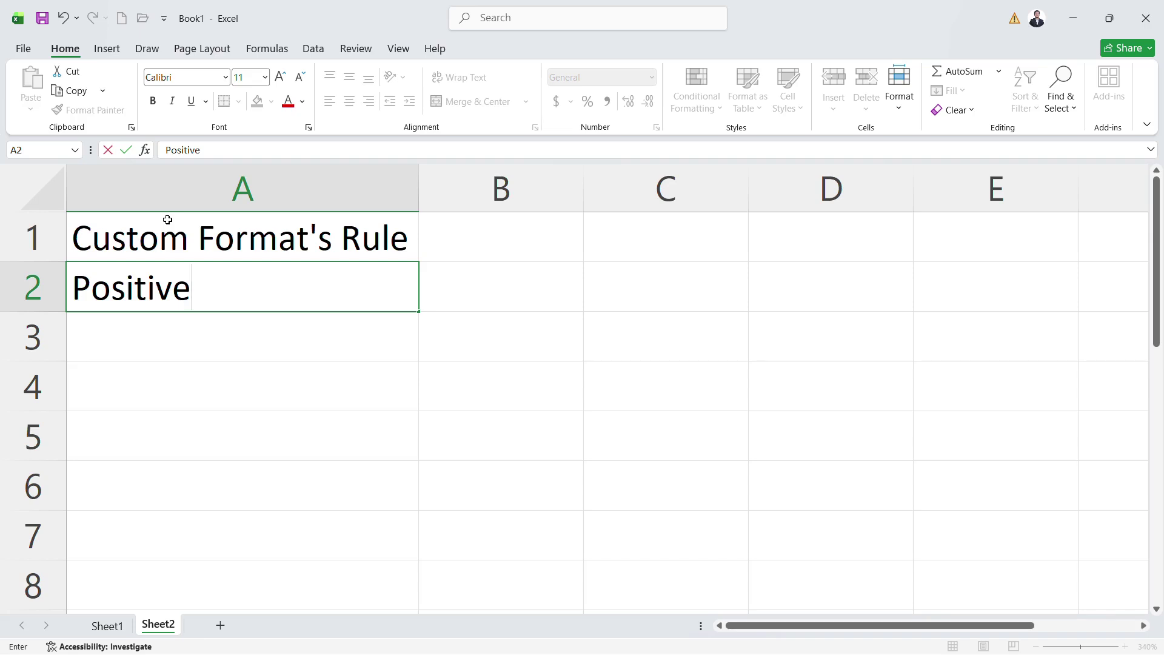
{"action": "type", "text": ";Negt"}
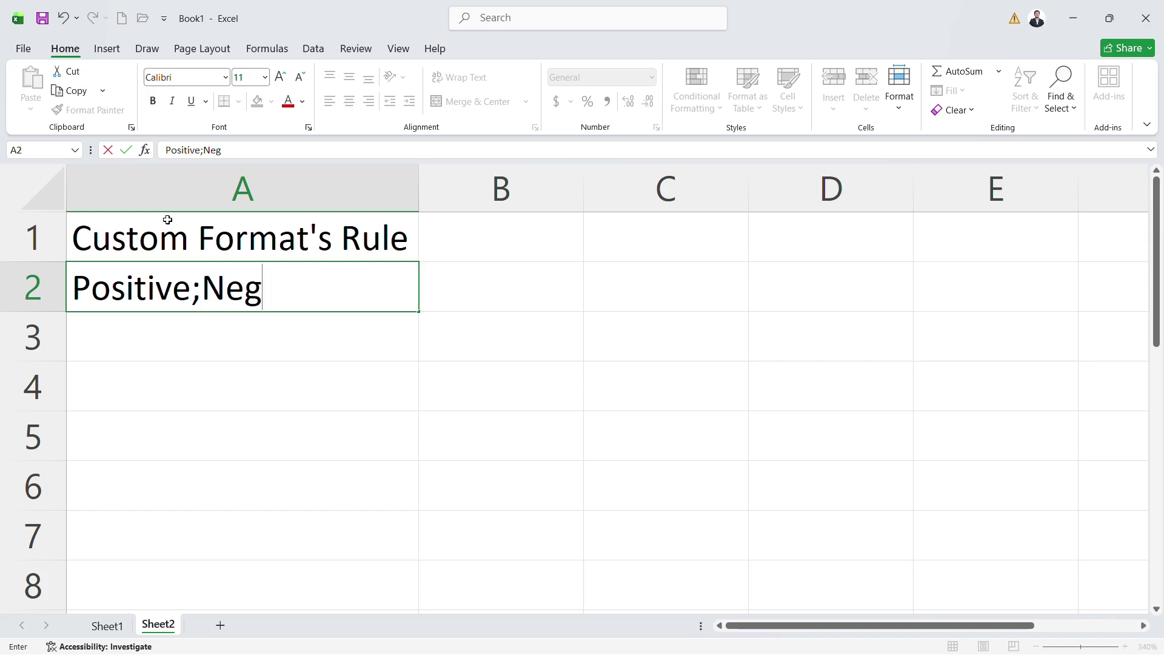
{"action": "key", "text": "BackSpace"}
{"action": "type", "text": "ative"}
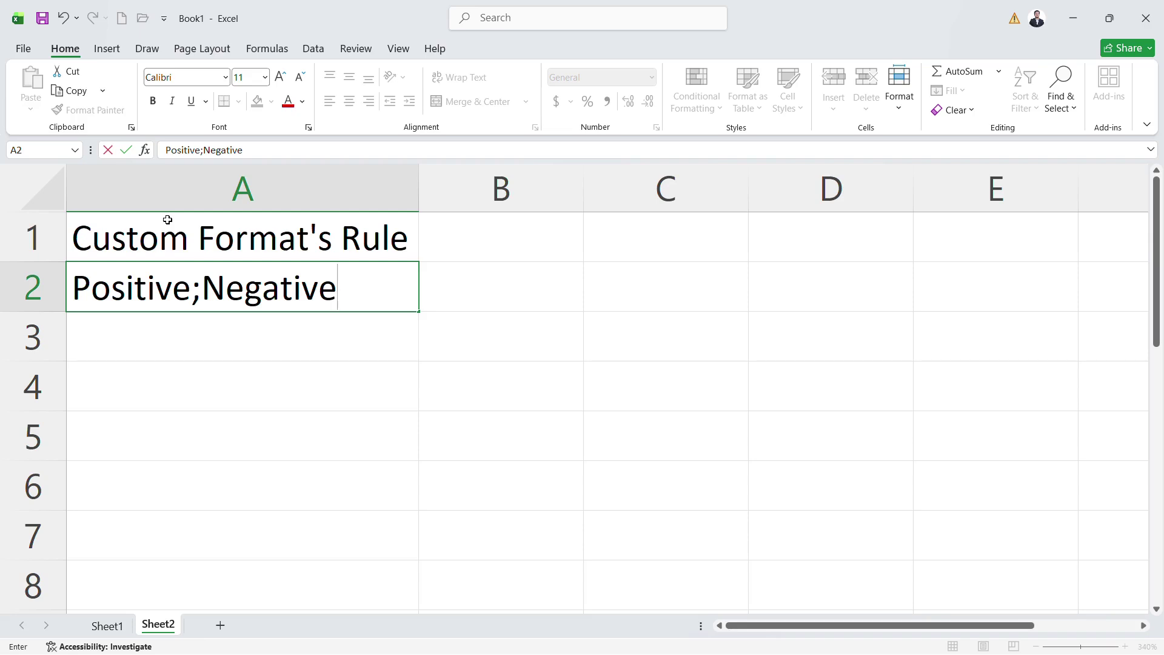
{"action": "type", "text": ";Zero"}
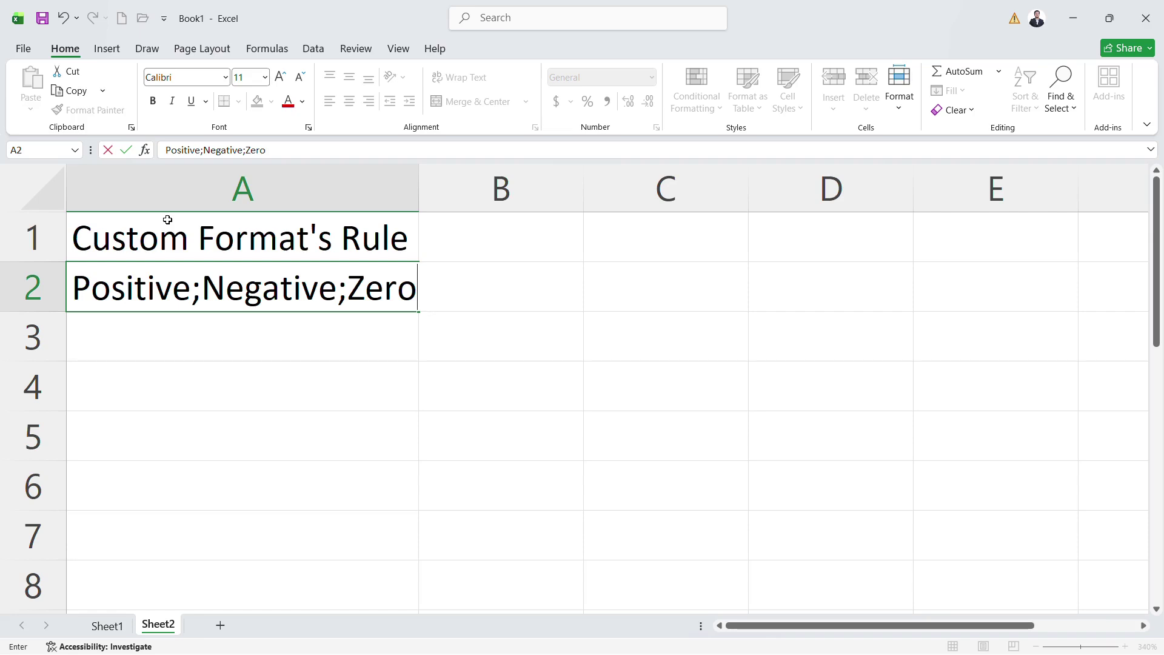
{"action": "type", "text": ";Text"}
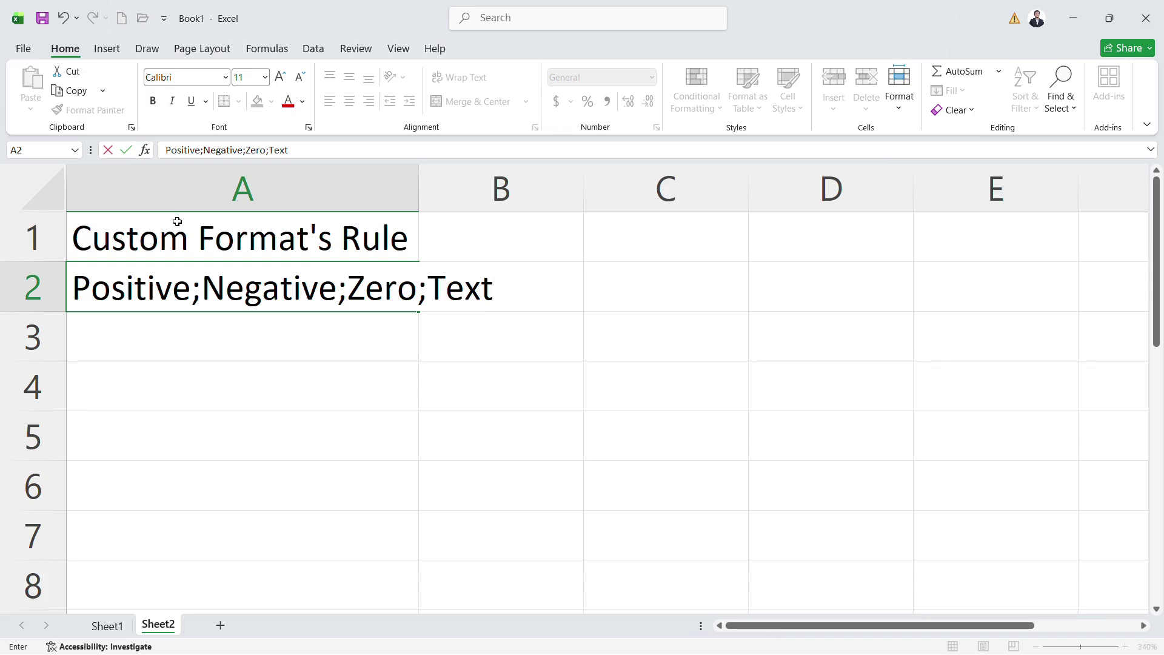
{"action": "left_click_drag", "start_coordinate": [429, 284], "coordinate": [495, 284]}
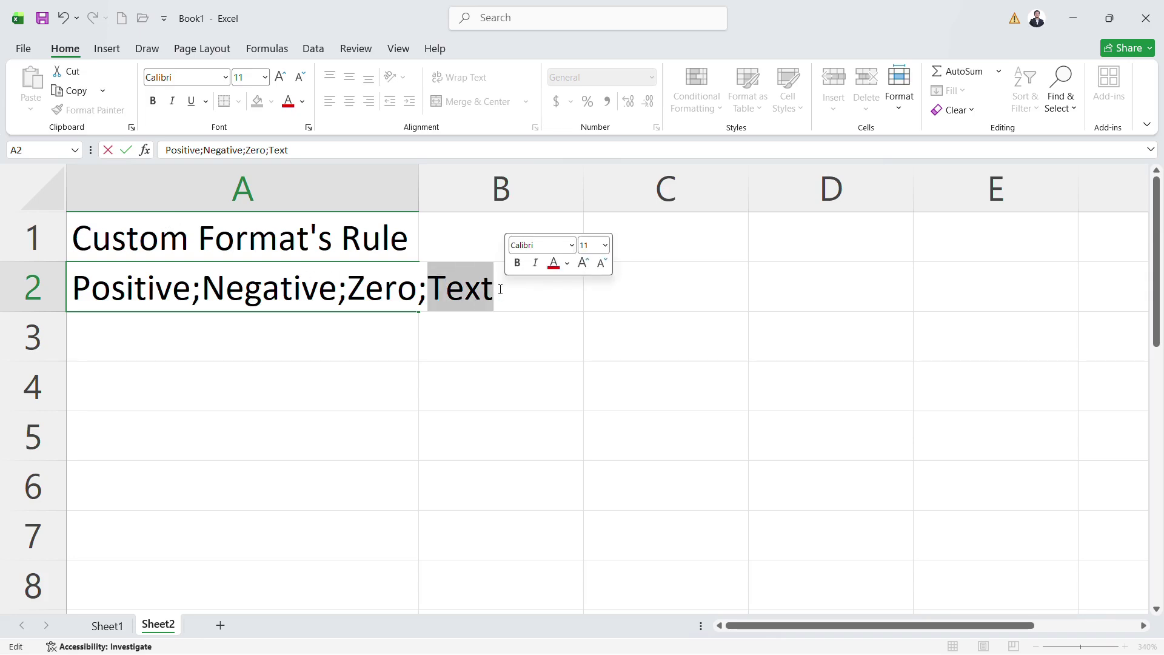
{"action": "left_click", "coordinate": [503, 287]}
{"action": "key", "text": "Escape"}
Step: Clear the contents of A1 and A2
{"action": "key", "text": "Up"}
{"action": "key", "text": "Up"}
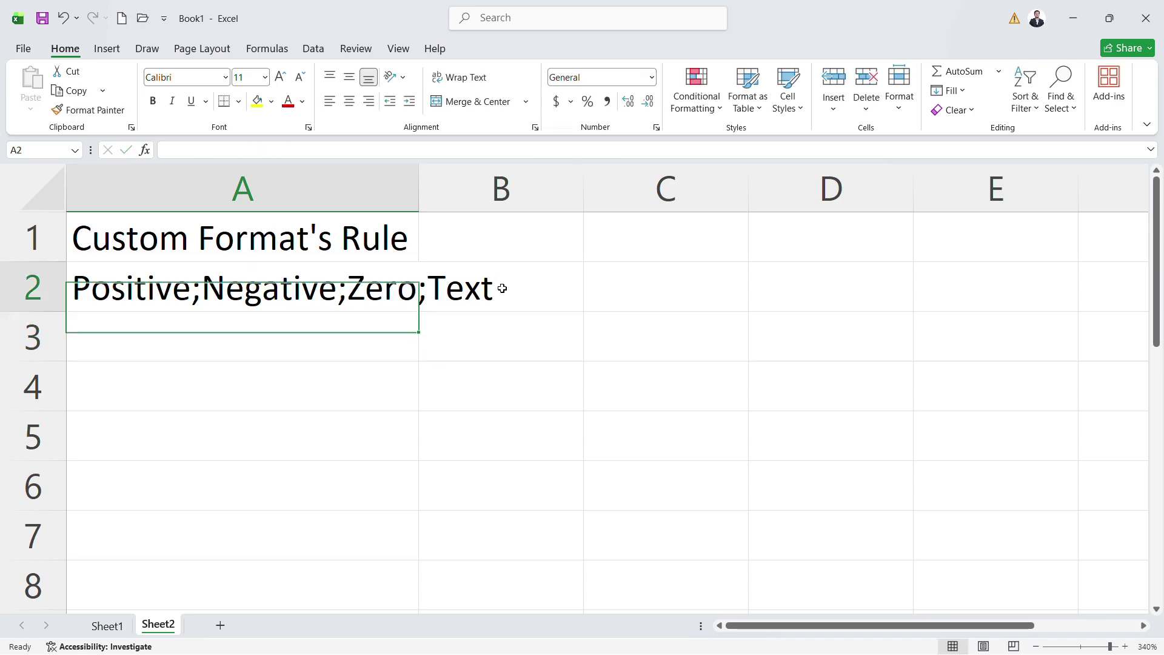
{"action": "key", "text": "shift+Down"}
{"action": "key", "text": "Delete"}
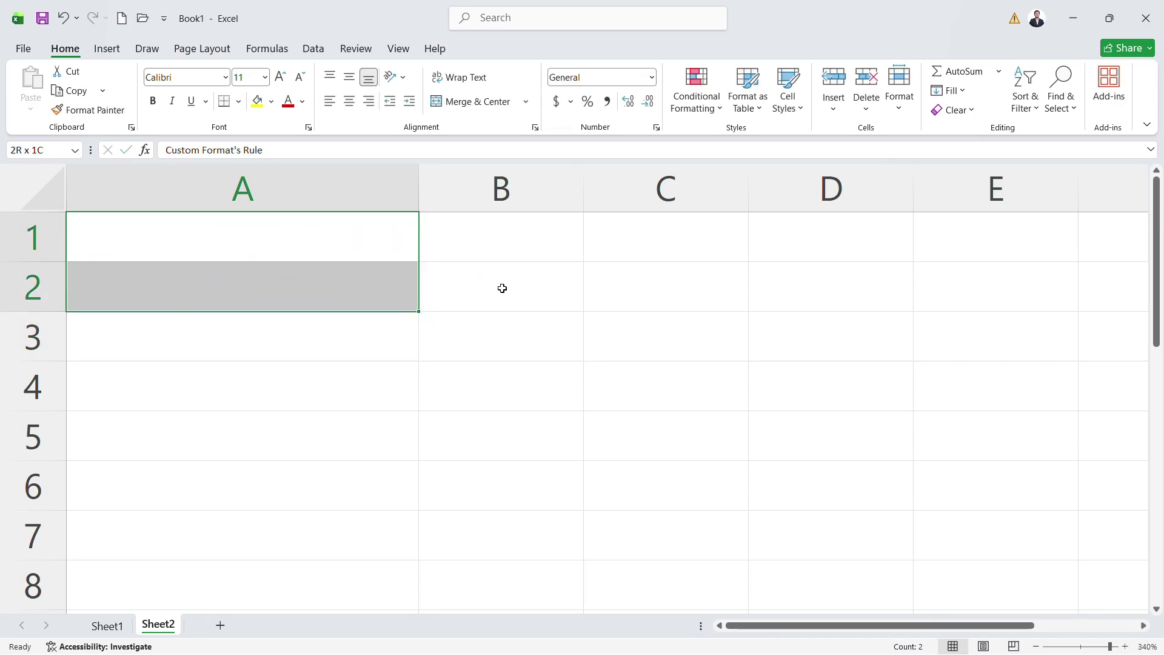
Step: Apply the custom number format [GREEN];[RED];[BLUE];"Invalid" to the range A1:D3
{"action": "key", "text": "shift+Up"}
{"action": "key", "text": "shift+Down"}
{"action": "key", "text": "shift+Right"}
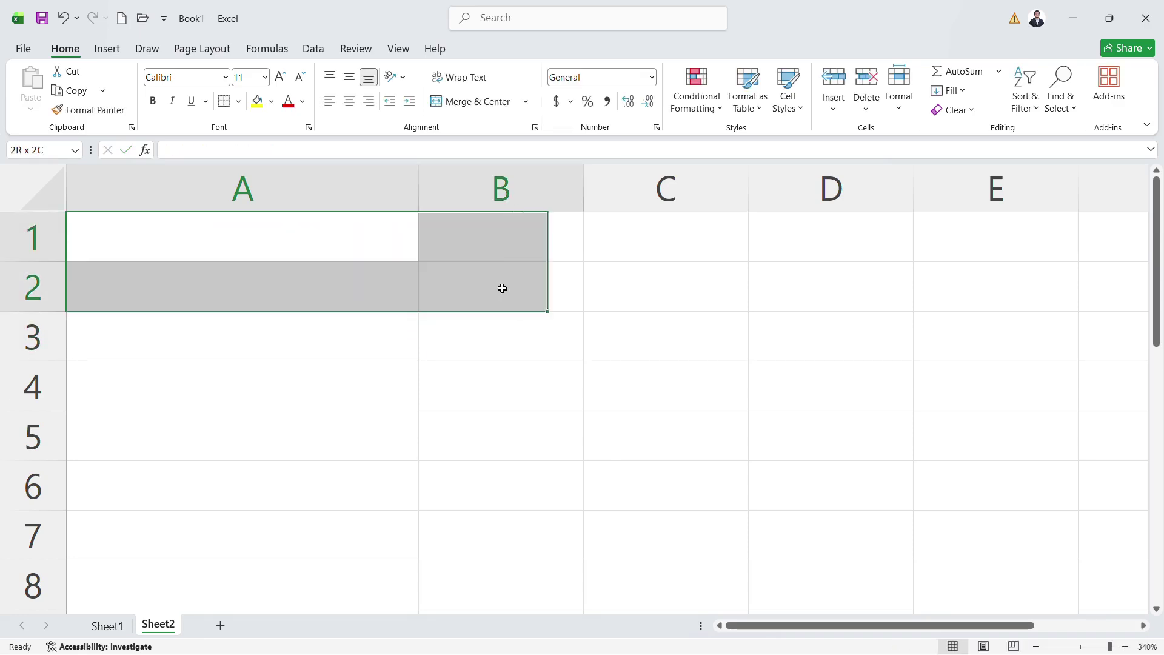
{"action": "key", "text": "shift+Right"}
{"action": "key", "text": "shift+Right"}
{"action": "key", "text": "shift+Down"}
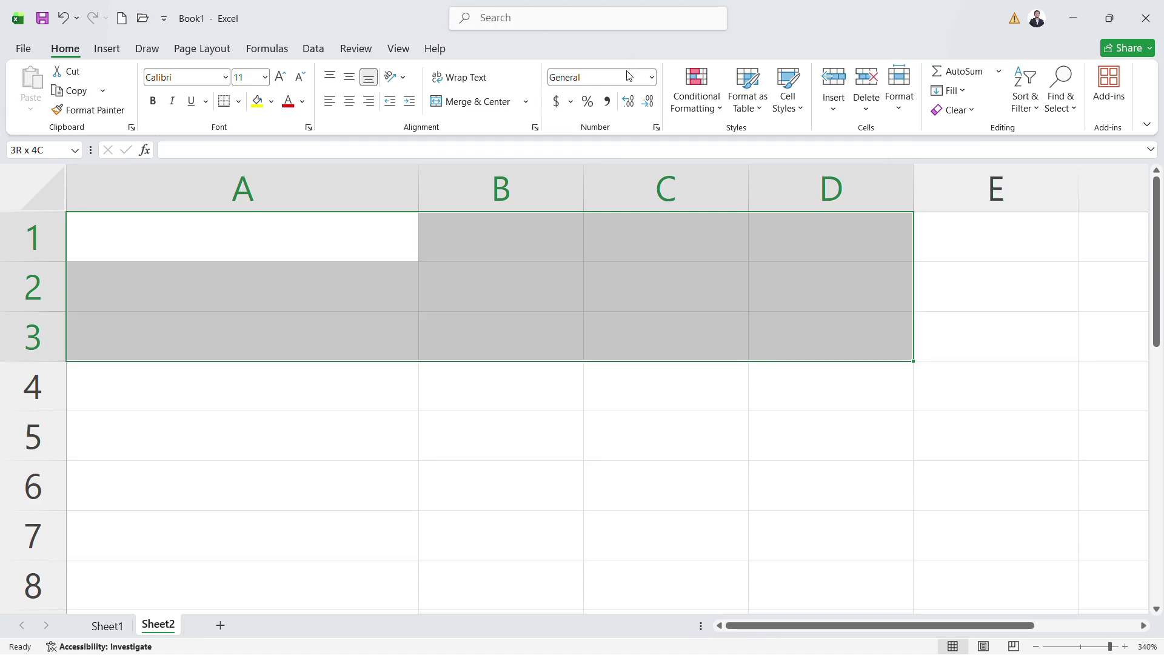
{"action": "left_click", "coordinate": [653, 79]}
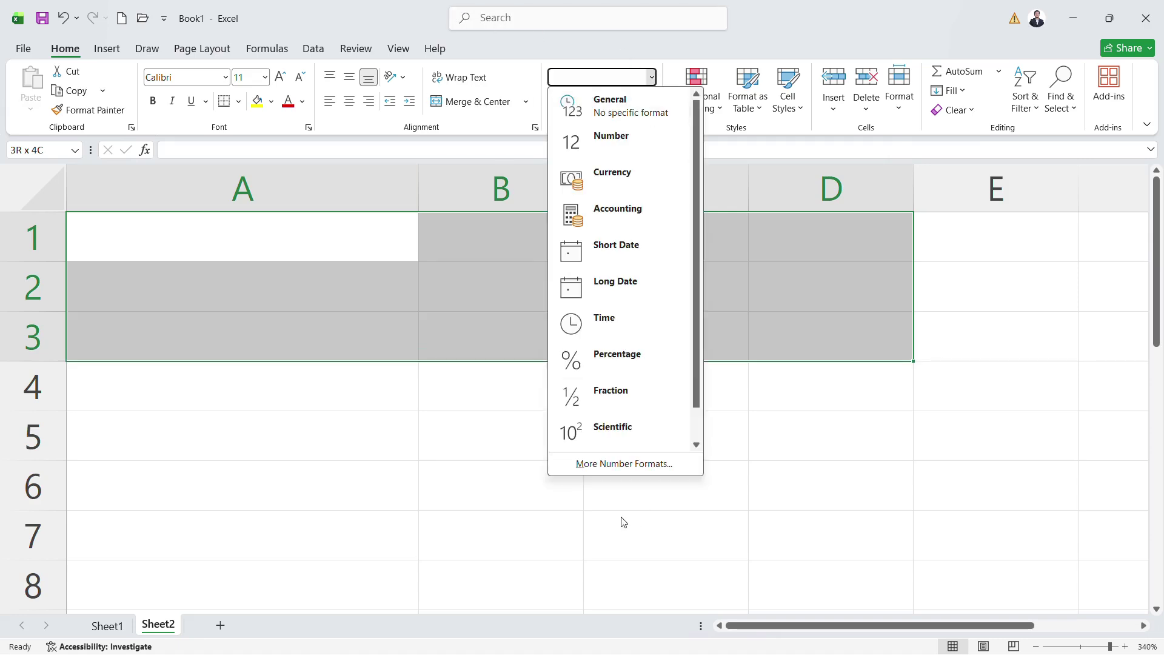
{"action": "left_click", "coordinate": [620, 465]}
{"action": "left_click", "coordinate": [342, 236]}
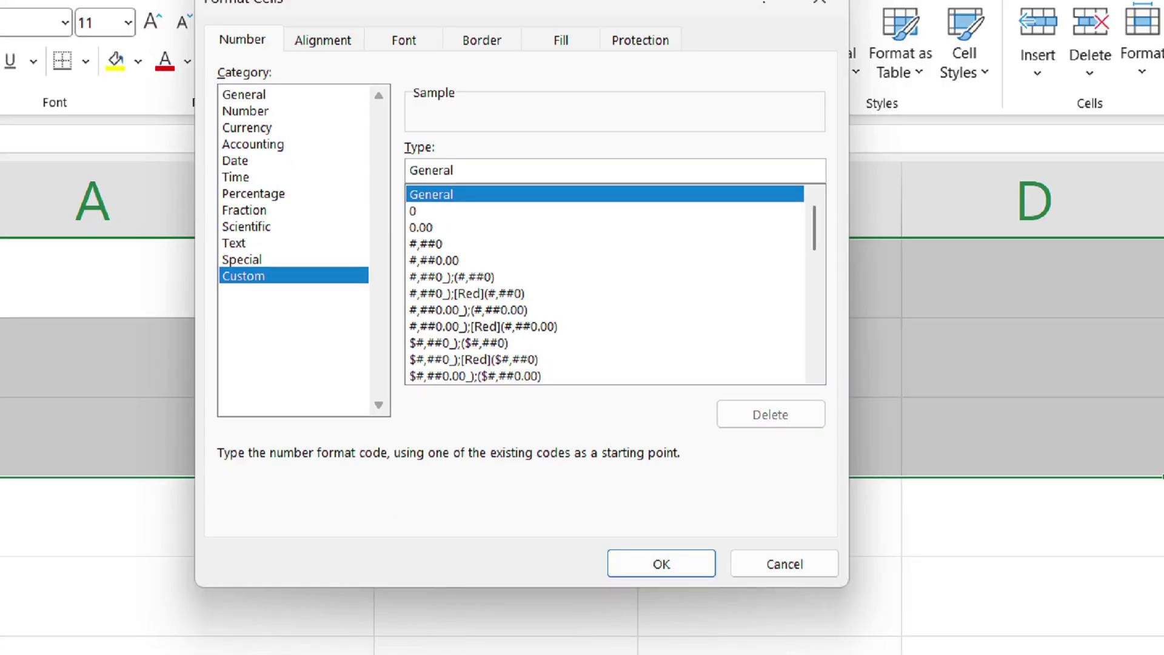
{"action": "key", "text": "ctrl+BackSpace"}
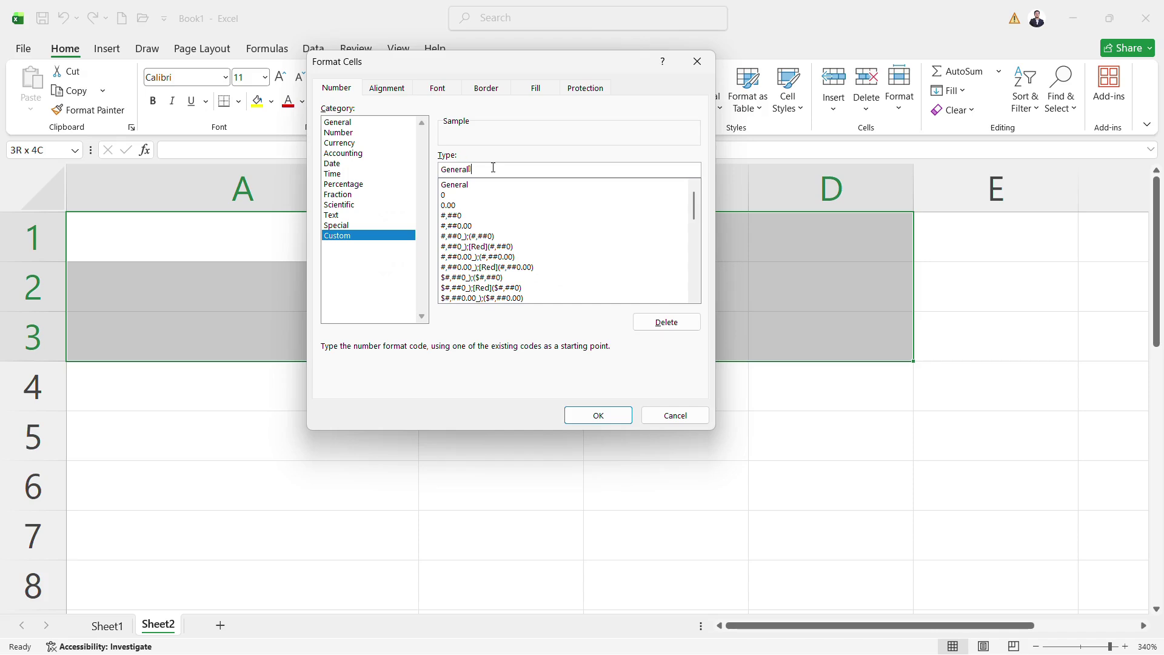
{"action": "key", "text": "BackSpace"}
{"action": "key", "text": "BackSpace"}
{"action": "key", "text": "BackSpace"}
{"action": "key", "text": "BackSpace"}
{"action": "key", "text": "BackSpace"}
{"action": "key", "text": "BackSpace"}
{"action": "key", "text": "BackSpace"}
{"action": "key", "text": "BackSpace"}
{"action": "type", "text": "GREEN"}
{"action": "type", "text": "];["}
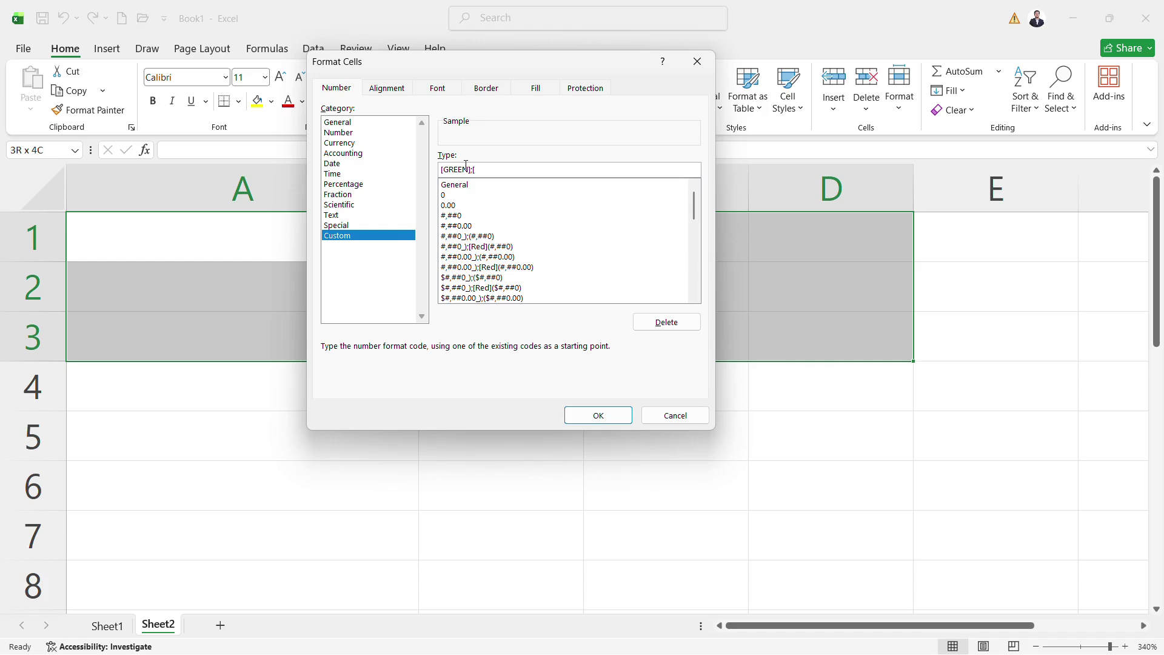
{"action": "type", "text": "RED];[BLUE"}
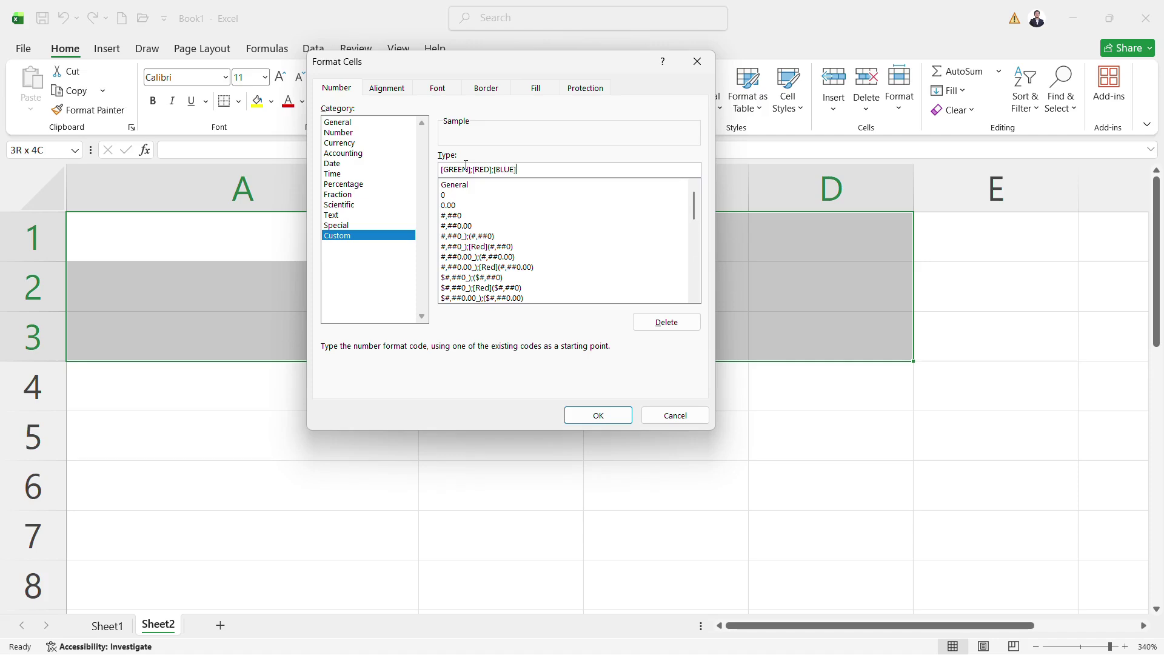
{"action": "type", "text": "];\"Invalid"}
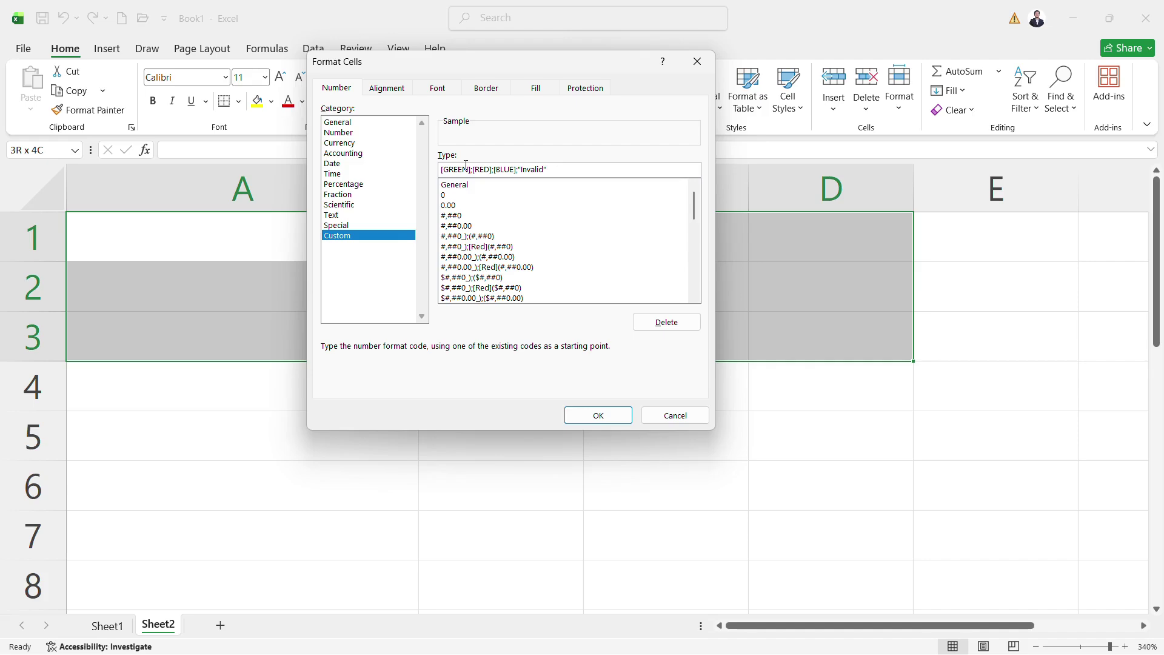
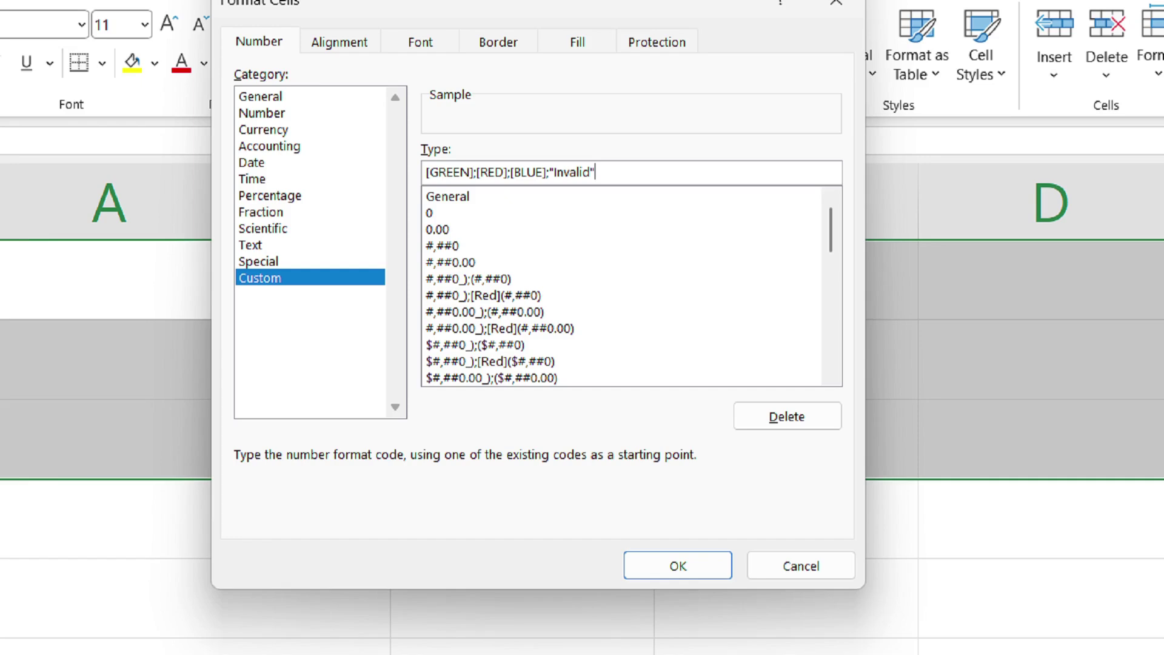
{"action": "key", "text": "Return"}
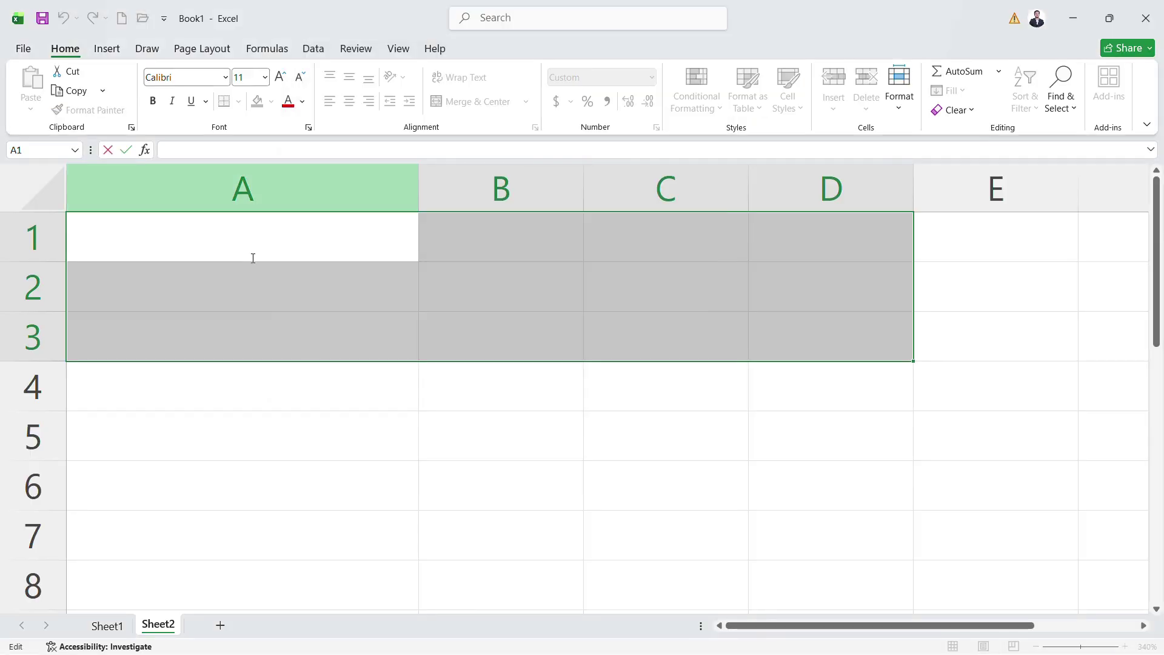
Step: Enter the positive numbers 52 in A1 and 36 in A2
{"action": "type", "text": "52"}
{"action": "key", "text": "Return"}
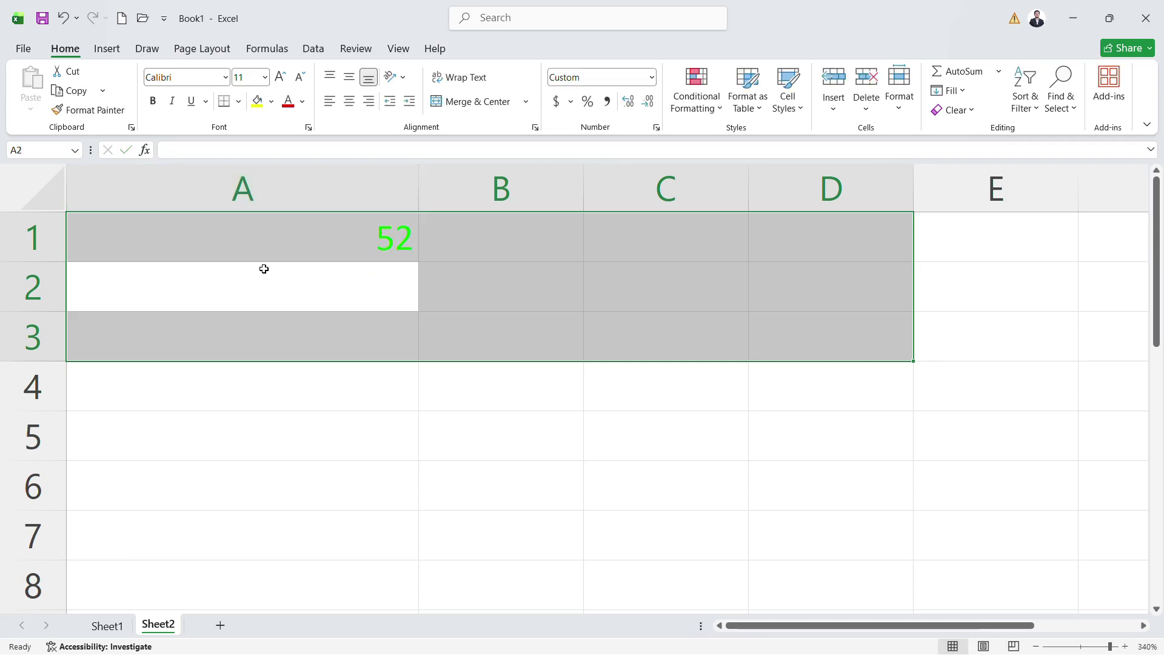
{"action": "left_click", "coordinate": [297, 289]}
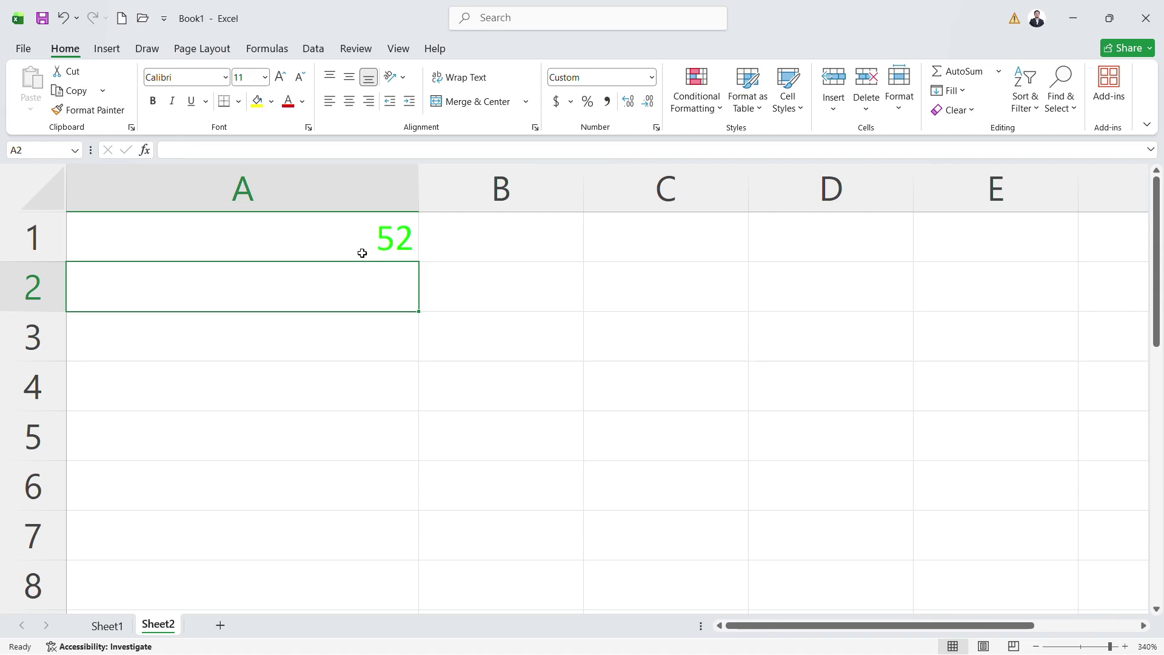
{"action": "double_click", "coordinate": [356, 284]}
{"action": "type", "text": "36"}
{"action": "key", "text": "Return"}
Step: Enter the negative number -20 in B1 and zero in B2
{"action": "key", "text": "Up"}
{"action": "key", "text": "Up"}
{"action": "key", "text": "Right"}
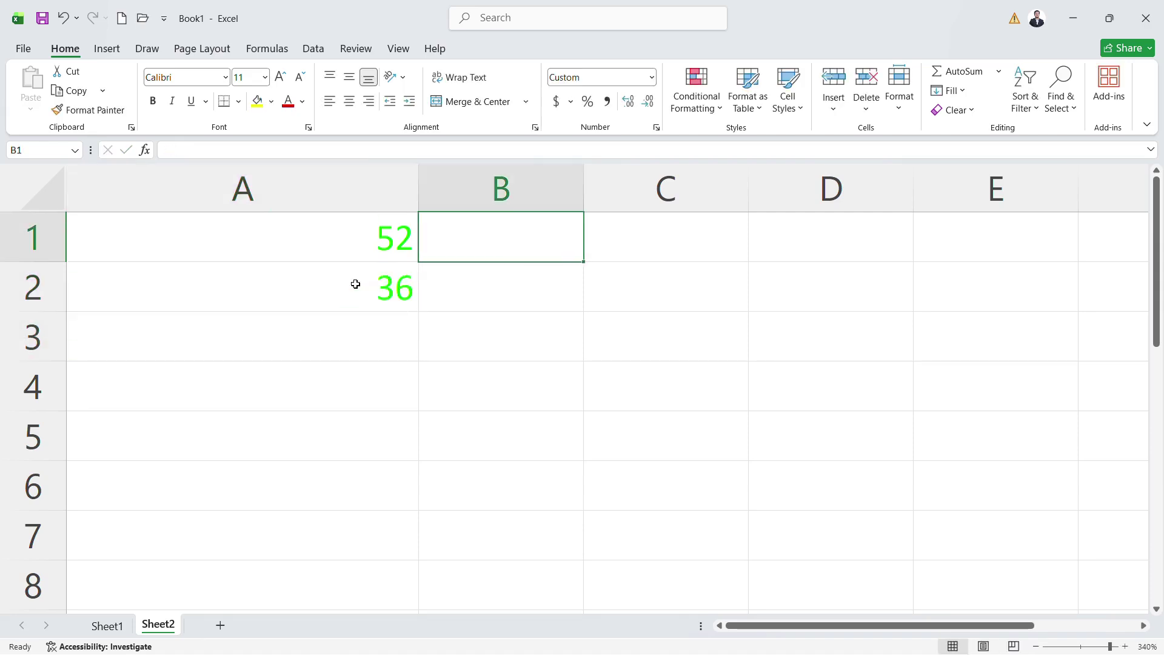
{"action": "type", "text": "-20"}
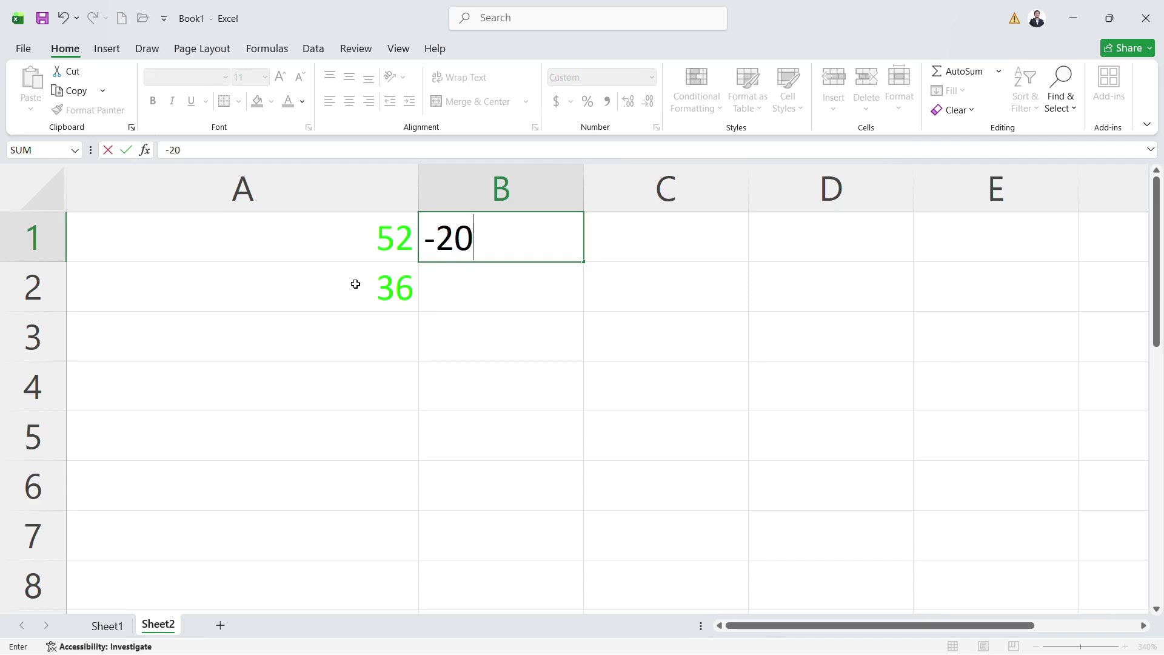
{"action": "key", "text": "Return"}
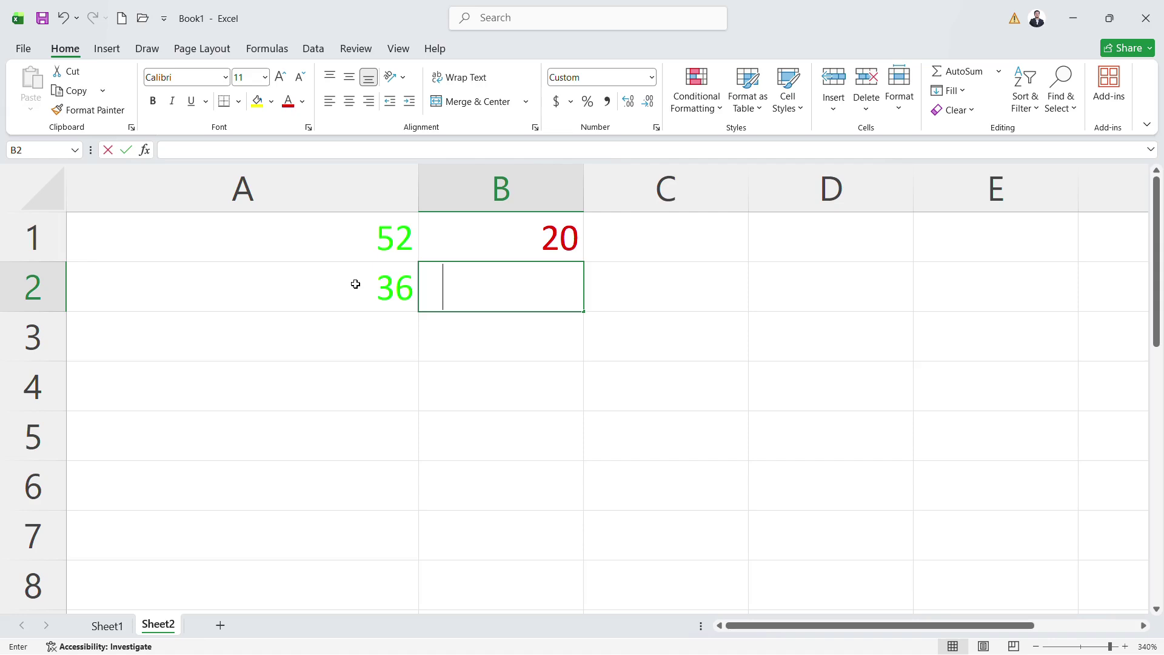
{"action": "type", "text": "00"}
{"action": "key", "text": "BackSpace"}
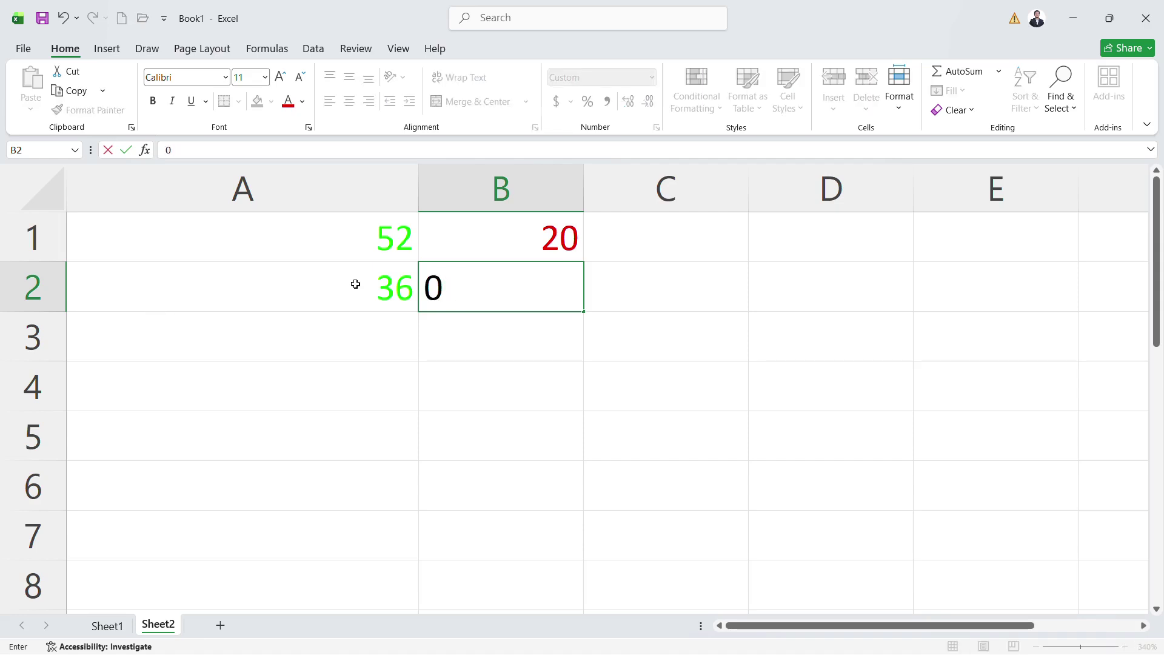
{"action": "key", "text": "Return"}
Step: Enter the text "Subscribe Now" in C1 and "Like" in C2
{"action": "key", "text": "Up"}
{"action": "key", "text": "Up"}
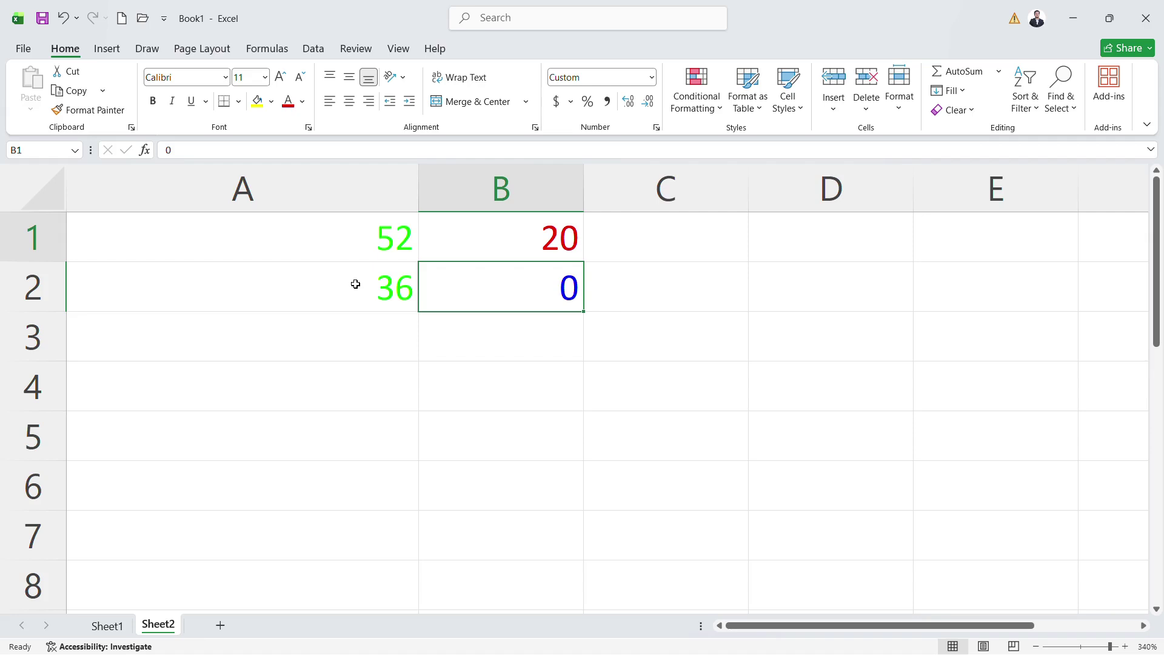
{"action": "key", "text": "Right"}
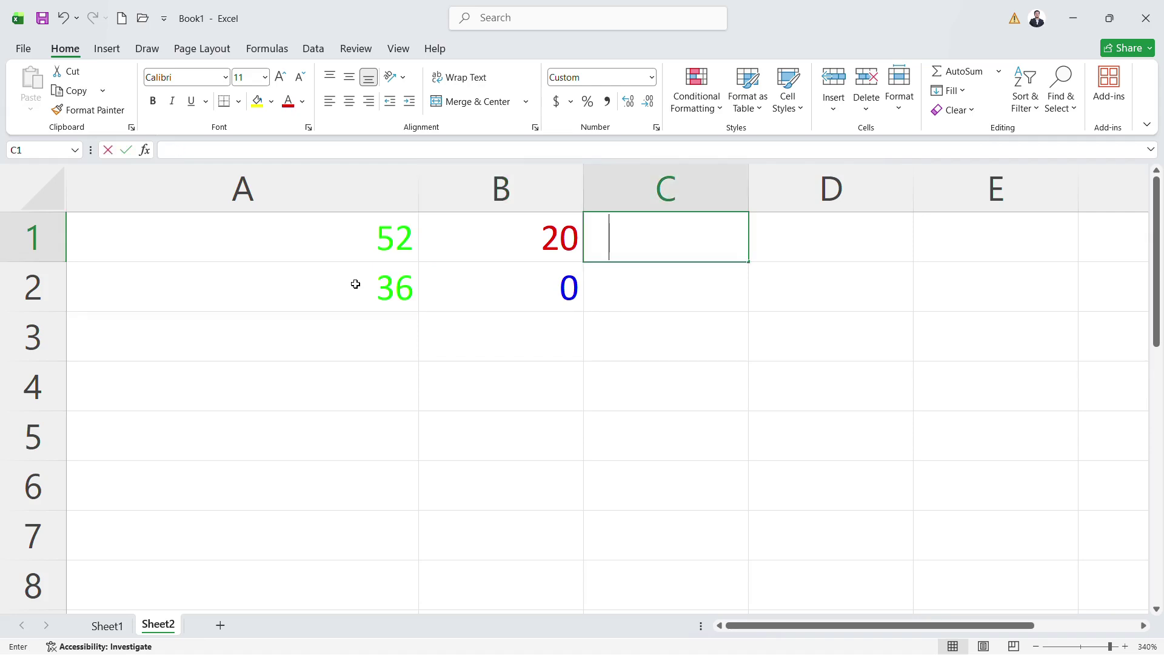
{"action": "type", "text": "Subscri"}
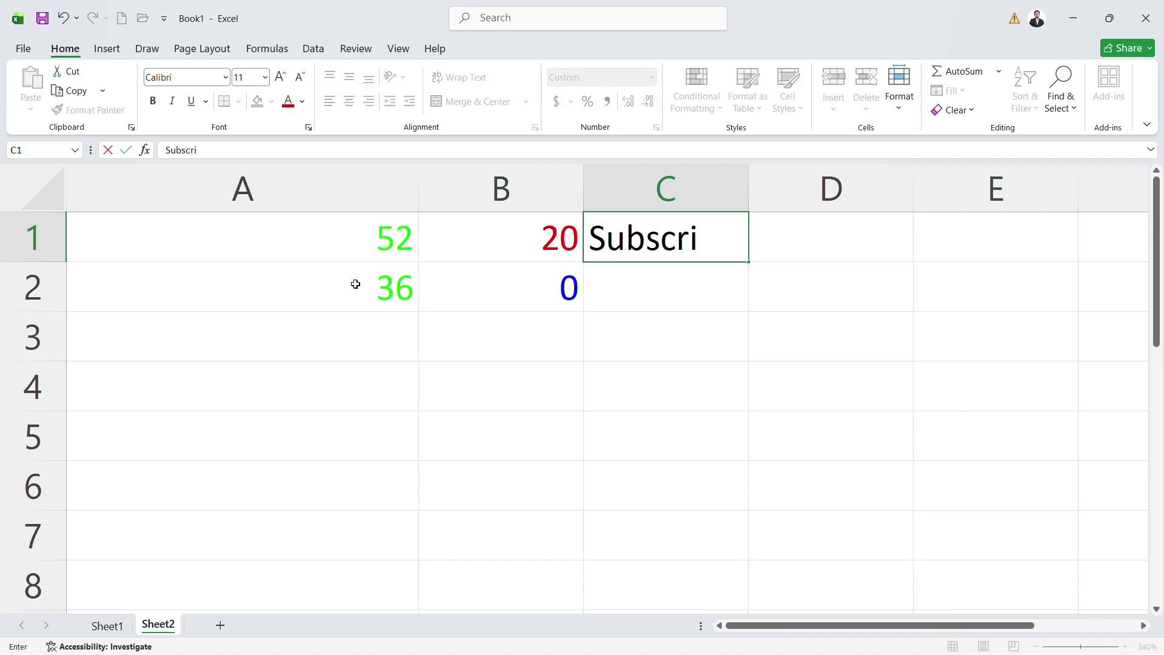
{"action": "type", "text": "be"}
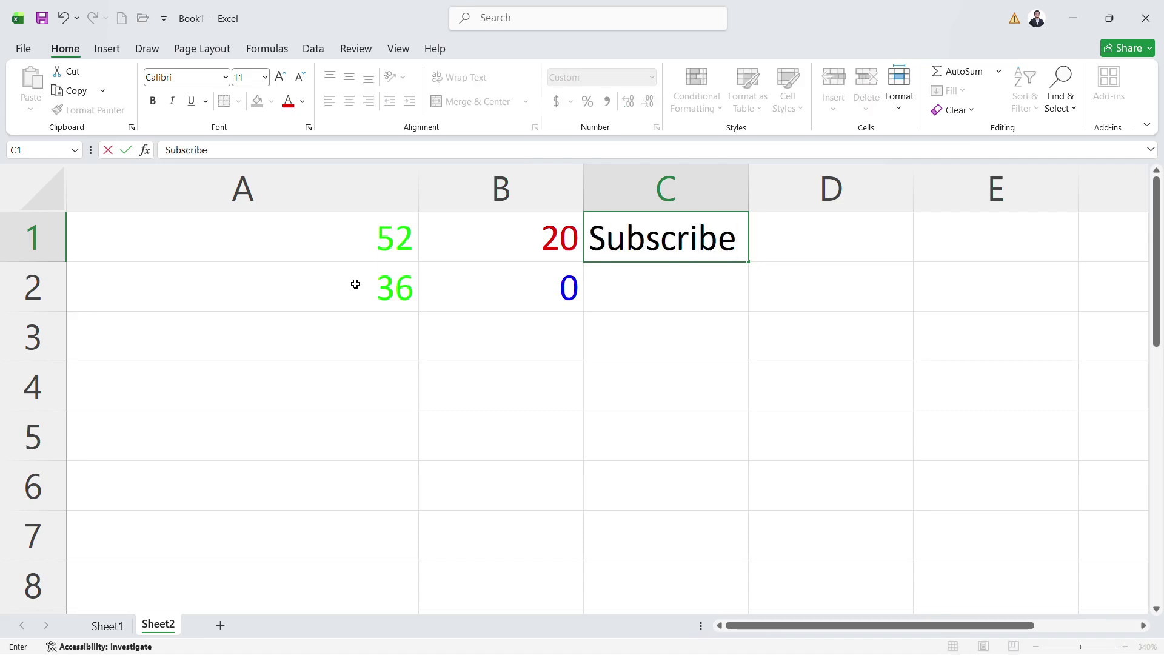
{"action": "type", "text": " Now"}
{"action": "key", "text": "ctrl+Return"}
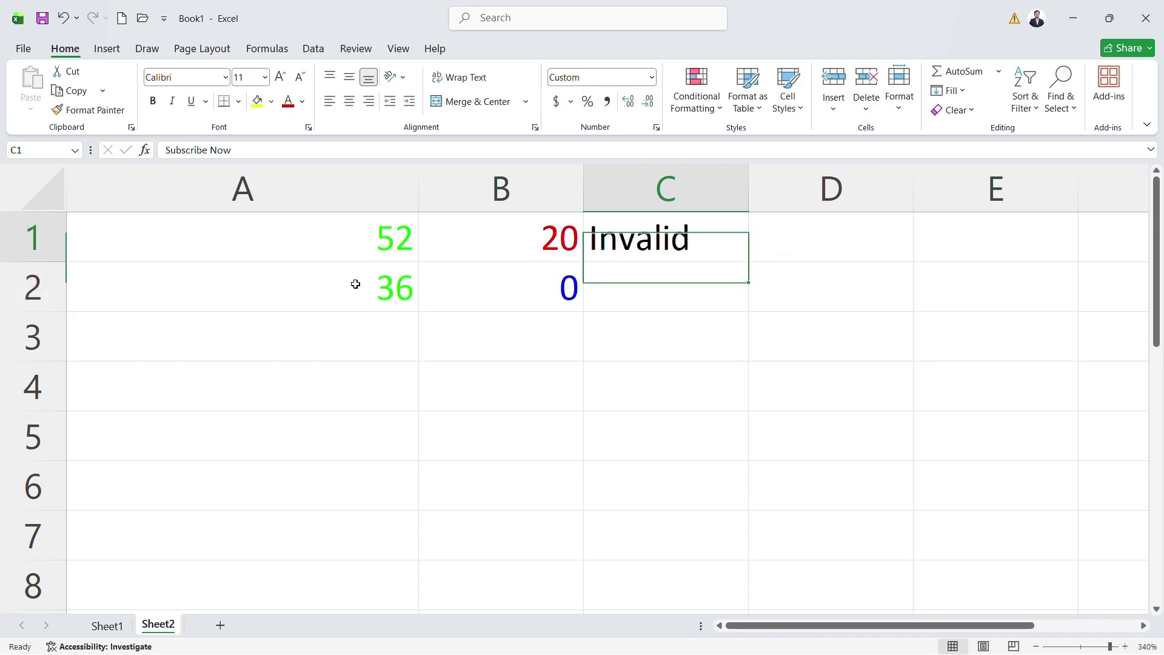
{"action": "key", "text": "Return"}
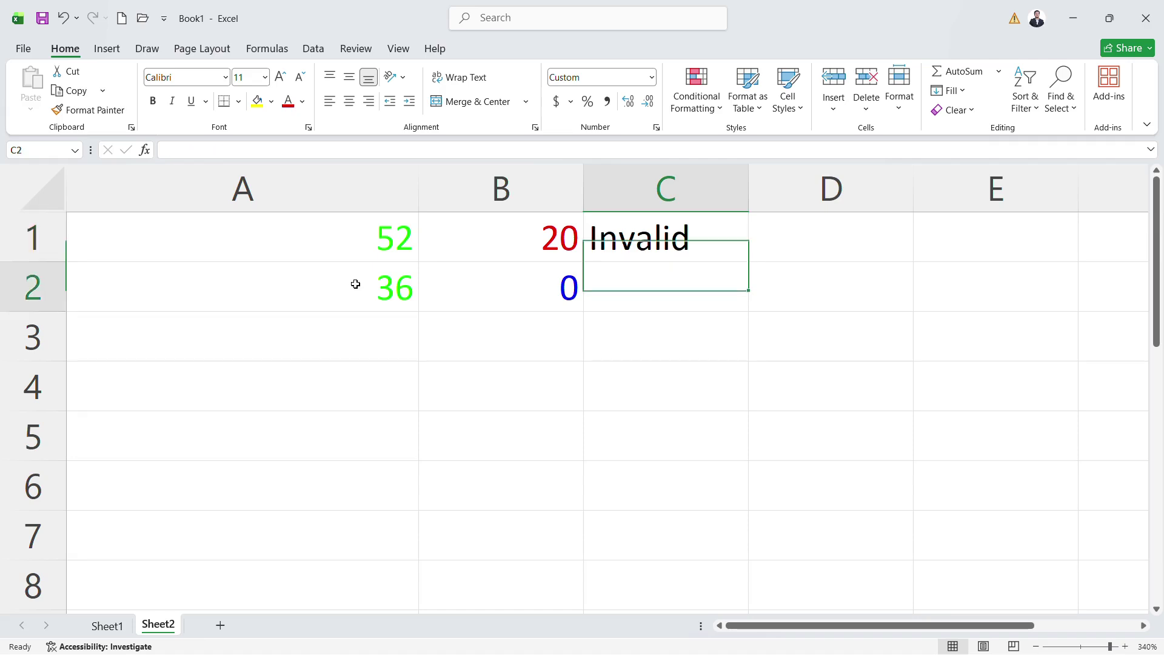
{"action": "type", "text": "Like"}
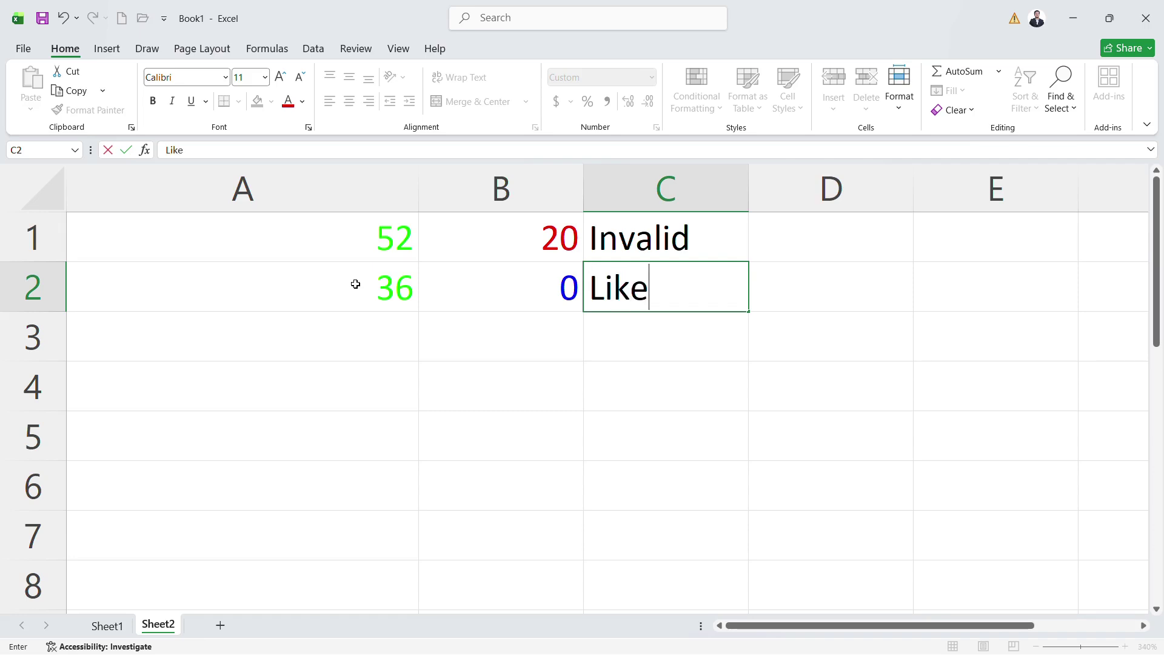
{"action": "key", "text": "Return"}
Step: Clear the test entries from the range A1:C2
{"action": "key", "text": "Up"}
{"action": "key", "text": "Up"}
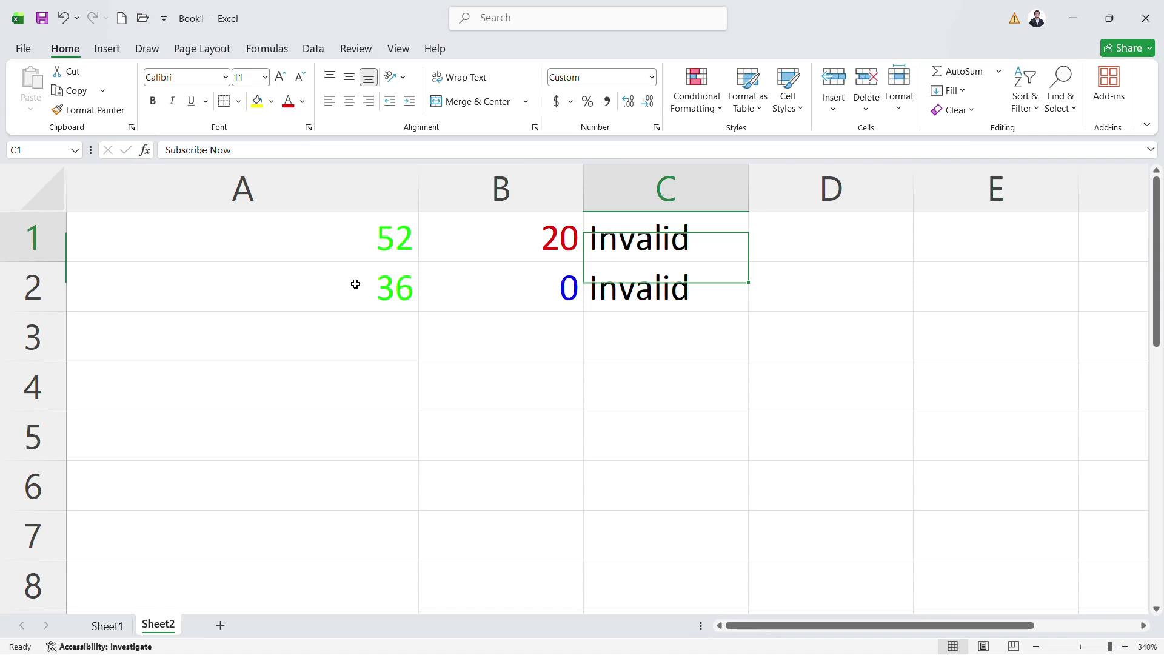
{"action": "key", "text": "ctrl+Home"}
{"action": "key", "text": "shift+Down"}
{"action": "key", "text": "shift+Right"}
{"action": "key", "text": "shift+Right"}
{"action": "key", "text": "Delete"}
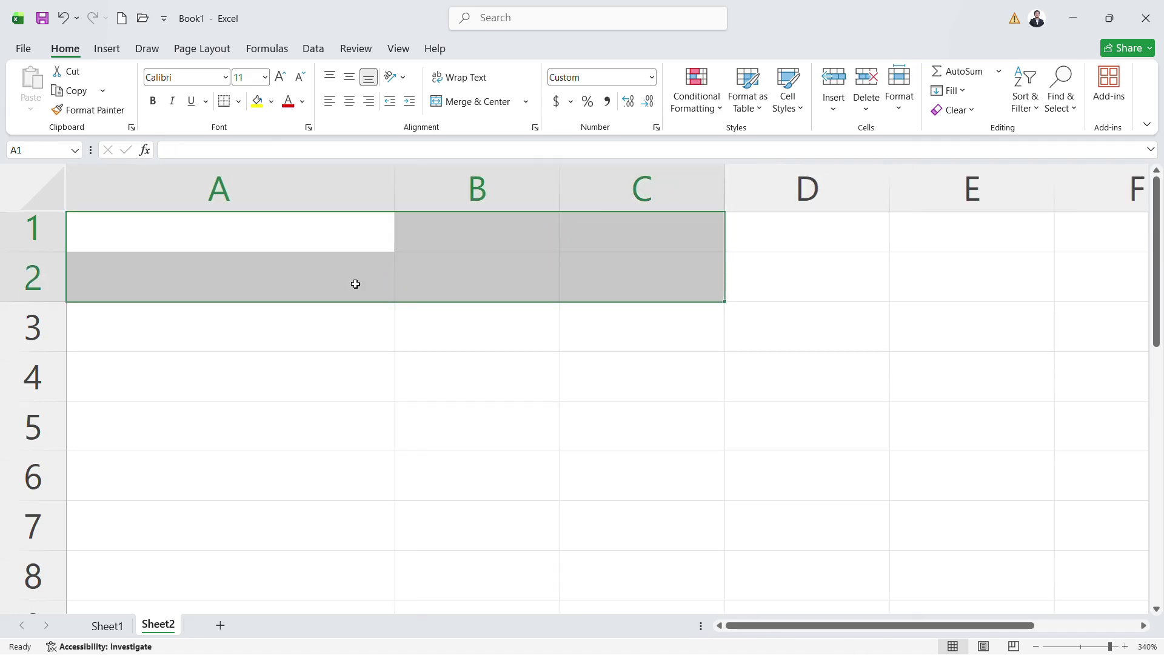
Step: Enter 5000 in F2 and its abbreviated form 5K in G2
{"action": "scroll", "coordinate": [355, 284], "scroll_direction": "down", "scroll_amount": 1}
{"action": "scroll", "coordinate": [345, 285], "scroll_direction": "right", "scroll_amount": 4}
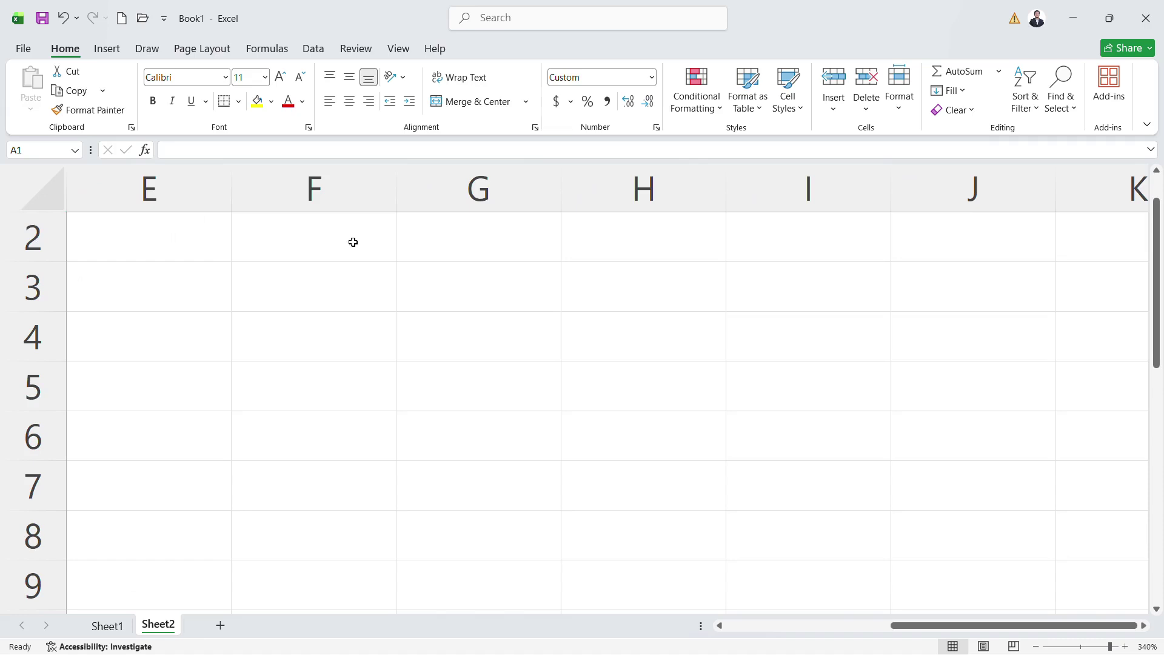
{"action": "left_click", "coordinate": [358, 238]}
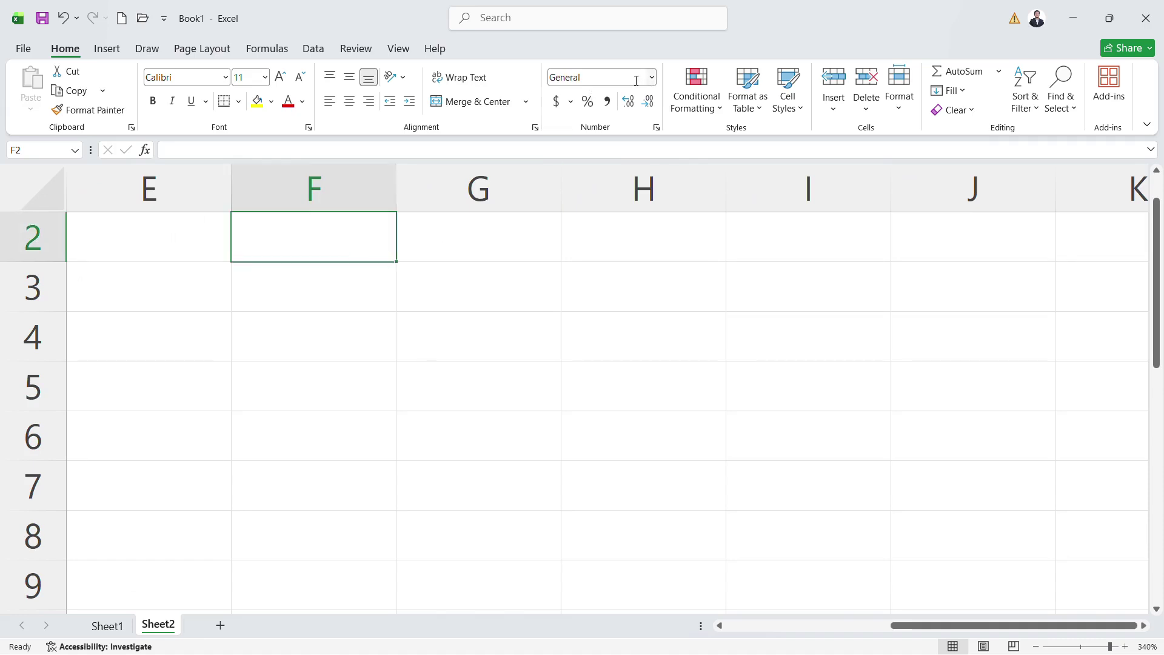
{"action": "mouse_move", "coordinate": [304, 242]}
{"action": "left_mouse_down"}
{"action": "mouse_move", "coordinate": [517, 356]}
{"action": "mouse_move", "coordinate": [668, 356]}
{"action": "left_mouse_up"}
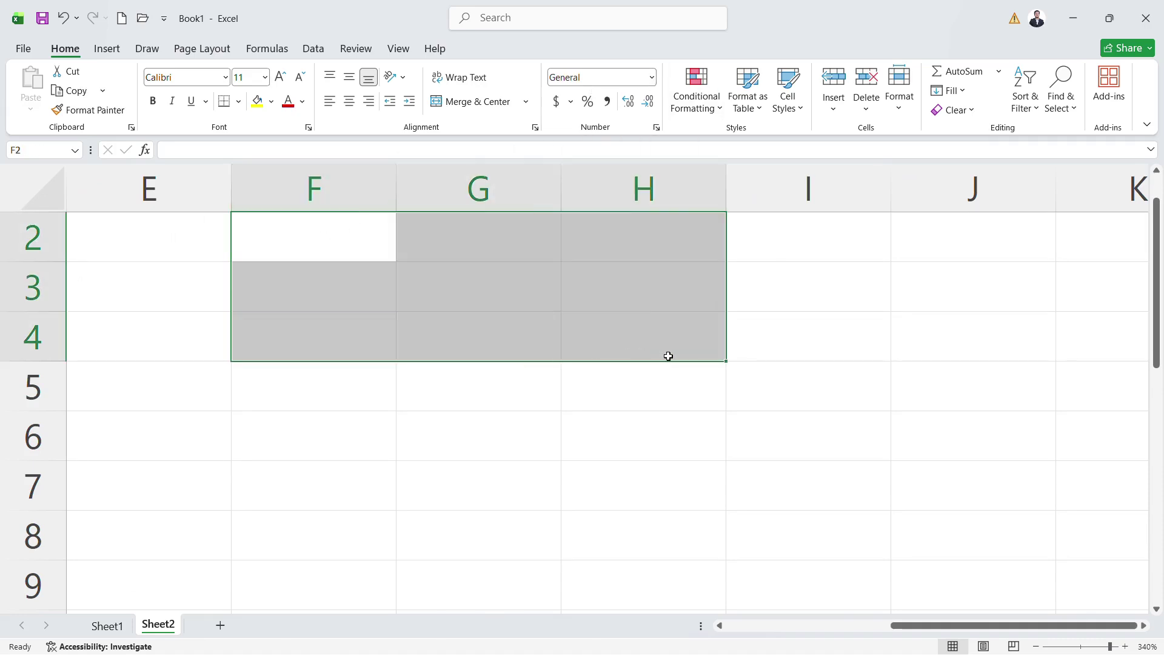
{"action": "double_click", "coordinate": [322, 215]}
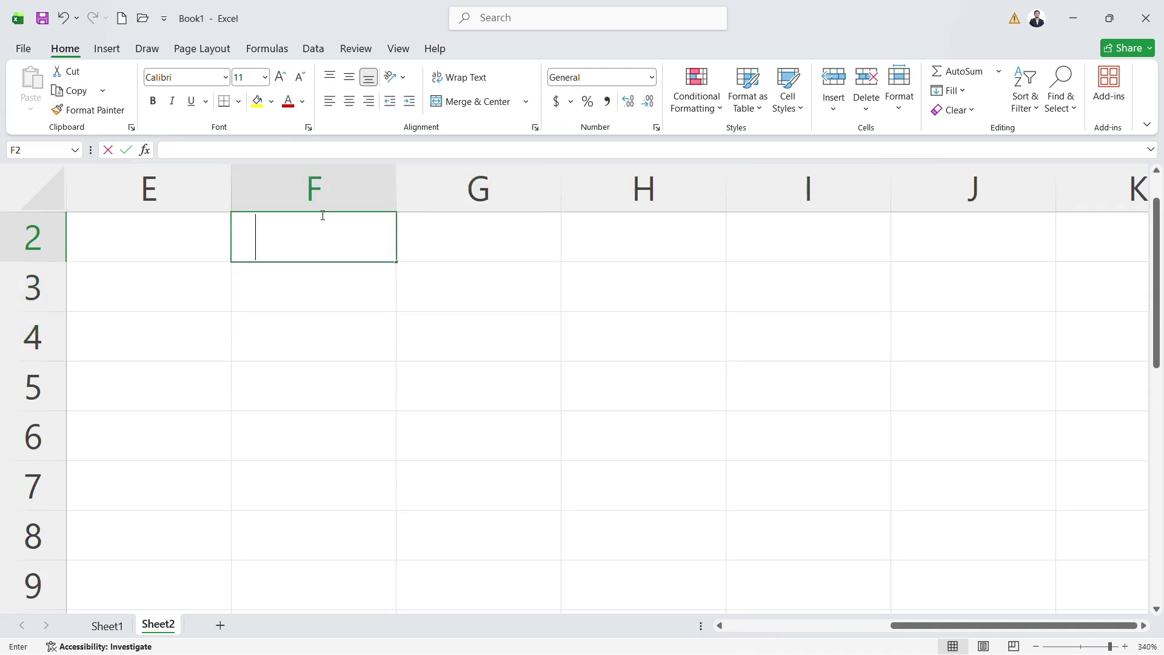
{"action": "type", "text": "5000"}
{"action": "key", "text": "Tab"}
{"action": "type", "text": "5K"}
{"action": "key", "text": "Return"}
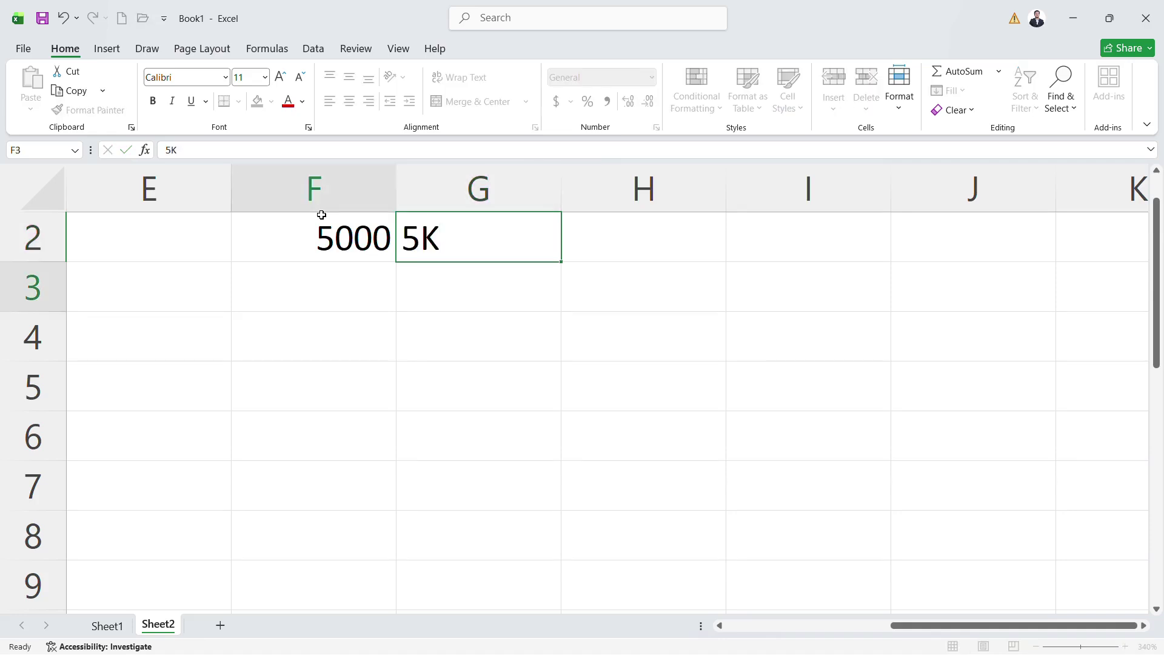
Step: Enter 10000 in F3 and its abbreviated form 10K in G3
{"action": "type", "text": "10000"}
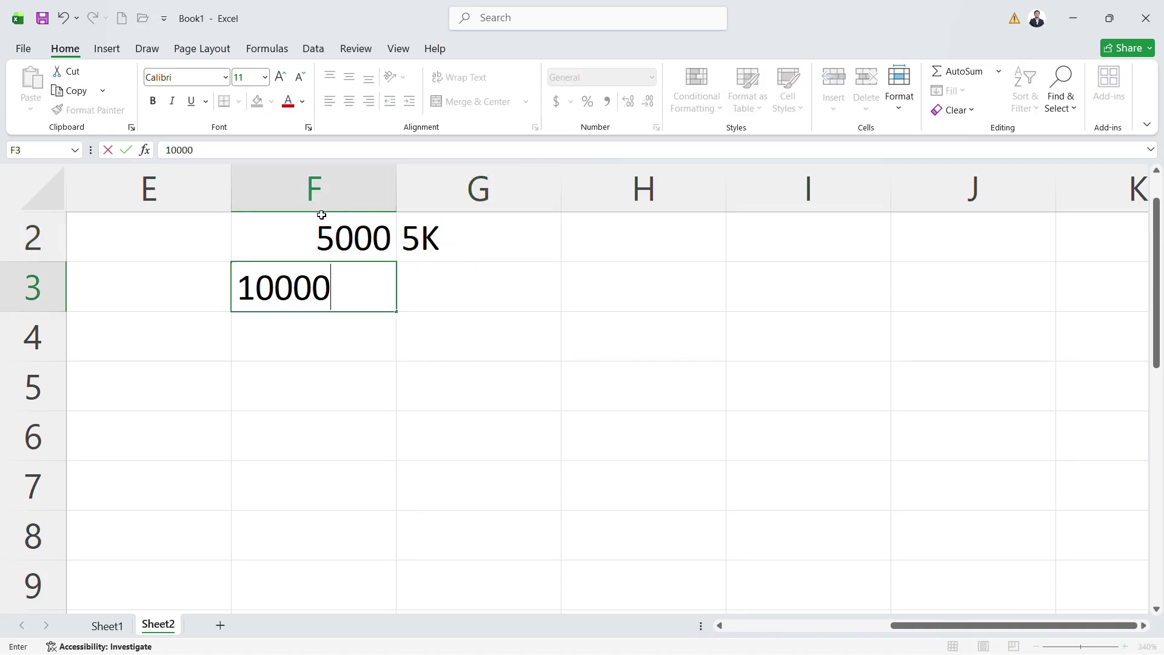
{"action": "key", "text": "Tab"}
{"action": "type", "text": "10K"}
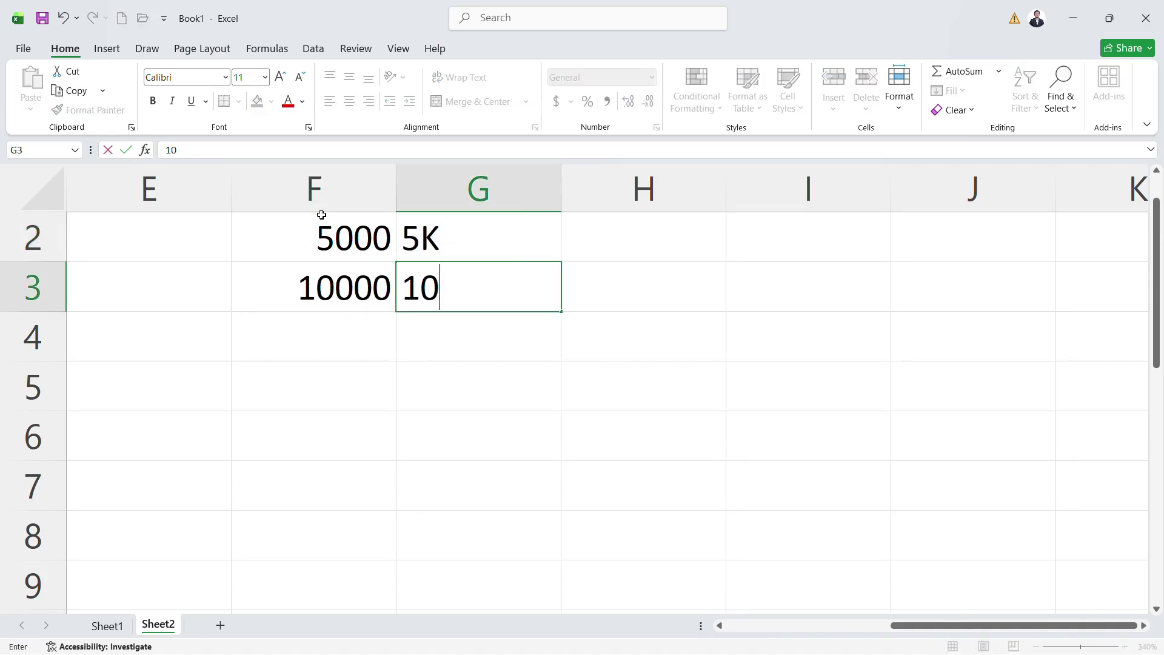
{"action": "key", "text": "Return"}
Step: Clear the example values from the range F2:G3
{"action": "key", "text": "Up"}
{"action": "key", "text": "Up"}
{"action": "key", "text": "Up"}
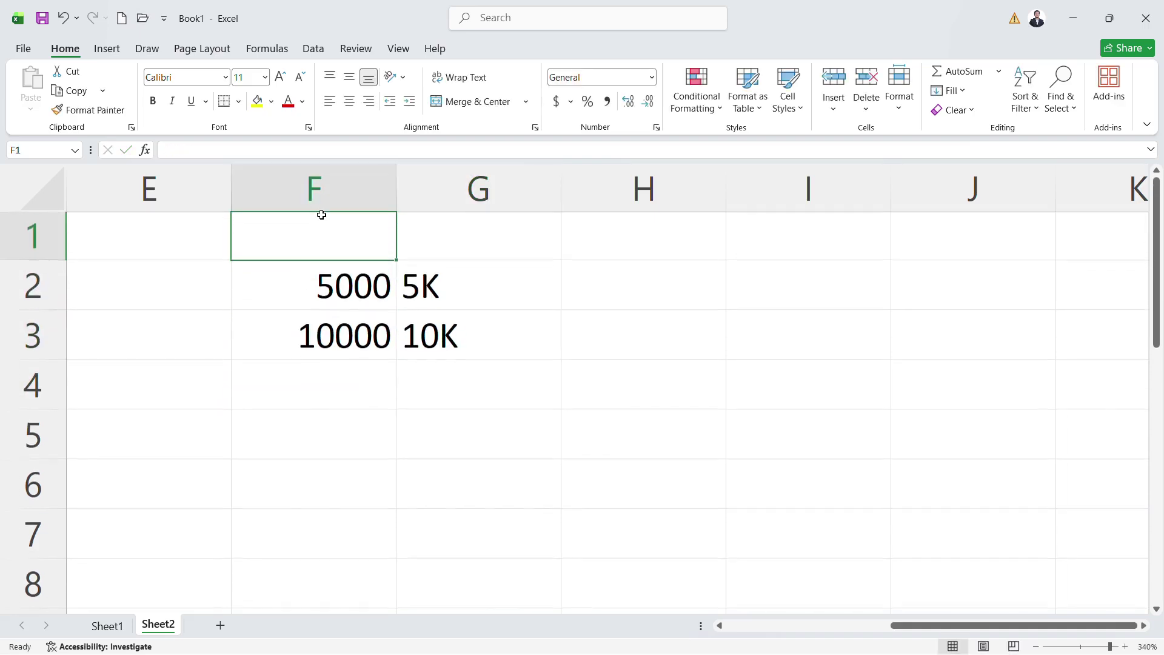
{"action": "key", "text": "Down"}
{"action": "key", "text": "shift+Down"}
{"action": "key", "text": "shift+Right"}
{"action": "key", "text": "Delete"}
Step: Enter 5K, 10K and 15K as typed text in cells F1, F2 and F3
{"action": "key", "text": "Up"}
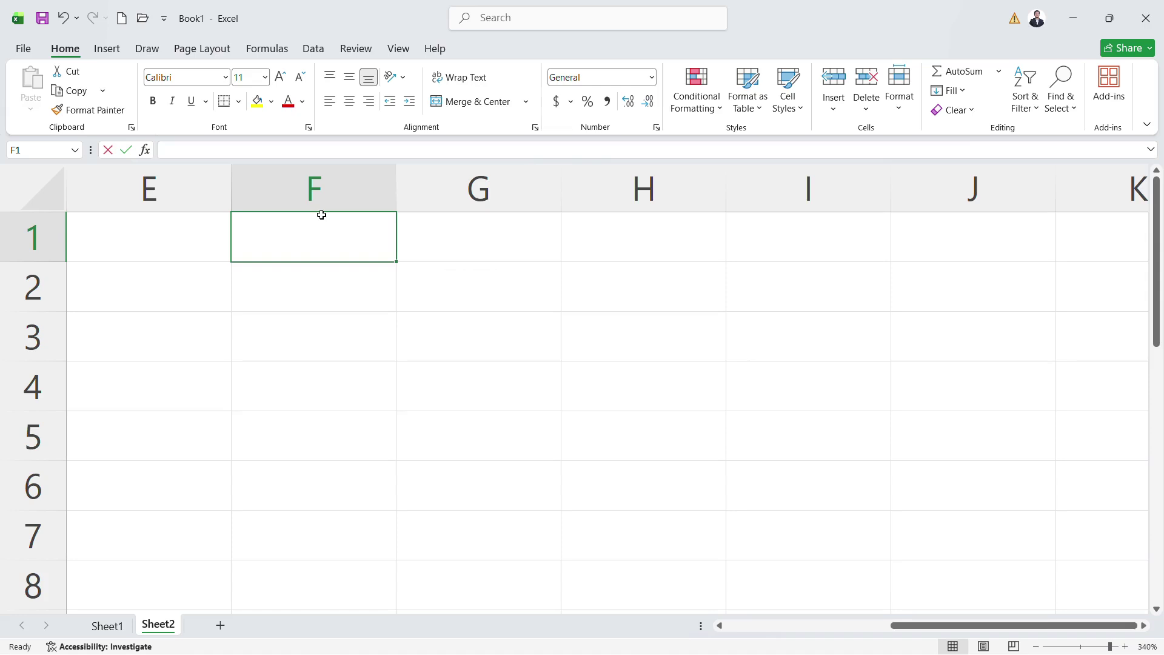
{"action": "type", "text": "5K"}
{"action": "key", "text": "Return"}
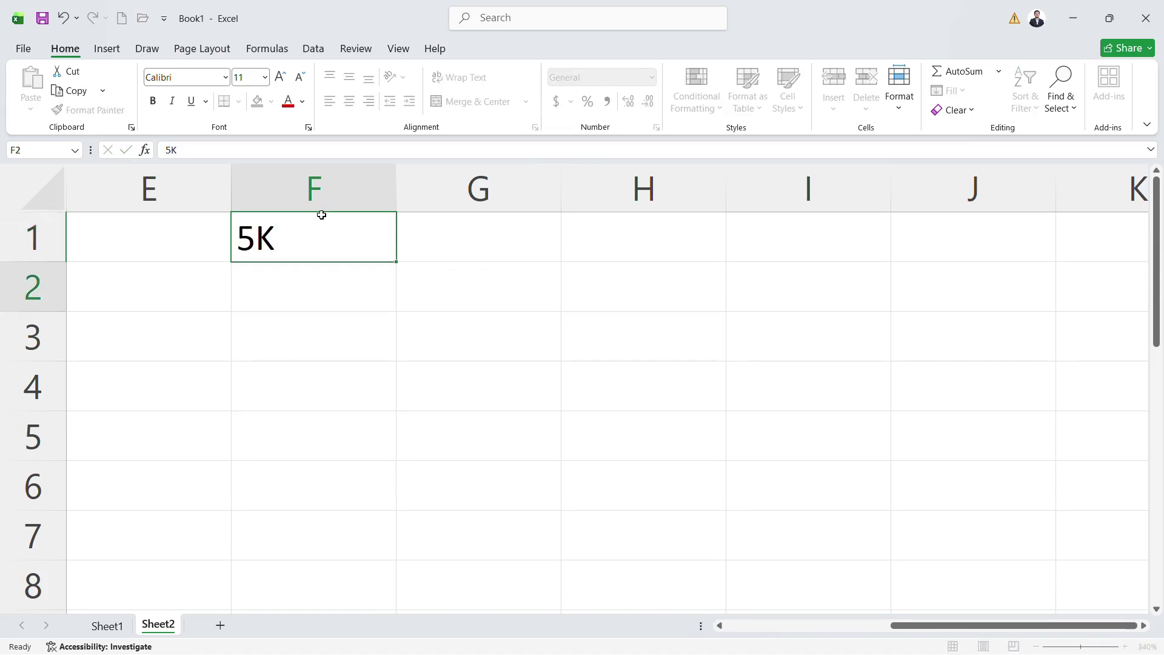
{"action": "type", "text": "10K"}
{"action": "key", "text": "Return"}
{"action": "type", "text": "15K"}
{"action": "key", "text": "ctrl+Return"}
Step: Sum the typed entries F1:F3 in G1 with the formula =SUM(F1:F3)
{"action": "key", "text": "Up"}
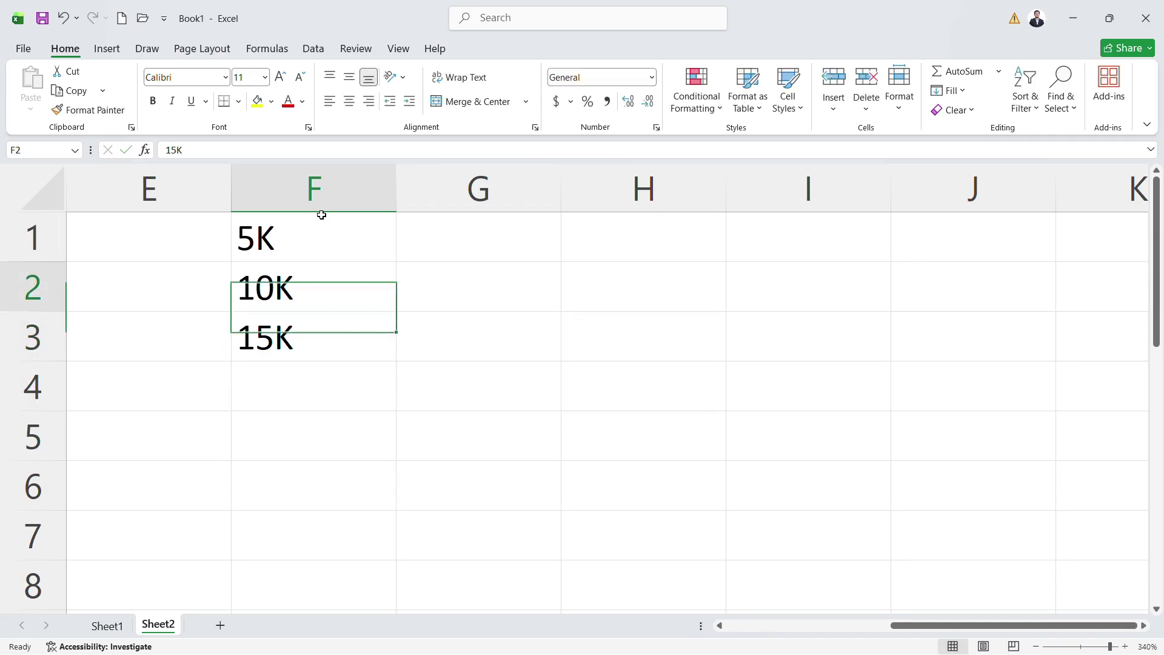
{"action": "key", "text": "Up"}
{"action": "key", "text": "shift+Down"}
{"action": "key", "text": "shift+Down"}
{"action": "key", "text": "Right"}
{"action": "type", "text": "="}
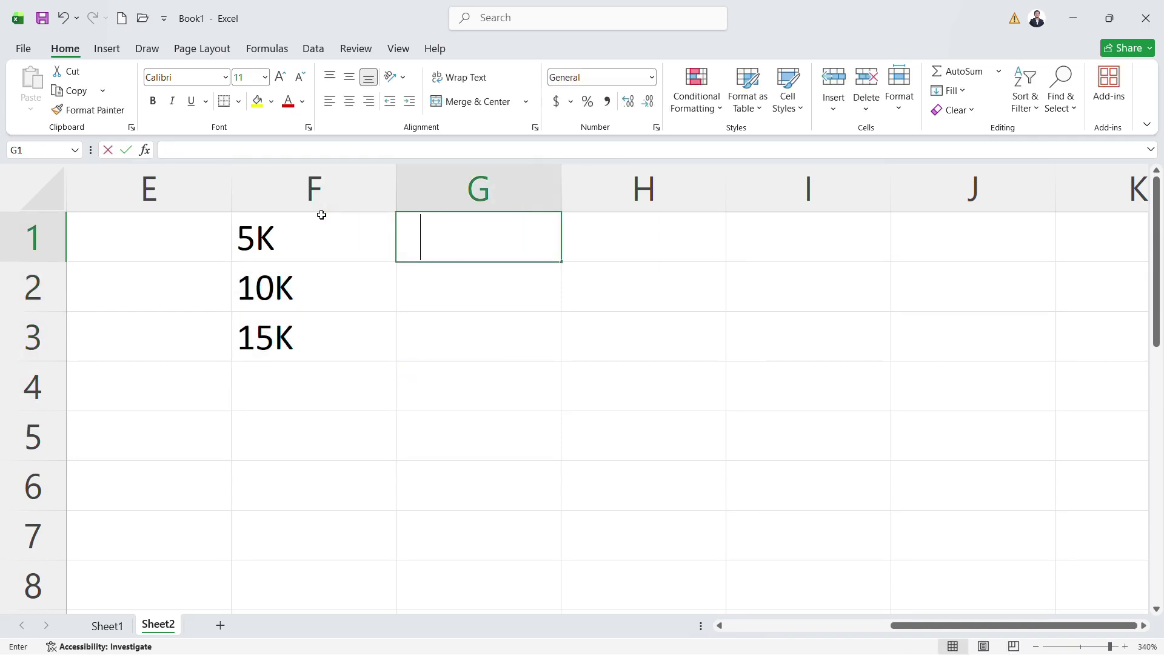
{"action": "type", "text": "sum"}
{"action": "key", "text": "Tab"}
{"action": "key", "text": "Left"}
{"action": "key", "text": "shift+Down"}
{"action": "key", "text": "shift+Down"}
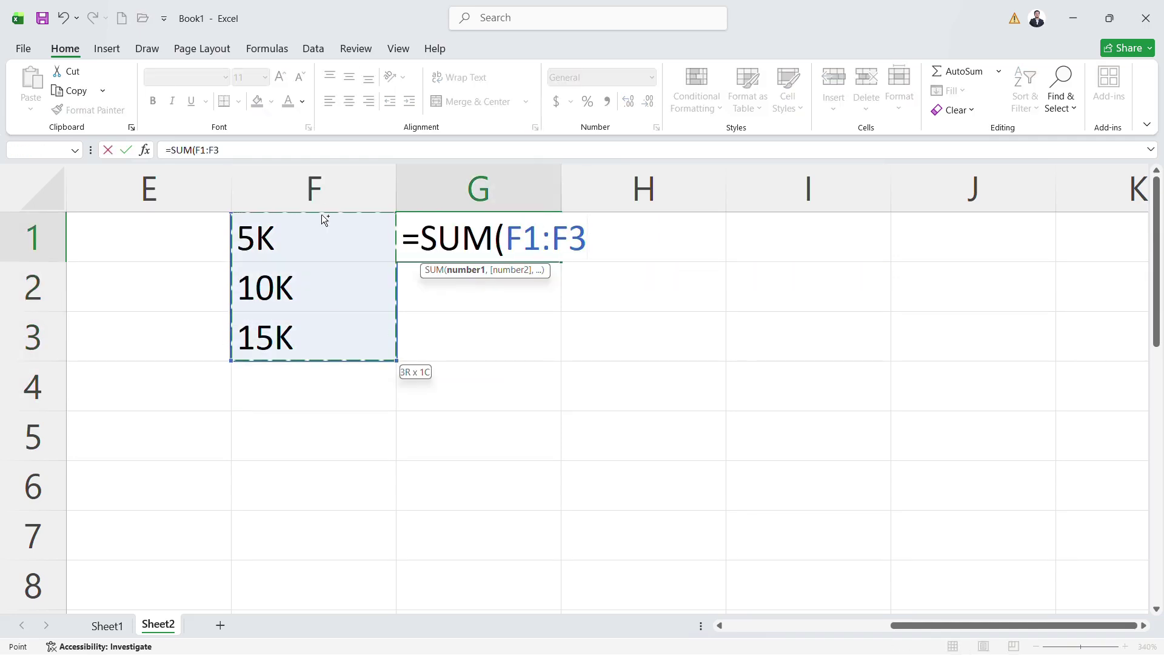
{"action": "key", "text": "Return"}
{"action": "key", "text": "Up"}
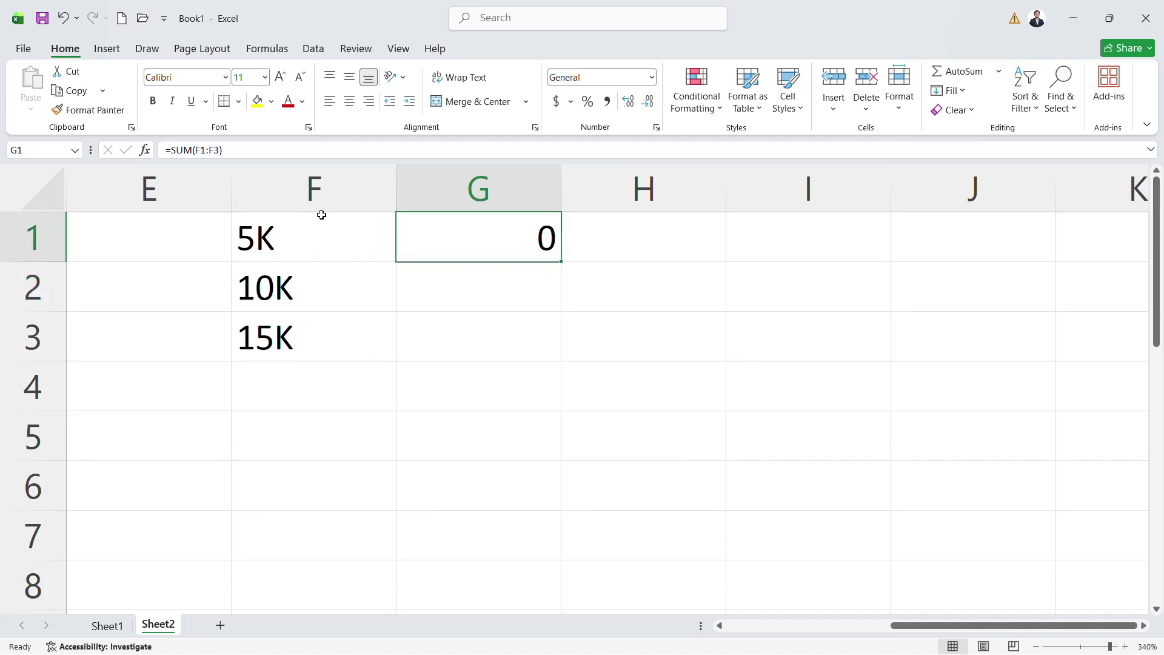
Step: Remove the SUM formula from G1 and review the typed K entries in column F
{"action": "key", "text": "Left"}
{"action": "key", "text": "shift+Down"}
{"action": "key", "text": "shift+Down"}
{"action": "key", "text": "shift+Up"}
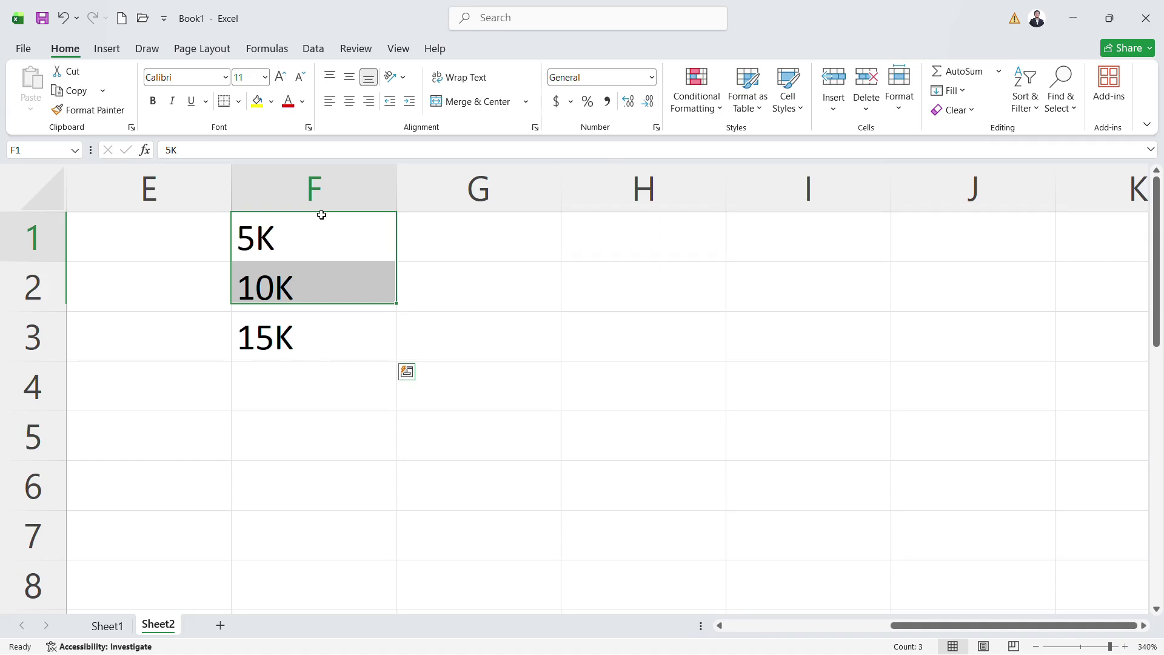
{"action": "left_click", "coordinate": [321, 215]}
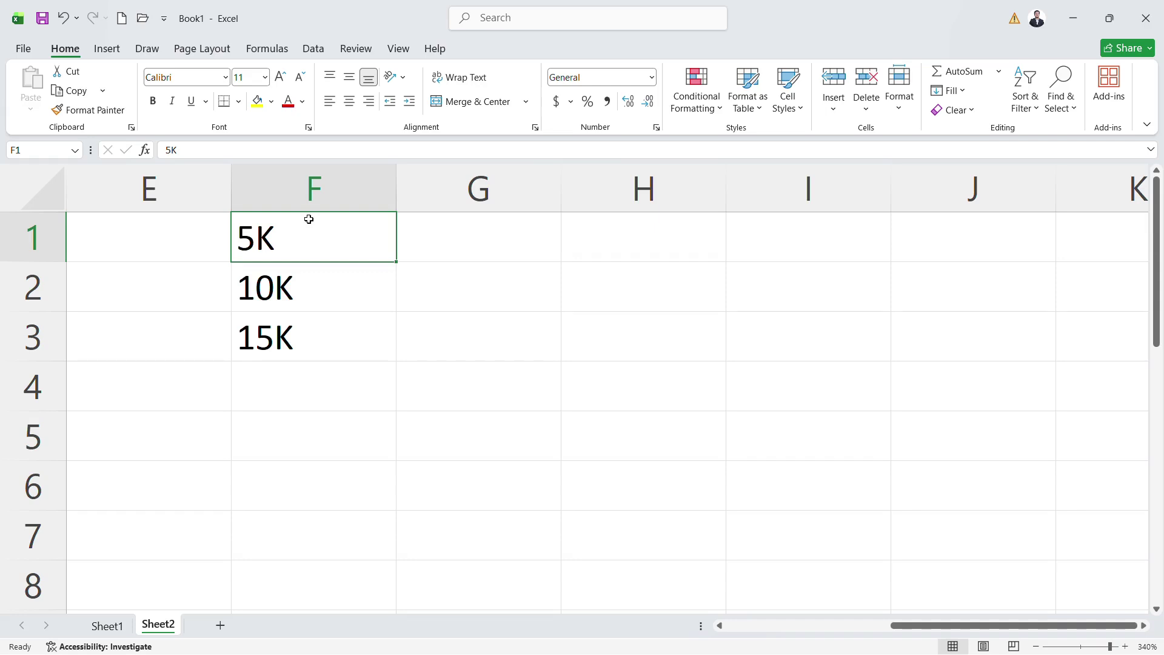
Step: Apply the custom number format #,##0.0,"K" to the range G1:I3
{"action": "left_click", "coordinate": [491, 237]}
{"action": "left_click_drag", "start_coordinate": [453, 222], "coordinate": [735, 351]}
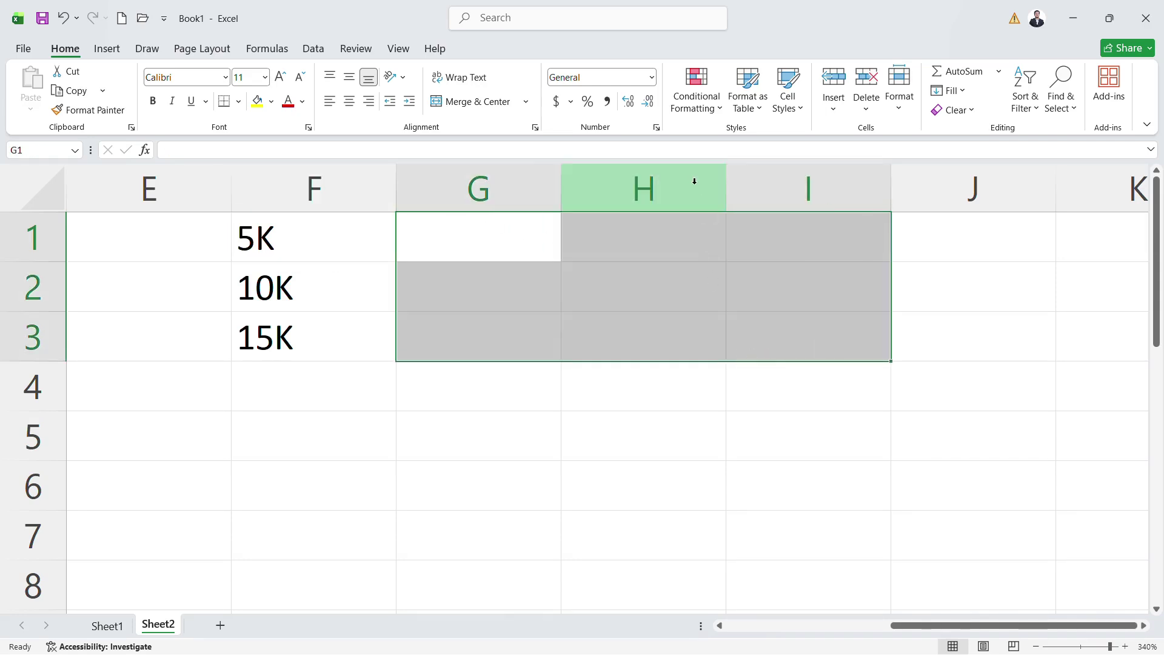
{"action": "left_click", "coordinate": [659, 79]}
{"action": "left_click", "coordinate": [614, 462]}
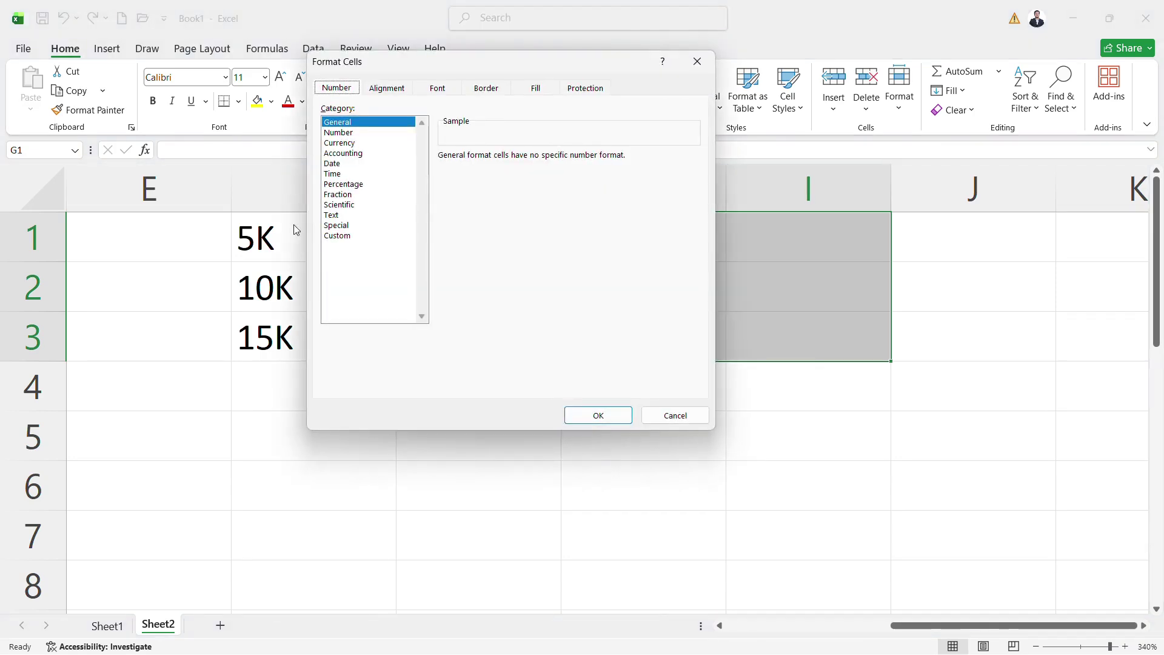
{"action": "left_click", "coordinate": [343, 236]}
{"action": "left_click_drag", "start_coordinate": [476, 174], "coordinate": [410, 166]}
{"action": "key", "text": "BackSpace"}
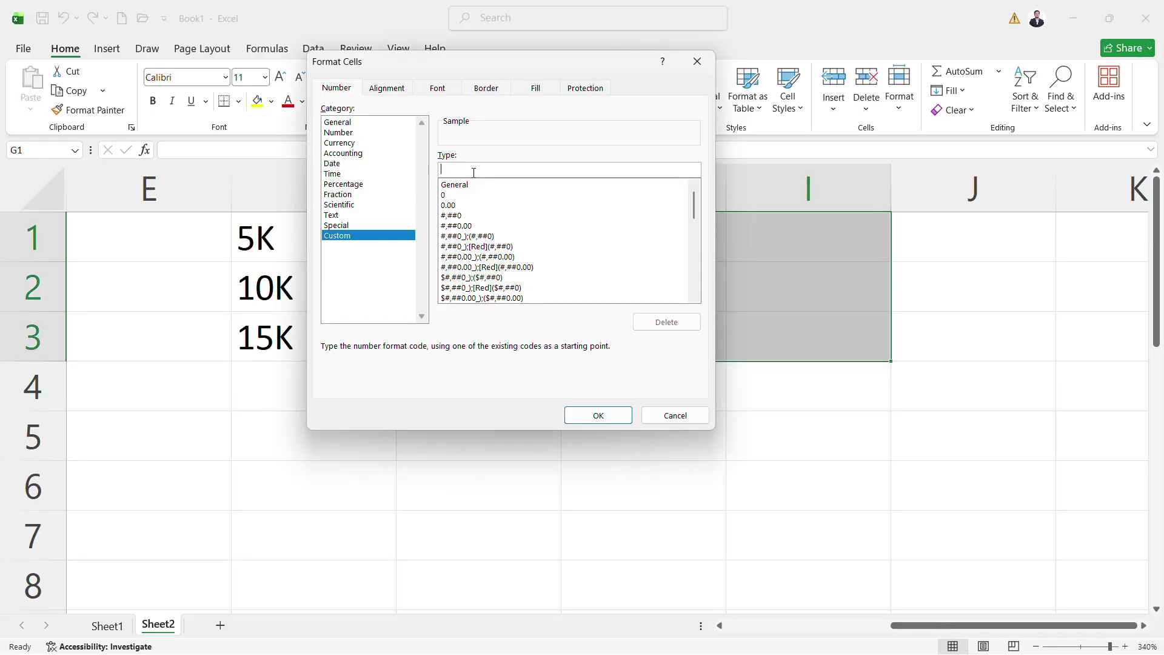
{"action": "type", "text": "#,##0.0,\"K\""}
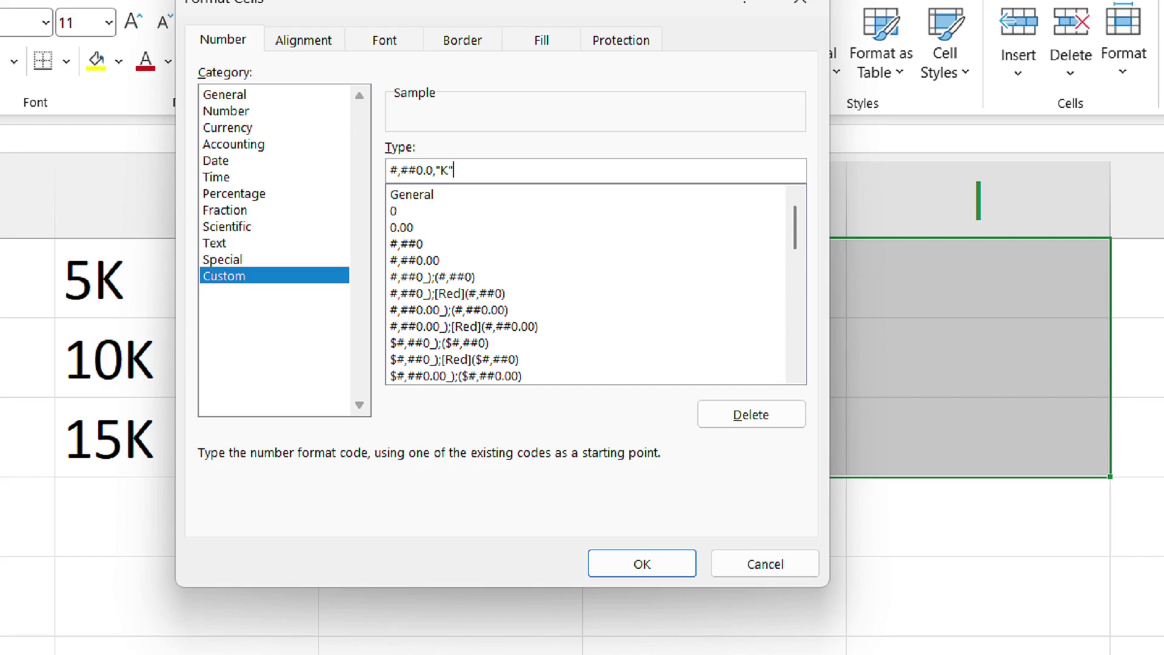
{"action": "key", "text": "Return"}
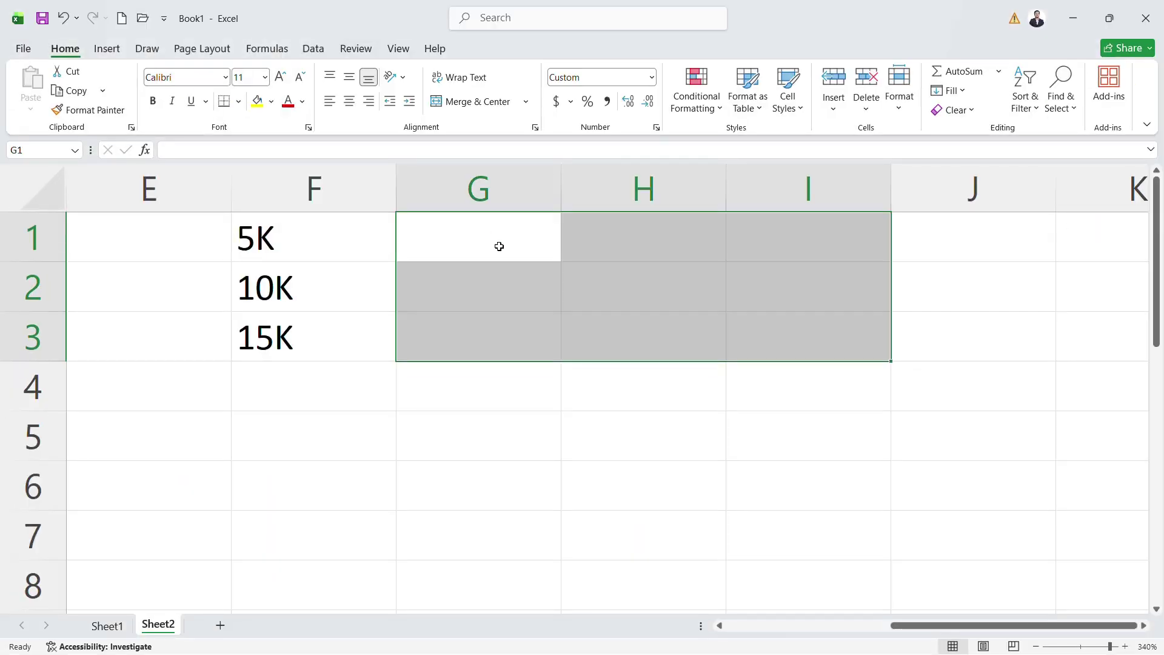
Step: Enter 5000 in cell G1 and 10000 in cell G2
{"action": "double_click", "coordinate": [499, 246]}
{"action": "type", "text": "5000"}
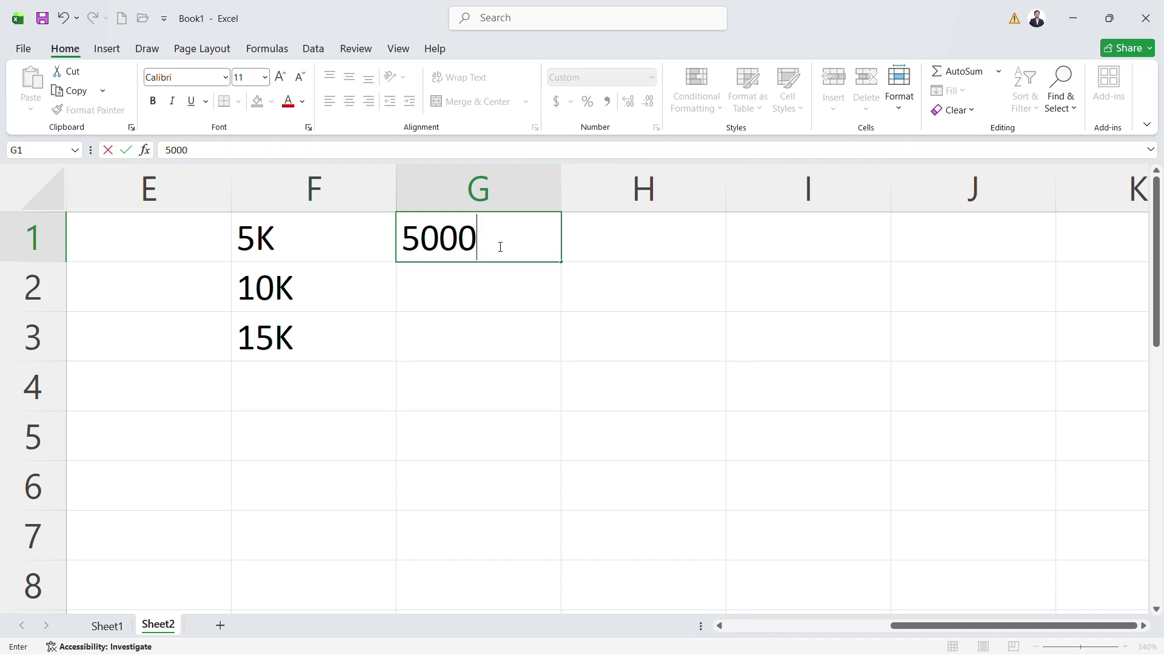
{"action": "key", "text": "Return"}
{"action": "left_click", "coordinate": [500, 247]}
{"action": "key", "text": "Return"}
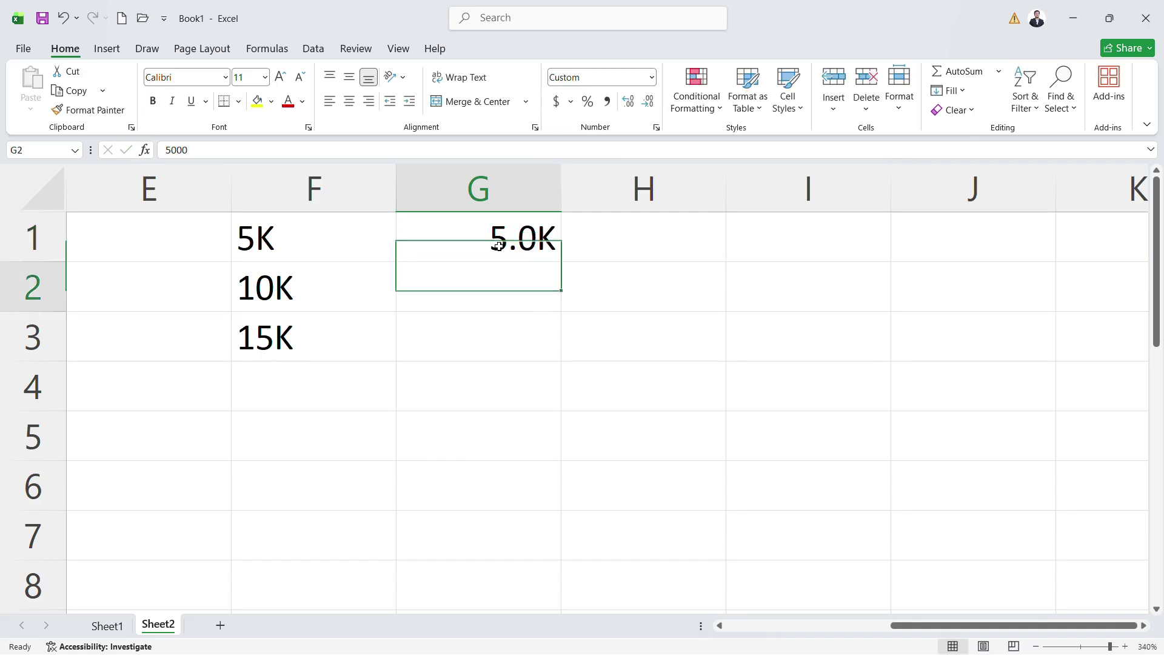
{"action": "type", "text": "10000"}
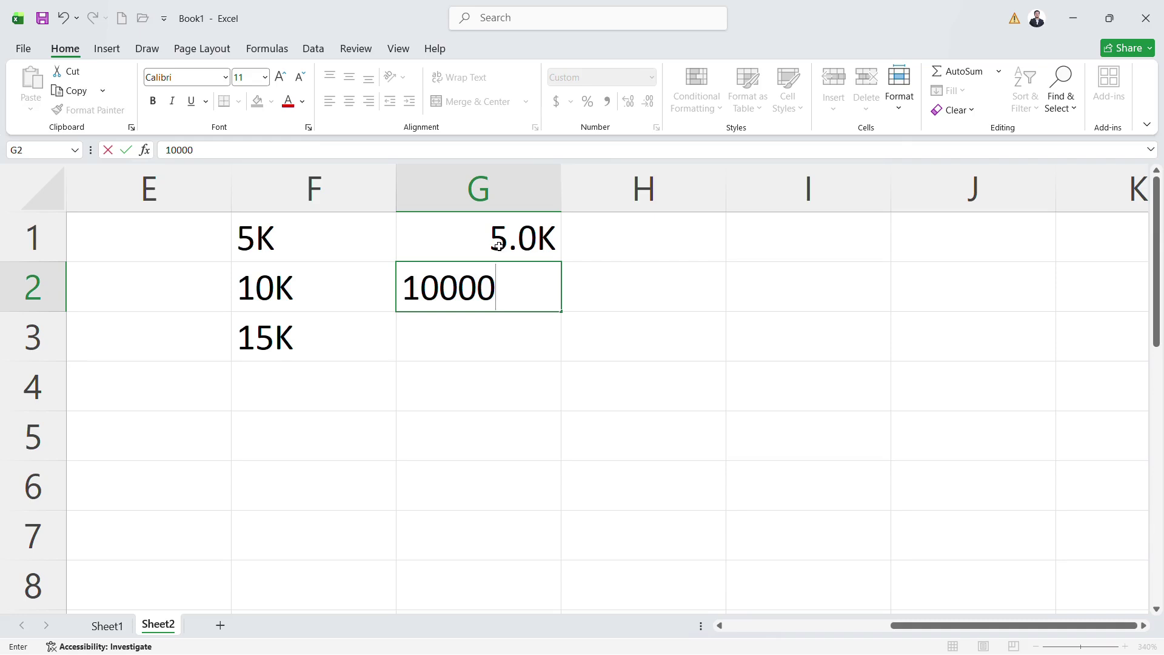
{"action": "key", "text": "Return"}
Step: Enter 12000 in cell H1 and 10200 in cell H2
{"action": "key", "text": "Up"}
{"action": "key", "text": "Up"}
{"action": "key", "text": "Right"}
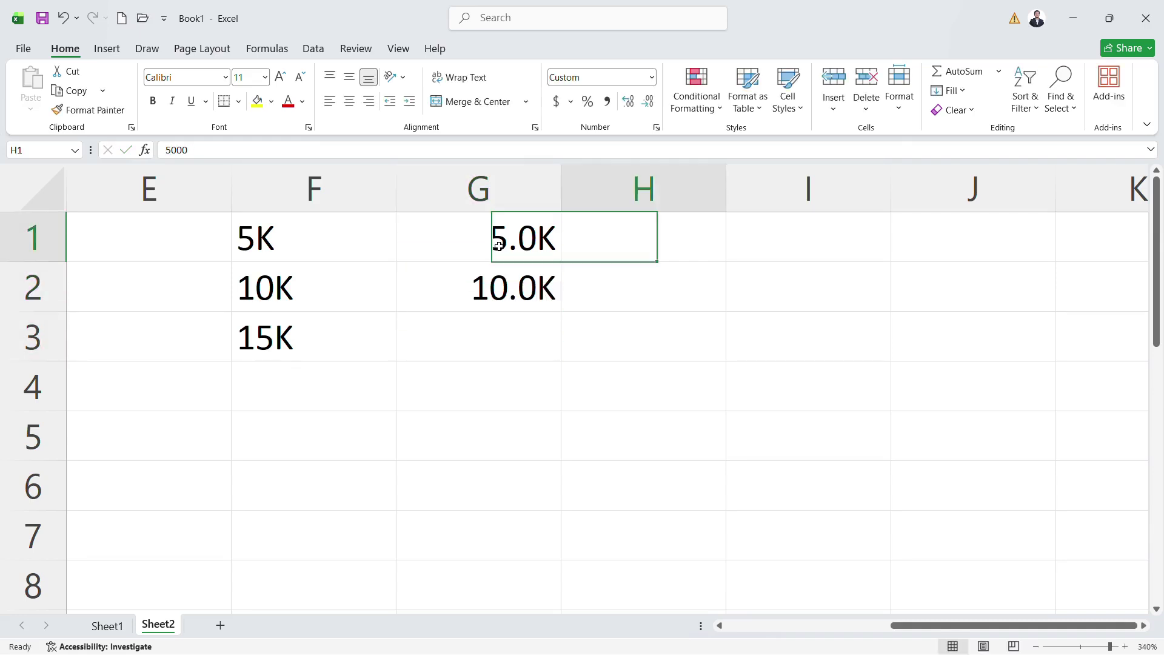
{"action": "type", "text": "=12000"}
{"action": "key", "text": "Return"}
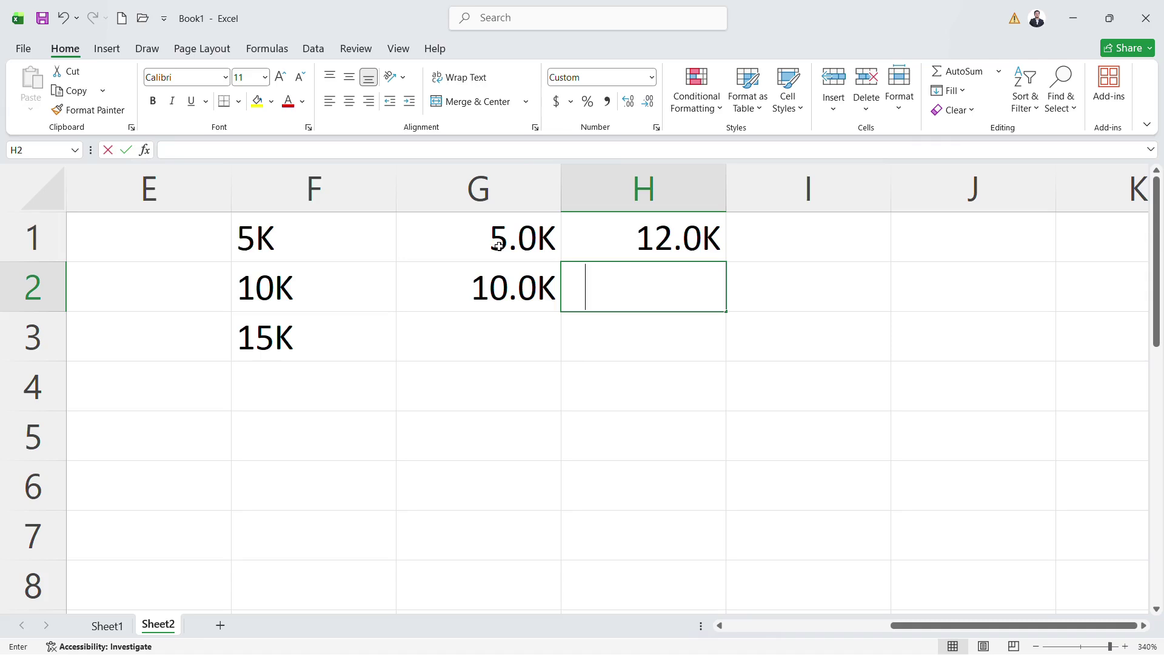
{"action": "type", "text": "10200"}
{"action": "key", "text": "Return"}
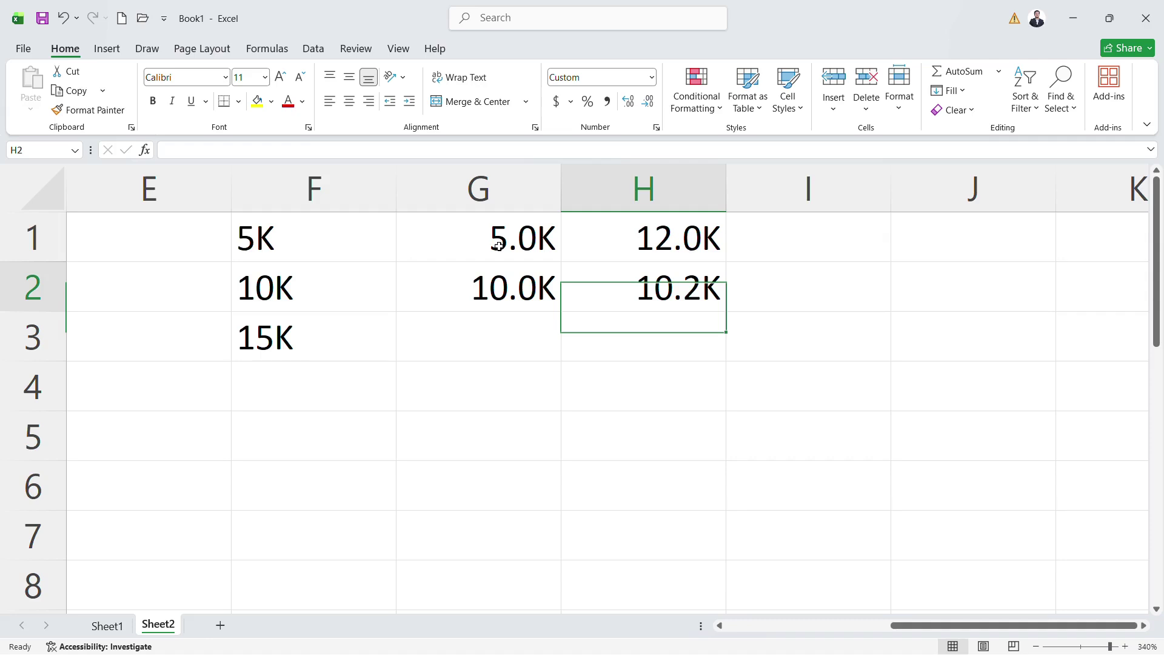
Step: Select the range G1:H2 to check the sum of the K-formatted numbers
{"action": "key", "text": "Up"}
{"action": "key", "text": "ctrl+Left"}
{"action": "key", "text": "Right"}
{"action": "key", "text": "ctrl+shift+Down"}
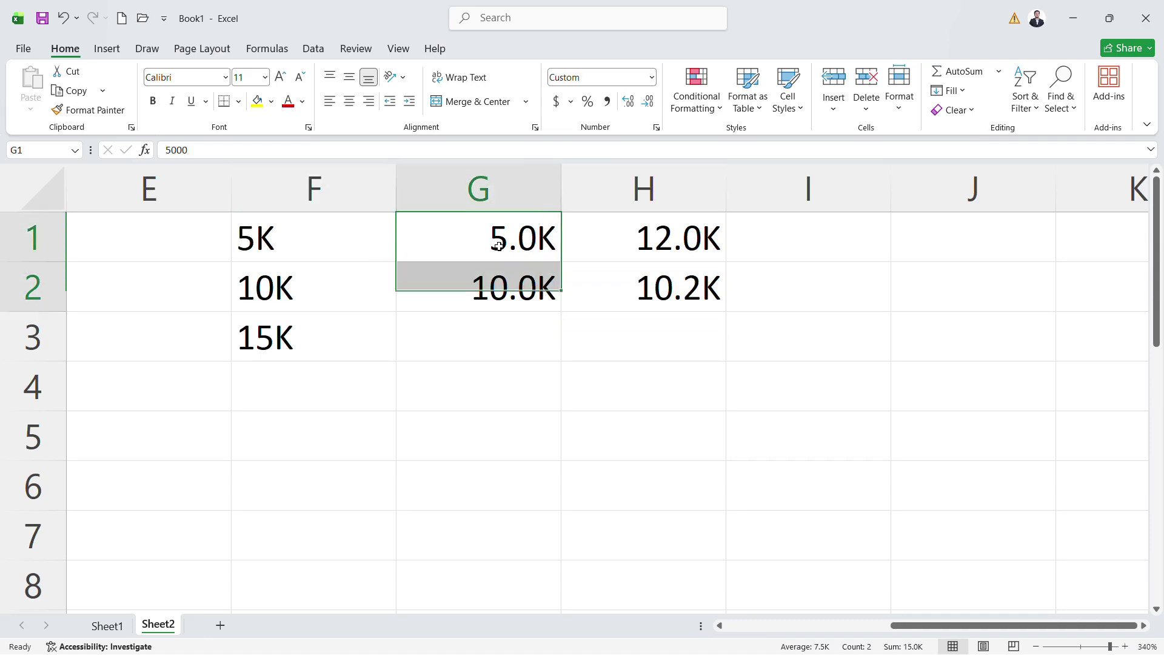
{"action": "key", "text": "ctrl+shift+Right"}
Step: Apply the custom number format #,##0.0,,"M" to the range M1:O5
{"action": "key", "text": "Right"}
{"action": "key", "text": "Right"}
{"action": "key", "text": "Right"}
{"action": "key", "text": "Right"}
{"action": "key", "text": "Right"}
{"action": "key", "text": "Right"}
{"action": "key", "text": "Right"}
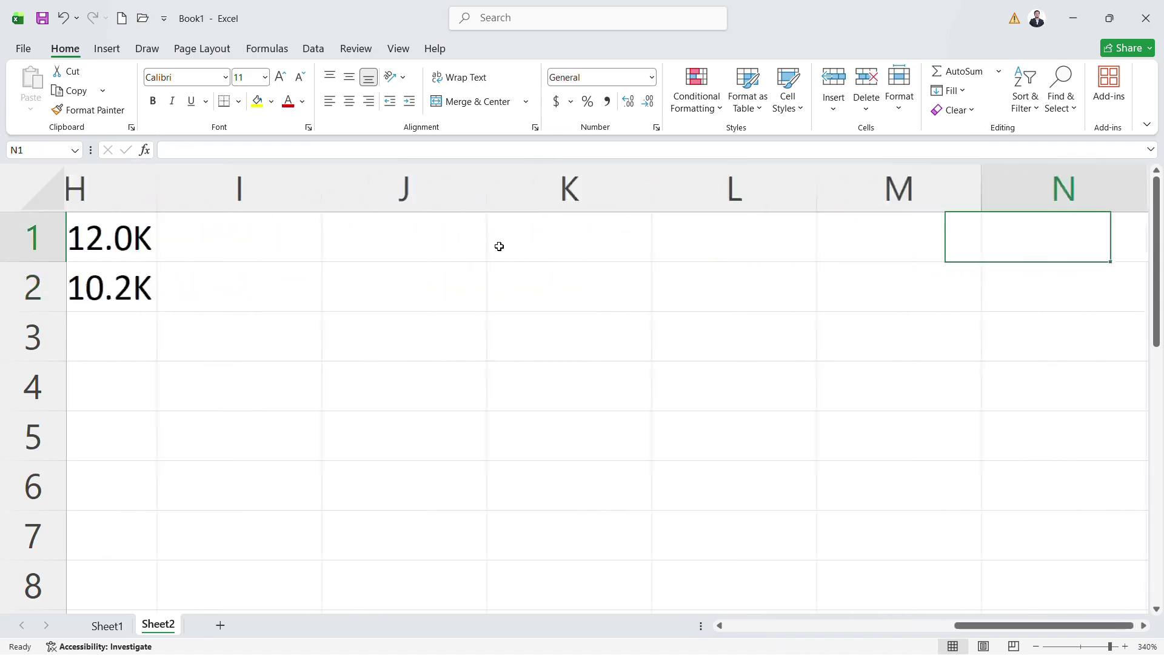
{"action": "key", "text": "Left"}
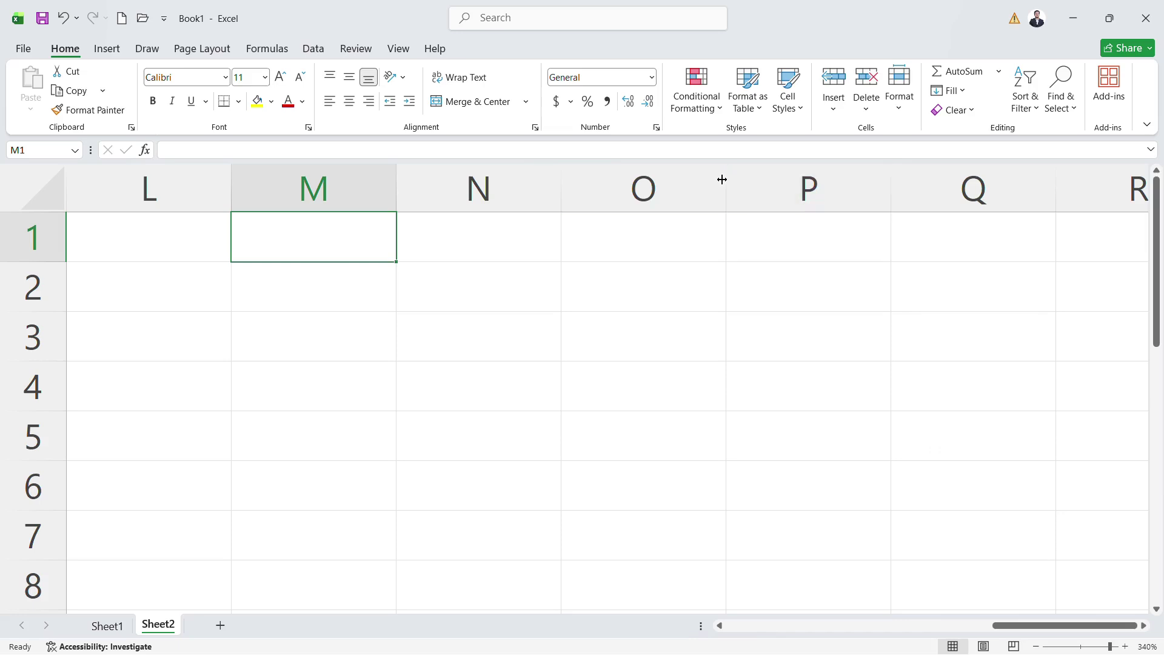
{"action": "left_click_drag", "start_coordinate": [291, 237], "coordinate": [593, 424]}
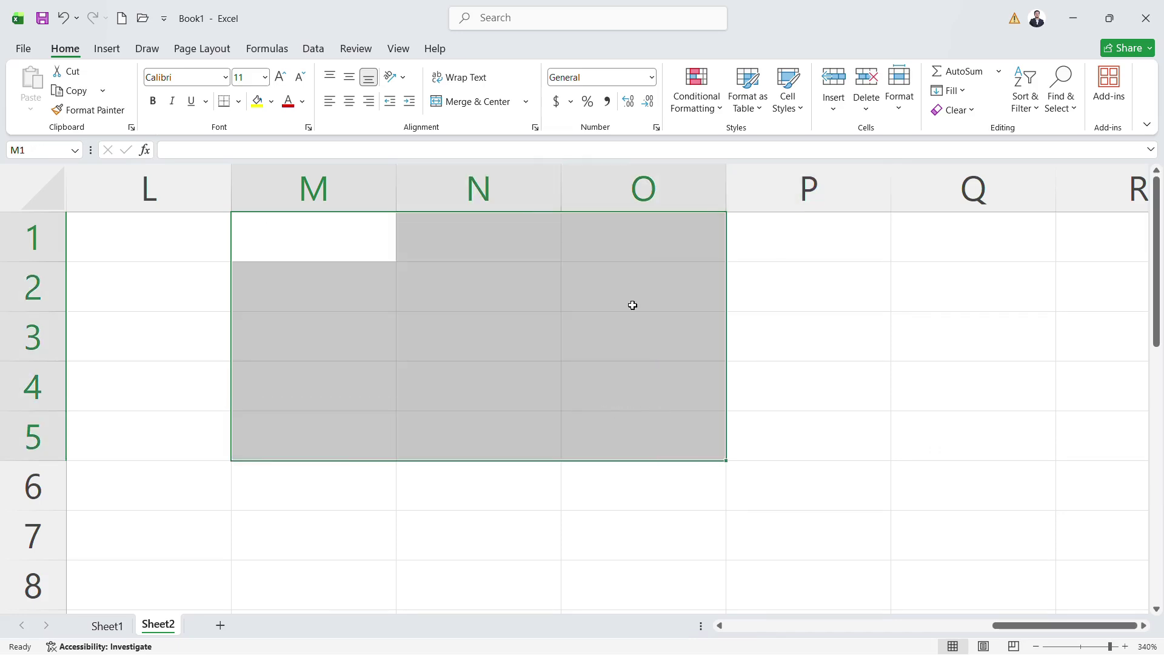
{"action": "left_click", "coordinate": [652, 77]}
{"action": "left_click", "coordinate": [608, 464]}
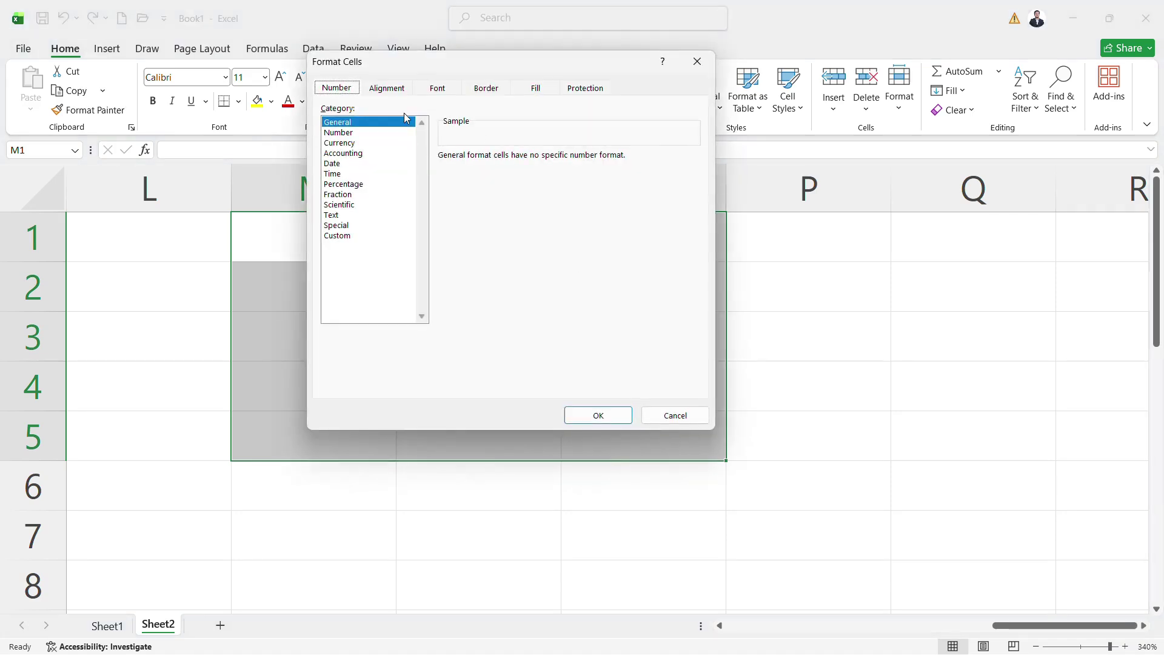
{"action": "left_click", "coordinate": [350, 238]}
{"action": "left_click_drag", "start_coordinate": [483, 169], "coordinate": [390, 172]}
{"action": "key", "text": "BackSpace"}
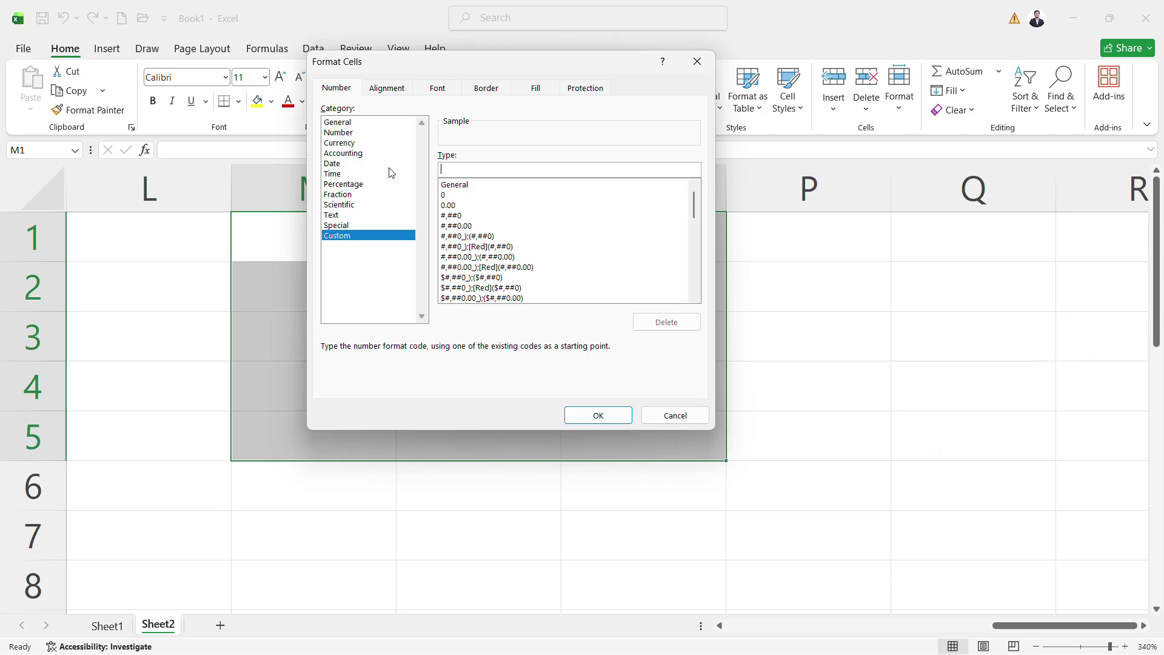
{"action": "type", "text": "#"}
{"action": "type", "text": ",##00"}
{"action": "type", "text": "\\"}
{"action": "type", "text": ".0"}
{"action": "key", "text": "BackSpace"}
{"action": "key", "text": "BackSpace"}
{"action": "type", "text": ".0,,\"M"}
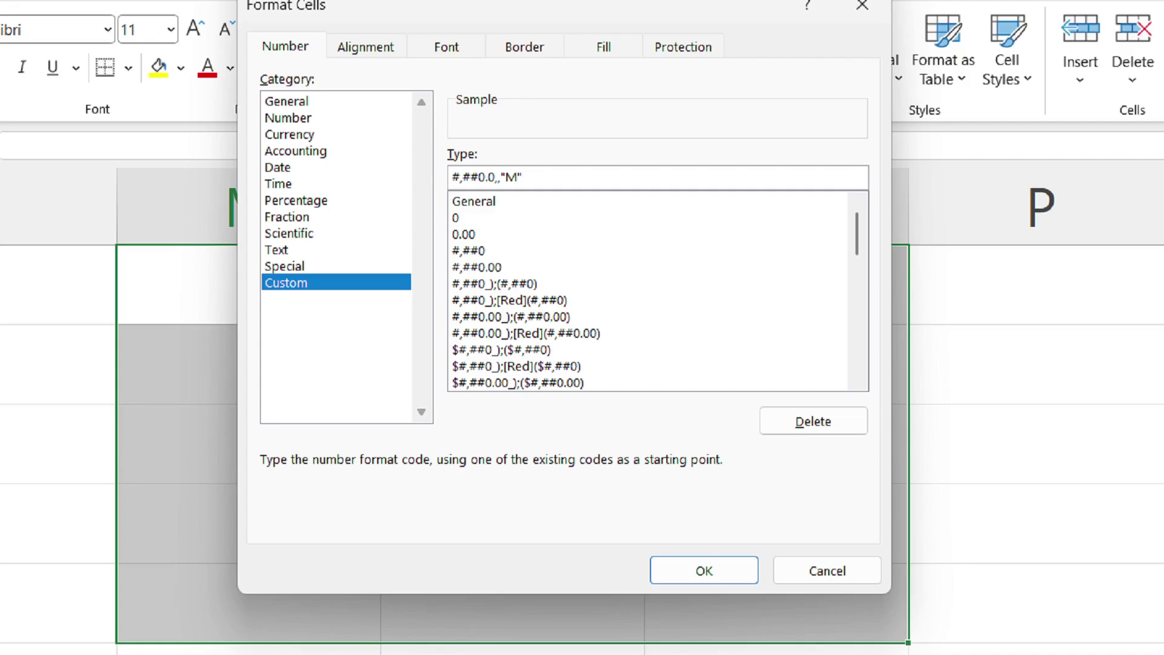
{"action": "left_click", "coordinate": [726, 569]}
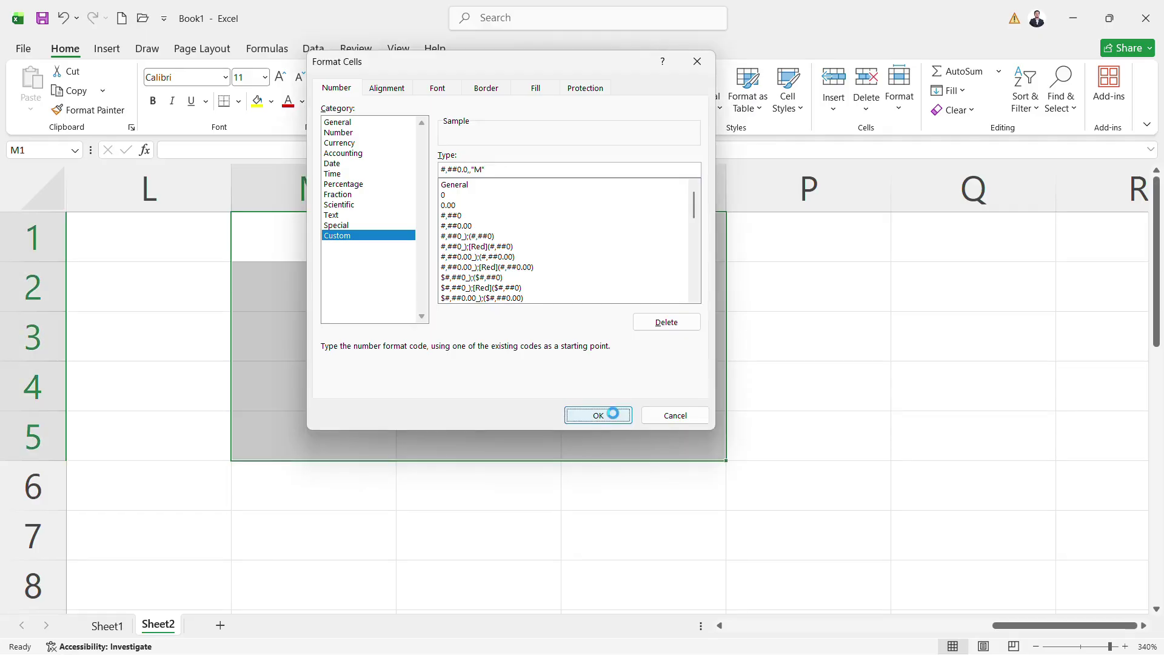
Step: Enter 1000000 in cell M1 and 2500000 in cell N1
{"action": "left_click", "coordinate": [325, 227]}
{"action": "type", "text": "1000000"}
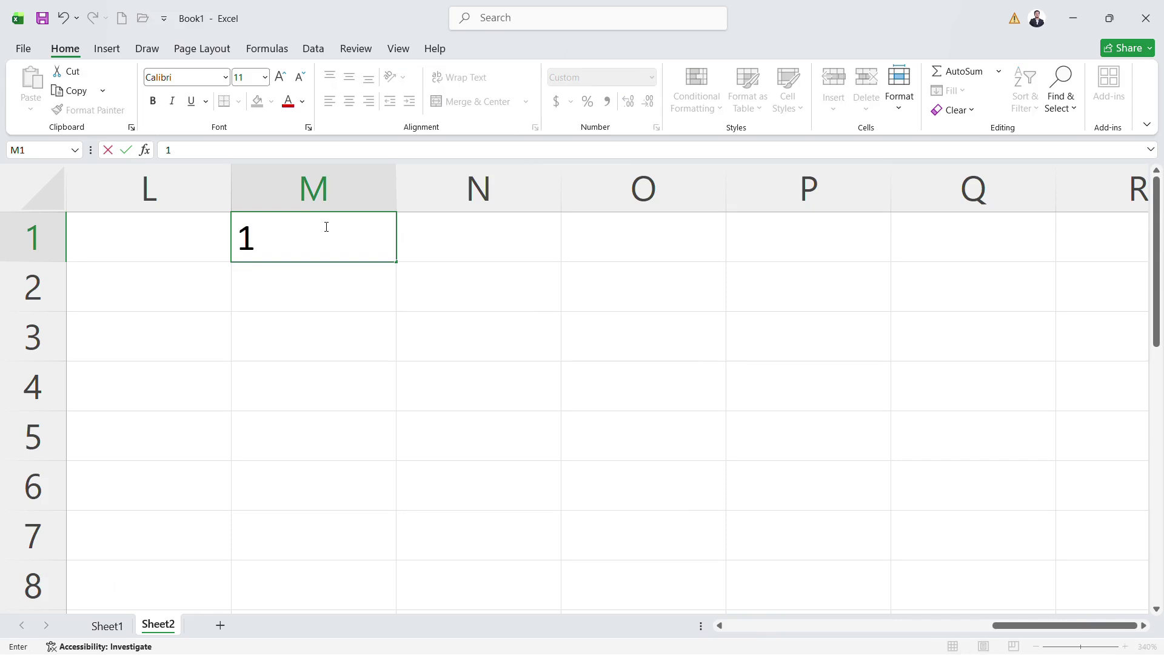
{"action": "key", "text": "Return"}
{"action": "left_click", "coordinate": [325, 226]}
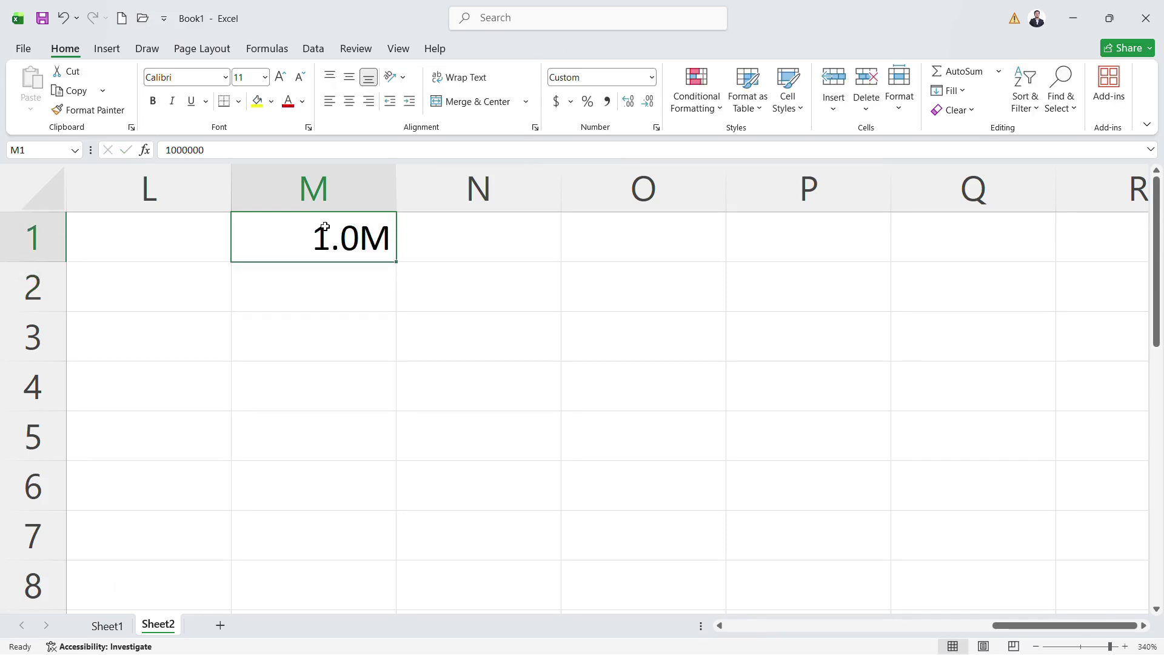
{"action": "key", "text": "Right"}
{"action": "type", "text": "2500000"}
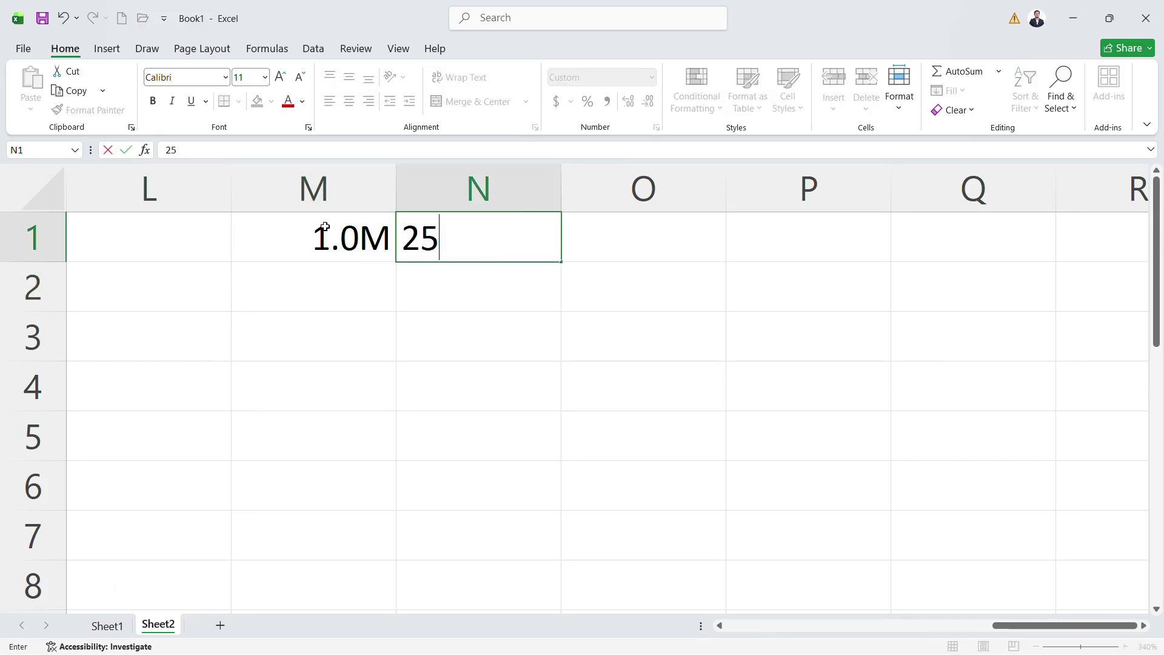
{"action": "key", "text": "Return"}
{"action": "key", "text": "Up"}
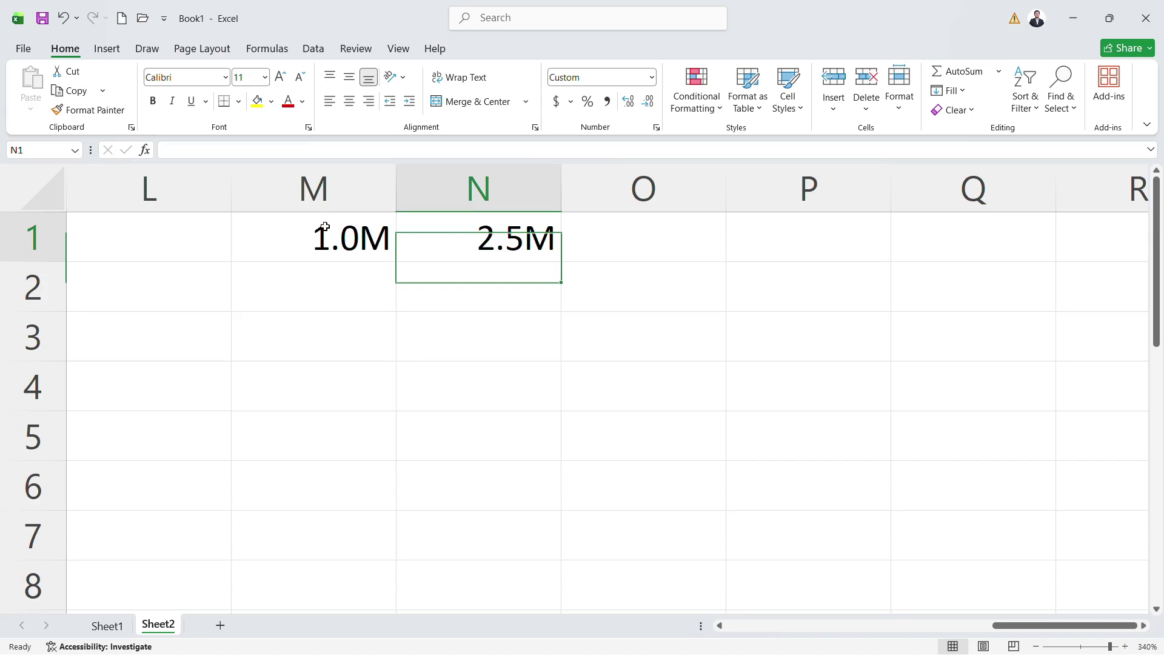
Step: Select M1:N1 to check the sum of the M-formatted numbers
{"action": "left_click", "coordinate": [325, 226]}
{"action": "key", "text": "shift+Right"}
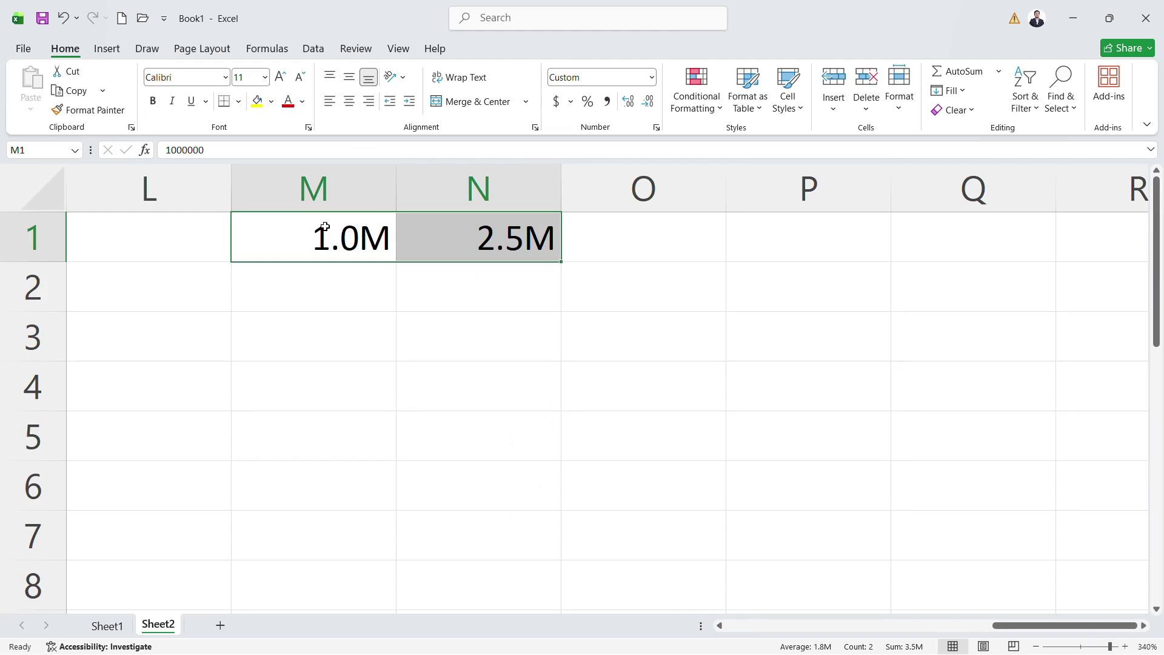
{"action": "key", "text": "Right"}
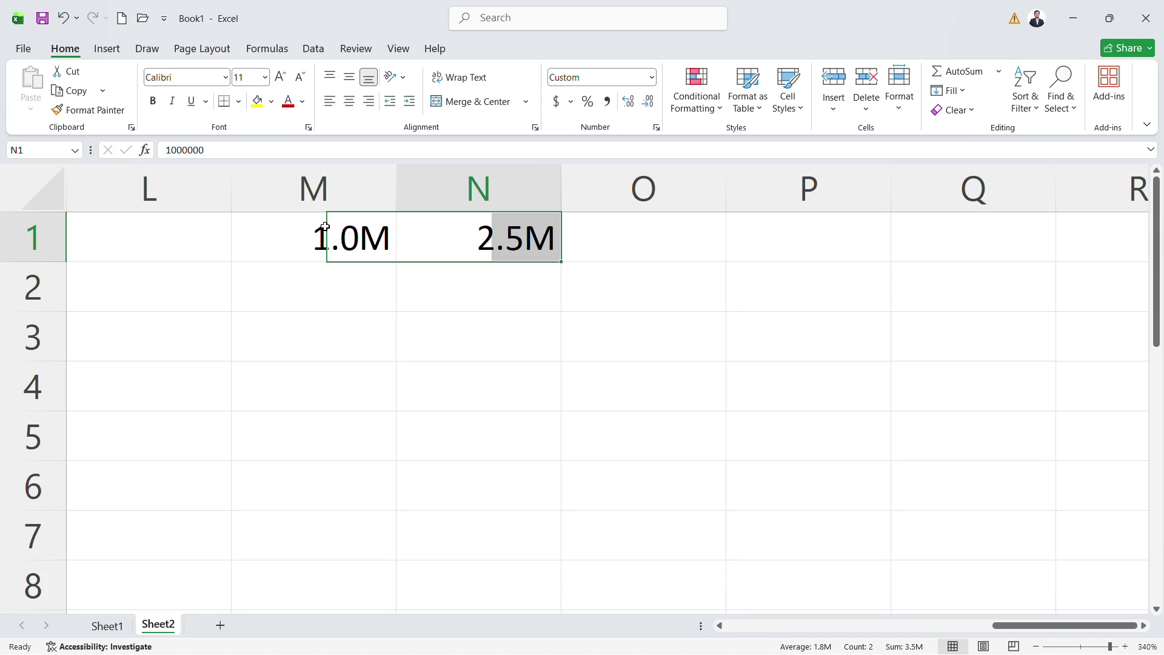
Step: Enter 1 in cell T1 and 2 in cell T2
{"action": "key", "text": "Right"}
{"action": "key", "text": "Right"}
{"action": "key", "text": "Right"}
{"action": "key", "text": "Right"}
{"action": "key", "text": "Right"}
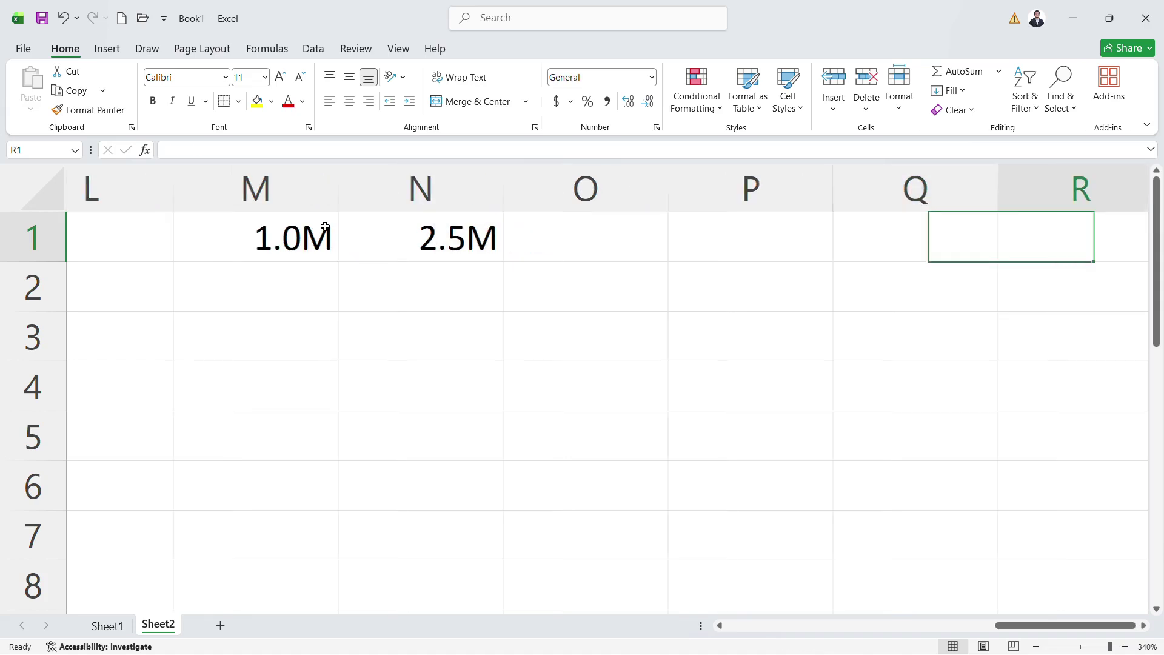
{"action": "key", "text": "Right"}
{"action": "key", "text": "Right"}
{"action": "key", "text": "Right"}
{"action": "key", "text": "Right"}
{"action": "key", "text": "Right"}
{"action": "key", "text": "Left"}
{"action": "key", "text": "Left"}
{"action": "key", "text": "Left"}
{"action": "key", "text": "Left"}
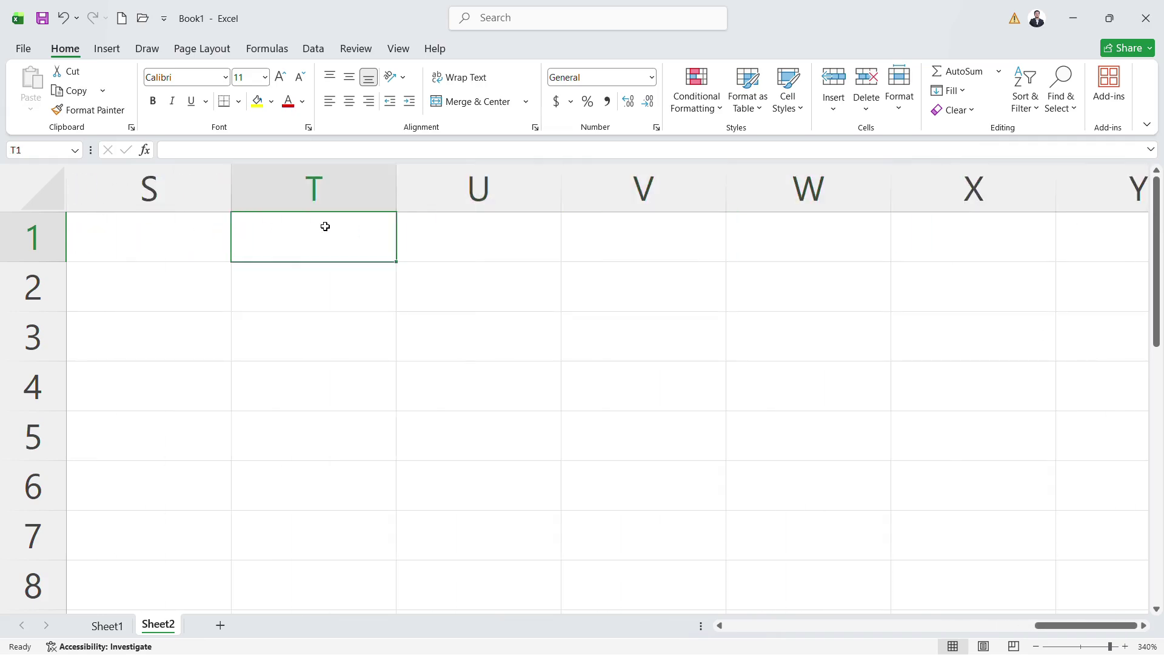
{"action": "mouse_move", "coordinate": [325, 226]}
{"action": "left_mouse_down"}
{"action": "mouse_move", "coordinate": [564, 317]}
{"action": "mouse_move", "coordinate": [657, 370]}
{"action": "mouse_move", "coordinate": [728, 356]}
{"action": "mouse_move", "coordinate": [768, 380]}
{"action": "left_mouse_up"}
{"action": "key", "text": "shift+BackSpace"}
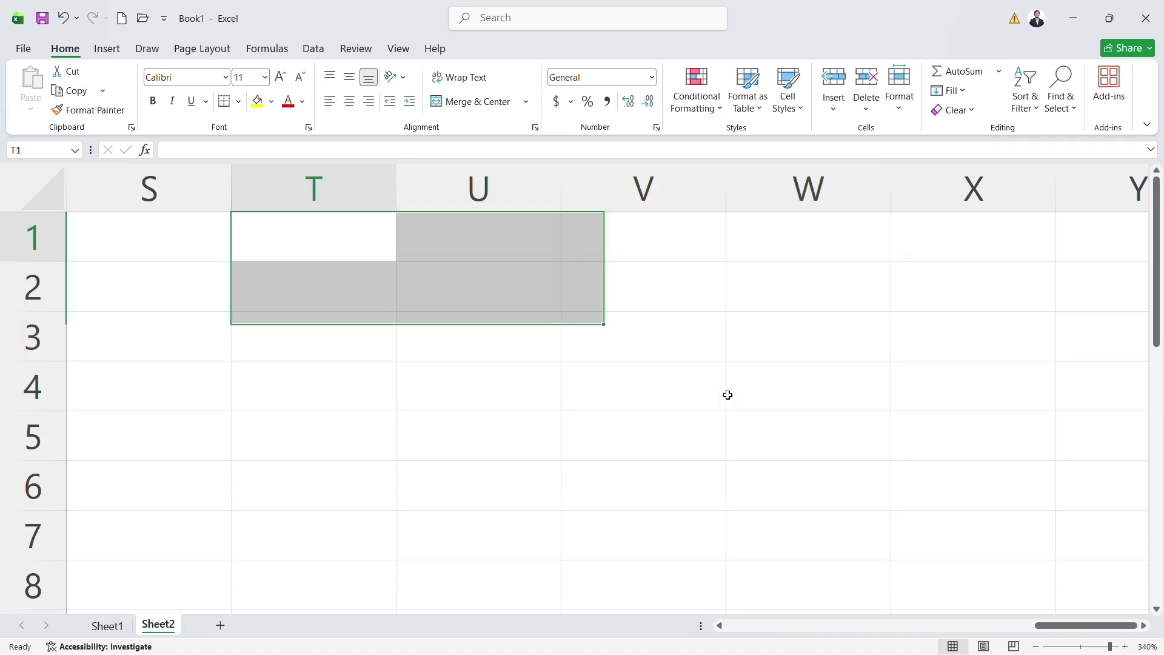
{"action": "type", "text": "1"}
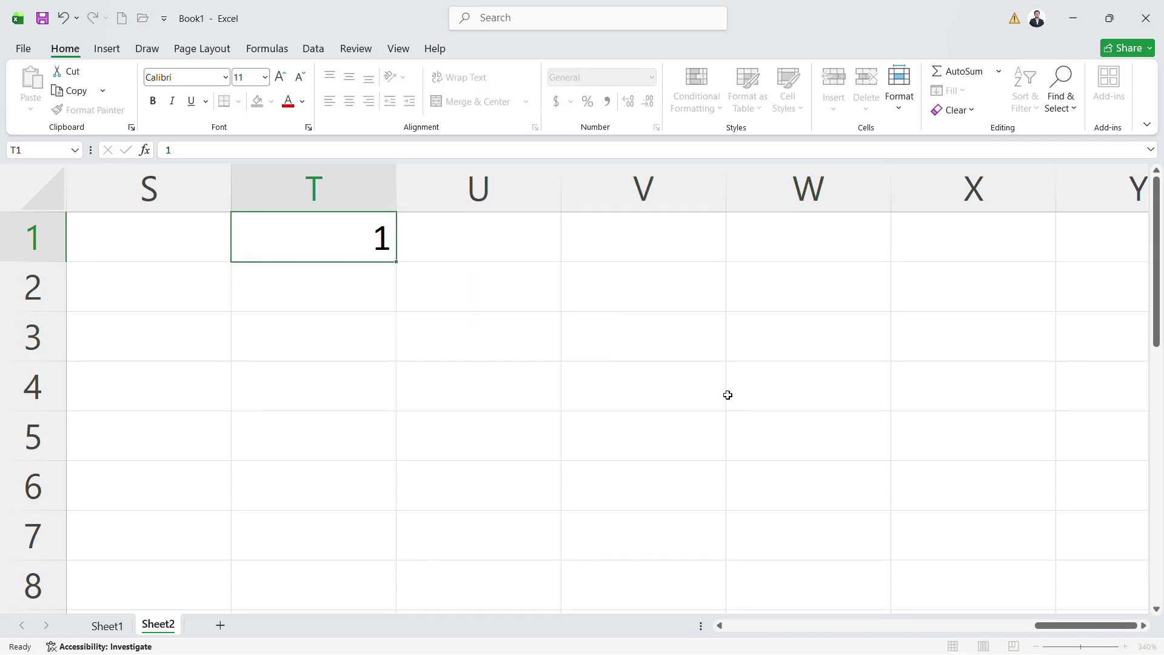
{"action": "key", "text": "Return"}
{"action": "type", "text": "2"}
{"action": "key", "text": "Return"}
{"action": "key", "text": "Up"}
{"action": "key", "text": "Up"}
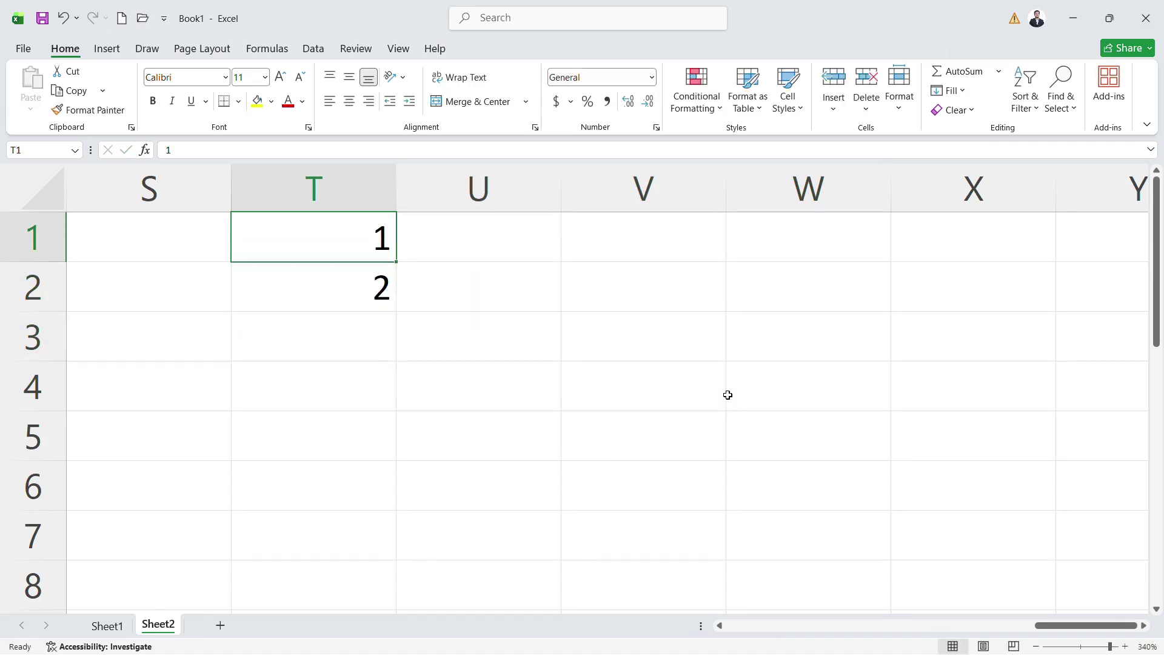
Step: Try entering 001 in U1 and 002 in U2 with the General format
{"action": "key", "text": "Right"}
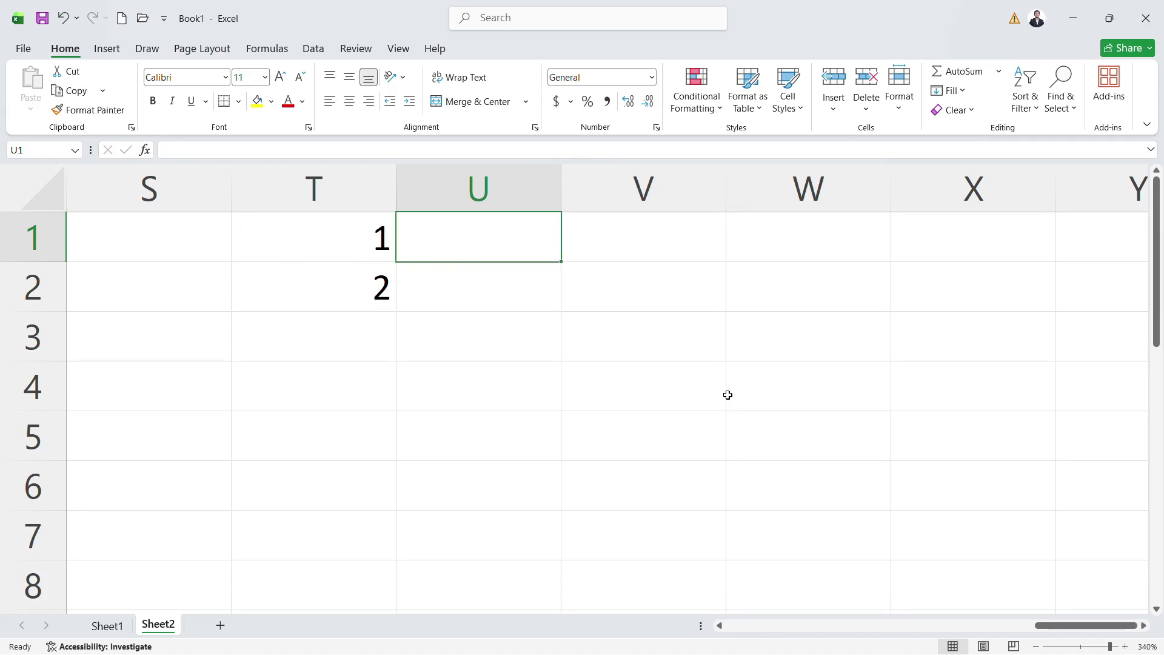
{"action": "key", "text": "Left"}
{"action": "key", "text": "Right"}
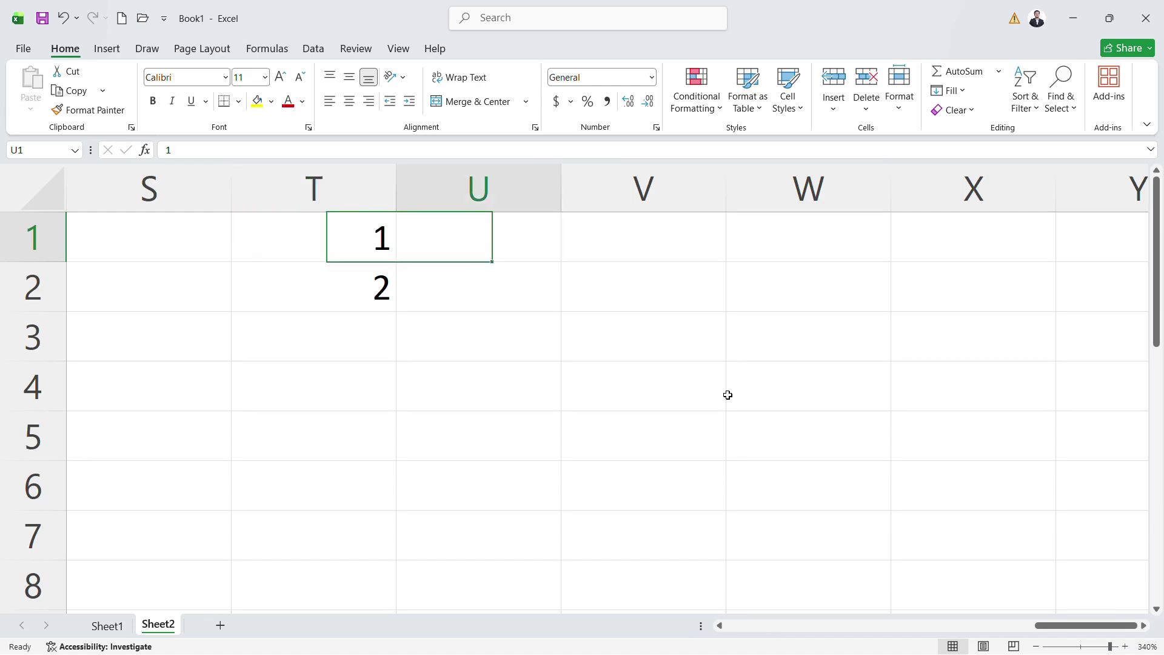
{"action": "type", "text": "001"}
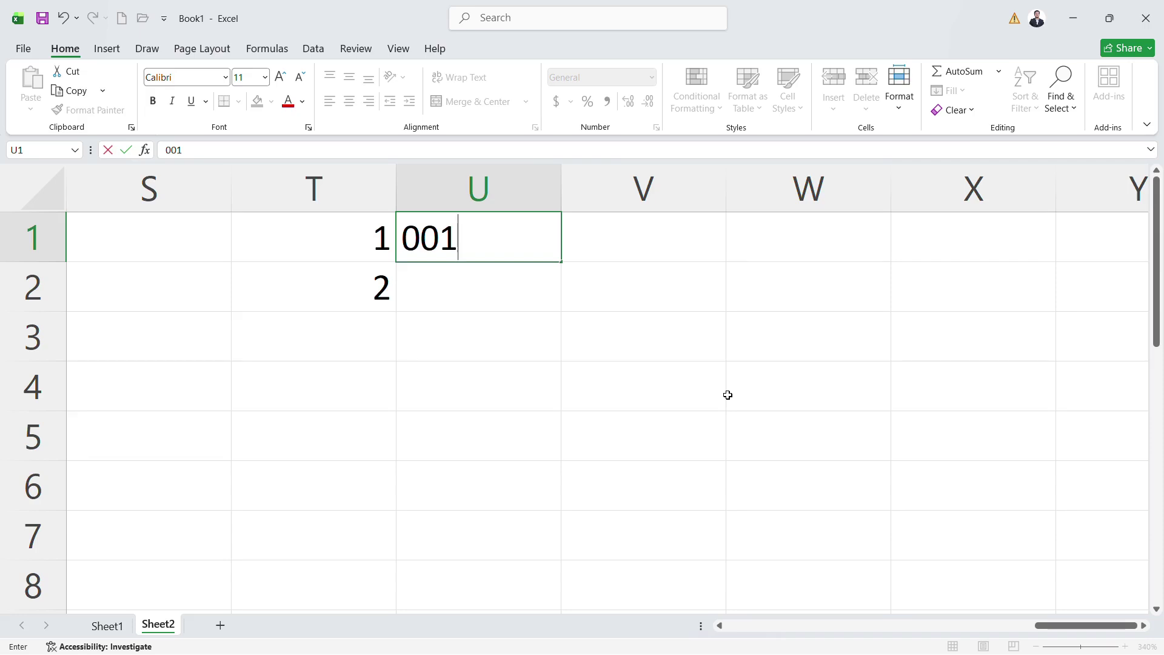
{"action": "key", "text": "Return"}
{"action": "key", "text": "Up"}
{"action": "key", "text": "Down"}
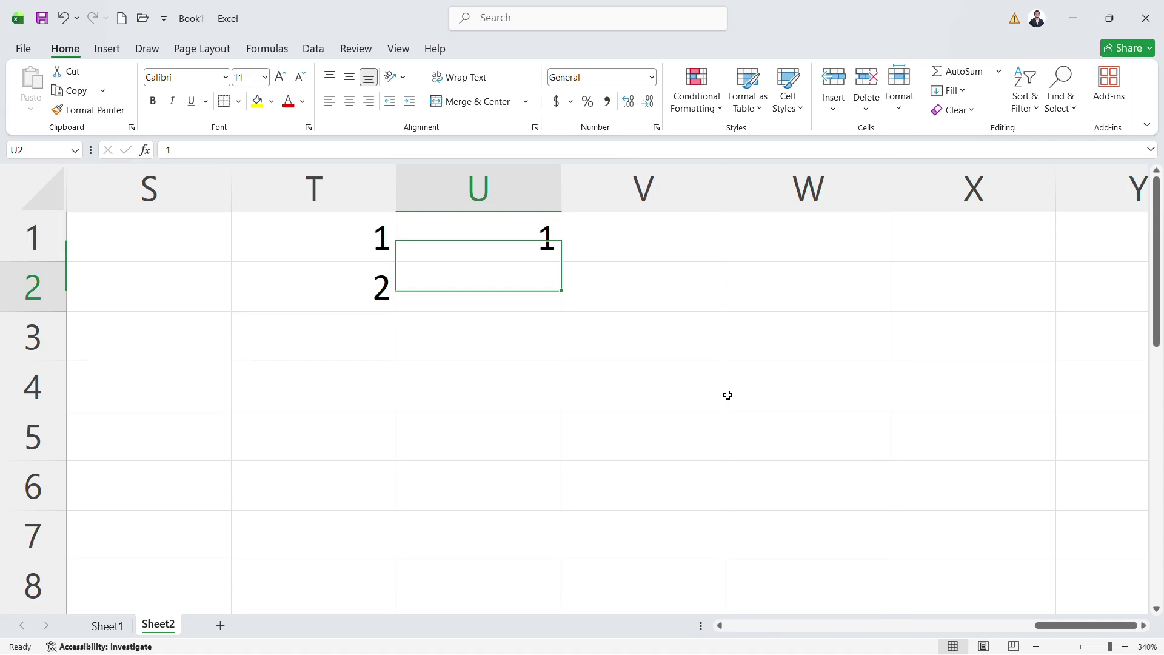
{"action": "type", "text": "002"}
{"action": "key", "text": "Return"}
{"action": "key", "text": "Up"}
{"action": "key", "text": "Down"}
Step: Clear the numbers from the range T1:U2
{"action": "key", "text": "Up"}
{"action": "key", "text": "Up"}
{"action": "key", "text": "Left"}
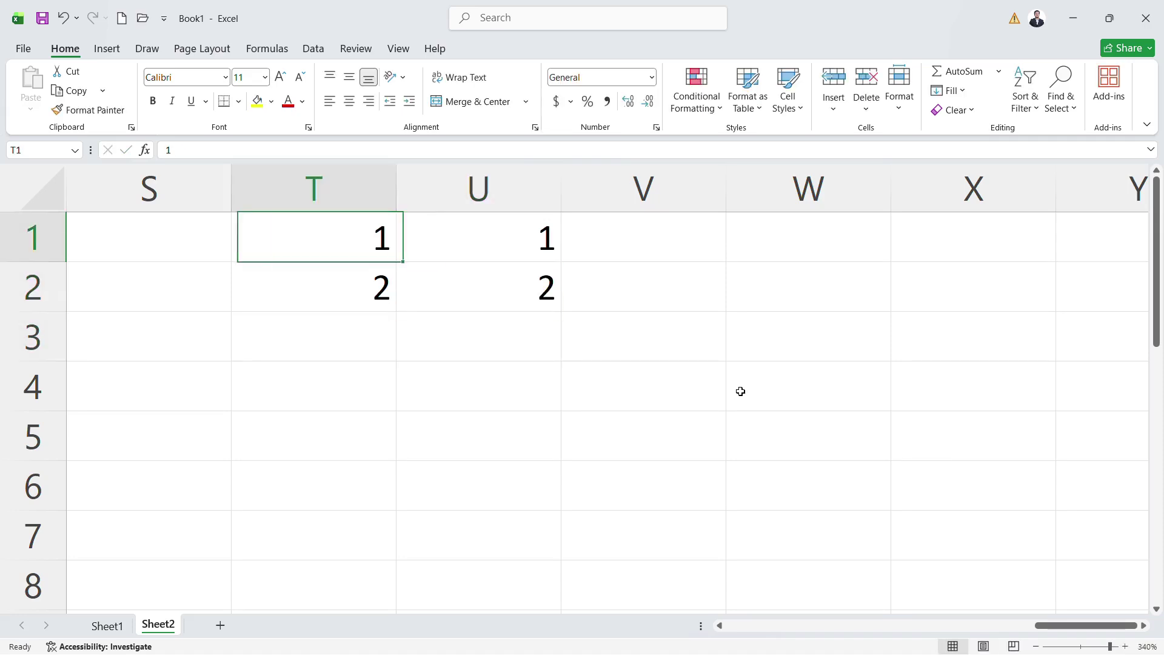
{"action": "key", "text": "shift+Down"}
{"action": "key", "text": "Delete"}
Step: Apply the custom number format 000 to the range T1:W4
{"action": "key", "text": "shift+Left"}
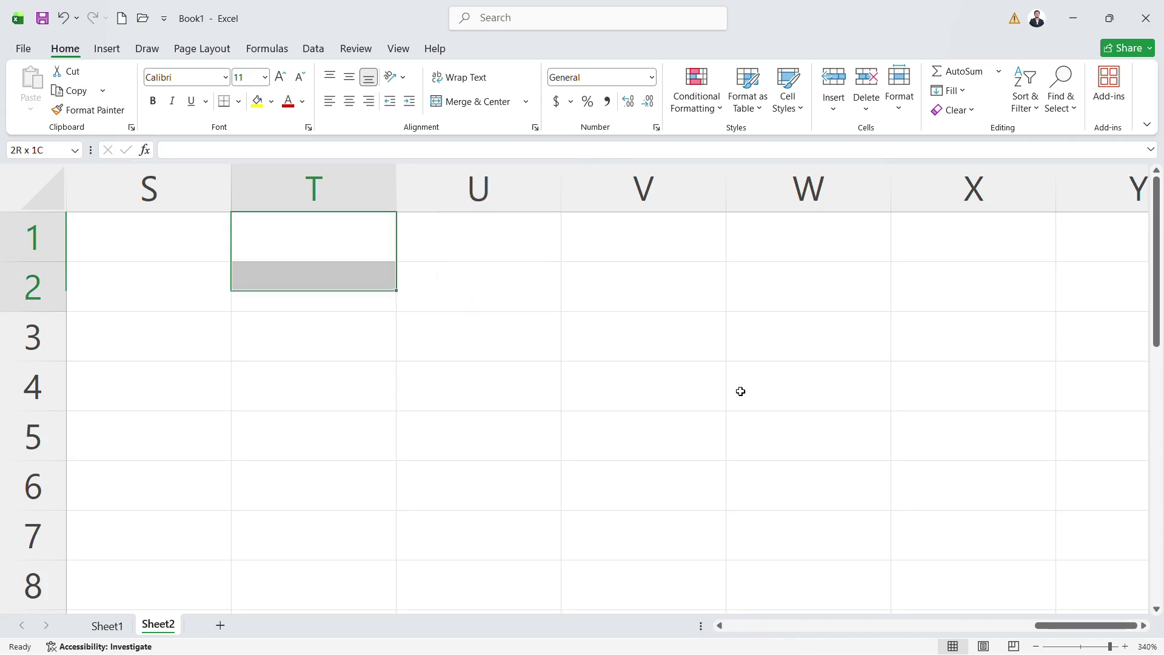
{"action": "key", "text": "shift+Down"}
{"action": "key", "text": "shift+Down"}
{"action": "key", "text": "shift+Right"}
{"action": "key", "text": "shift+Right"}
{"action": "key", "text": "shift+Right"}
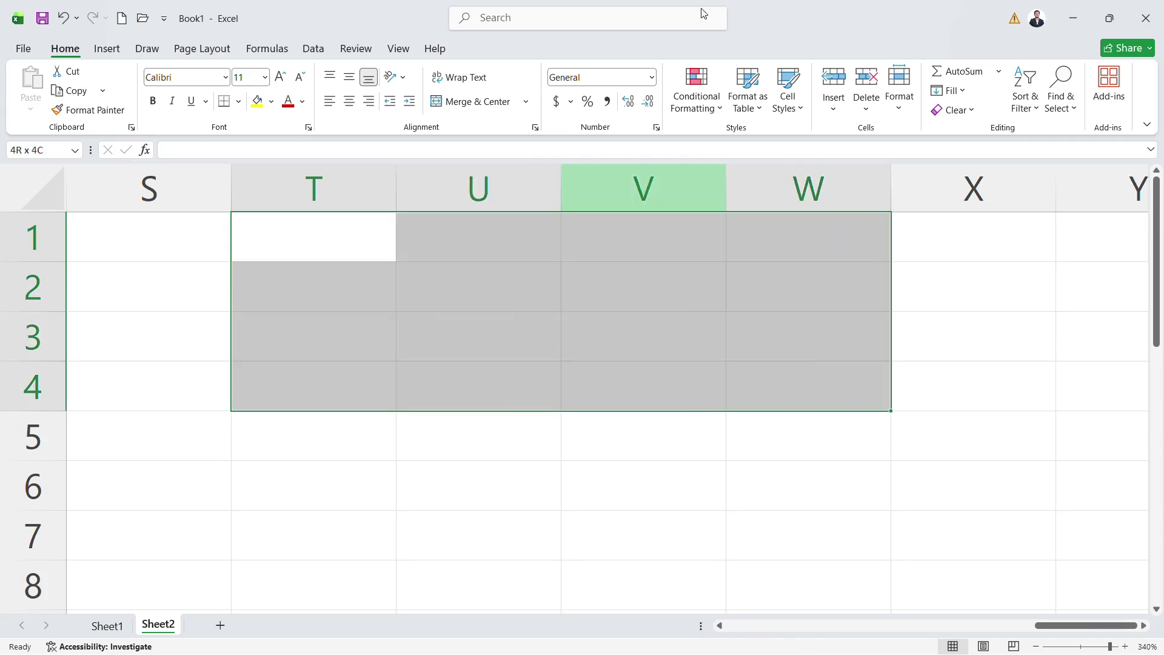
{"action": "left_click", "coordinate": [653, 77]}
{"action": "left_click", "coordinate": [616, 464]}
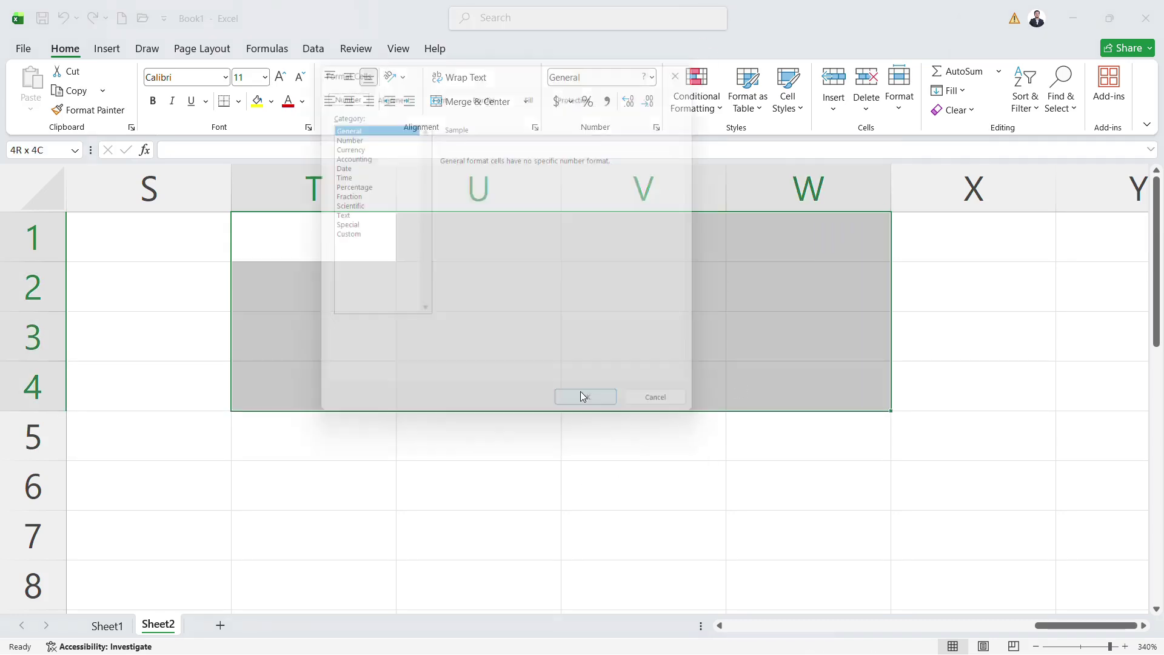
{"action": "left_click", "coordinate": [353, 237]}
{"action": "double_click", "coordinate": [472, 168]}
{"action": "key", "text": "BackSpace"}
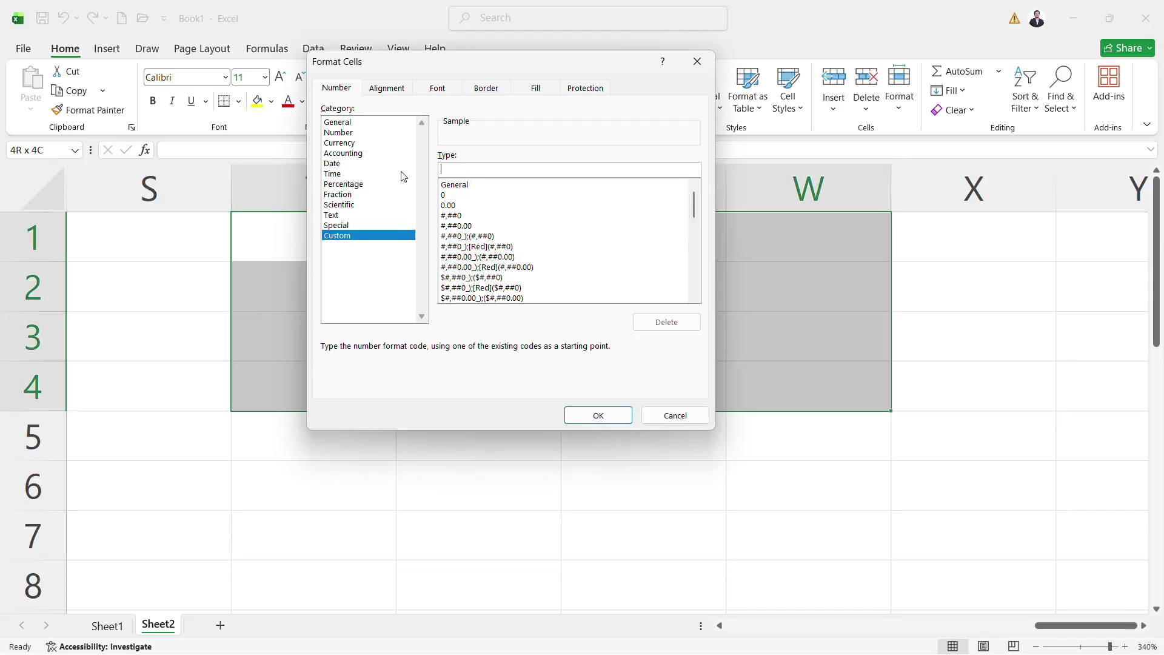
{"action": "type", "text": "000"}
{"action": "left_click", "coordinate": [713, 562]}
Step: Enter 1 in cell T1 and 002 in cell T2
{"action": "double_click", "coordinate": [338, 240]}
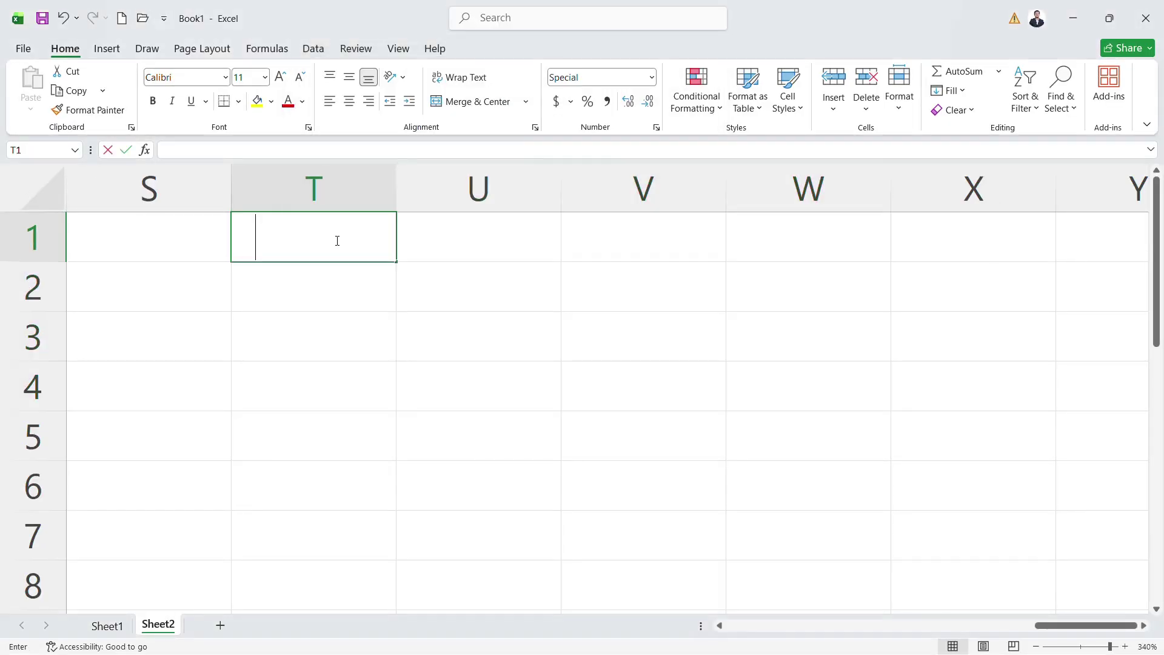
{"action": "type", "text": "1"}
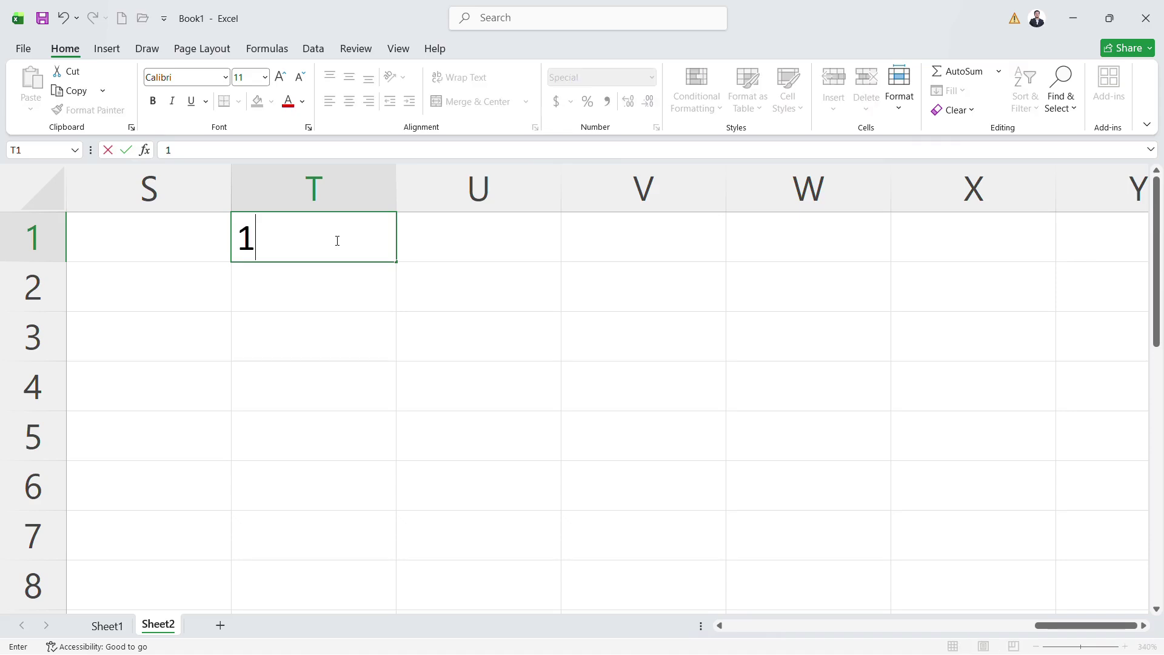
{"action": "key", "text": "Return"}
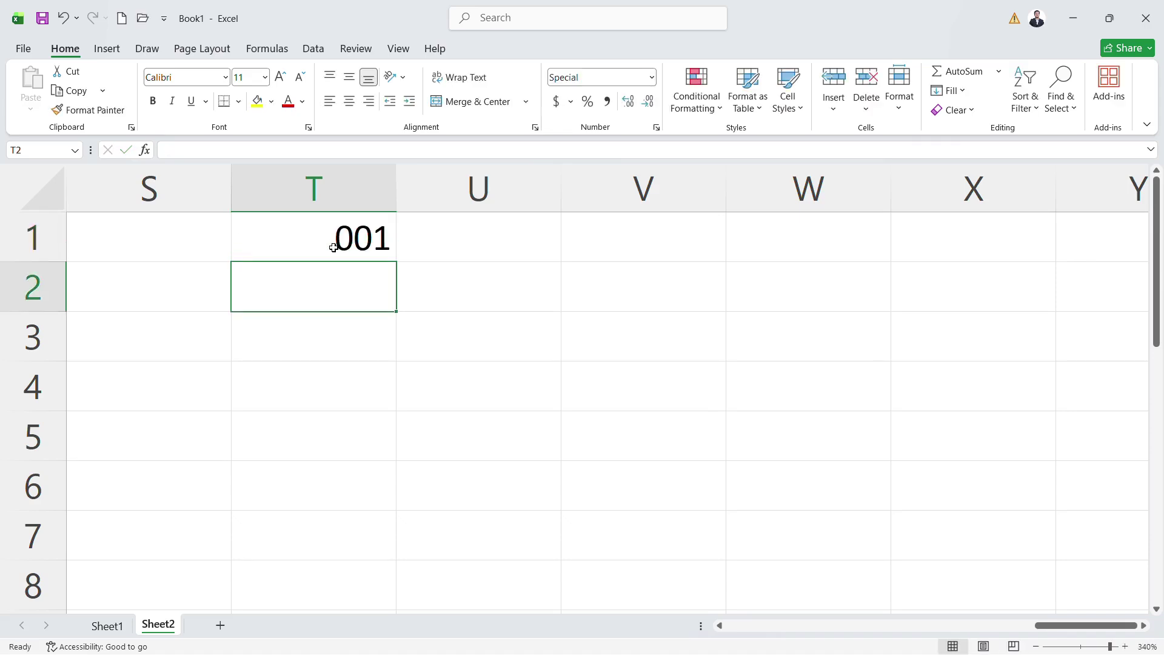
{"action": "double_click", "coordinate": [342, 304]}
{"action": "type", "text": "002"}
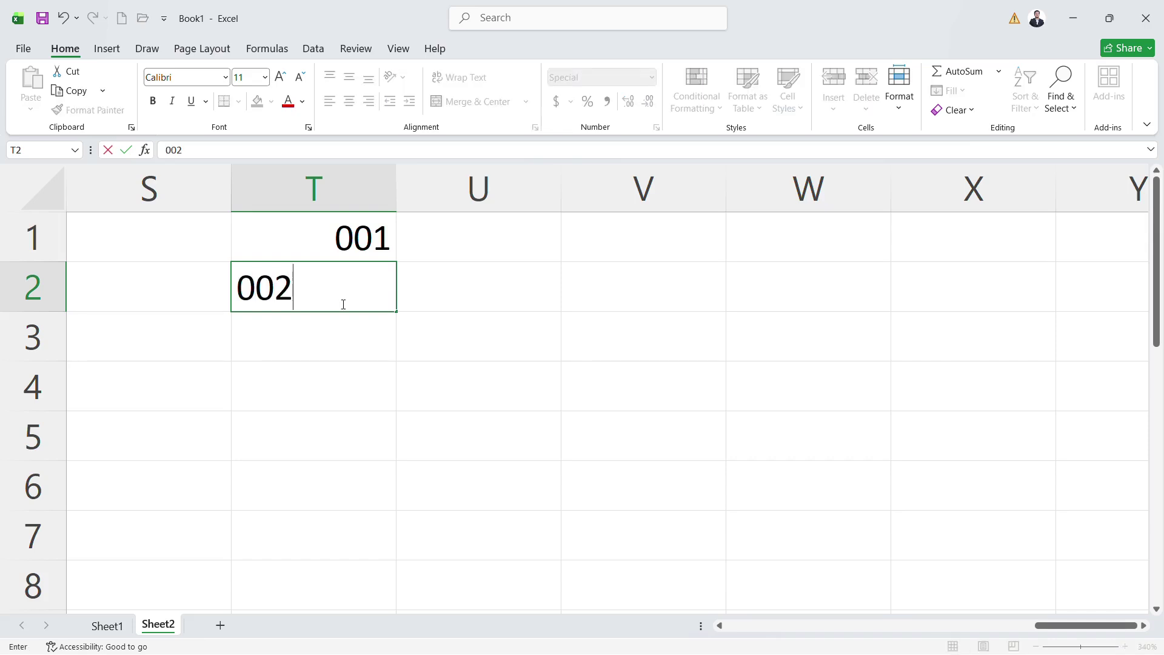
{"action": "key", "text": "Return"}
{"action": "key", "text": "Up"}
{"action": "key", "text": "Up"}
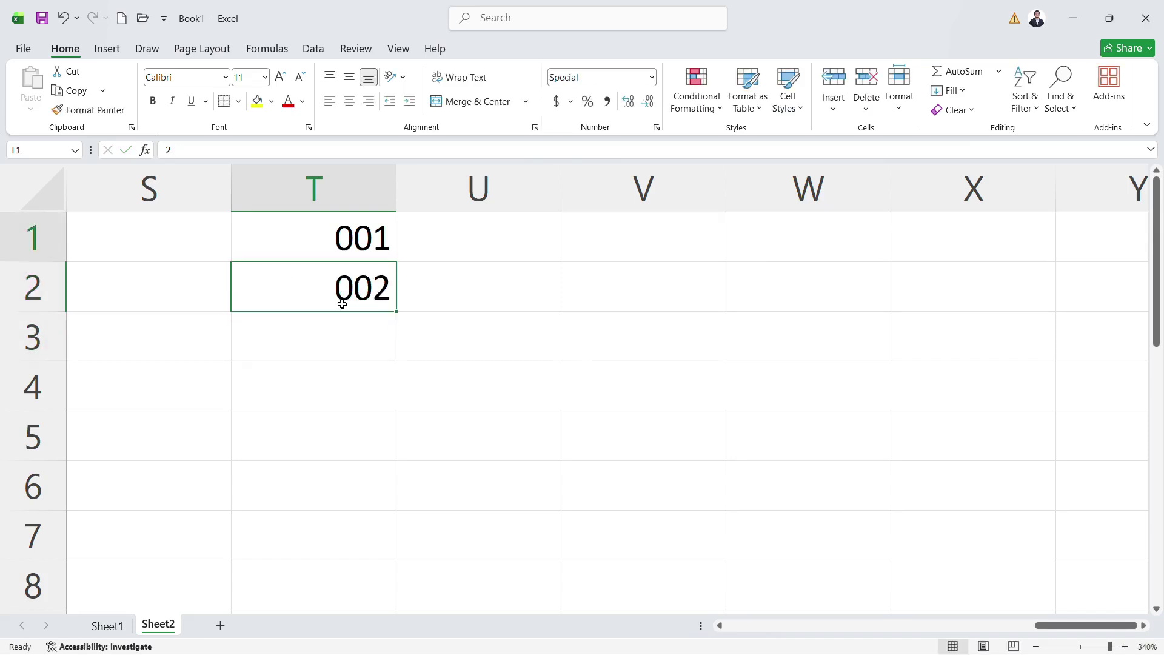
Step: Enter the four-digit number 2541 in cell U1
{"action": "key", "text": "Right"}
{"action": "type", "text": "="}
{"action": "type", "text": "2541"}
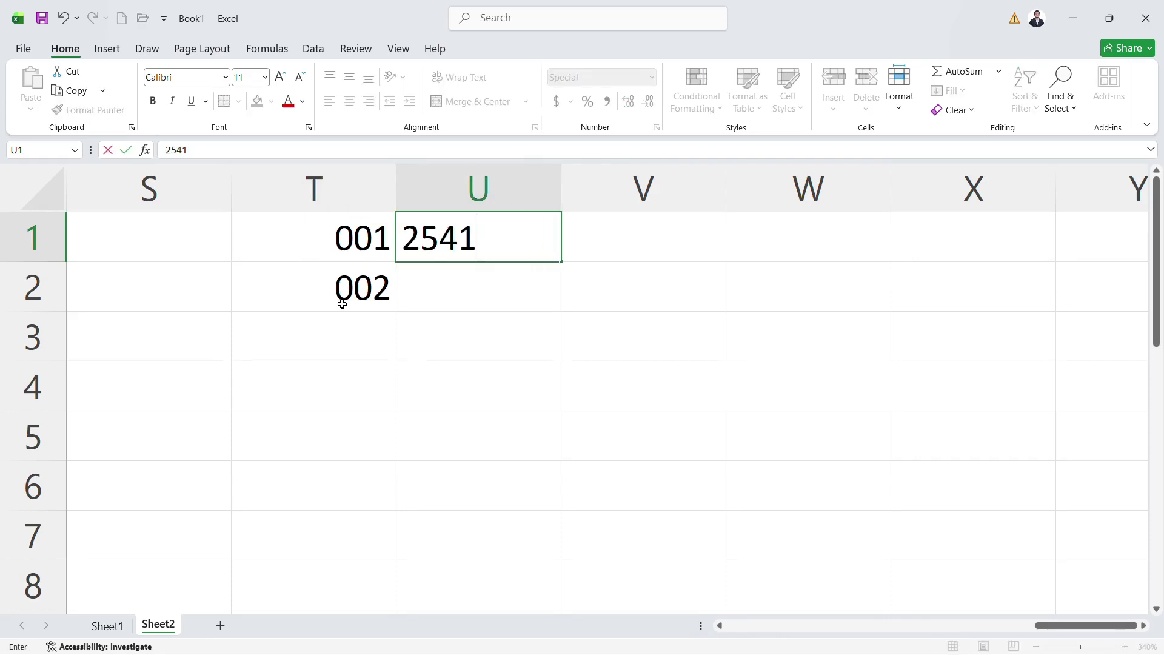
{"action": "key", "text": "Return"}
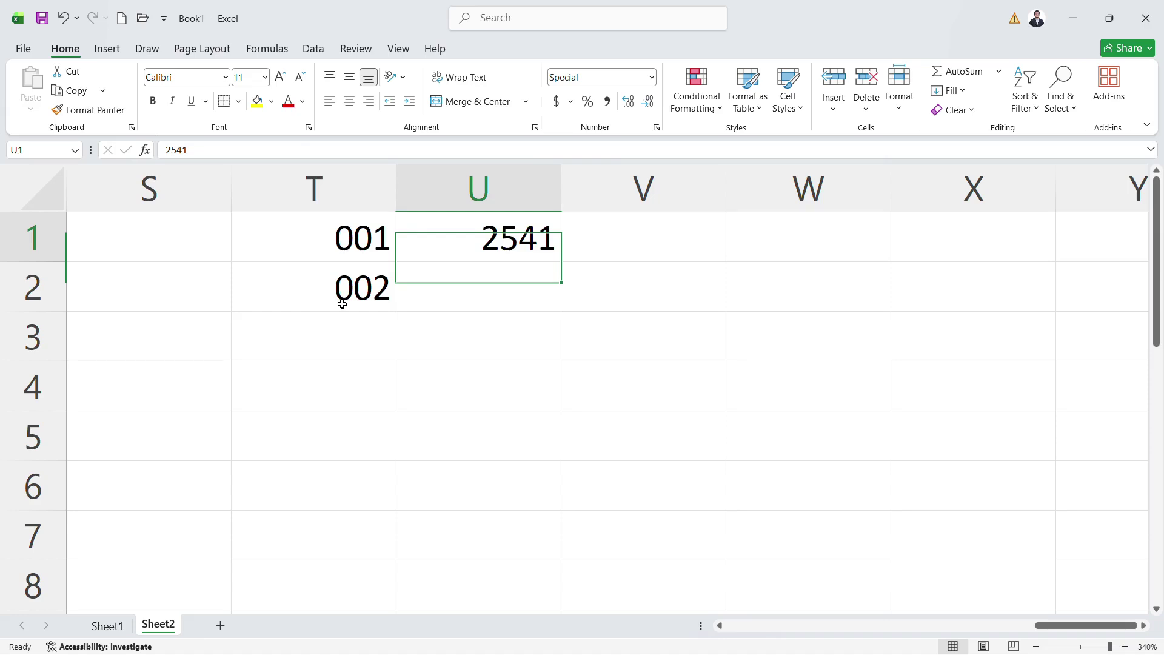
{"action": "key", "text": "Right"}
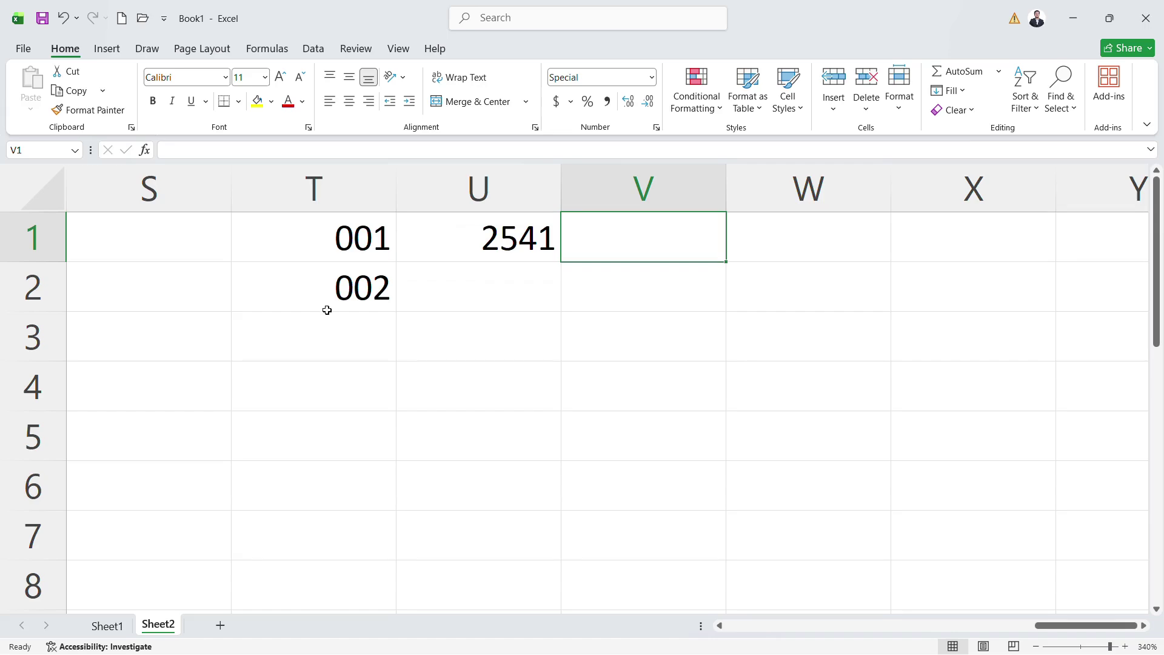
Step: Apply the Short Date format to the DOJ dates in C2:C6 on Sheet1
{"action": "left_click", "coordinate": [107, 626]}
{"action": "scroll", "coordinate": [392, 259], "scroll_direction": "left", "scroll_amount": 5}
{"action": "left_click_drag", "start_coordinate": [619, 283], "coordinate": [598, 437]}
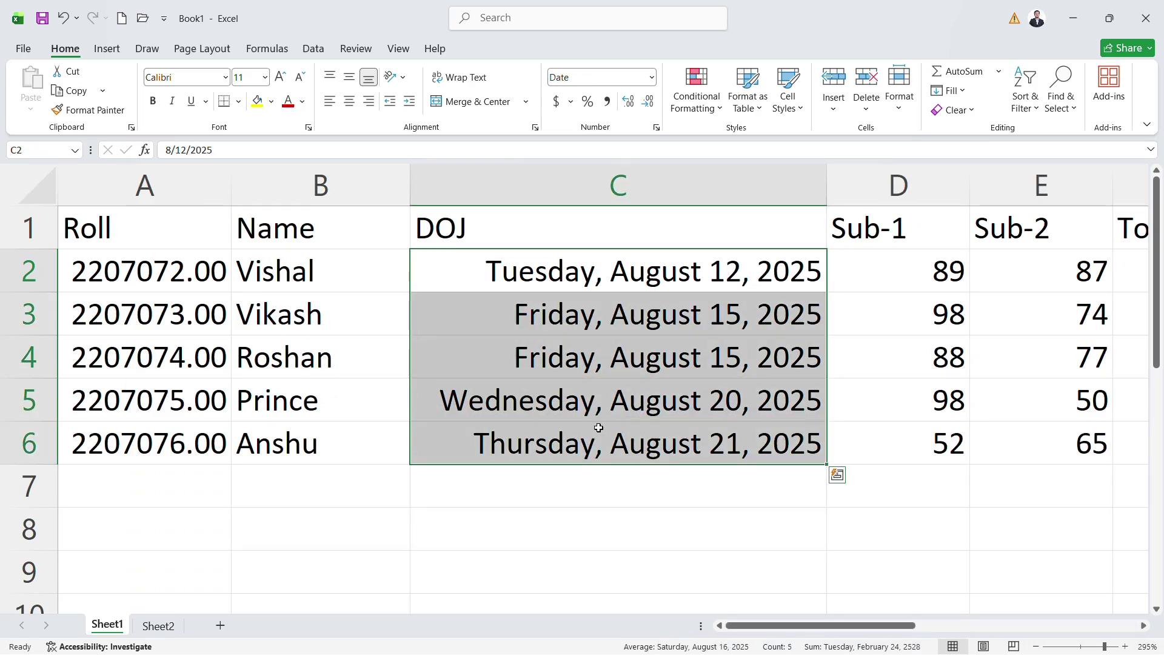
{"action": "left_click", "coordinate": [651, 77]}
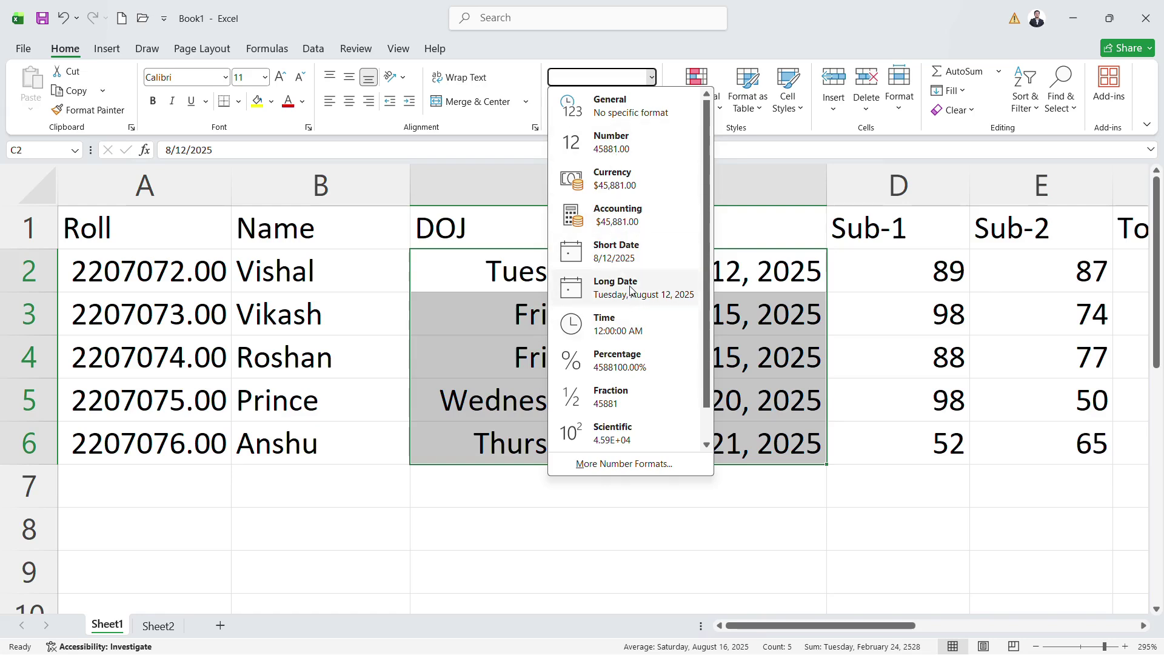
{"action": "left_click", "coordinate": [607, 259]}
{"action": "key", "text": "shift+Up"}
{"action": "key", "text": "shift+Up"}
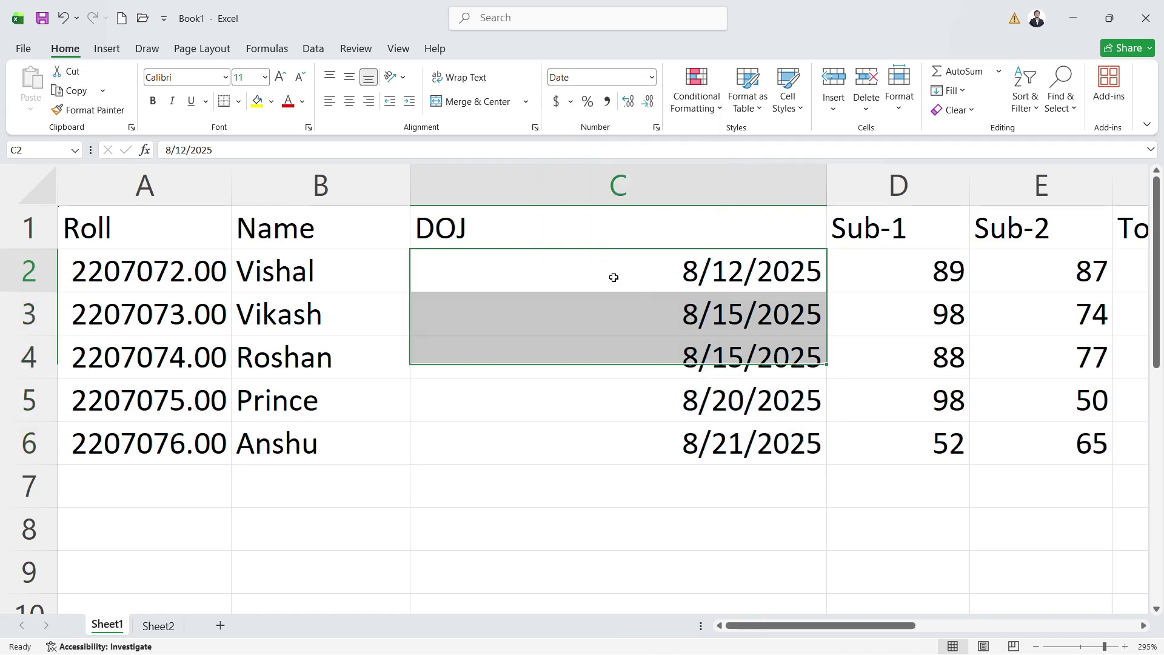
Step: Apply the built-in custom format d-mmm-yy to the DOJ dates in C2:C6
{"action": "left_click_drag", "start_coordinate": [614, 277], "coordinate": [697, 448]}
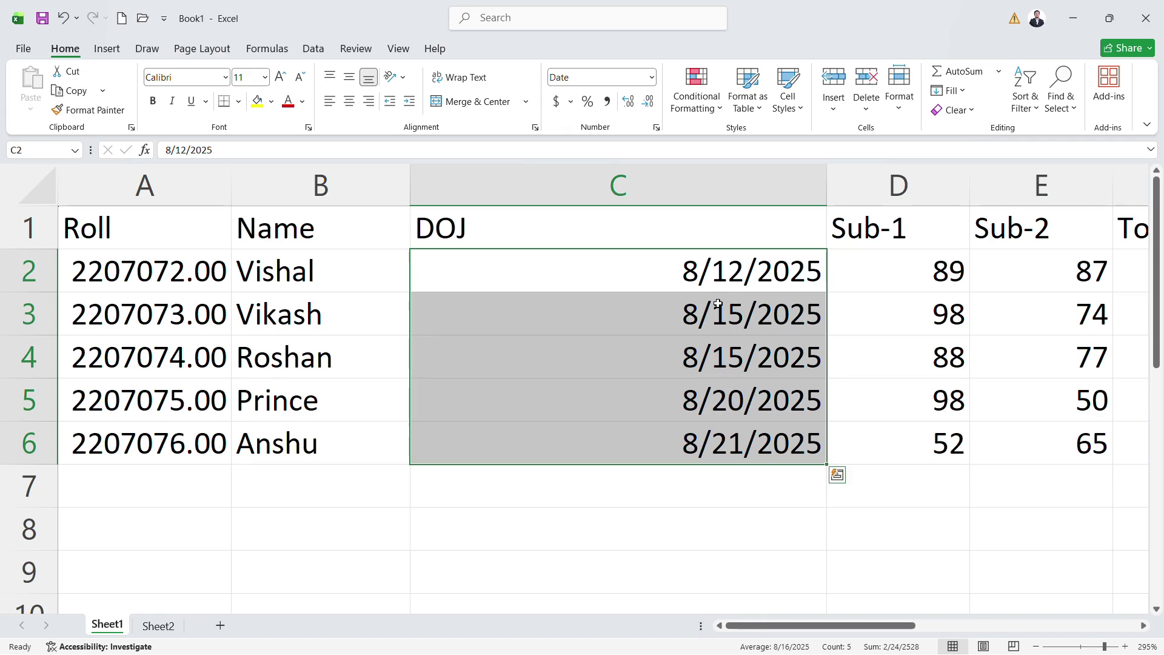
{"action": "left_click", "coordinate": [652, 77]}
{"action": "left_click", "coordinate": [626, 464]}
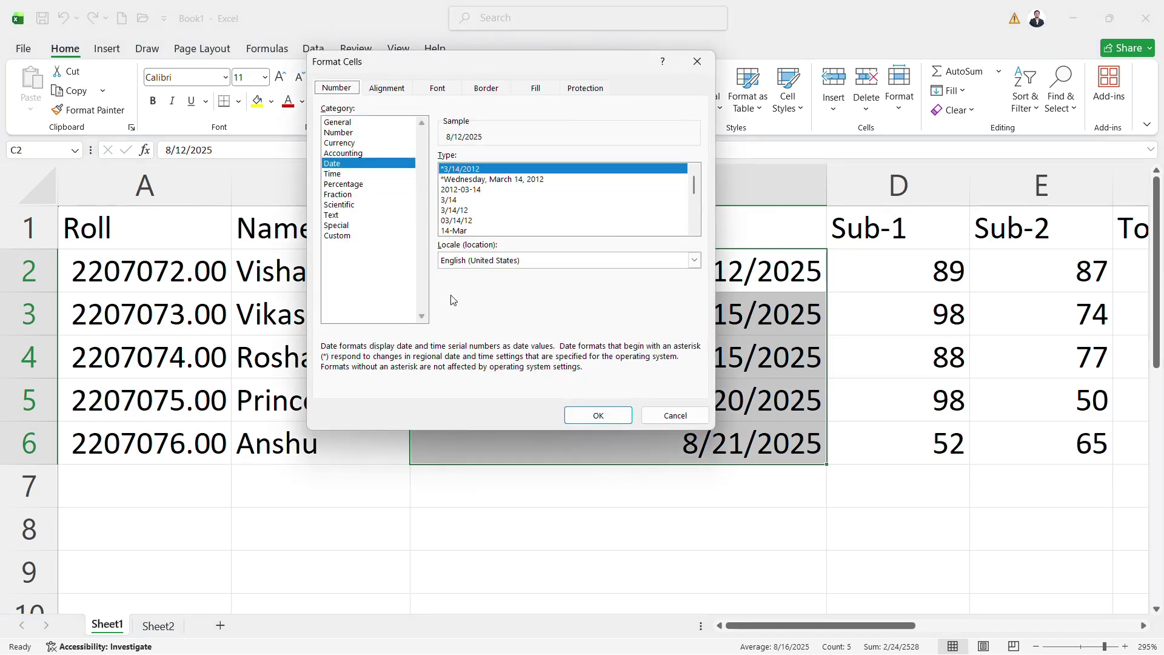
{"action": "left_click", "coordinate": [356, 237]}
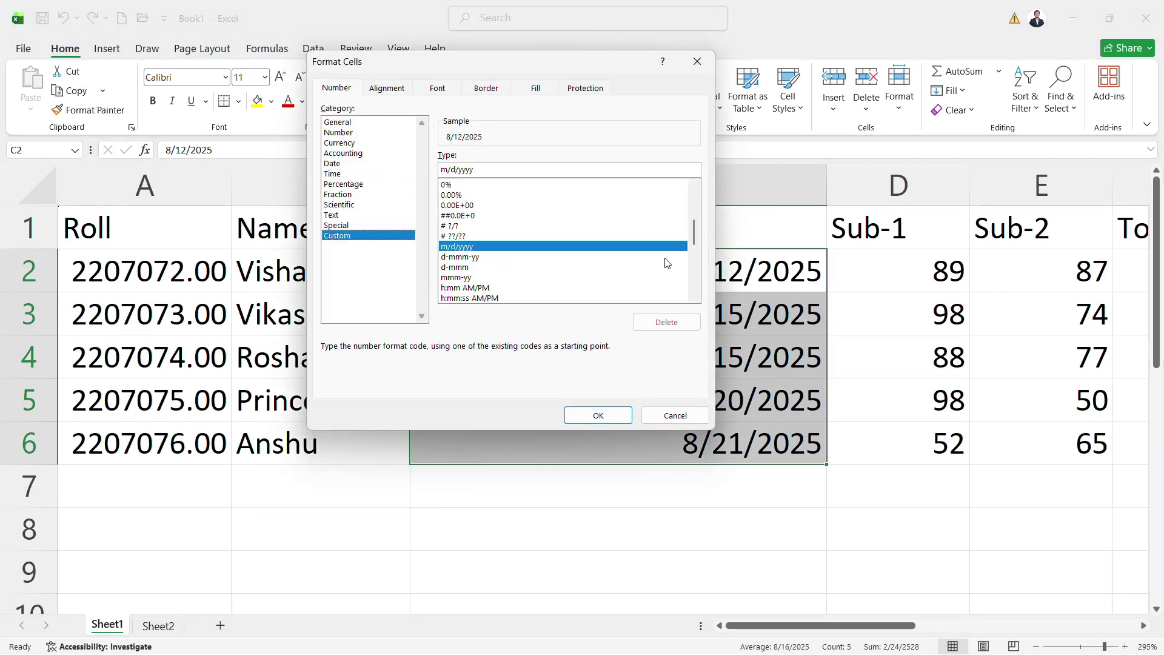
{"action": "left_click_drag", "start_coordinate": [693, 228], "coordinate": [696, 255]}
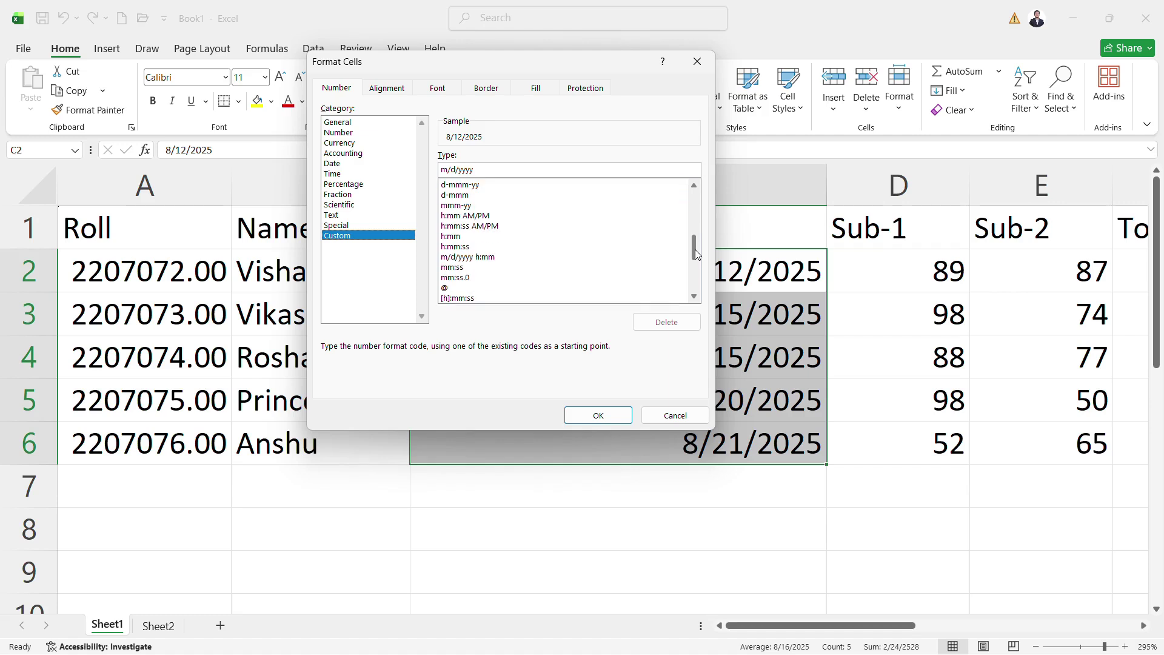
{"action": "left_click", "coordinate": [457, 195]}
{"action": "left_click", "coordinate": [471, 185]}
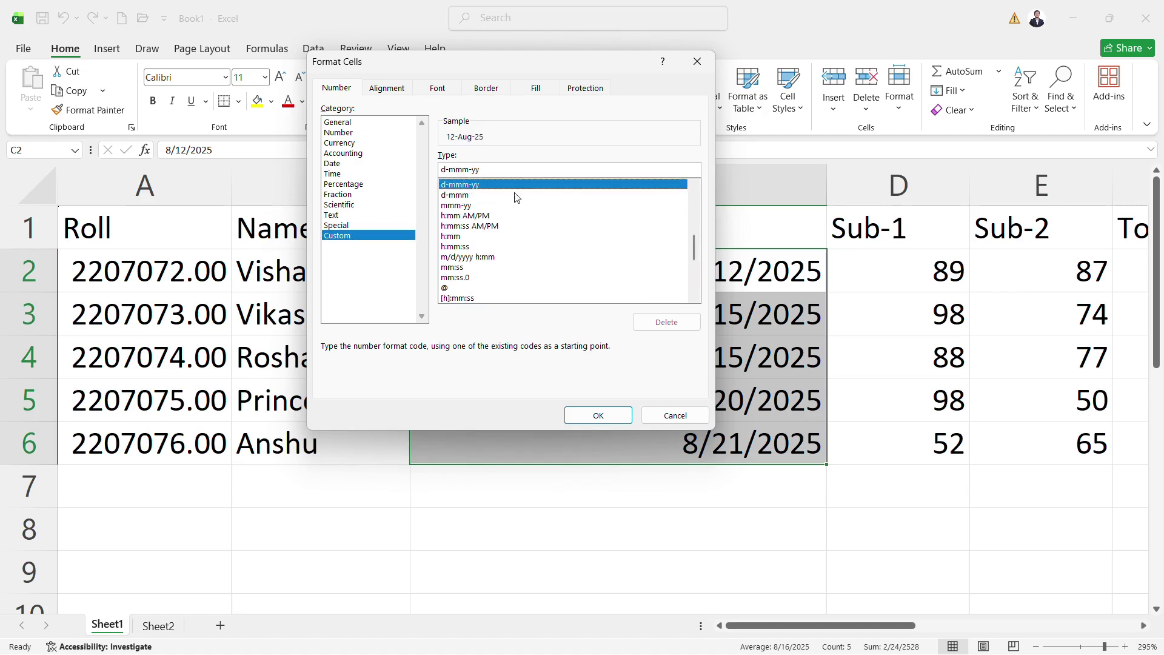
{"action": "left_click", "coordinate": [598, 415]}
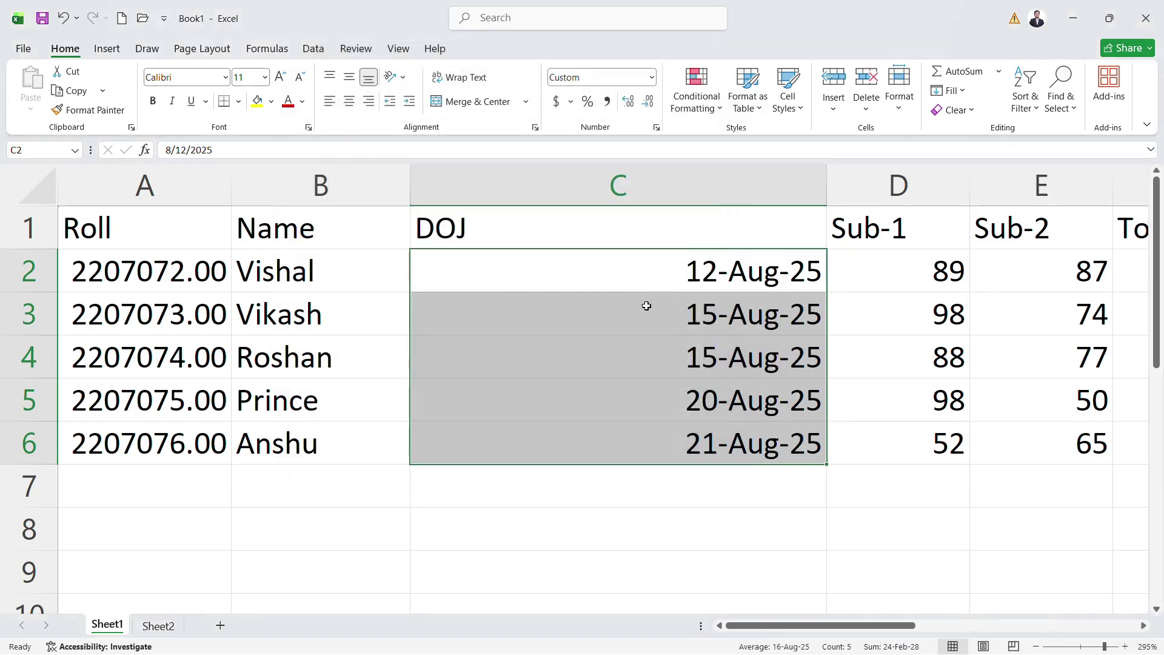
{"action": "left_click", "coordinate": [647, 276]}
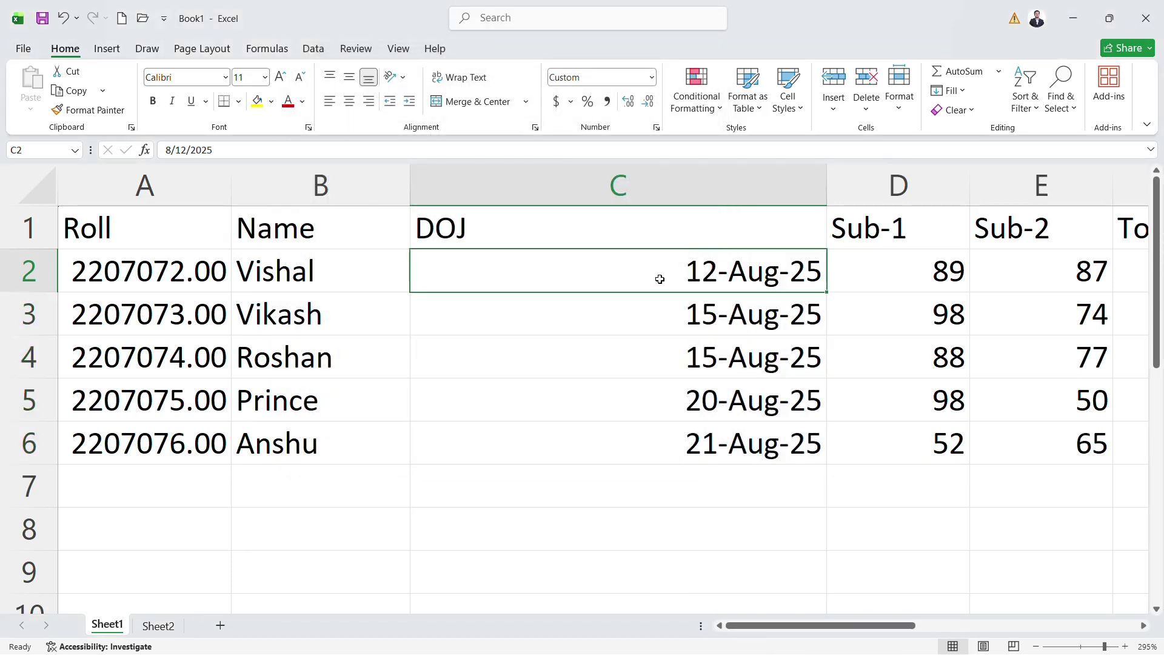
Step: Apply the custom date format dd-mm-yyyy to the DOJ dates in C2:C6
{"action": "left_click_drag", "start_coordinate": [678, 273], "coordinate": [639, 429]}
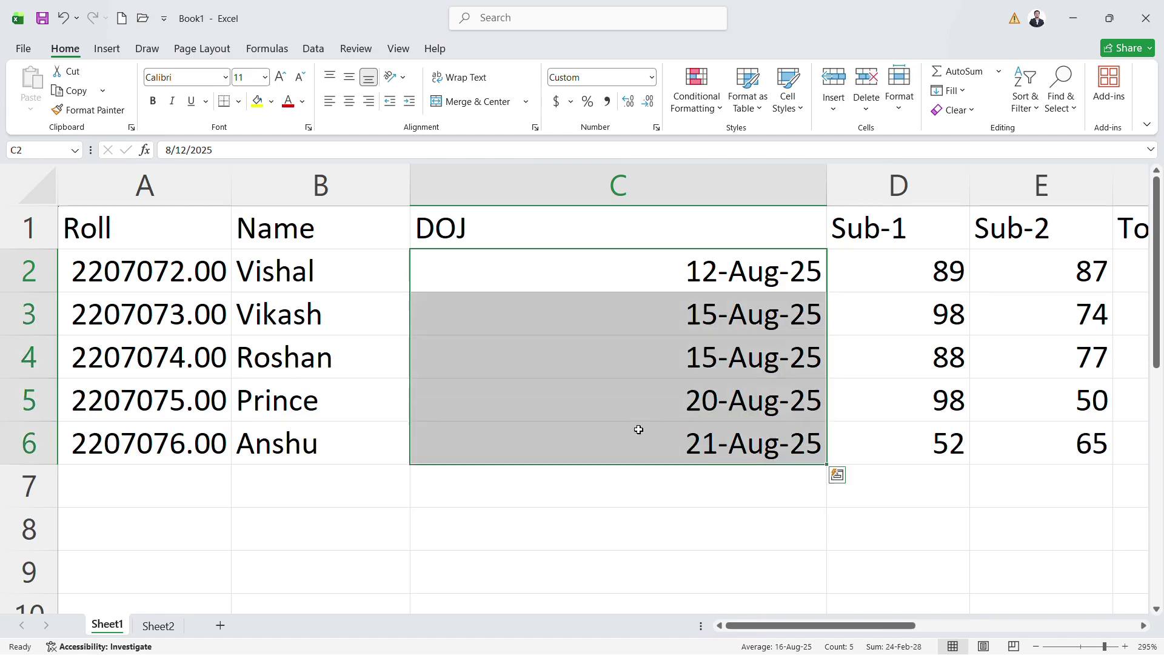
{"action": "left_click", "coordinate": [652, 77]}
{"action": "left_click", "coordinate": [586, 464]}
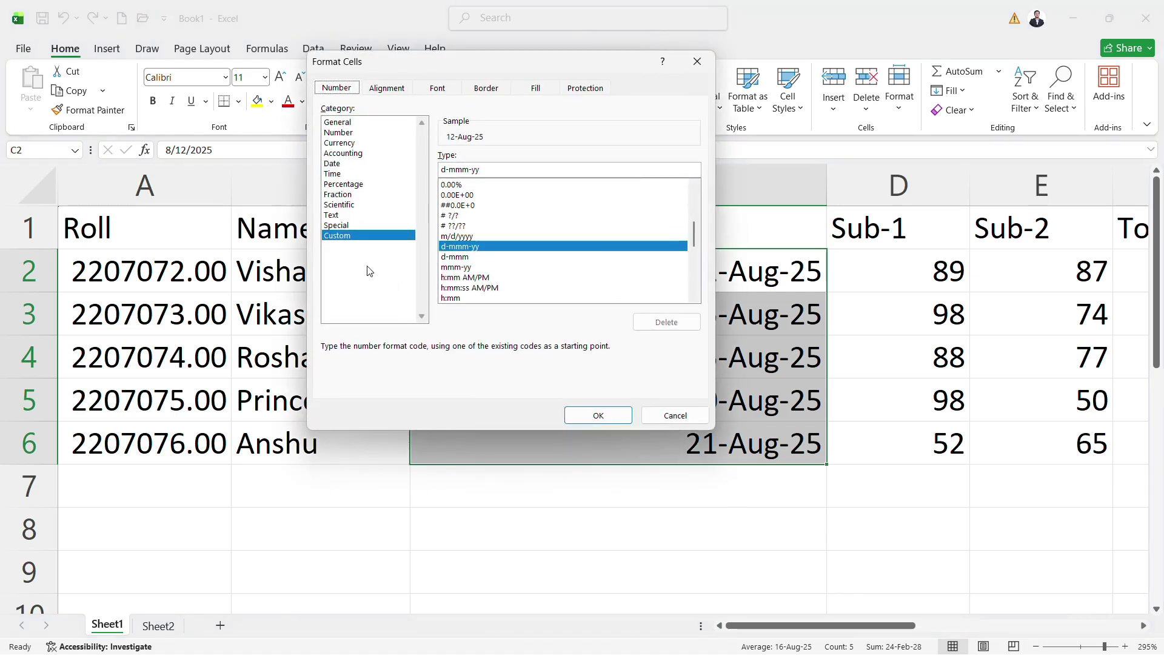
{"action": "left_click", "coordinate": [505, 169]}
{"action": "key", "text": "BackSpace"}
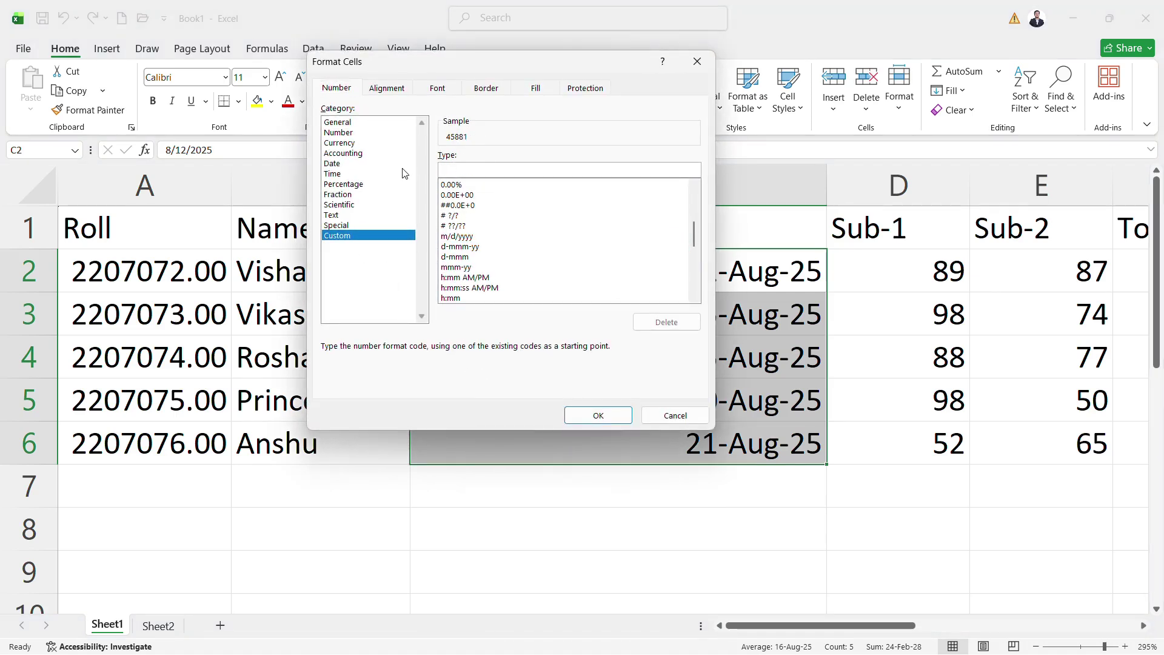
{"action": "type", "text": "dd"}
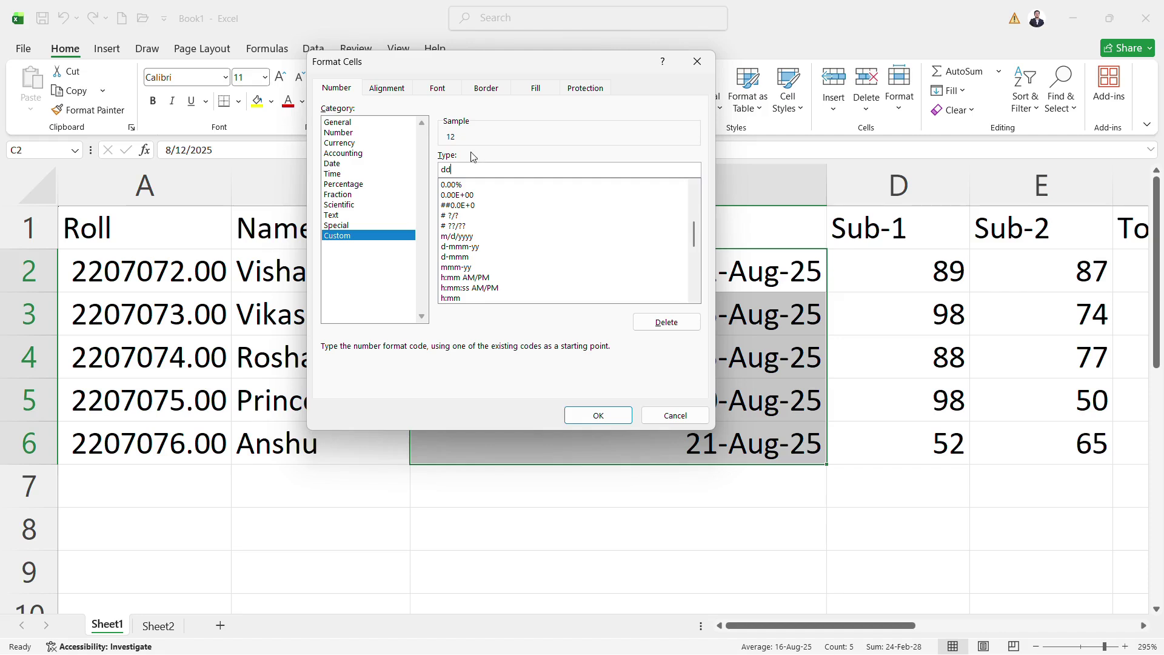
{"action": "type", "text": "-"}
{"action": "type", "text": "mm"}
{"action": "type", "text": "-"}
{"action": "type", "text": "yyyy"}
{"action": "left_click", "coordinate": [600, 414]}
{"action": "left_click", "coordinate": [685, 281]}
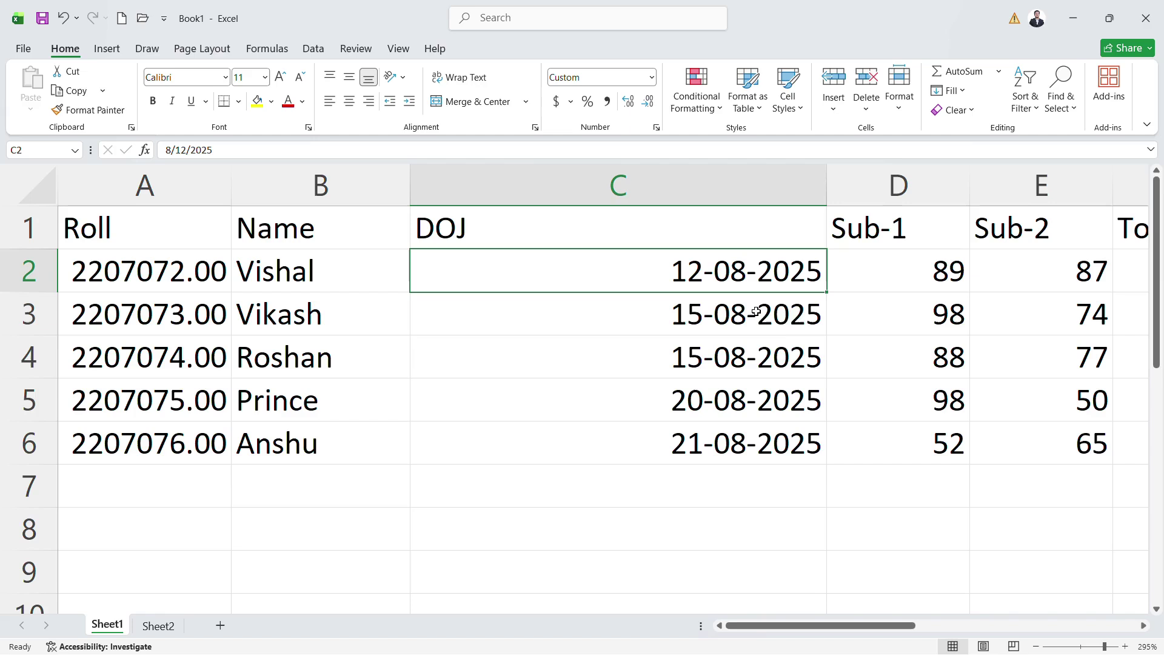
Step: Change the custom format of C2:C6 to ddd-mm-yyyy to show abbreviated weekday names
{"action": "left_click_drag", "start_coordinate": [692, 272], "coordinate": [691, 442]}
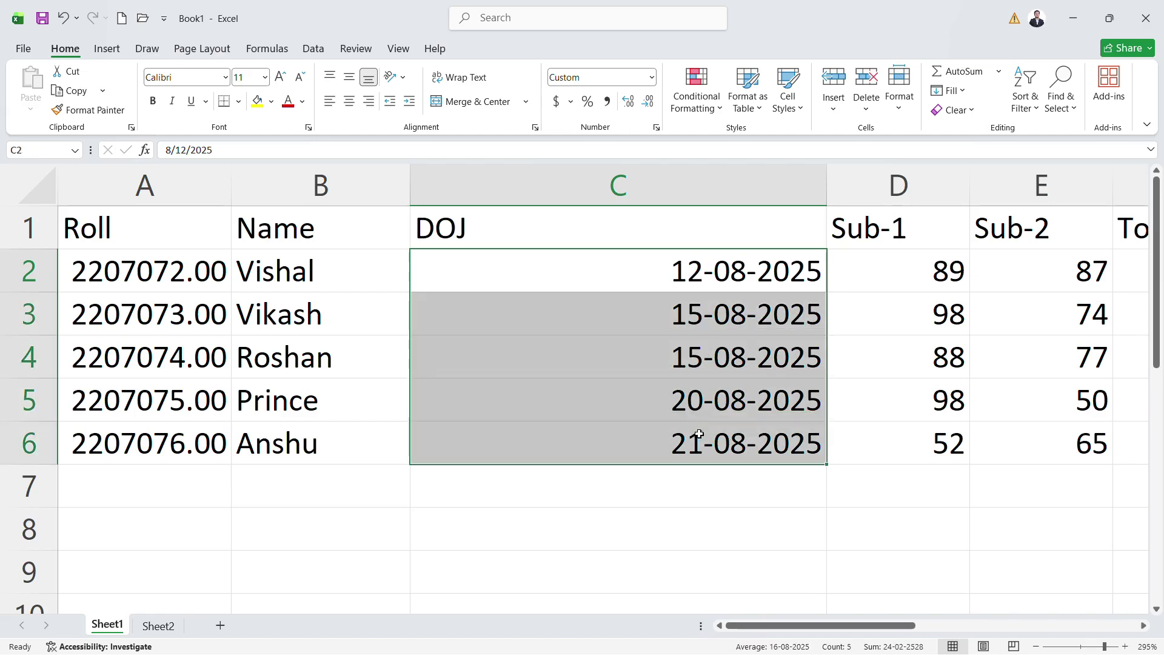
{"action": "left_click", "coordinate": [652, 77]}
{"action": "left_click", "coordinate": [609, 479]}
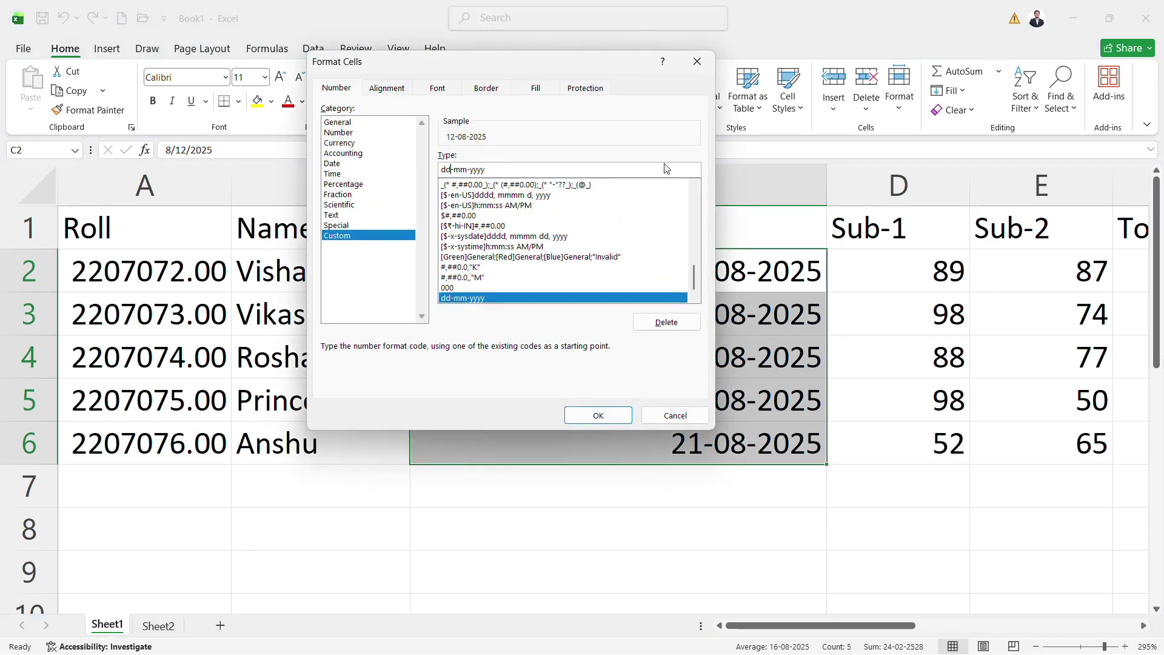
{"action": "type", "text": "d"}
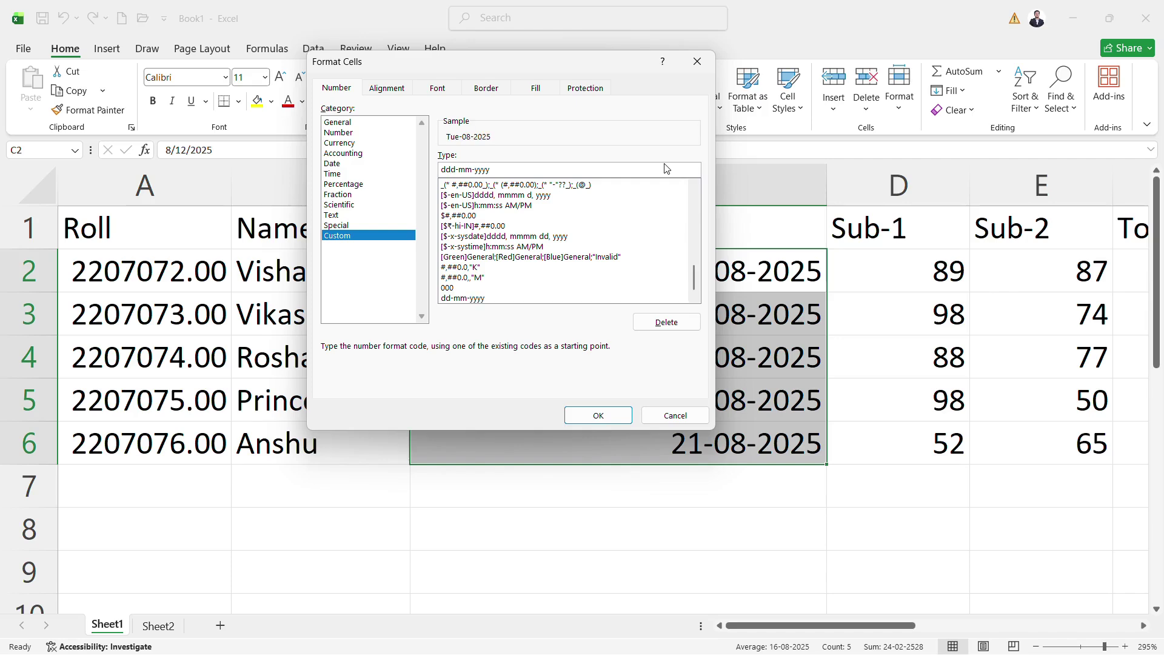
{"action": "left_click", "coordinate": [597, 415]}
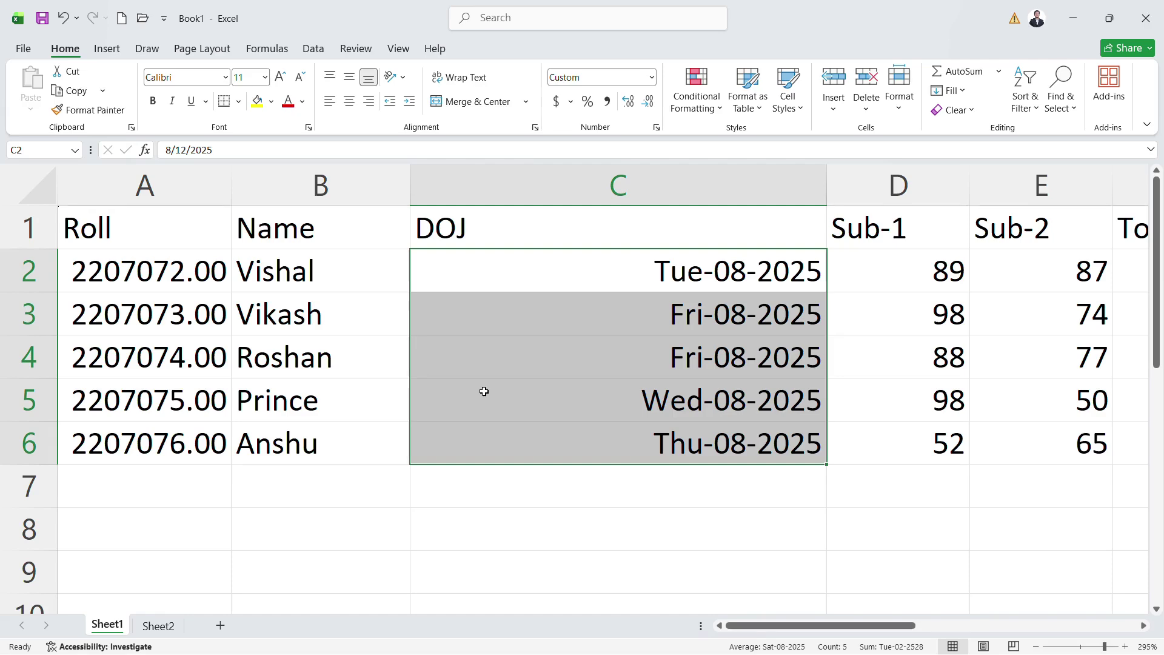
Step: Try the custom format dddd-mm-yyyy on C2:C6, and undo the last two date format changes
{"action": "left_click", "coordinate": [651, 77]}
{"action": "left_click", "coordinate": [581, 463]}
{"action": "left_click", "coordinate": [452, 169]}
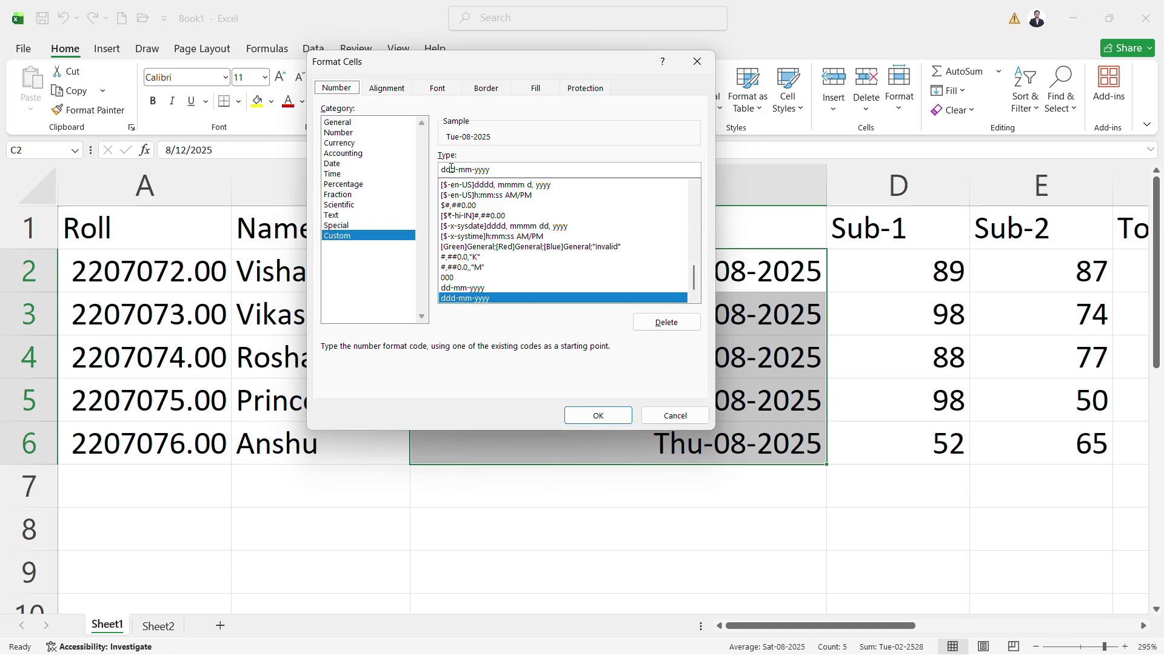
{"action": "type", "text": "d"}
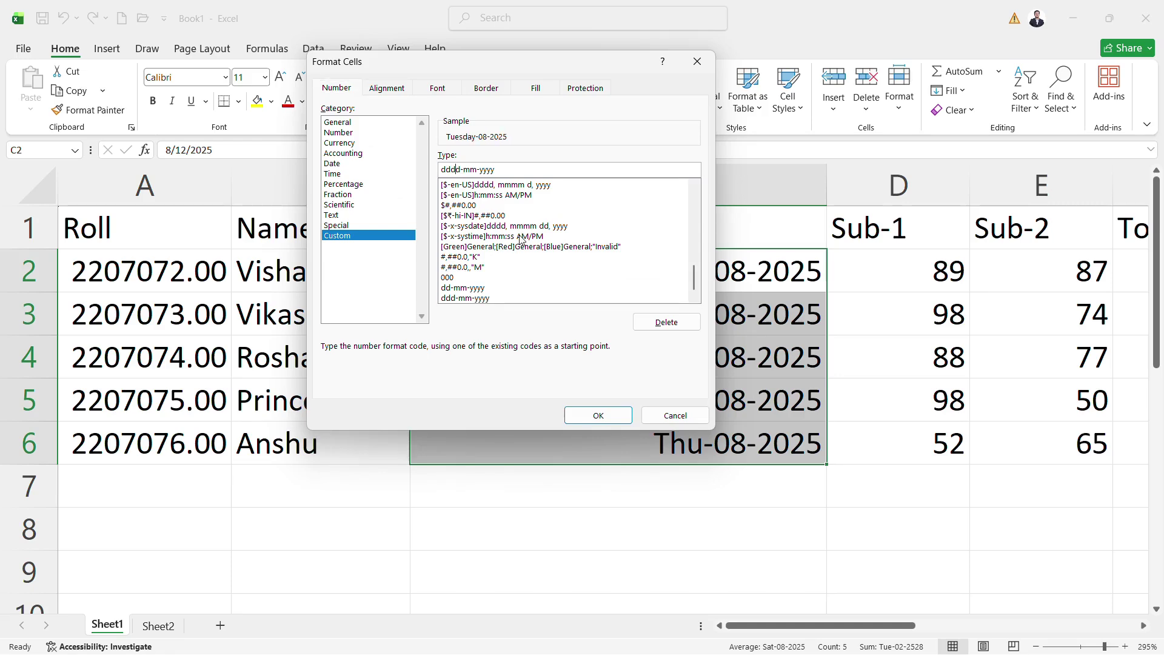
{"action": "left_click", "coordinate": [599, 416]}
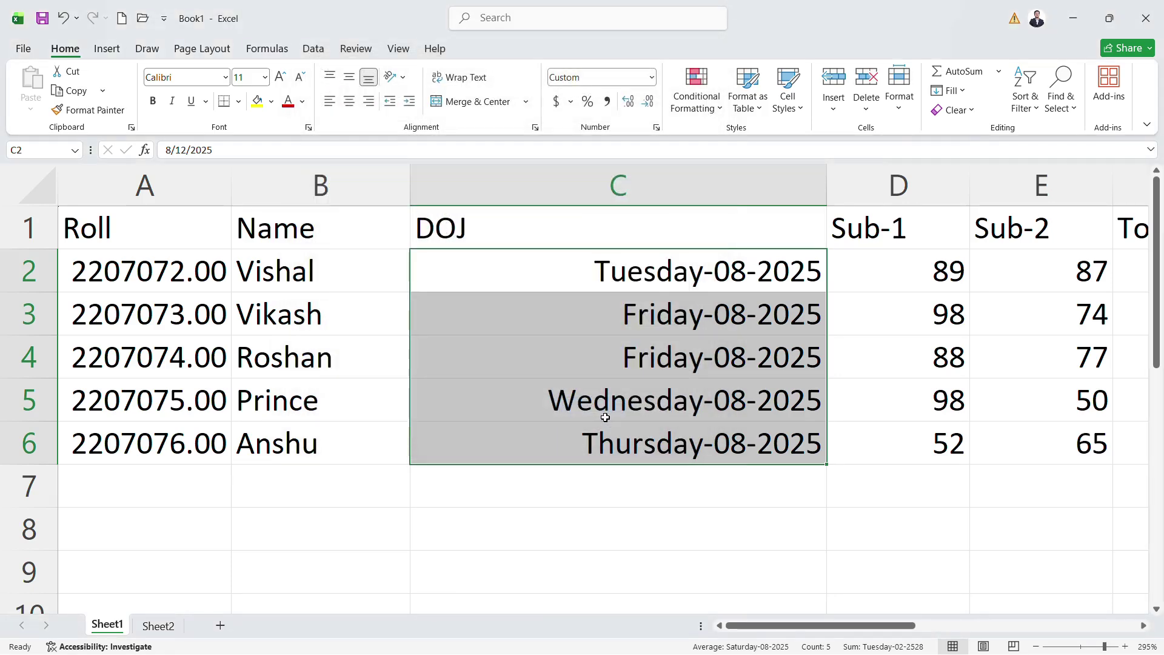
{"action": "key", "text": "ctrl+z"}
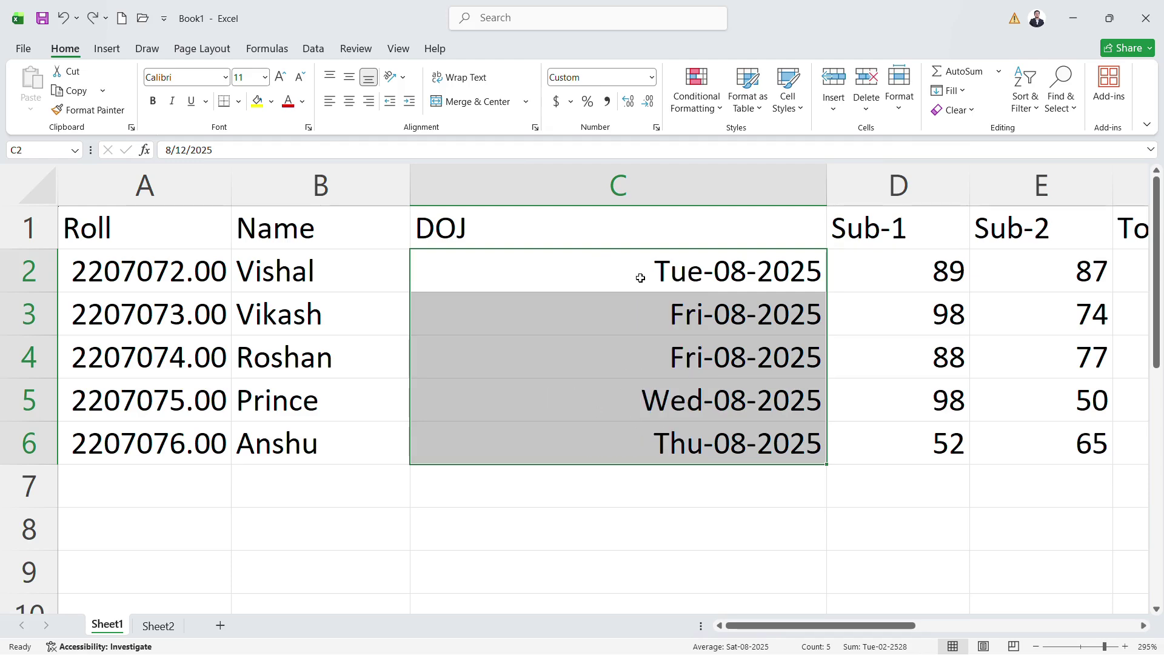
{"action": "key", "text": "ctrl+z"}
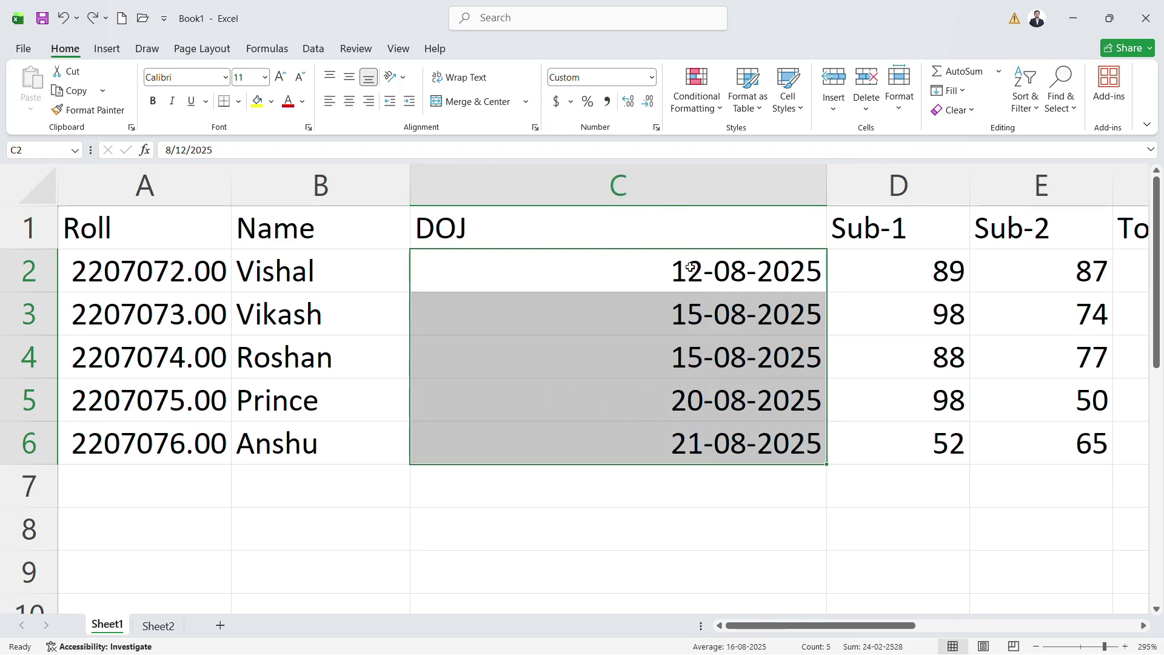
Step: Change the custom format of the DOJ dates in C2:C6 to dd-mmm-yyyy
{"action": "left_click", "coordinate": [652, 77]}
{"action": "left_click", "coordinate": [608, 461]}
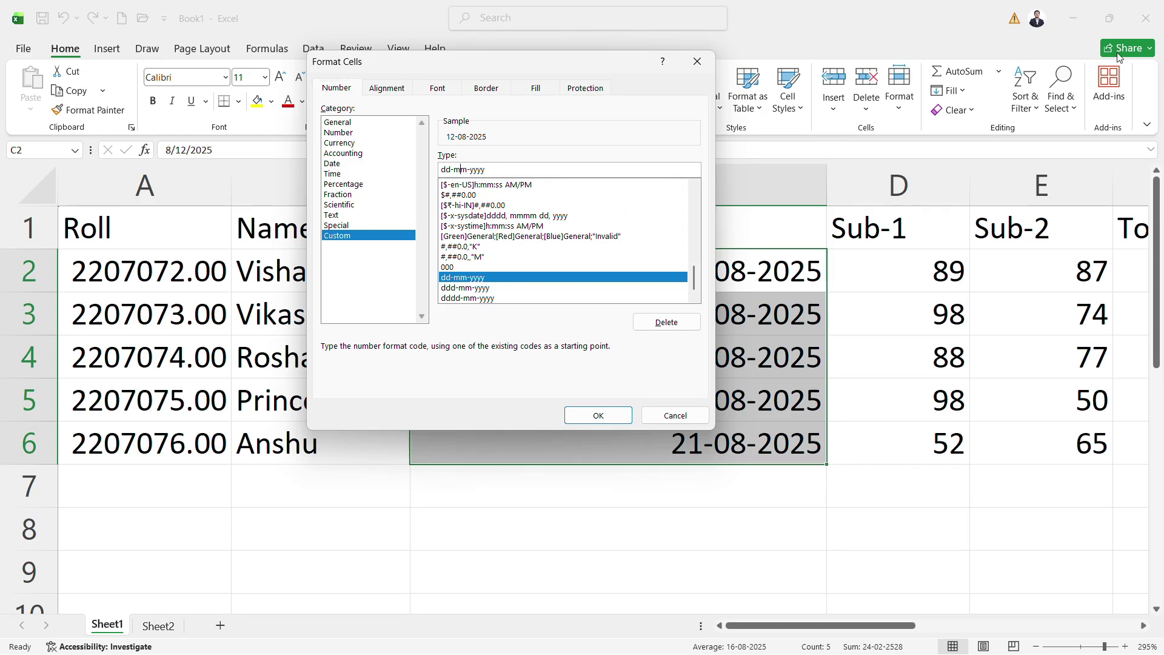
{"action": "type", "text": "m"}
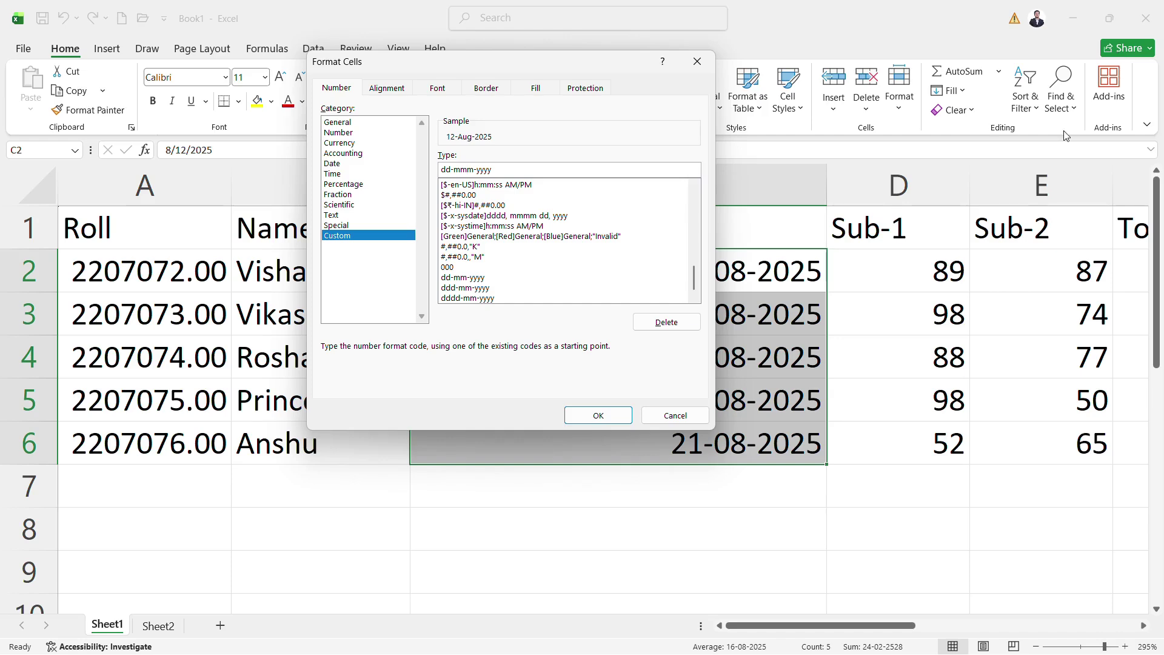
{"action": "left_click", "coordinate": [591, 421]}
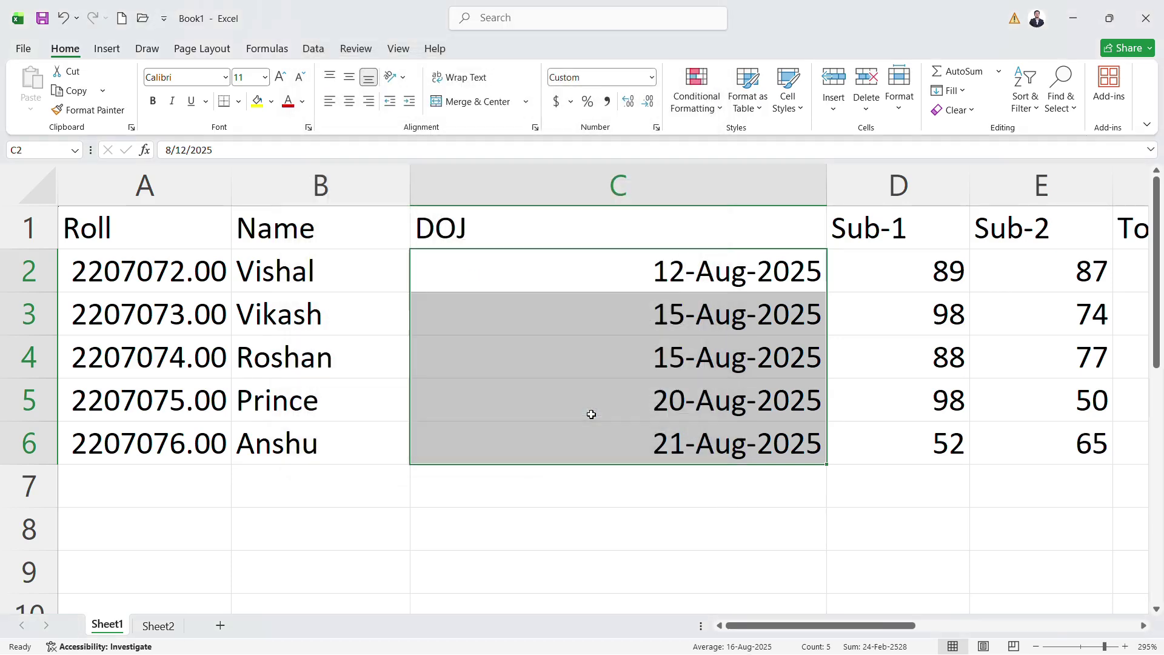
Step: Change the custom format of the DOJ dates in C2:C6 to dd-mmmm-yyyy to show full month names
{"action": "left_click", "coordinate": [652, 77]}
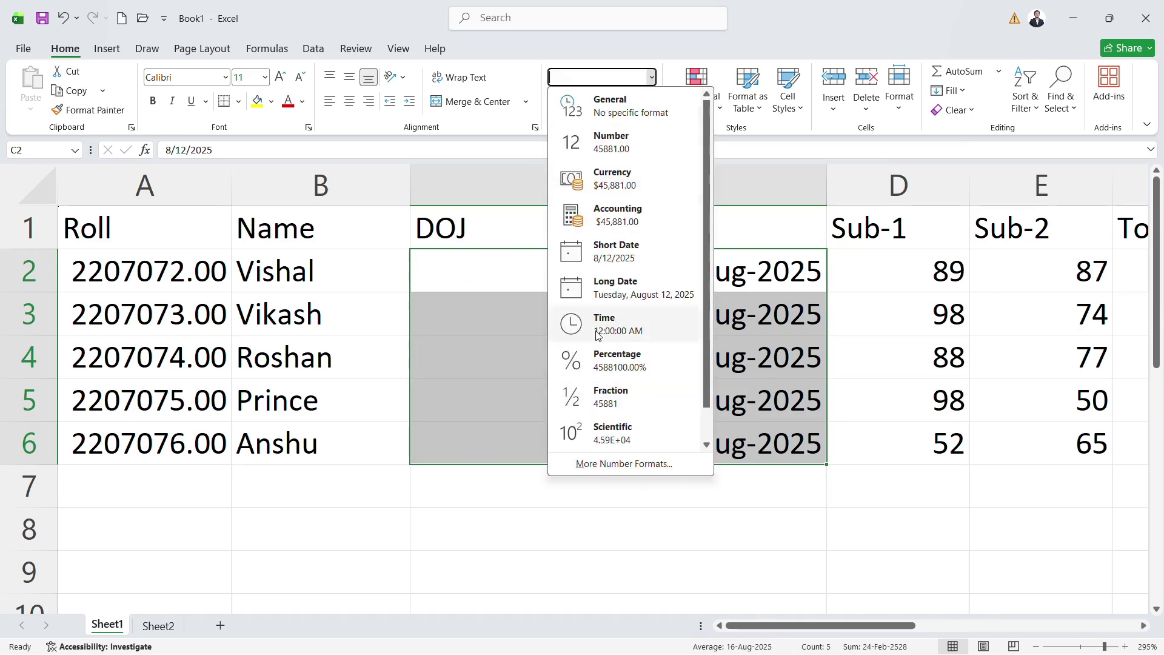
{"action": "left_click", "coordinate": [618, 462]}
{"action": "type", "text": "mmmm-yyyy"}
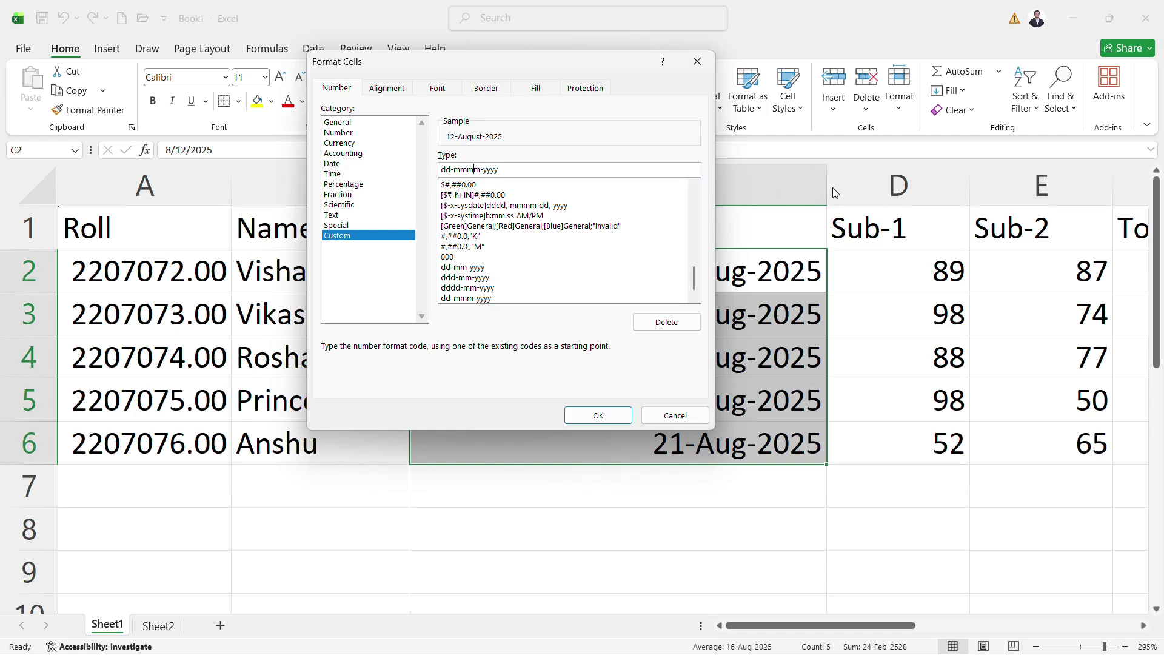
{"action": "left_click", "coordinate": [598, 416]}
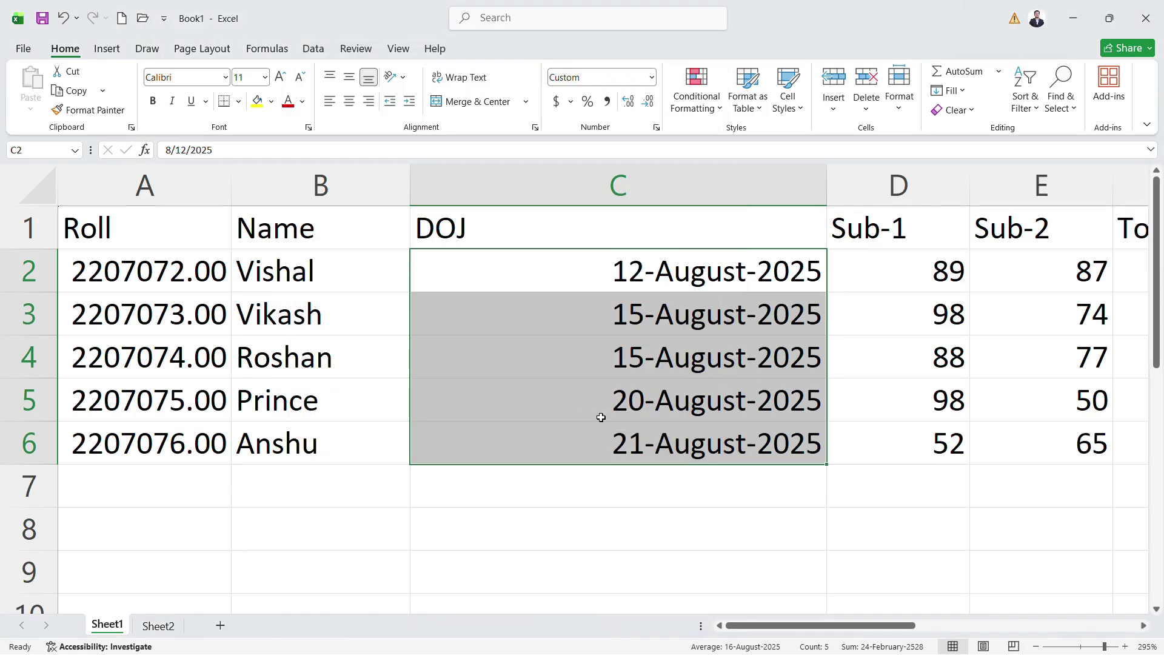
Step: Shorten the year in the custom date format of C2:C6 by setting the format code to dd-mmmm-y
{"action": "left_click", "coordinate": [788, 262]}
{"action": "left_click_drag", "start_coordinate": [788, 262], "coordinate": [794, 479]}
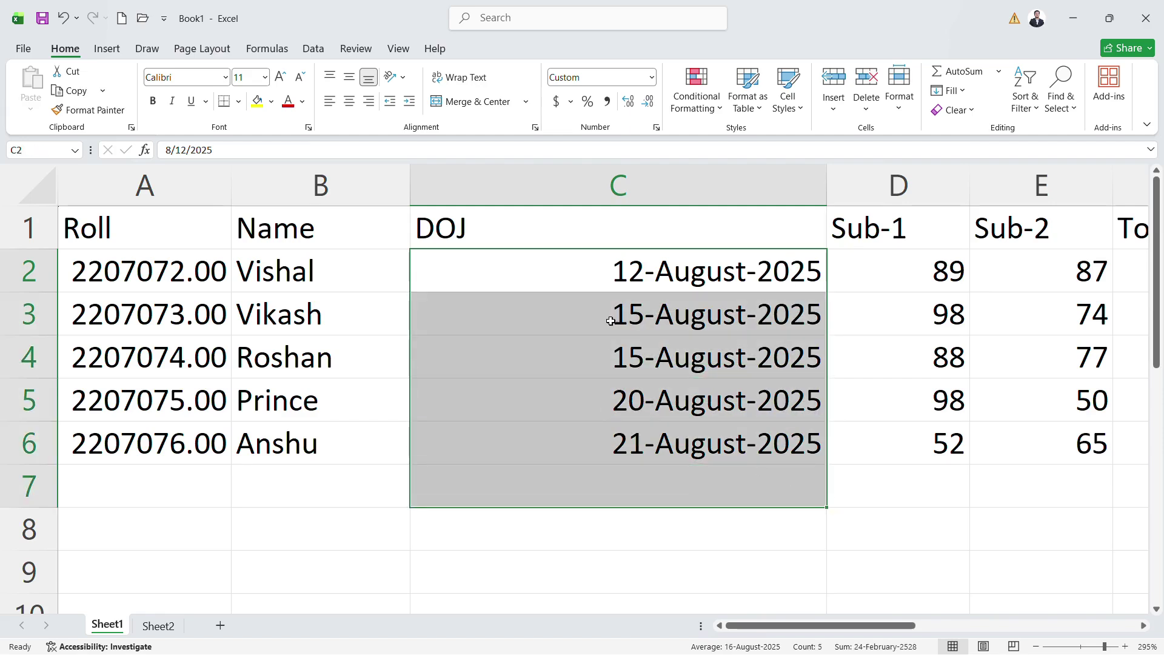
{"action": "left_click_drag", "start_coordinate": [640, 275], "coordinate": [667, 438]}
{"action": "left_click", "coordinate": [651, 77]}
{"action": "left_click", "coordinate": [621, 464]}
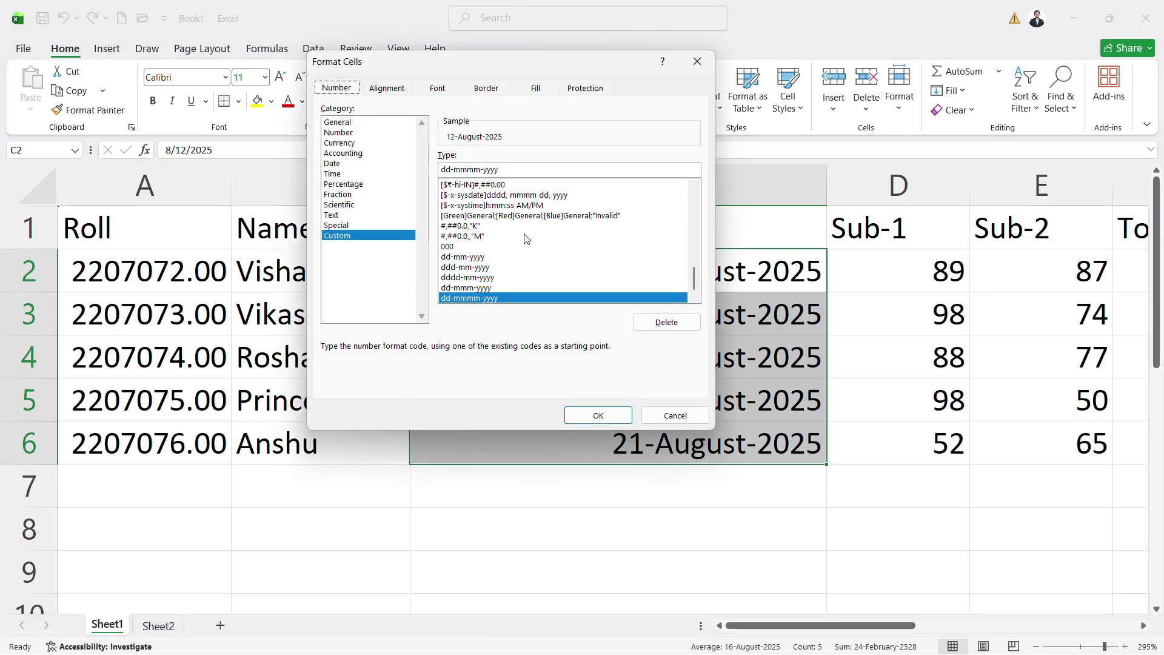
{"action": "left_click", "coordinate": [527, 172]}
{"action": "key", "text": "BackSpace"}
{"action": "key", "text": "BackSpace"}
{"action": "key", "text": "BackSpace"}
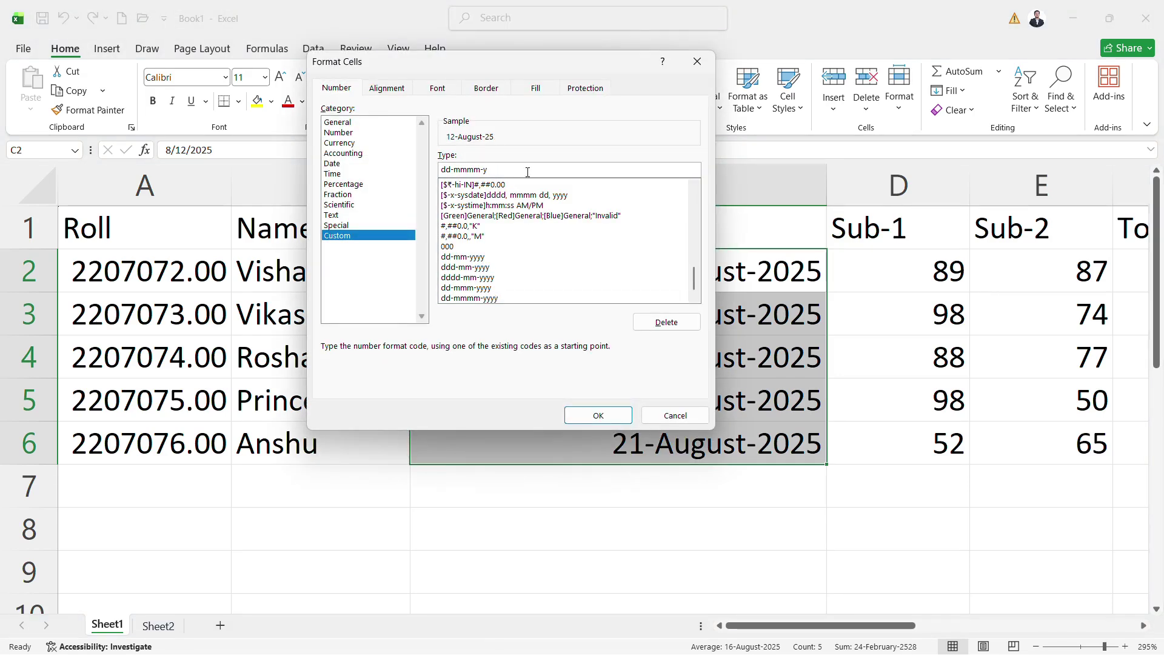
{"action": "left_click", "coordinate": [595, 415]}
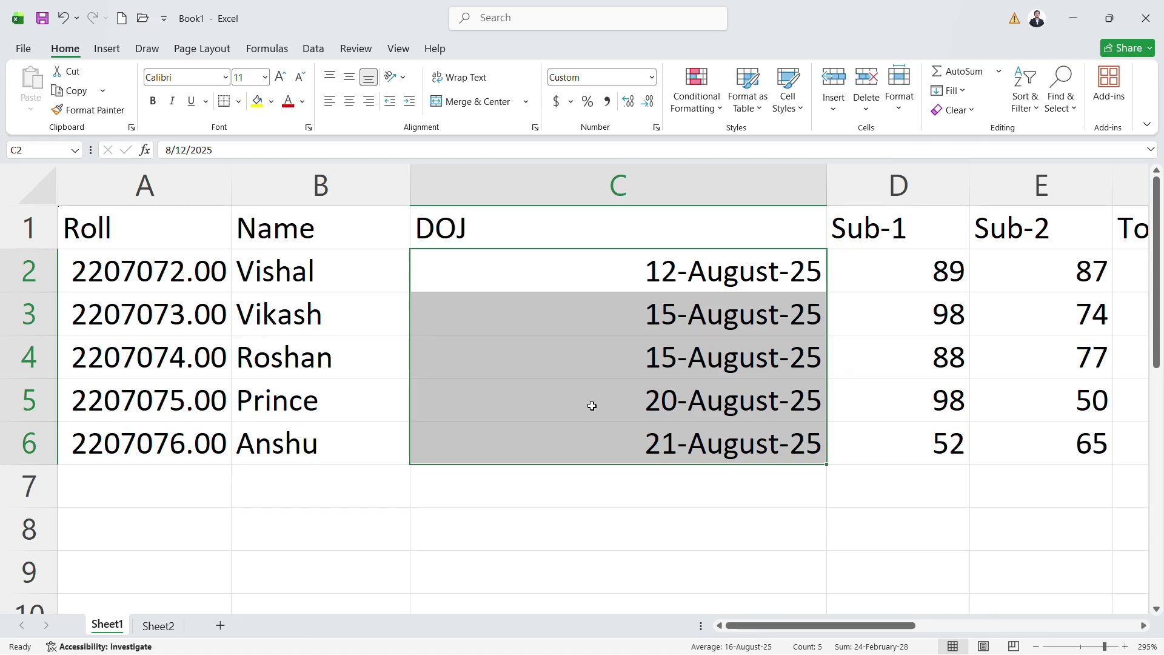
{"action": "left_click", "coordinate": [652, 77]}
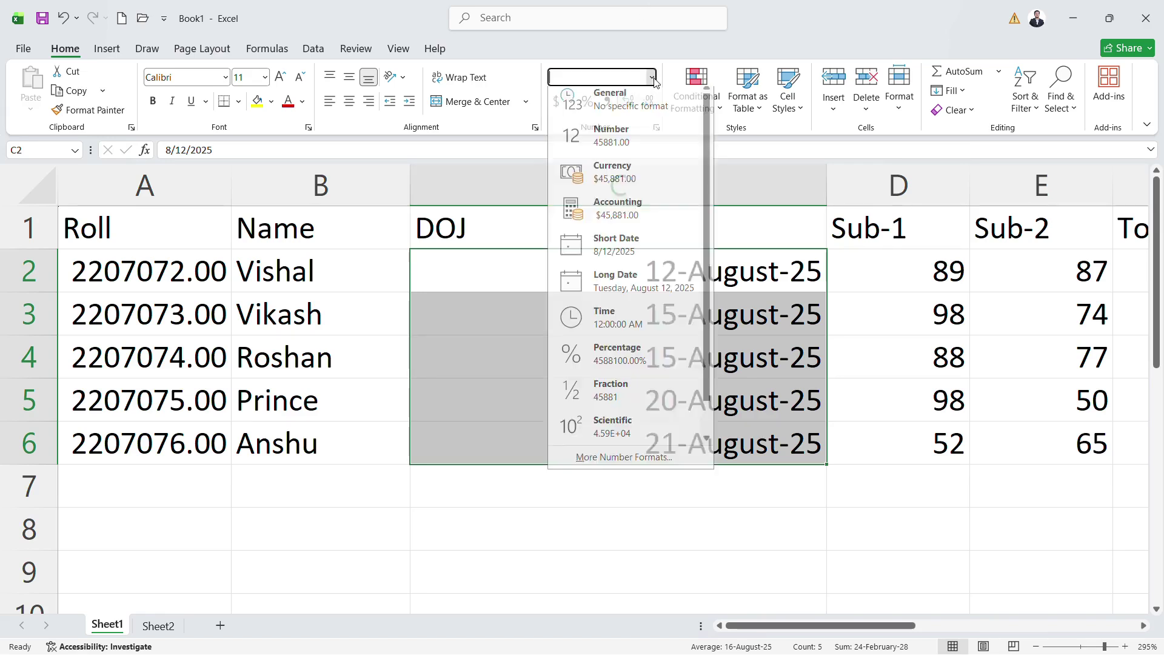
{"action": "left_click", "coordinate": [667, 530]}
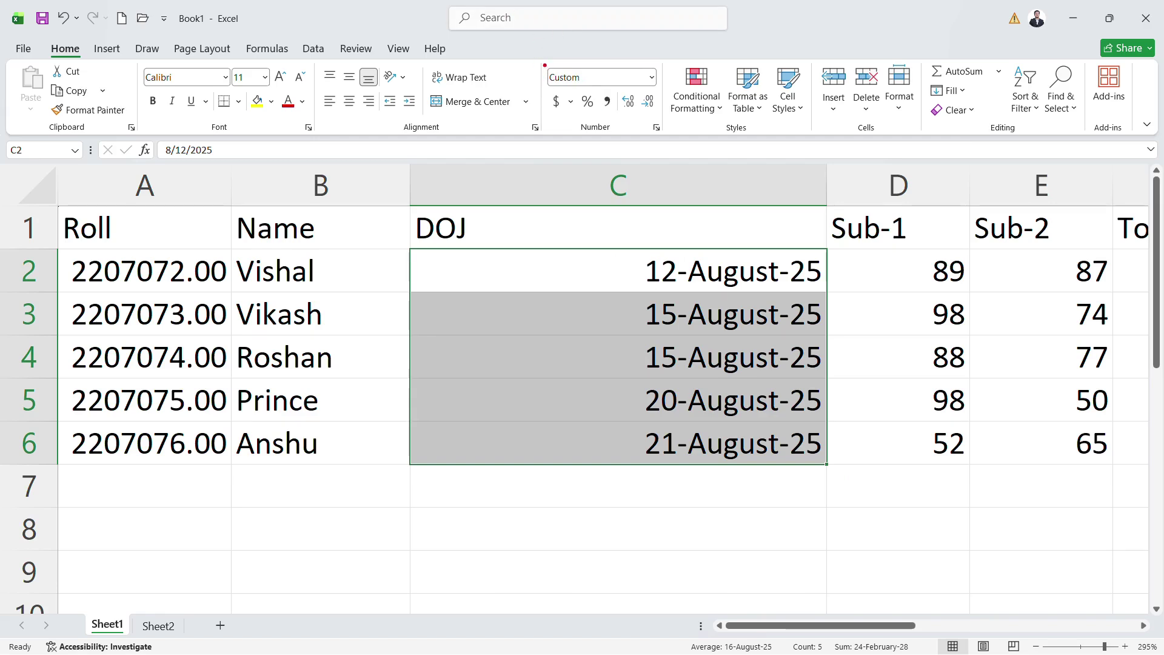
{"action": "mouse_move", "coordinate": [543, 61]}
{"action": "left_mouse_down"}
{"action": "mouse_move", "coordinate": [569, 87]}
{"action": "mouse_move", "coordinate": [661, 87]}
{"action": "left_mouse_up"}
{"action": "key", "text": "e"}
{"action": "mouse_move", "coordinate": [548, 87]}
{"action": "left_mouse_down"}
{"action": "mouse_move", "coordinate": [575, 118]}
{"action": "mouse_move", "coordinate": [601, 119]}
{"action": "left_mouse_up"}
{"action": "type", "text": "`"}
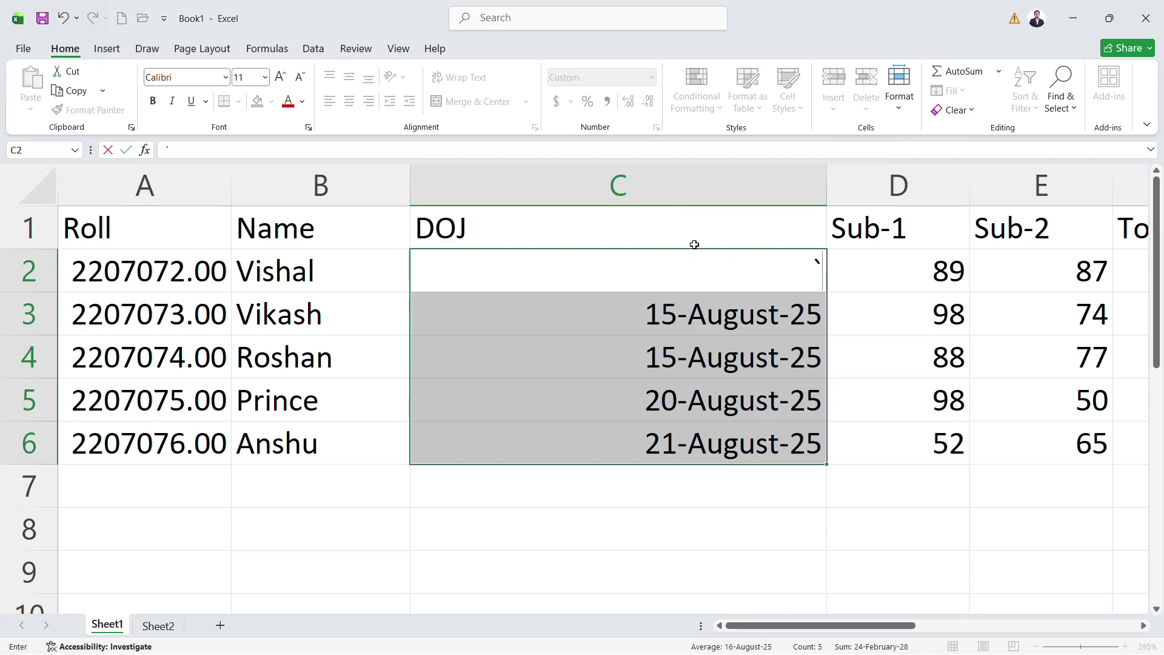
{"action": "key", "text": "Escape"}
{"action": "left_click", "coordinate": [642, 356]}
{"action": "left_click", "coordinate": [710, 469]}
{"action": "scroll", "coordinate": [715, 473], "scroll_direction": "right", "scroll_amount": 6}
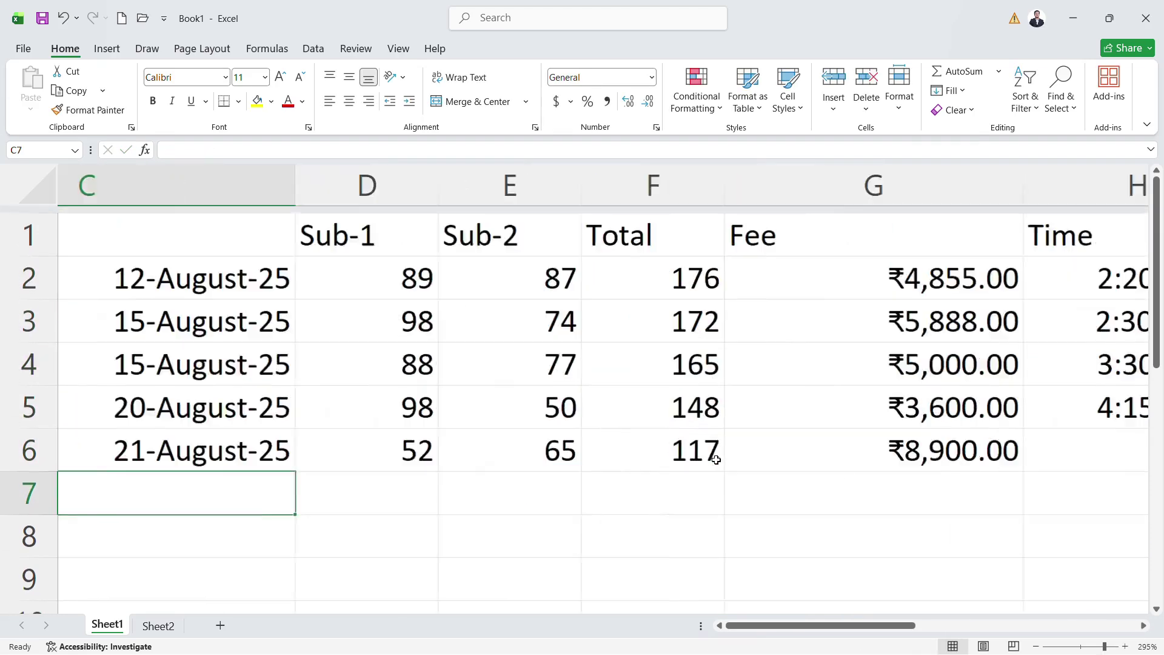
{"action": "scroll", "coordinate": [637, 391], "scroll_direction": "right", "scroll_amount": 5}
{"action": "scroll", "coordinate": [607, 357], "scroll_direction": "left", "scroll_amount": 3}
{"action": "scroll", "coordinate": [612, 351], "scroll_direction": "right", "scroll_amount": 2}
{"action": "scroll", "coordinate": [612, 351], "scroll_direction": "right", "scroll_amount": 6}
Step: Enter the number 25411785 in cell T11 of Sheet2
{"action": "left_click", "coordinate": [158, 625]}
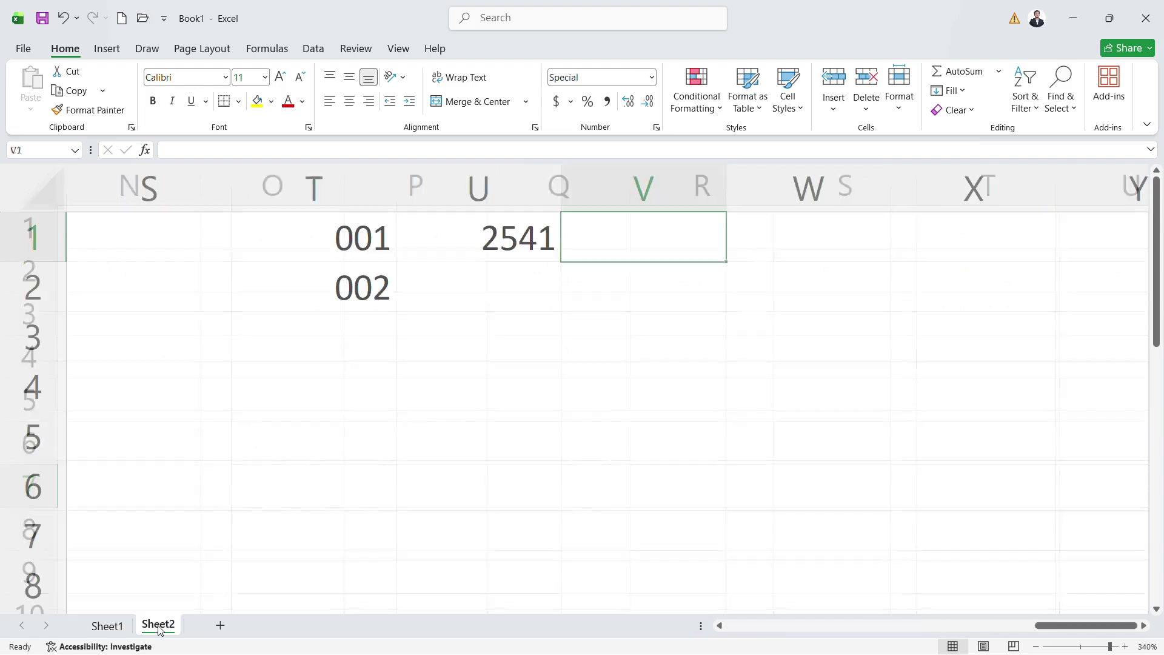
{"action": "left_click", "coordinate": [383, 348]}
{"action": "left_click", "coordinate": [384, 438]}
{"action": "scroll", "coordinate": [396, 432], "scroll_direction": "down", "scroll_amount": 3}
{"action": "scroll", "coordinate": [395, 432], "scroll_direction": "up", "scroll_amount": 3}
{"action": "left_click", "coordinate": [383, 291]}
{"action": "scroll", "coordinate": [388, 297], "scroll_direction": "down", "scroll_amount": 3}
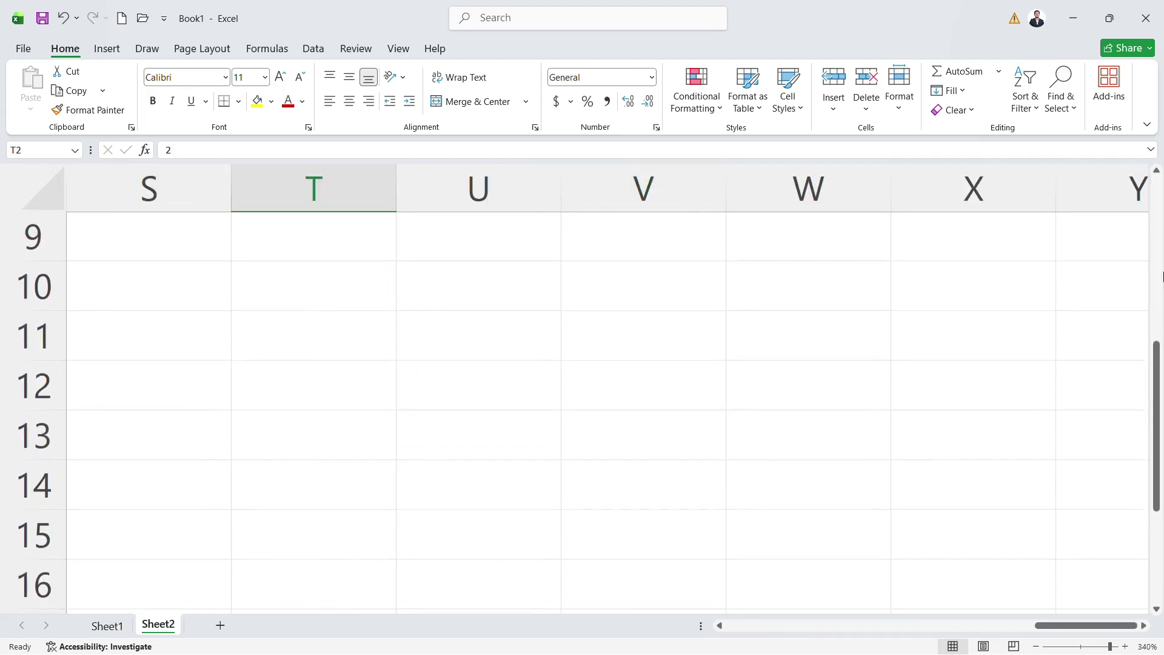
{"action": "double_click", "coordinate": [326, 327]}
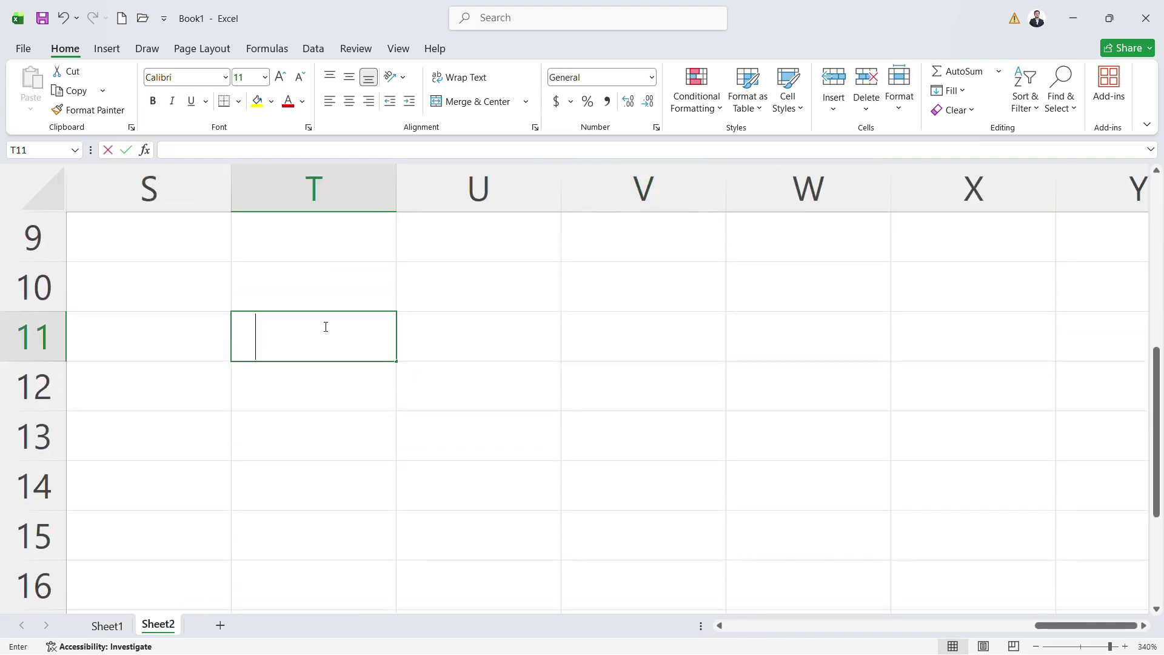
{"action": "type", "text": "25411785"}
{"action": "key", "text": "Return"}
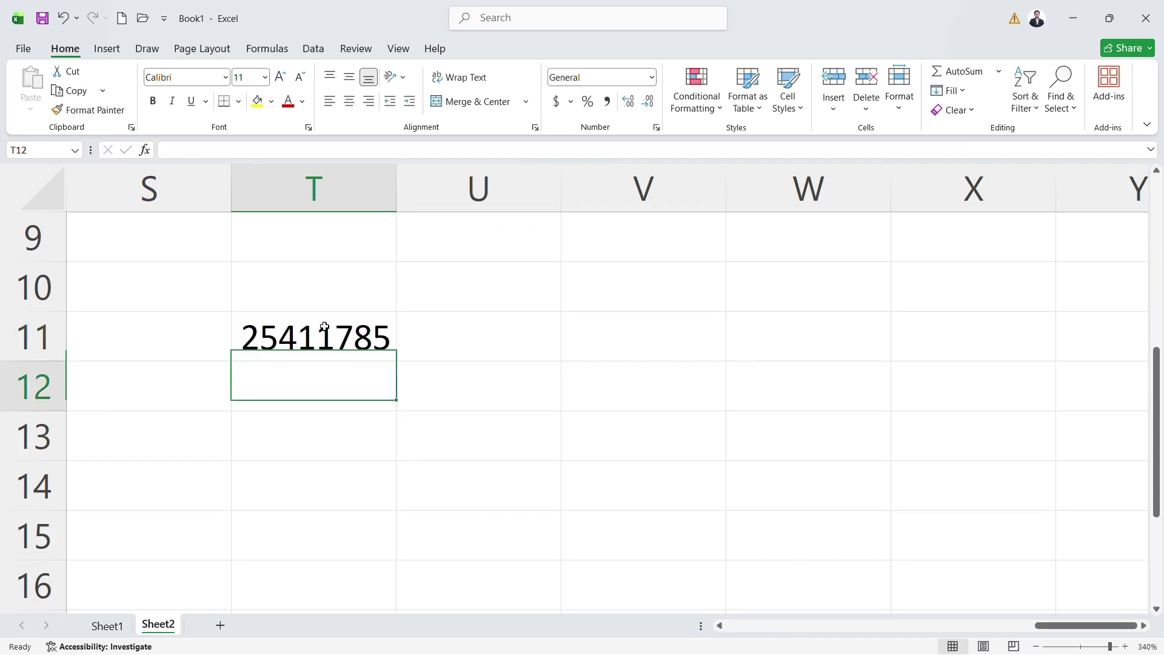
Step: Insert commas by hand into the number in T11 so it reads 2,54,11,785
{"action": "left_click", "coordinate": [325, 327]}
{"action": "key", "text": "F2"}
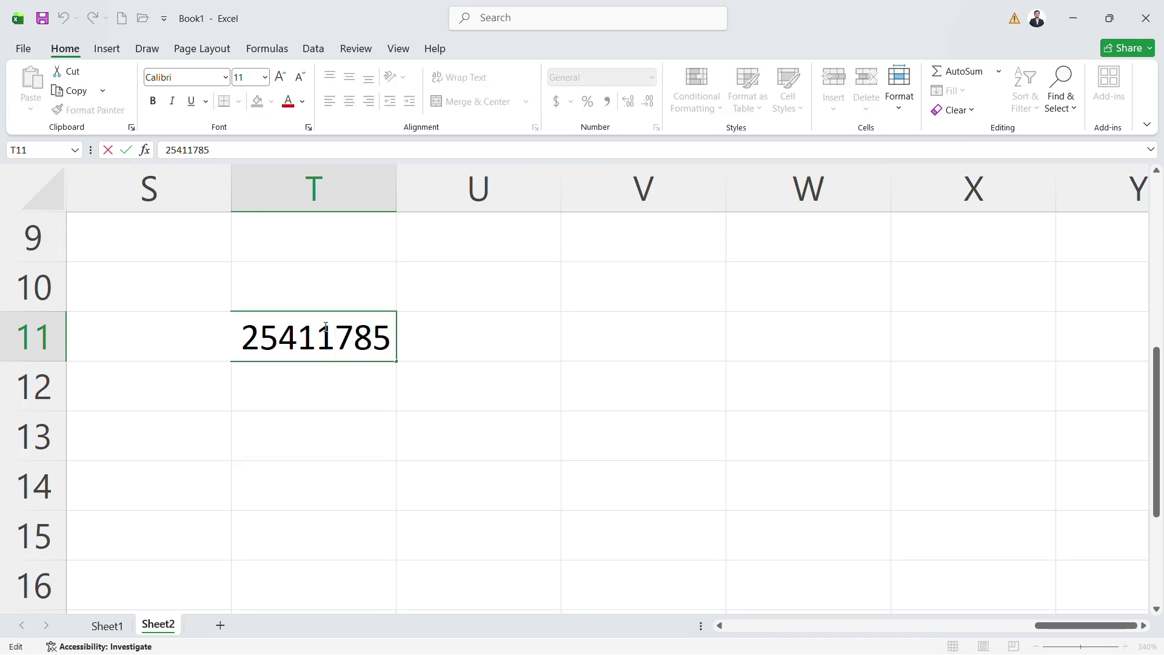
{"action": "left_click", "coordinate": [325, 327]}
{"action": "type", "text": ","}
{"action": "key", "text": "Left"}
{"action": "key", "text": "Left"}
{"action": "key", "text": "Left"}
{"action": "type", "text": ","}
{"action": "key", "text": "Left"}
{"action": "key", "text": "Left"}
{"action": "key", "text": "Left"}
{"action": "type", "text": ","}
{"action": "key", "text": "Return"}
Step: AutoFit column T and widen it further, and undo these width changes together with the manual commas in T11
{"action": "left_click", "coordinate": [326, 330]}
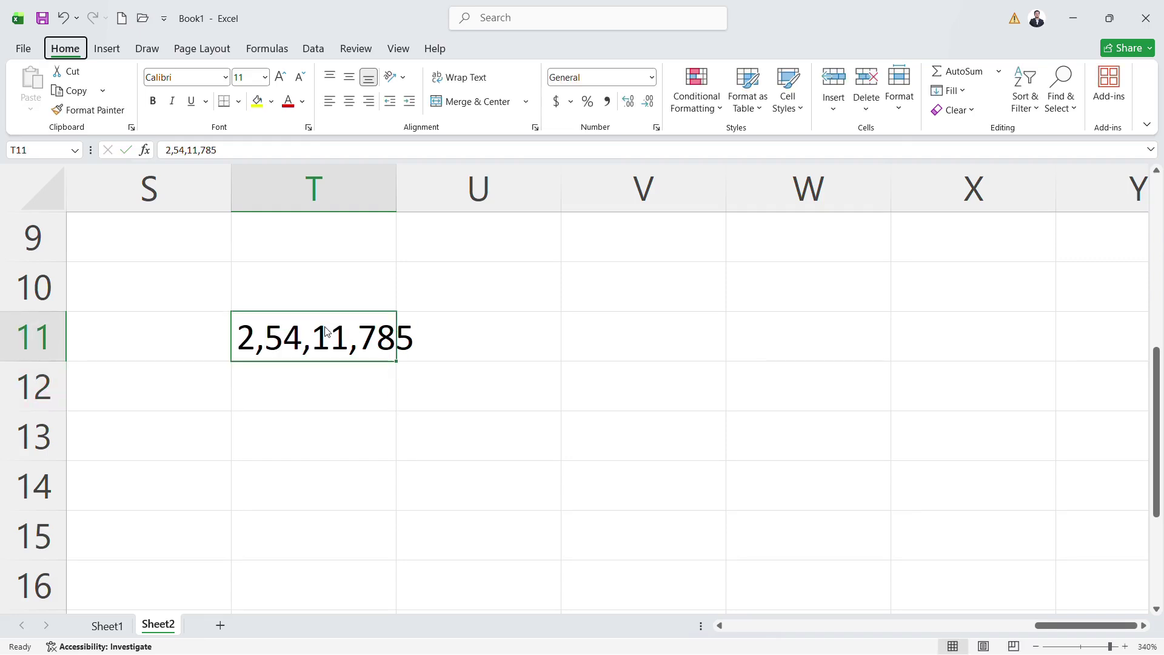
{"action": "key", "text": "alt+h"}
{"action": "key", "text": "o"}
{"action": "key", "text": "i"}
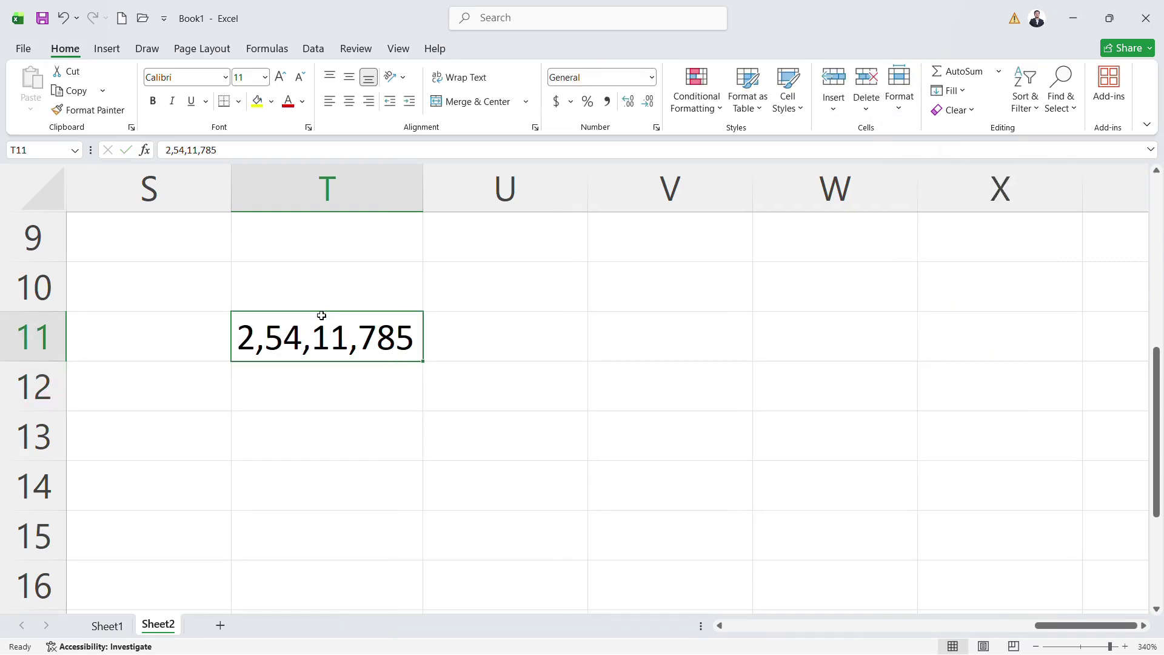
{"action": "left_click_drag", "start_coordinate": [423, 182], "coordinate": [632, 177]}
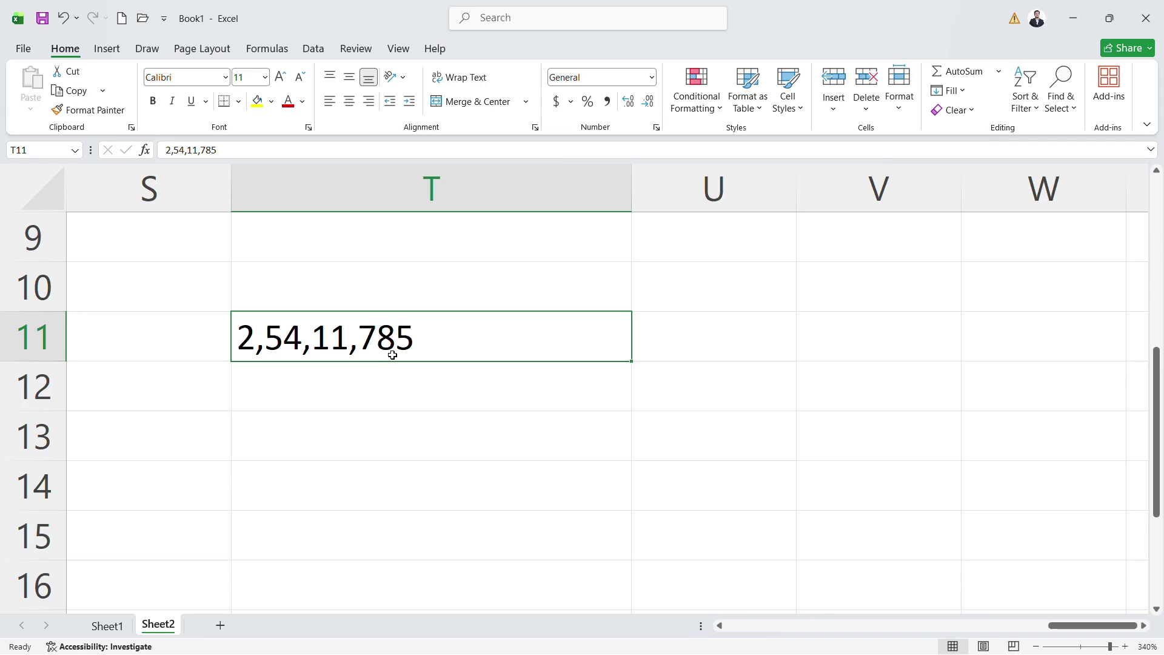
{"action": "key", "text": "ctrl+z"}
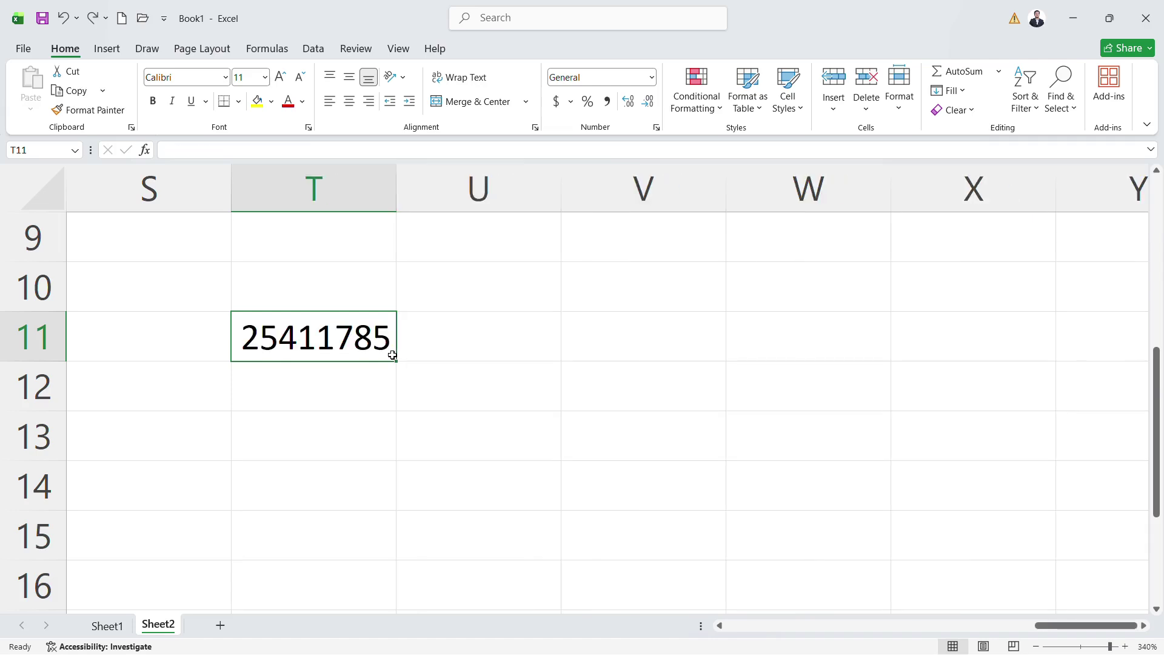
Step: Apply Comma Style to T11 and widen column T to fit the formatted number
{"action": "left_click_drag", "start_coordinate": [396, 184], "coordinate": [447, 186]}
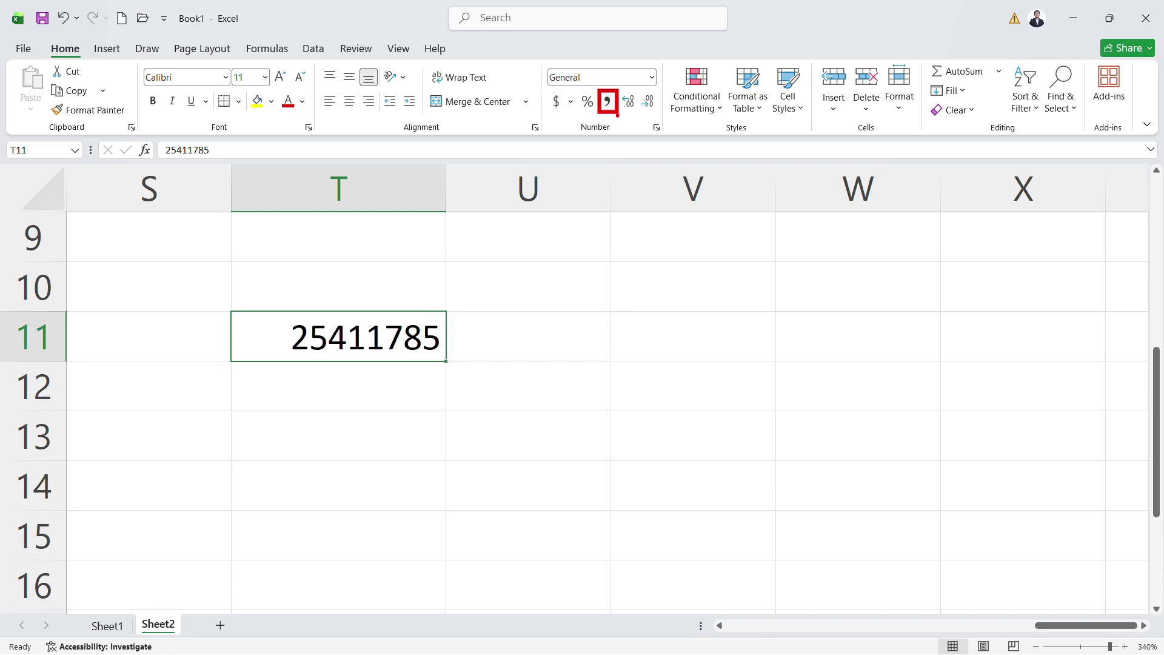
{"action": "left_click", "coordinate": [607, 102]}
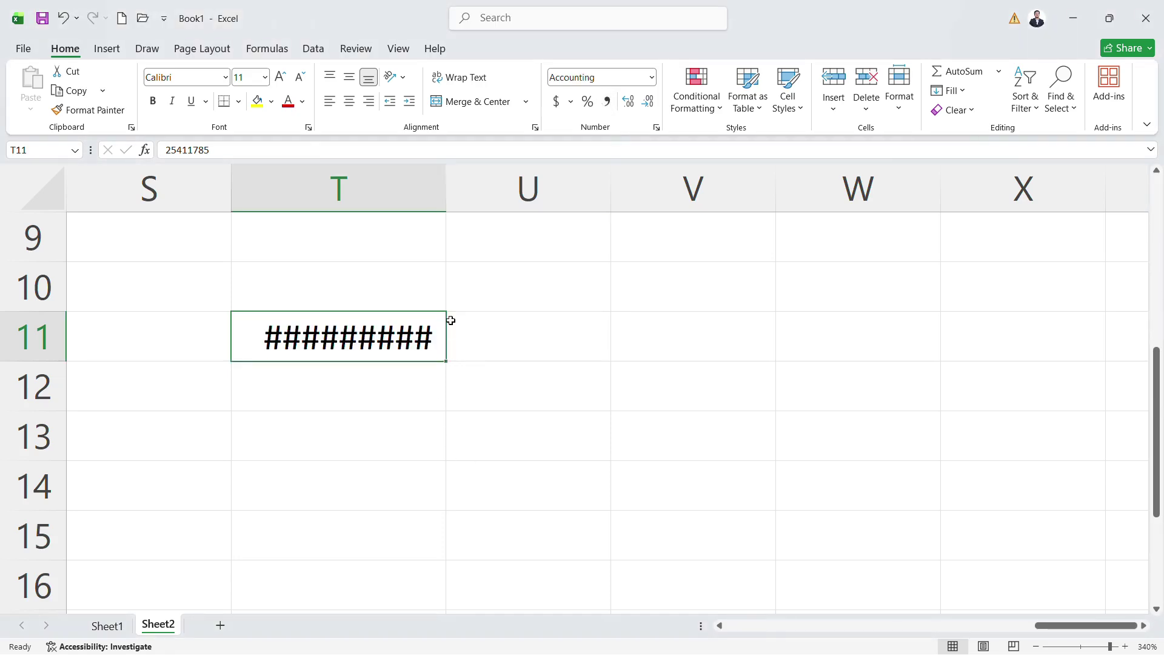
{"action": "left_click_drag", "start_coordinate": [442, 188], "coordinate": [519, 189]}
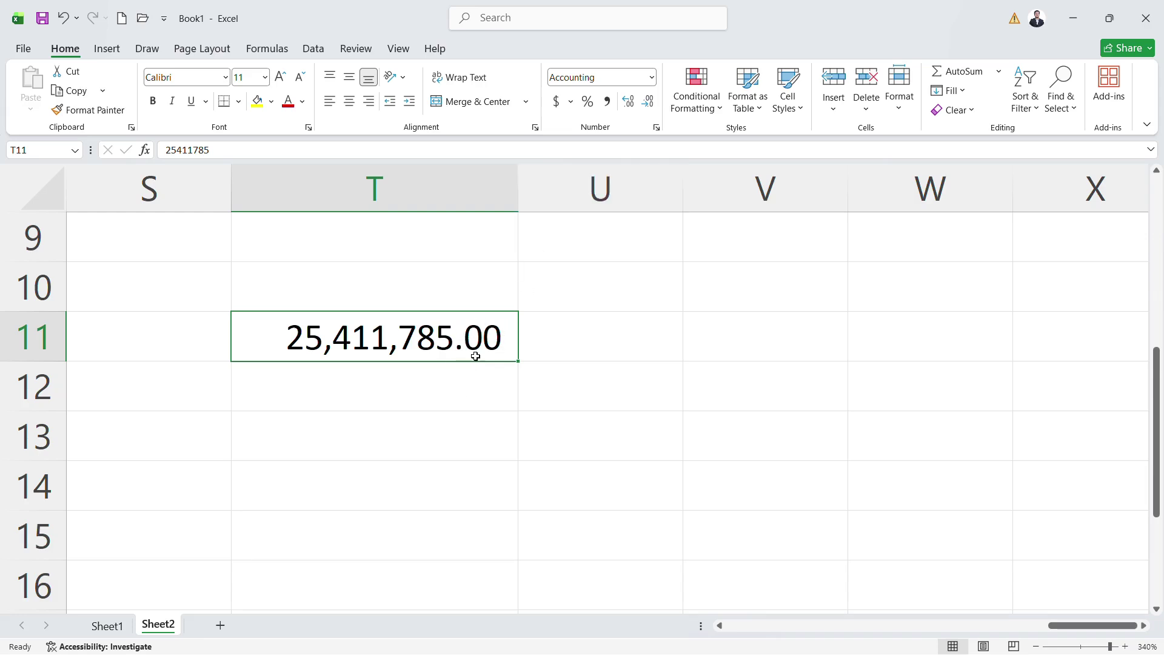
{"action": "left_click_drag", "start_coordinate": [519, 185], "coordinate": [587, 185]}
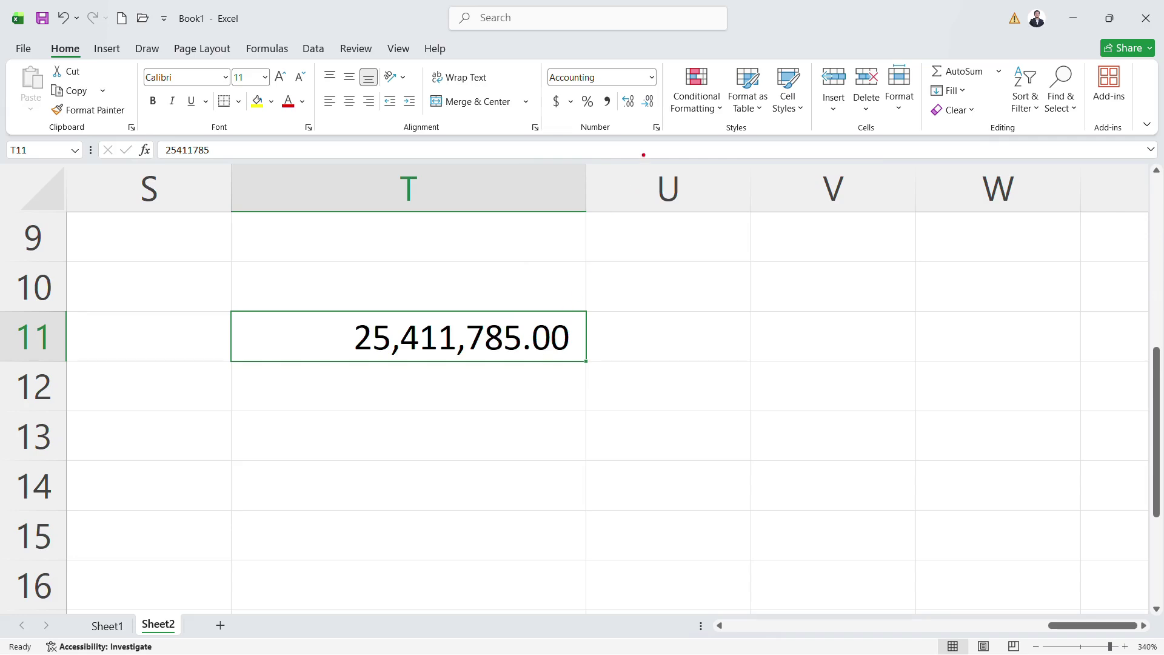
Step: Increase the decimals of T11 to 11 places, fitting column T to the longer number along the way
{"action": "left_click_drag", "start_coordinate": [603, 97], "coordinate": [615, 115]}
{"action": "key", "text": "Escape"}
{"action": "left_click_drag", "start_coordinate": [616, 88], "coordinate": [665, 116]}
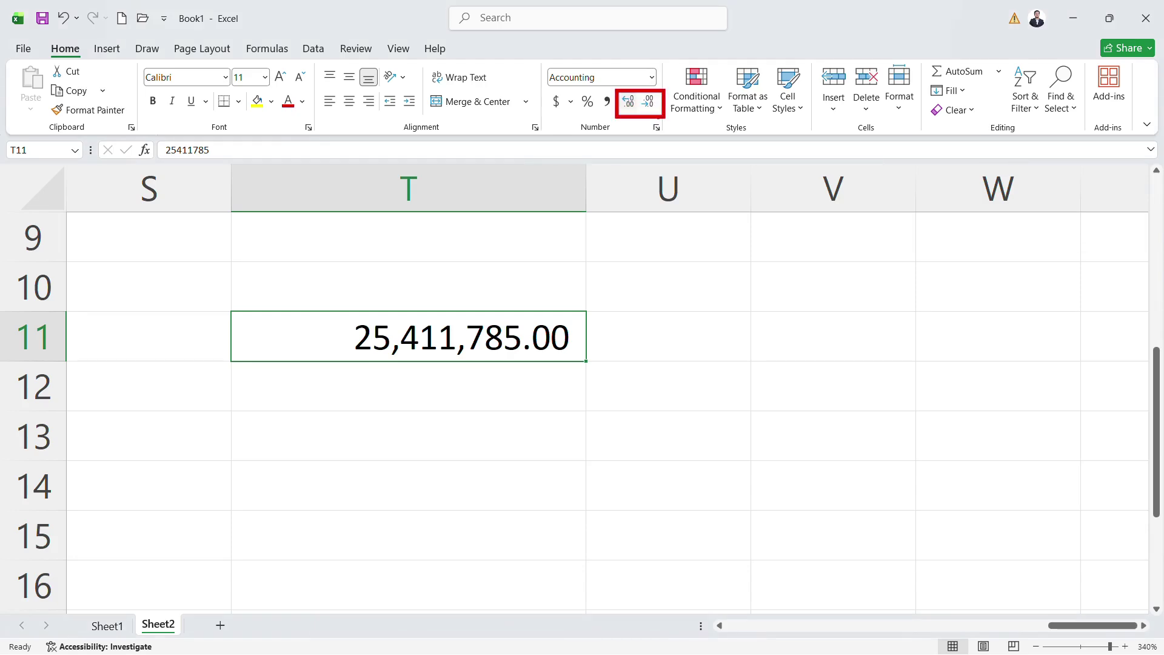
{"action": "key", "text": "Escape"}
{"action": "left_click", "coordinate": [631, 106]}
{"action": "left_click", "coordinate": [631, 106]}
{"action": "left_click", "coordinate": [631, 106]}
{"action": "left_click", "coordinate": [630, 106]}
{"action": "left_click", "coordinate": [630, 106]}
{"action": "left_click", "coordinate": [631, 106]}
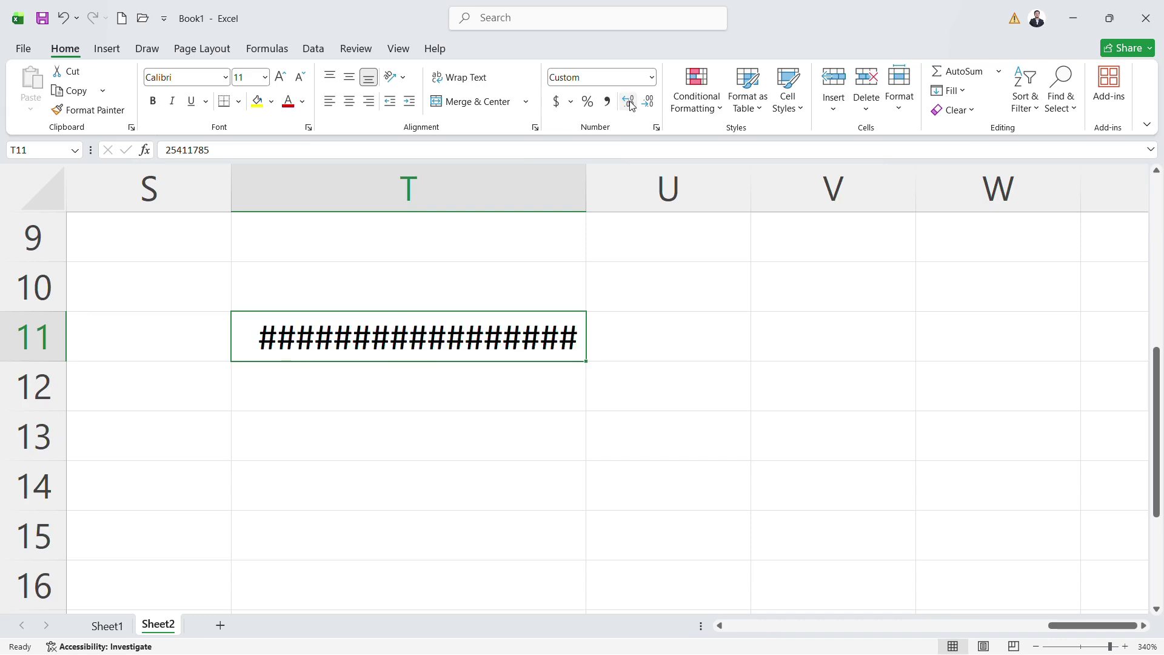
{"action": "double_click", "coordinate": [586, 184]}
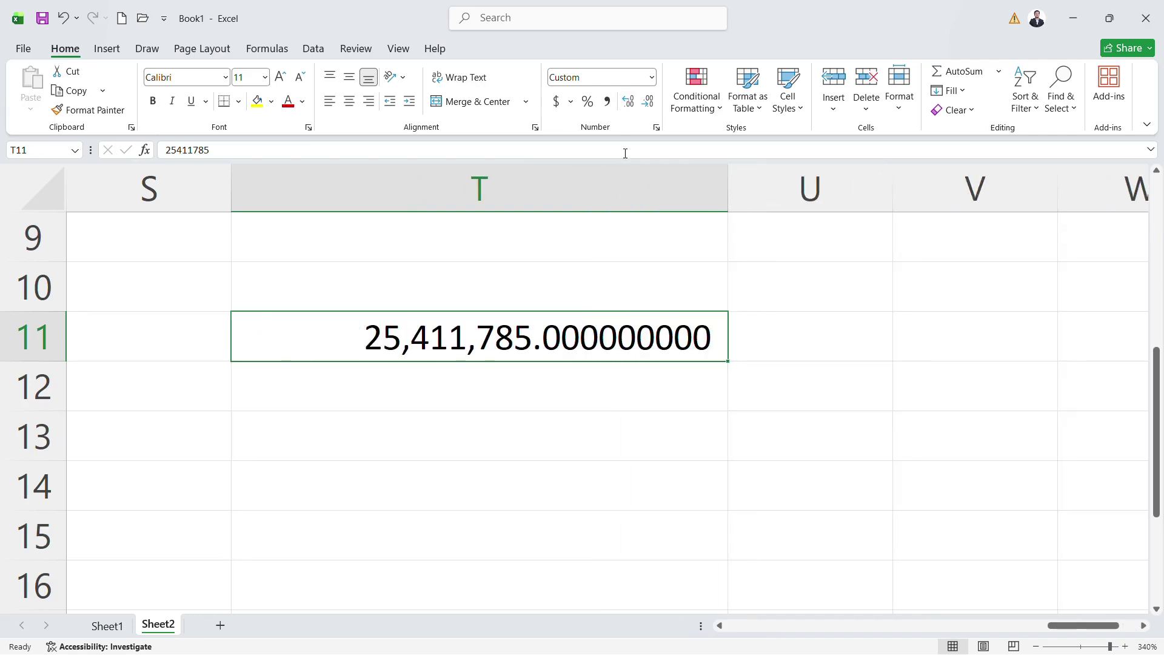
{"action": "left_click", "coordinate": [630, 101]}
{"action": "left_click", "coordinate": [631, 100]}
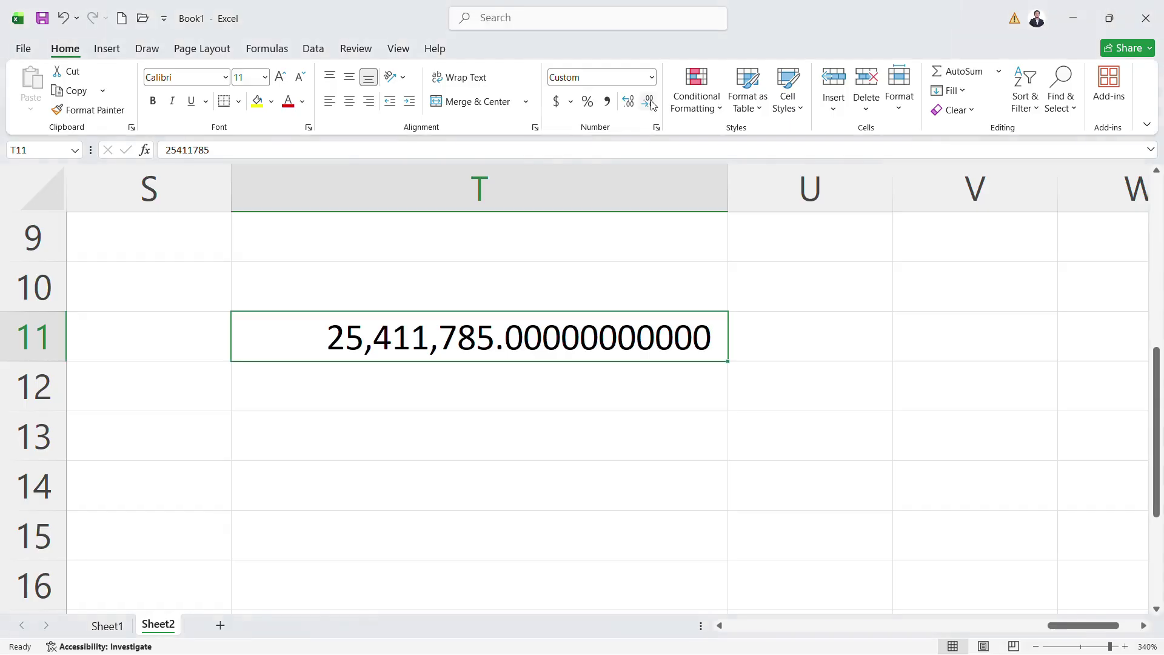
Step: Decrease the decimals of T11 from 11 places to none
{"action": "left_click", "coordinate": [647, 102]}
{"action": "left_click", "coordinate": [647, 103]}
{"action": "left_click", "coordinate": [647, 102]}
{"action": "left_click", "coordinate": [647, 103]}
{"action": "left_click", "coordinate": [648, 102]}
{"action": "left_click", "coordinate": [647, 102]}
{"action": "left_click", "coordinate": [647, 102]}
{"action": "left_click", "coordinate": [648, 103]}
{"action": "left_click", "coordinate": [648, 103]}
{"action": "left_click", "coordinate": [648, 102]}
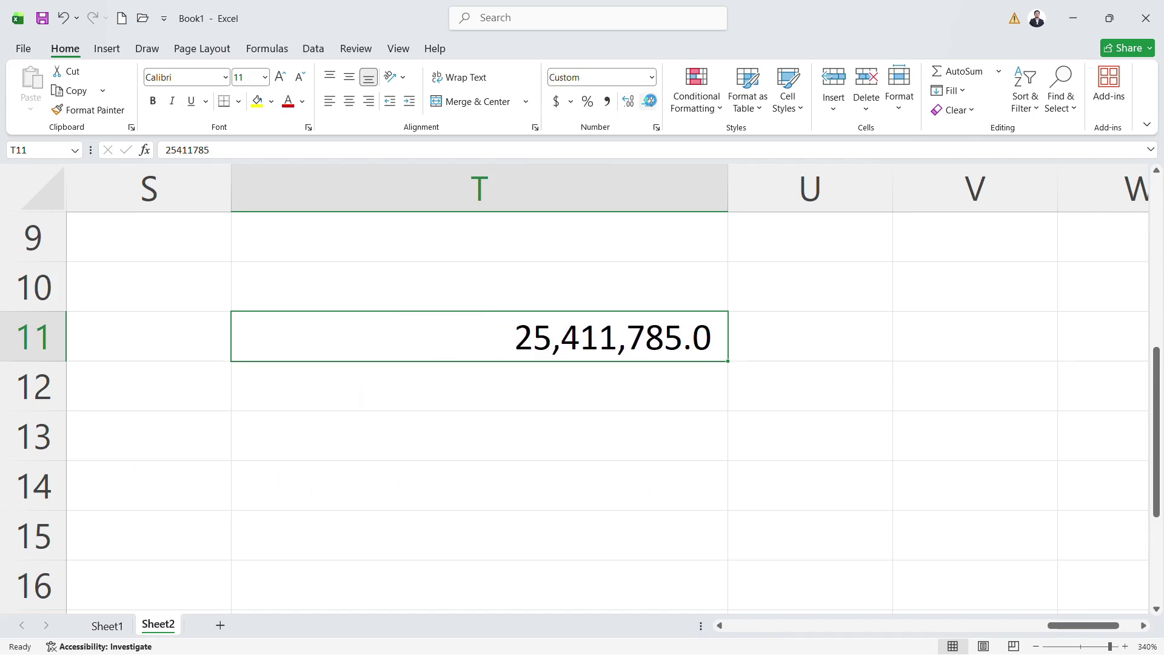
{"action": "left_click", "coordinate": [648, 102]}
Step: Increase the decimals of T11 to six places, and reduce them to one place
{"action": "left_click", "coordinate": [628, 102]}
{"action": "left_click", "coordinate": [628, 102]}
{"action": "left_click", "coordinate": [628, 101]}
{"action": "left_click", "coordinate": [628, 101]}
{"action": "left_click", "coordinate": [628, 101]}
{"action": "left_click", "coordinate": [628, 101]}
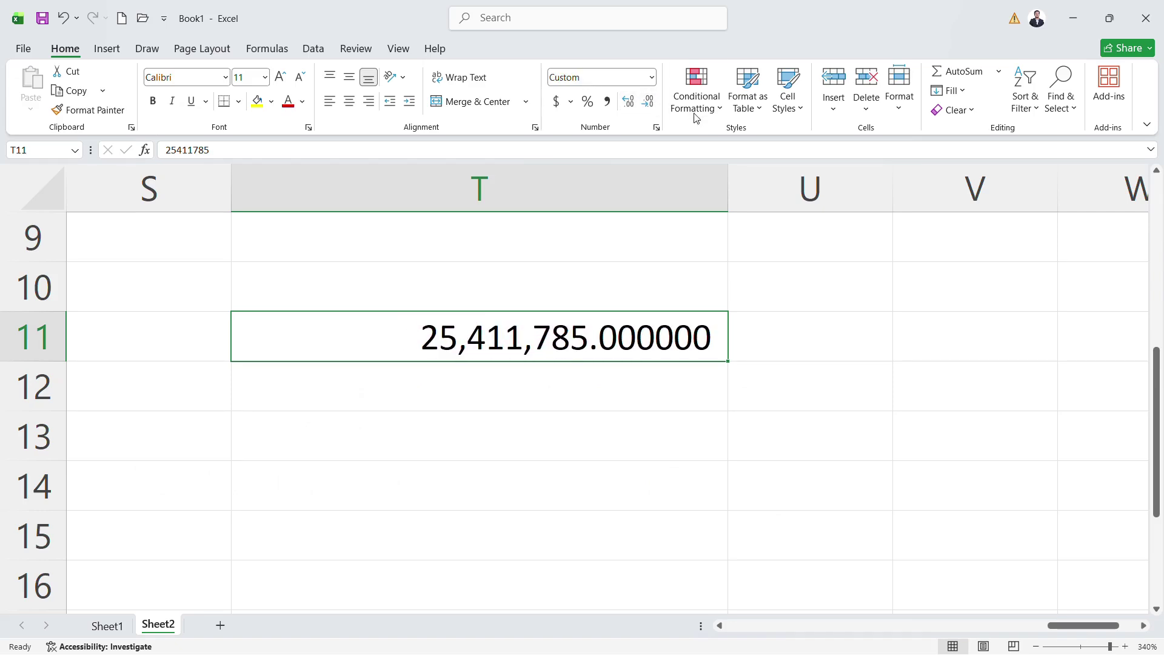
{"action": "left_click", "coordinate": [648, 101]}
{"action": "left_click", "coordinate": [648, 101]}
{"action": "left_click", "coordinate": [648, 102]}
{"action": "left_click", "coordinate": [648, 102]}
{"action": "left_click", "coordinate": [648, 102]}
Step: Raise the decimals of T11 to five places, and remove all of them again
{"action": "left_click", "coordinate": [629, 102]}
{"action": "left_click", "coordinate": [630, 103]}
{"action": "left_click", "coordinate": [629, 103]}
{"action": "left_click", "coordinate": [629, 103]}
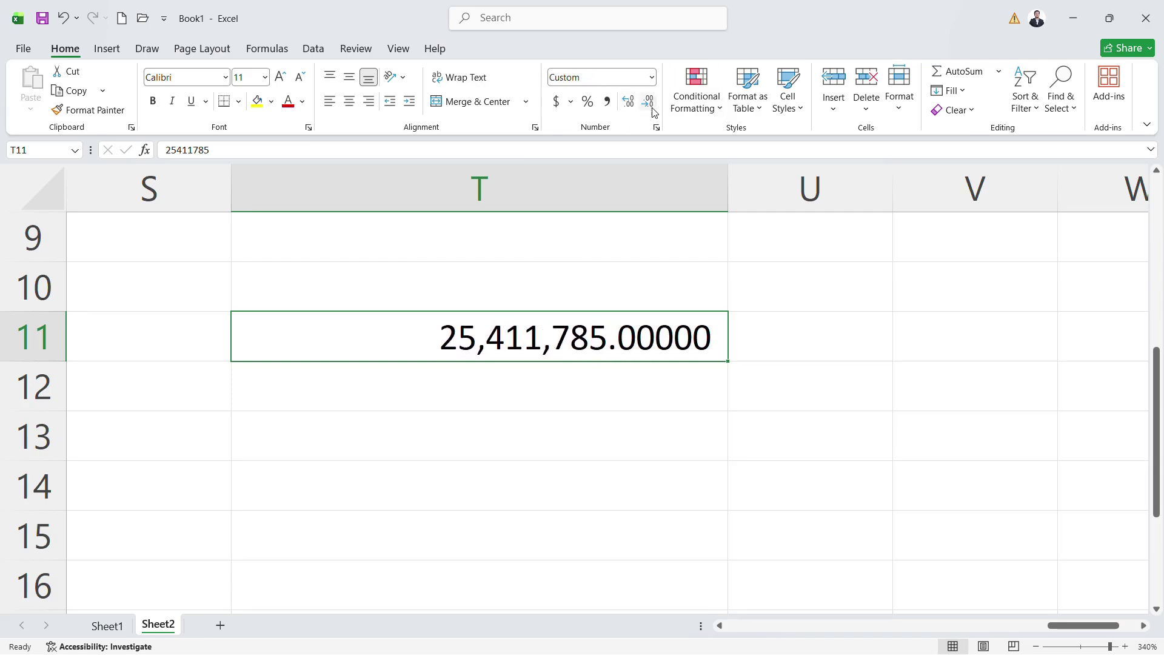
{"action": "left_click", "coordinate": [648, 103]}
{"action": "left_click", "coordinate": [648, 103]}
{"action": "left_click", "coordinate": [648, 103]}
{"action": "left_click", "coordinate": [648, 103]}
{"action": "left_click", "coordinate": [648, 103]}
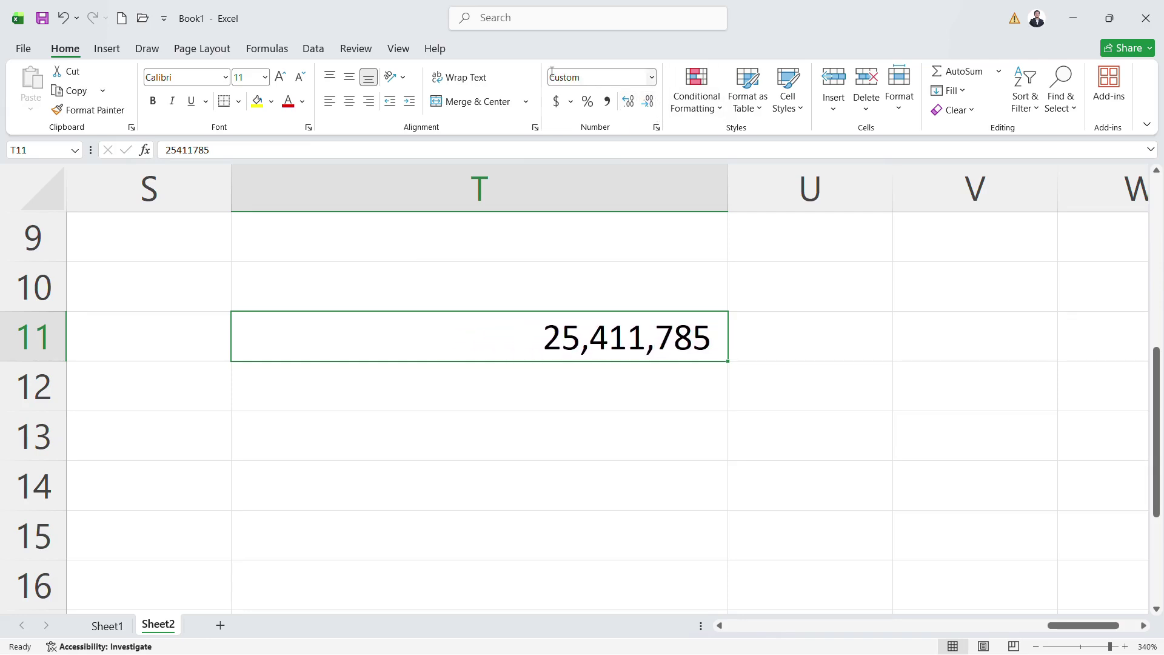